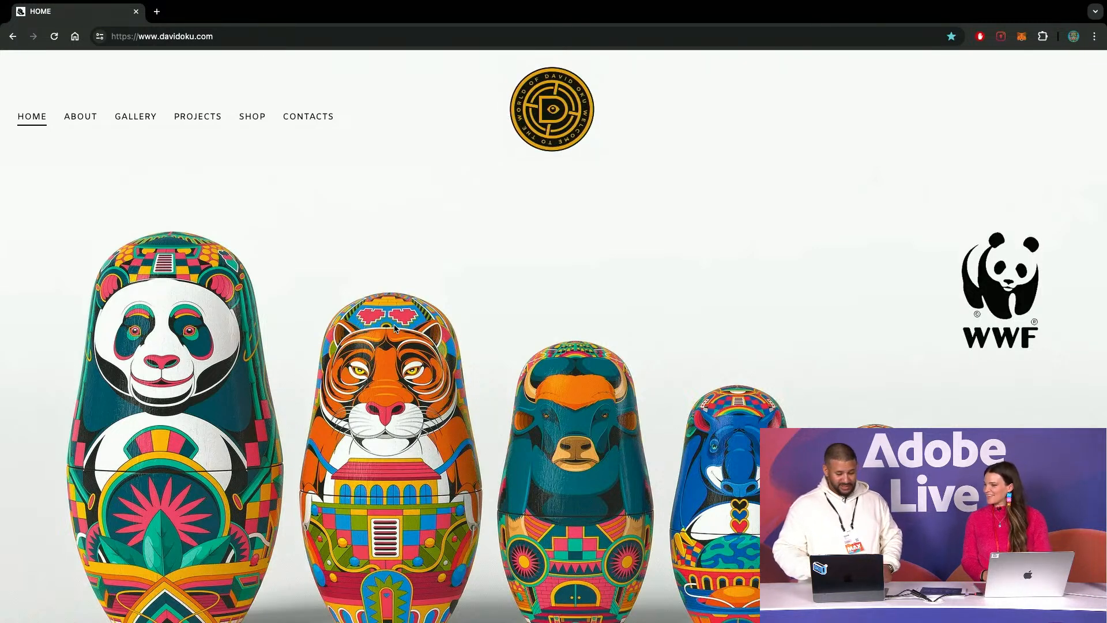
# Look through the portfolio home page from the WWF nesting dolls past the introduction to the notebook covers and illustrations
pyautogui.scroll(-3, 395, 328)
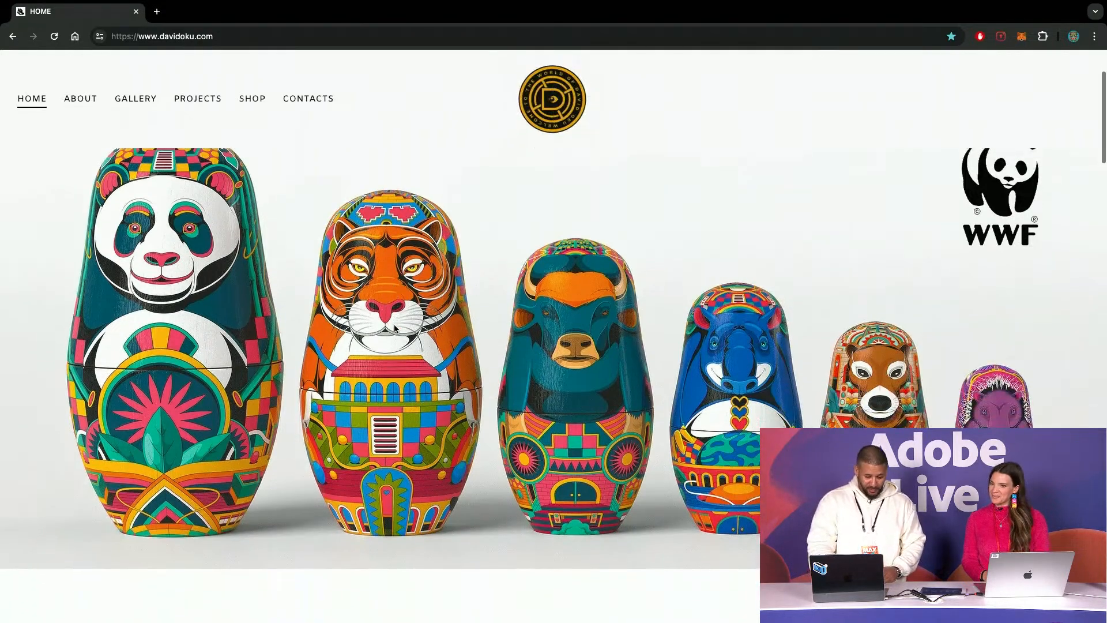
pyautogui.scroll(-8, 395, 328)
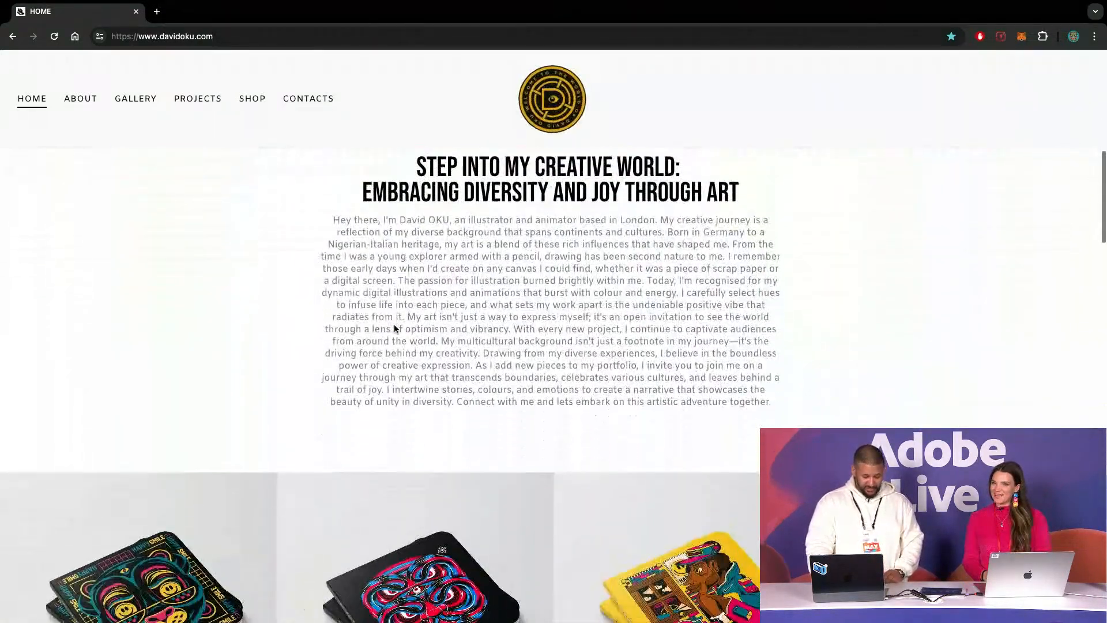
pyautogui.scroll(-6, 394, 325)
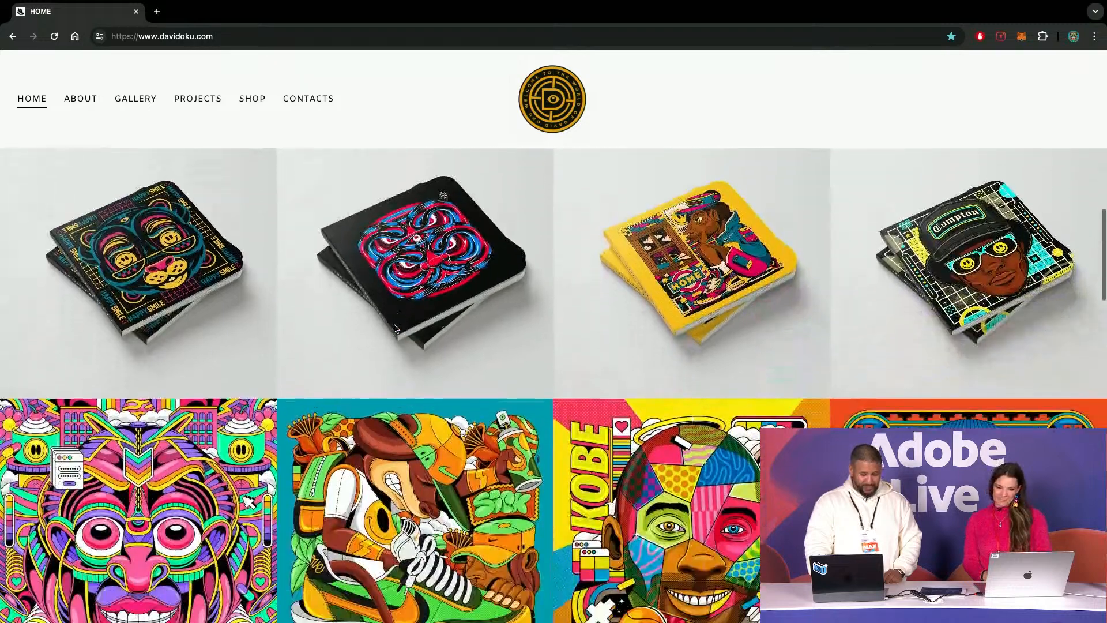
pyautogui.scroll(-2, 395, 328)
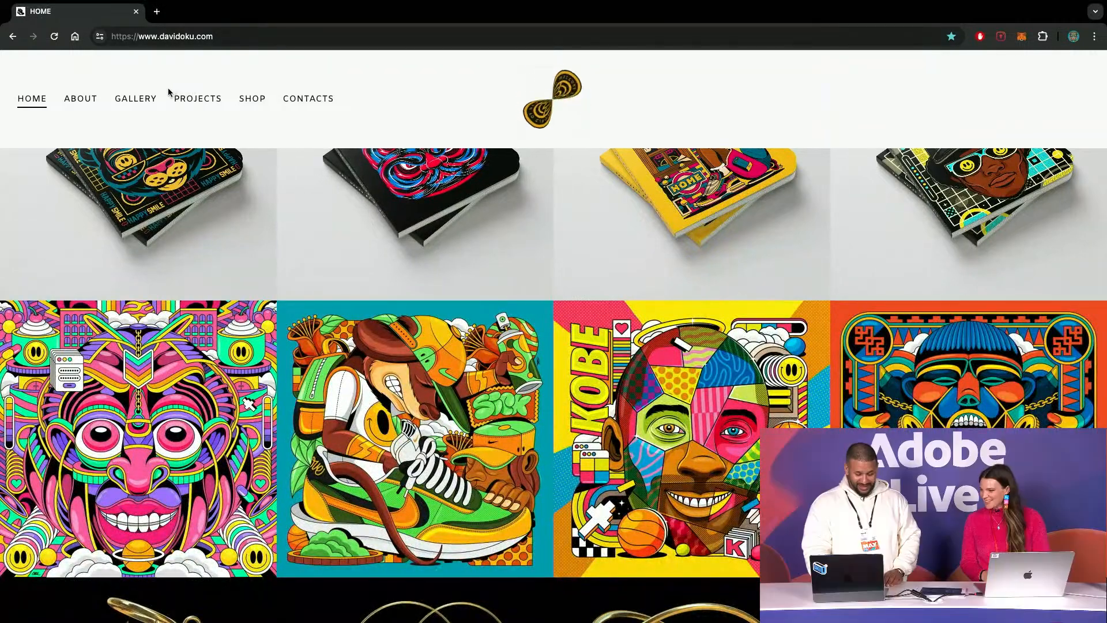
# Open the Projects page of the portfolio and view the client logos and the WWF nesting-doll campaign
pyautogui.click(194, 102)
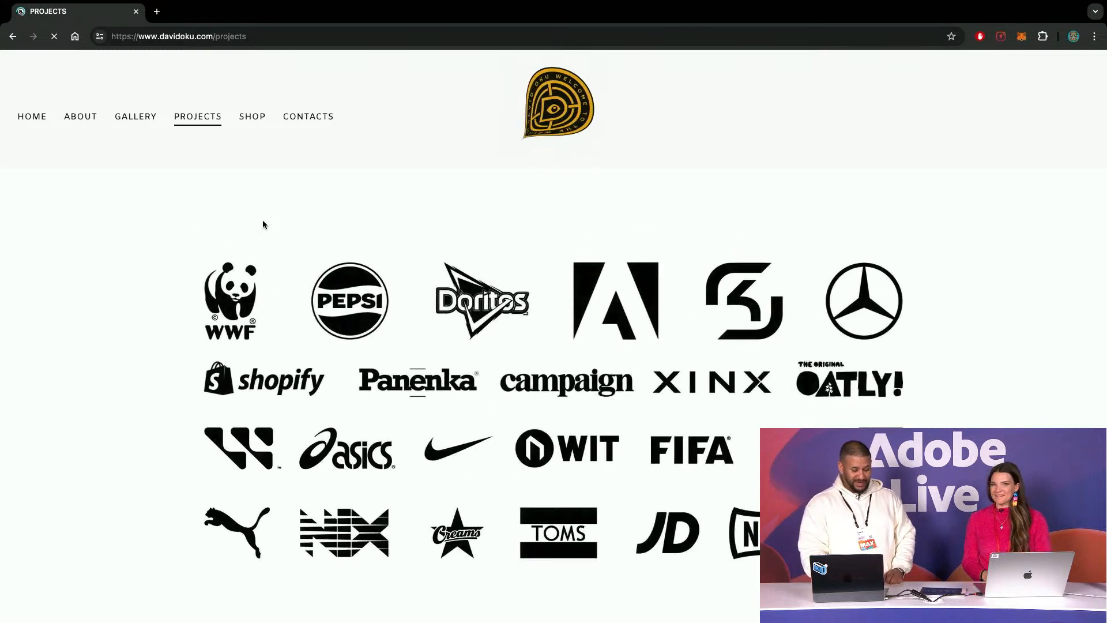
pyautogui.scroll(-10, 262, 224)
pyautogui.scroll(-5, 263, 225)
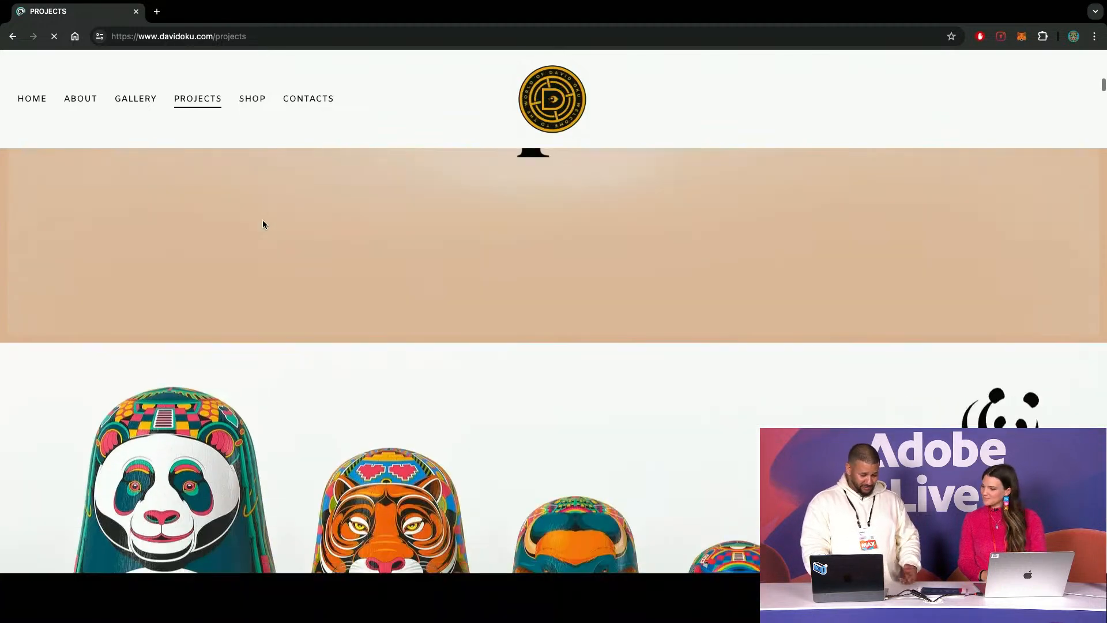
pyautogui.scroll(-3, 262, 224)
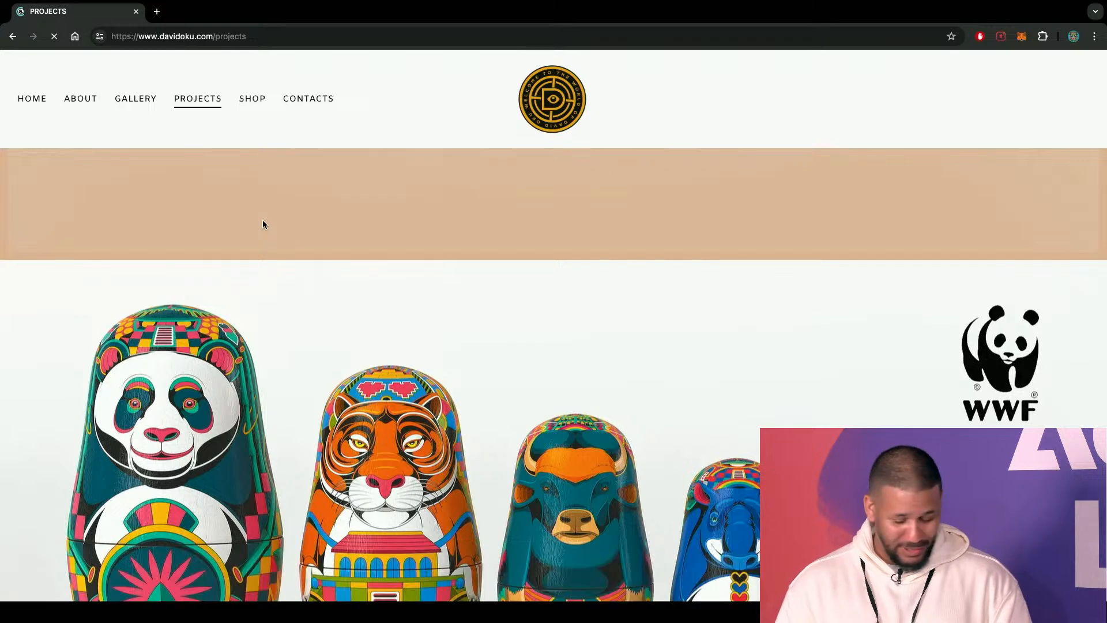
pyautogui.scroll(-3, 263, 224)
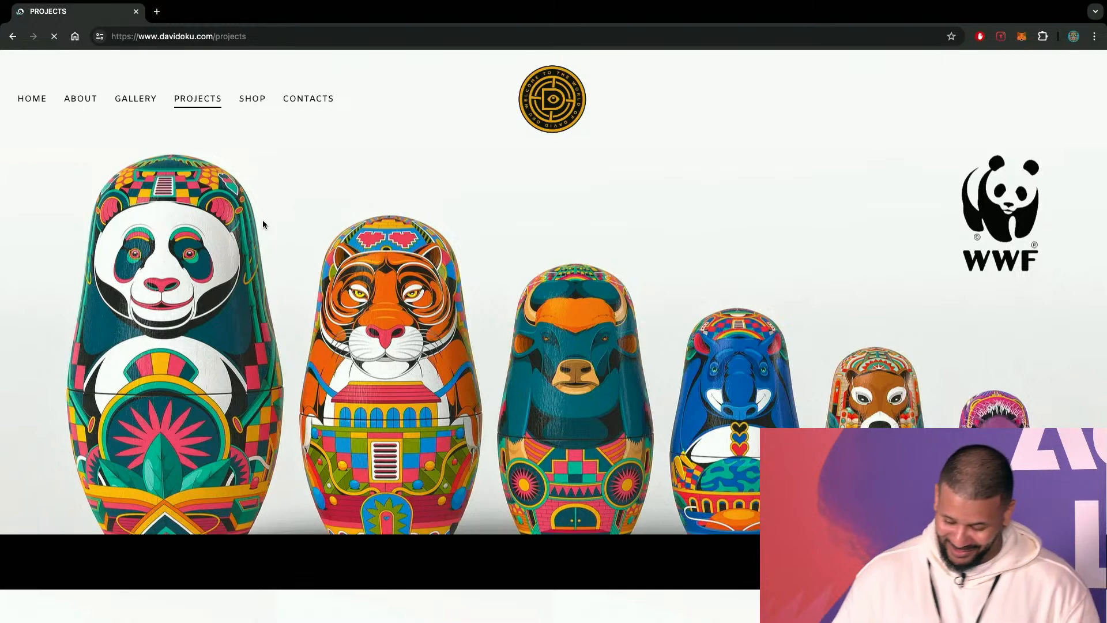
pyautogui.scroll(-8, 263, 224)
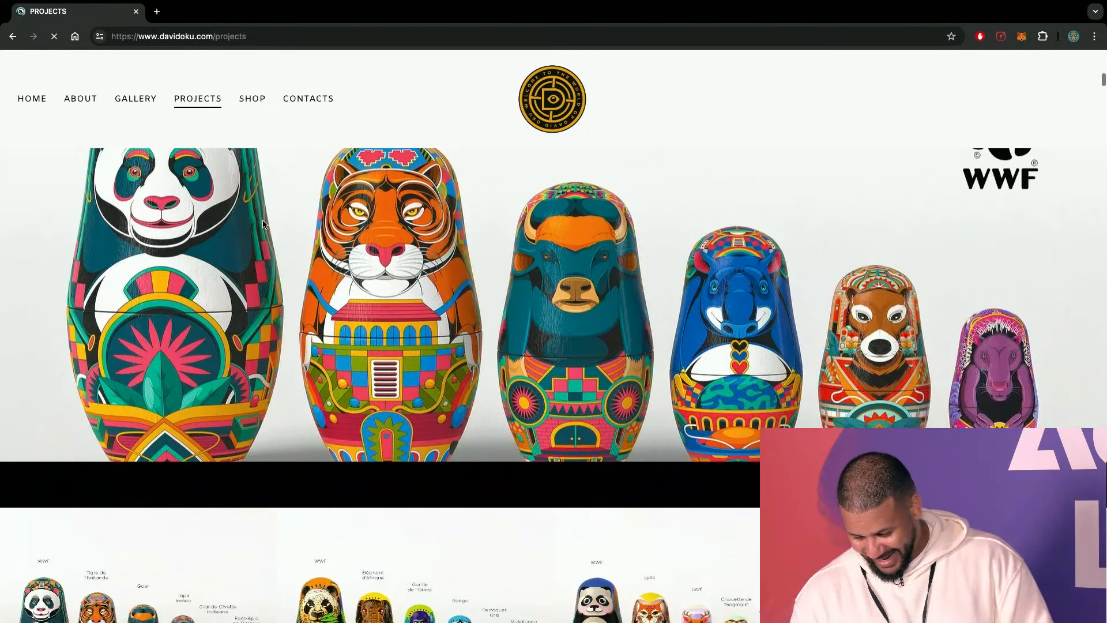
pyautogui.scroll(-10, 263, 225)
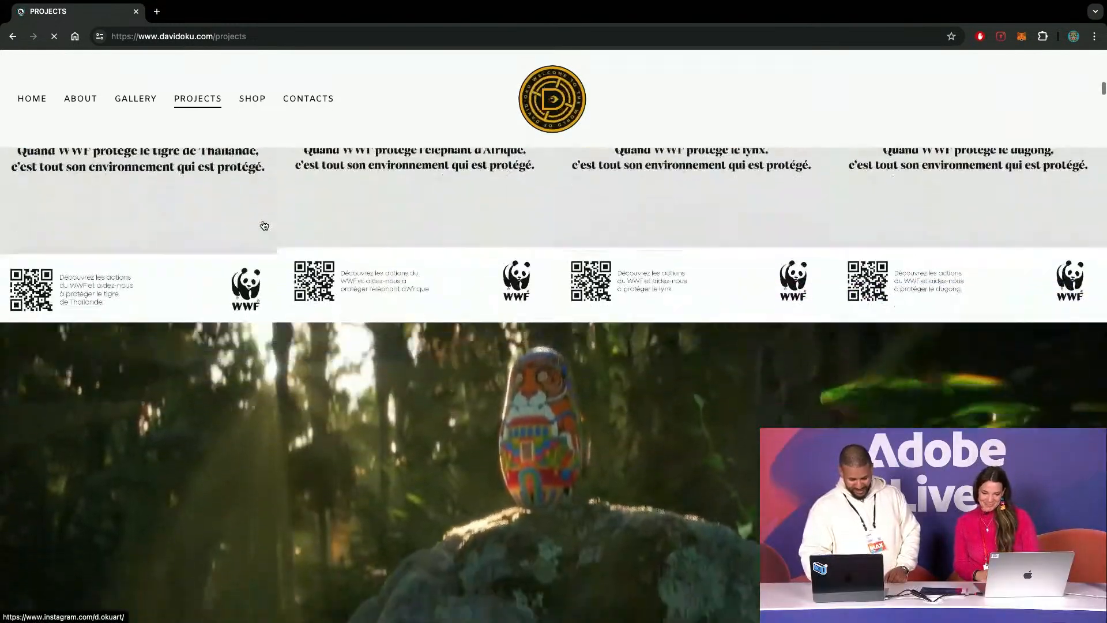
pyautogui.scroll(-10, 263, 223)
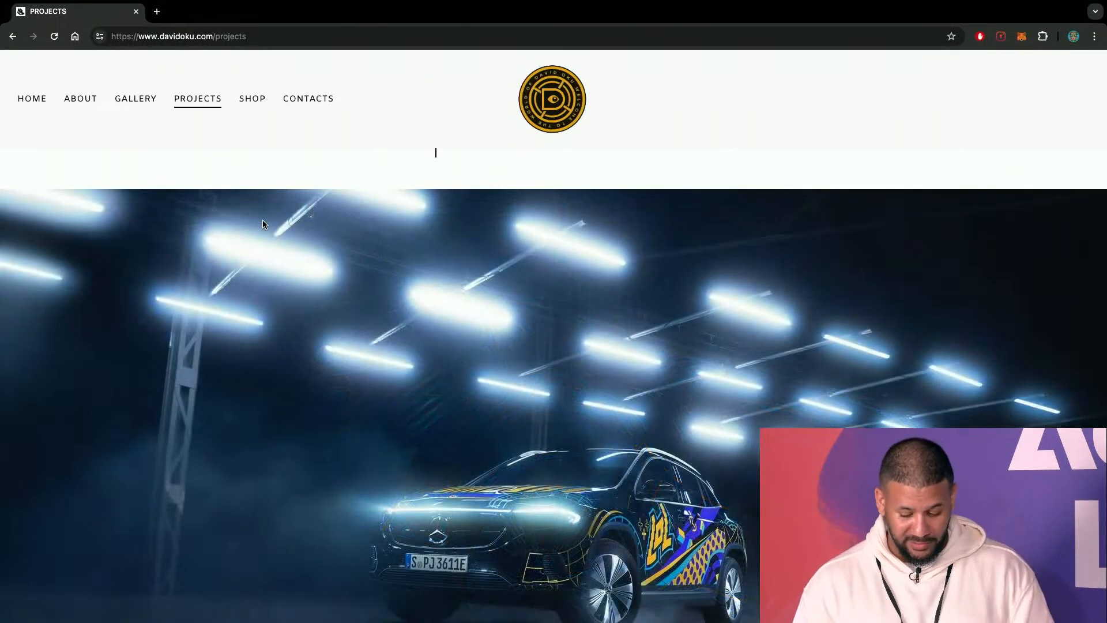
# Examine the Mercedes-Benz EQA car artwork photos and the team workshop pictures on the Projects page
pyautogui.scroll(-1, 262, 220)
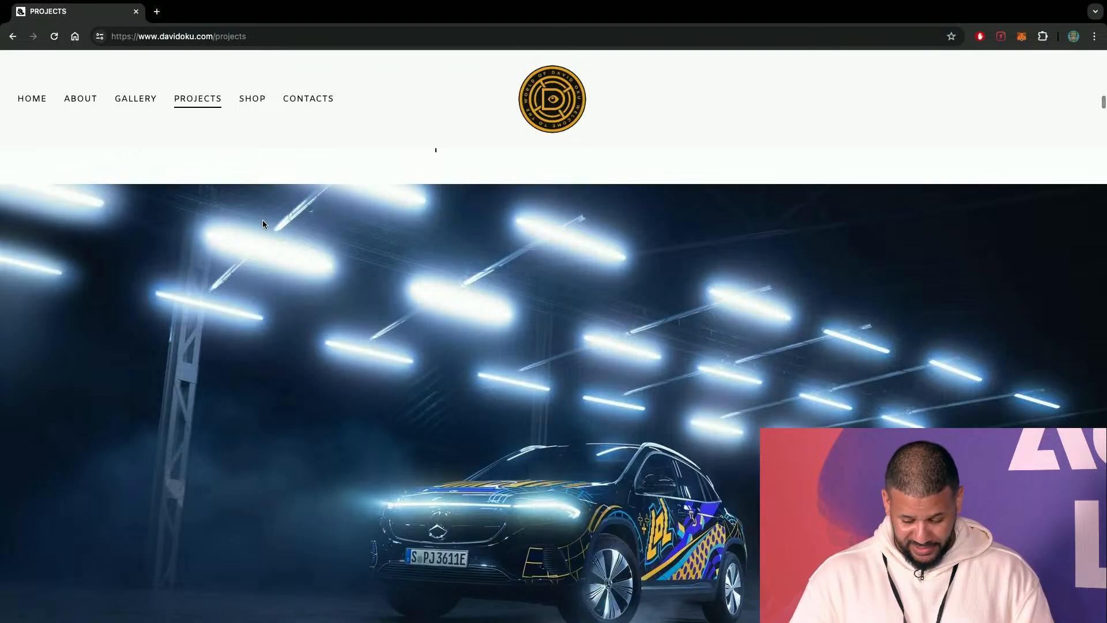
pyautogui.scroll(-10, 262, 224)
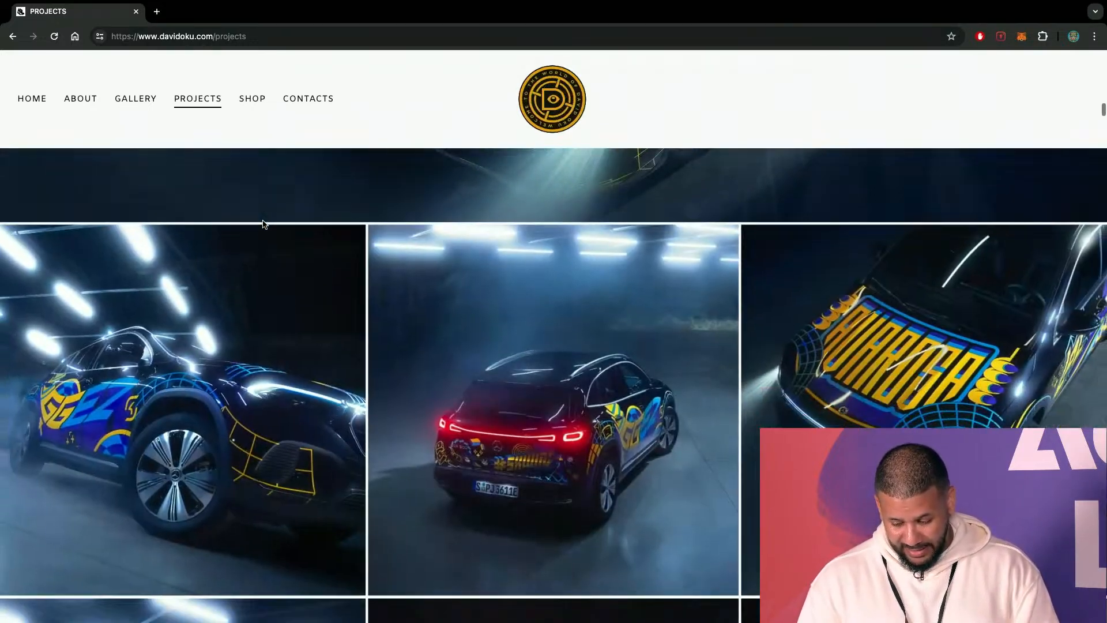
pyautogui.scroll(-15, 264, 224)
pyautogui.scroll(-8, 262, 224)
pyautogui.scroll(-2, 263, 224)
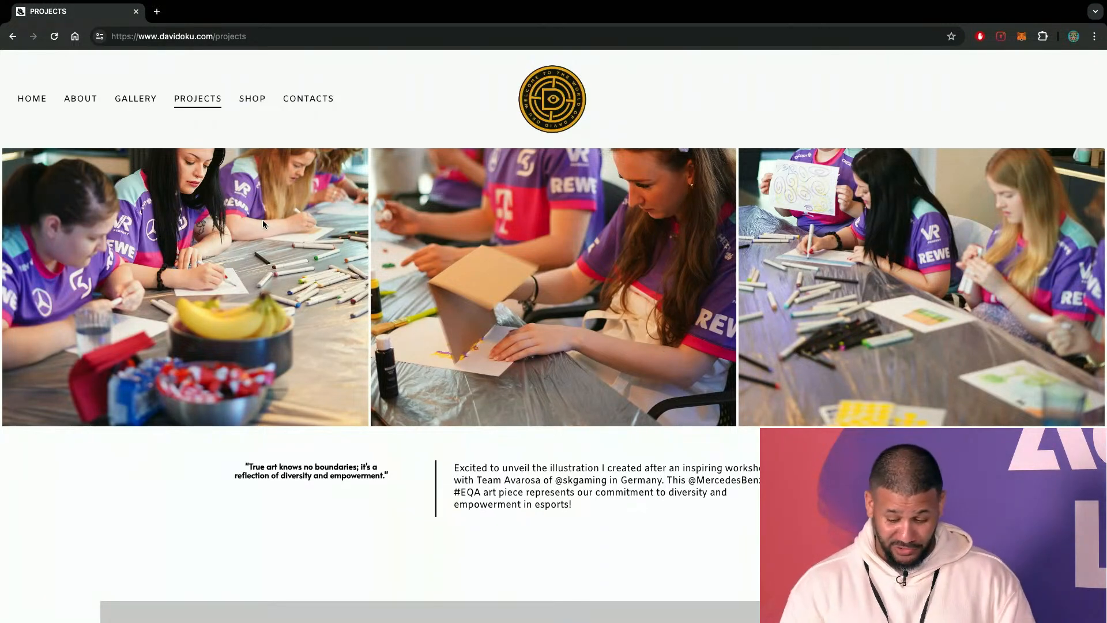
# Examine the Pepsi and Doritos illustration and its poster, tour bus, T-shirt, hoodie and sticker applications
pyautogui.scroll(-4, 263, 224)
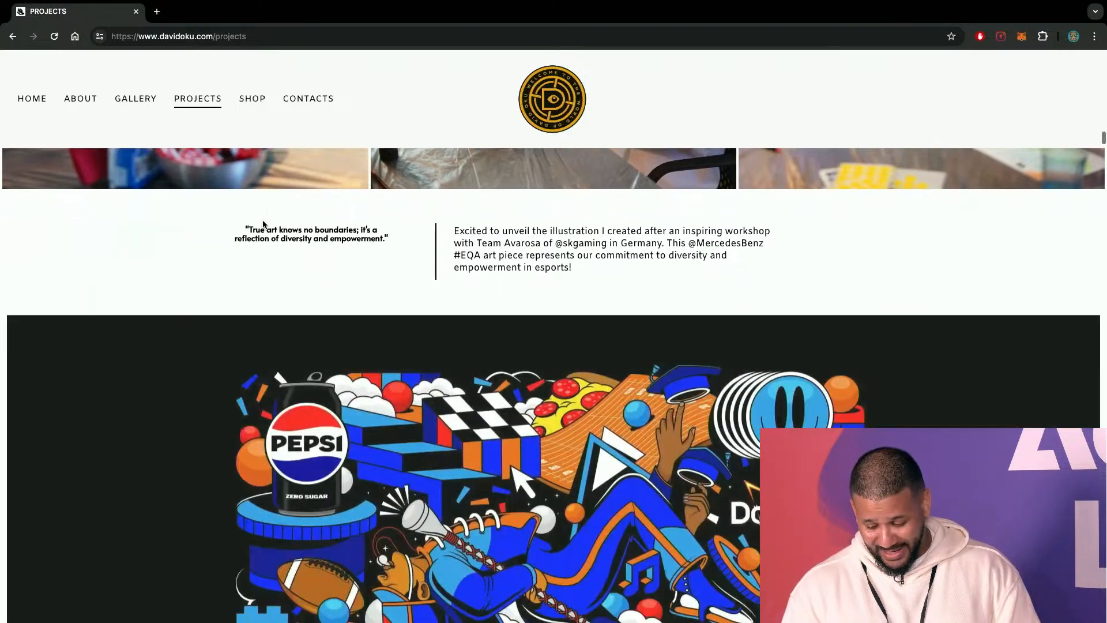
pyautogui.scroll(-2, 263, 224)
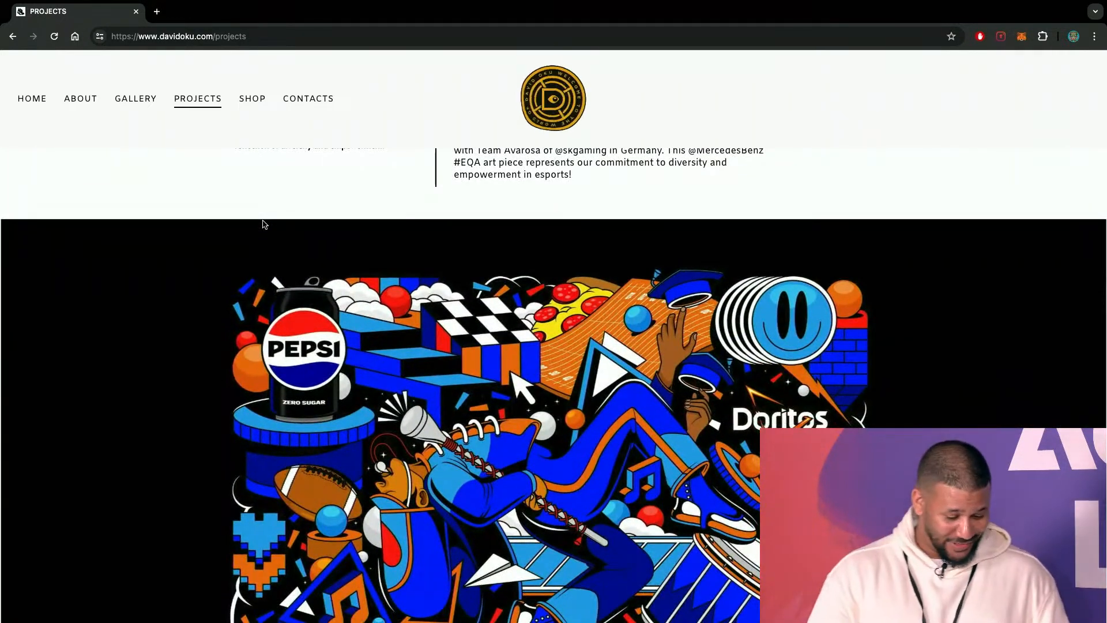
pyautogui.scroll(-3, 263, 224)
pyautogui.scroll(-1, 263, 224)
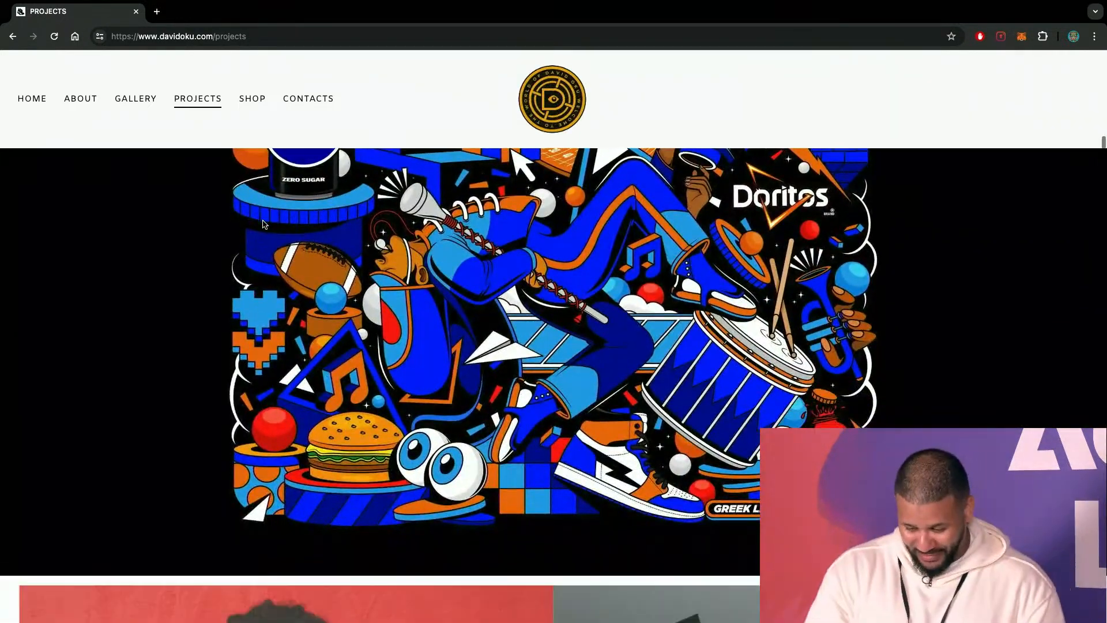
pyautogui.scroll(-5, 263, 223)
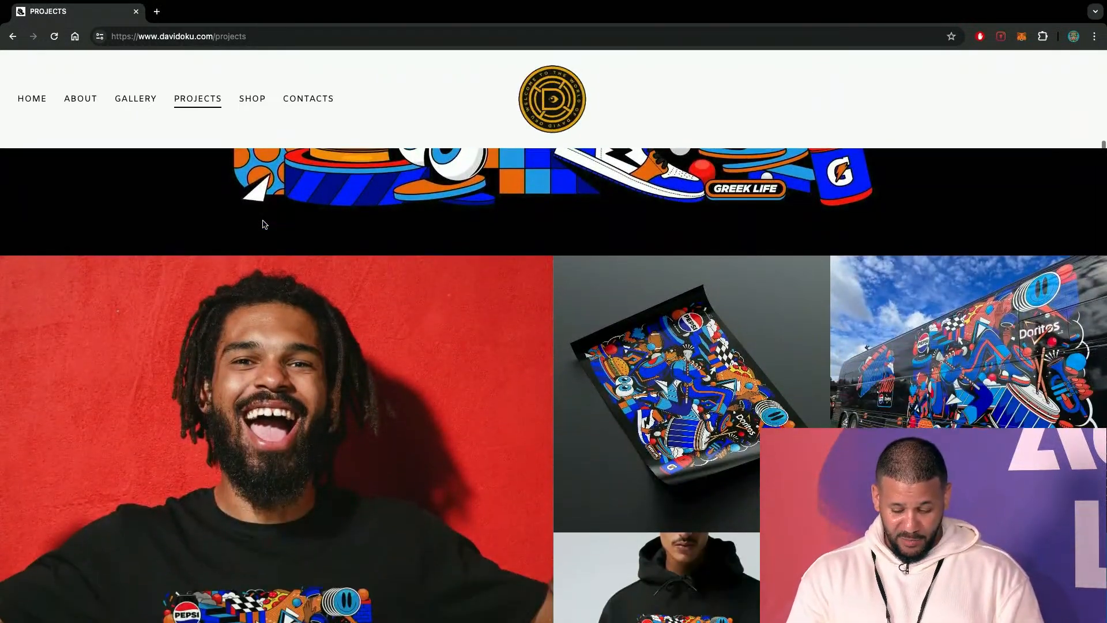
pyautogui.scroll(-1, 264, 225)
pyautogui.scroll(-4, 263, 223)
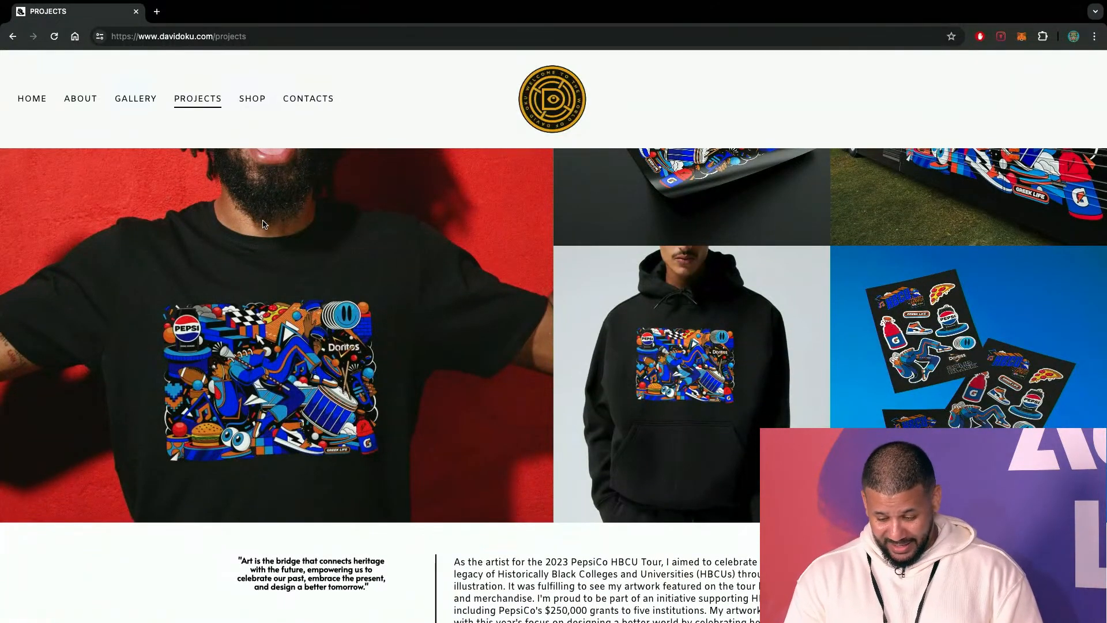
pyautogui.scroll(-1, 264, 225)
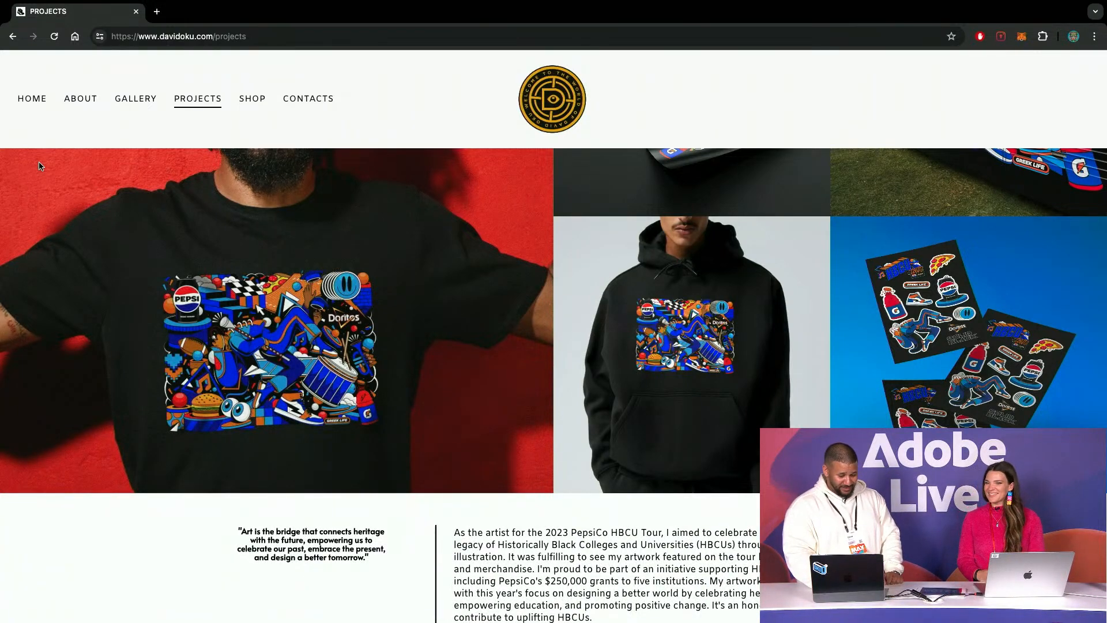
# Open the Gallery page of the portfolio and look through its rows of colourful lettering and character illustrations
pyautogui.click(120, 110)
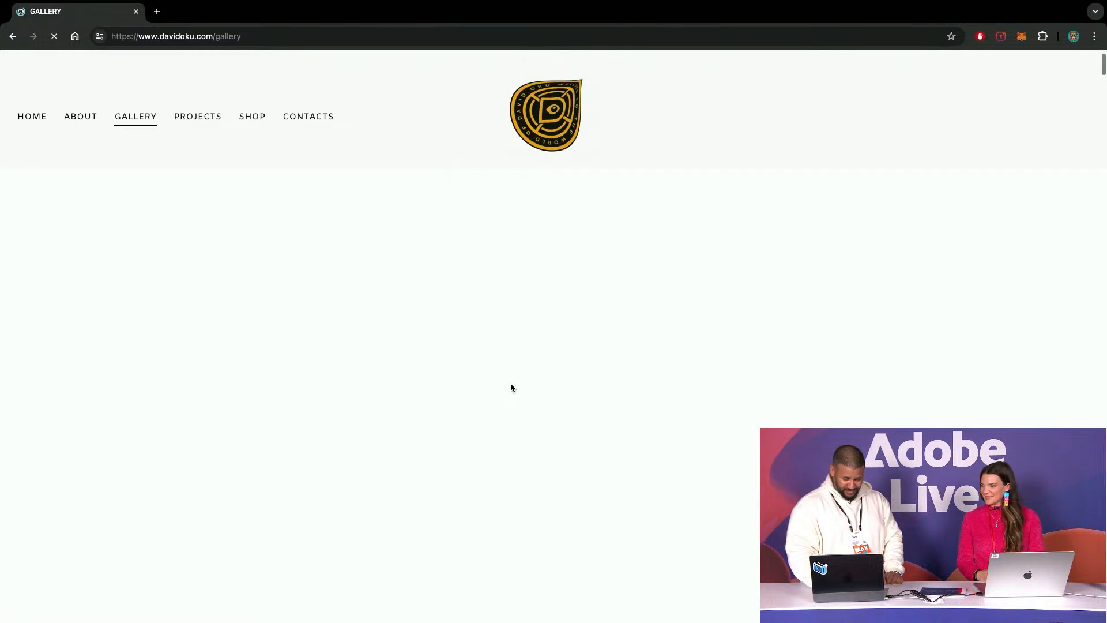
pyautogui.rightClick(511, 387)
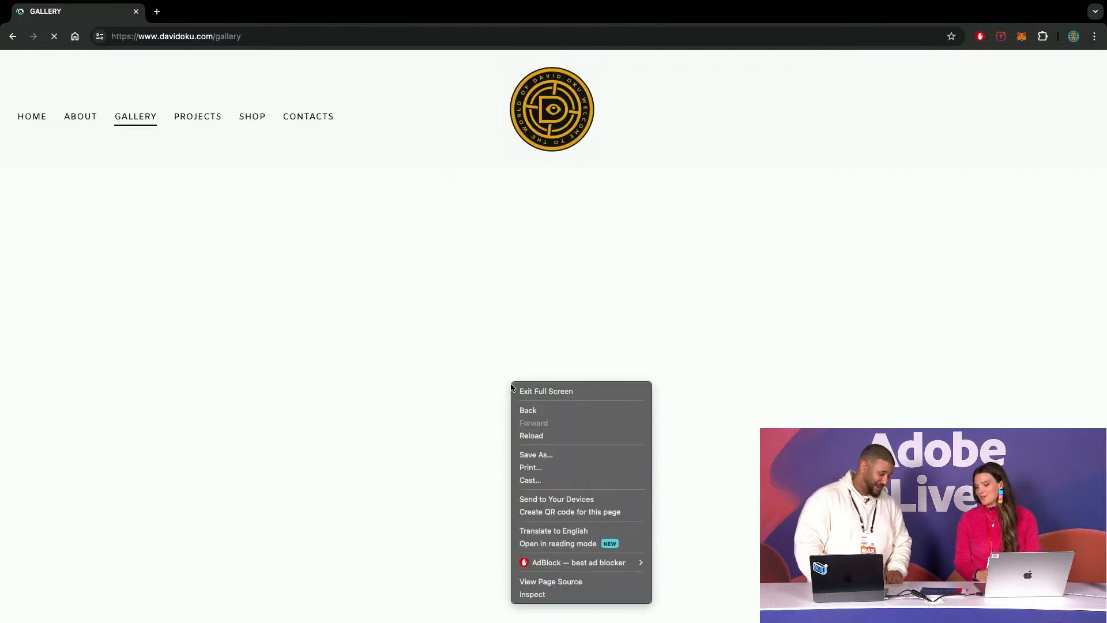
pyautogui.click(713, 408)
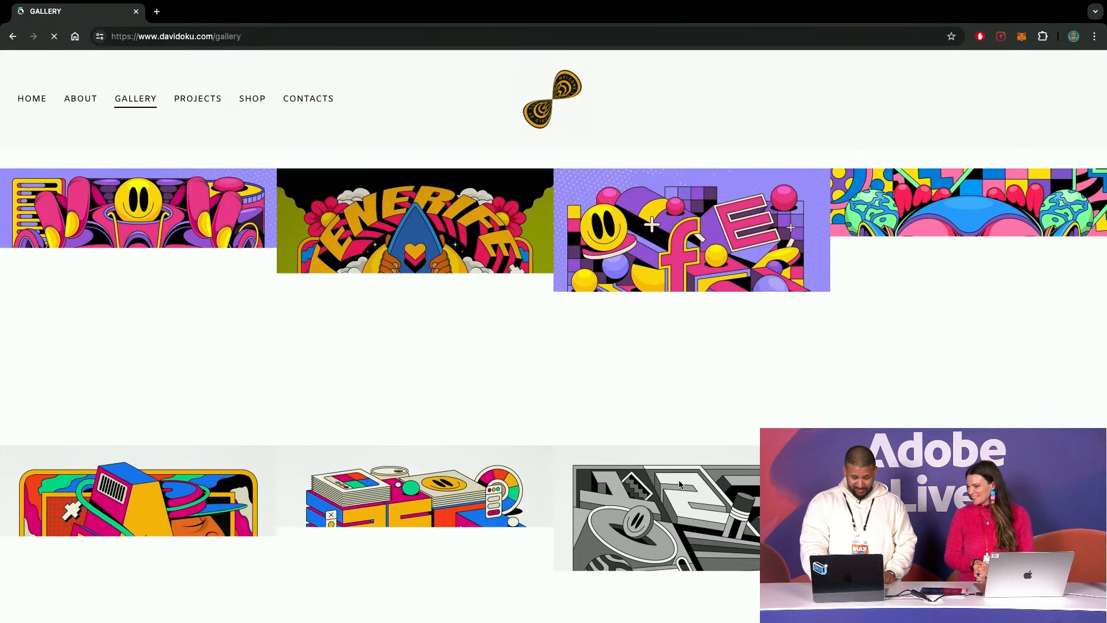
pyautogui.scroll(-1, 679, 484)
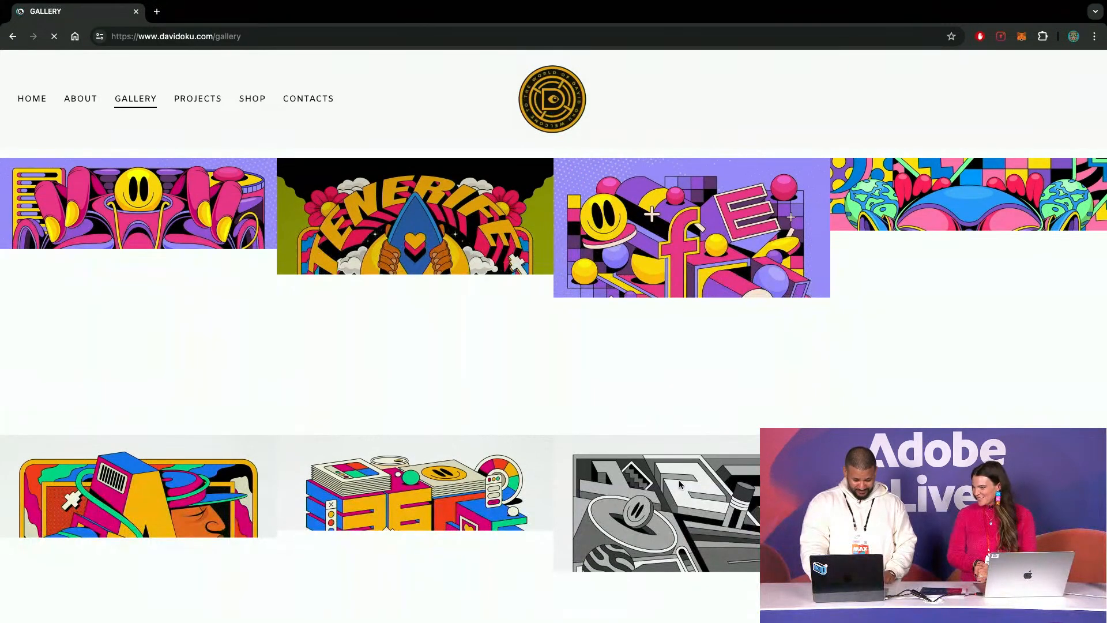
pyautogui.scroll(-1, 680, 484)
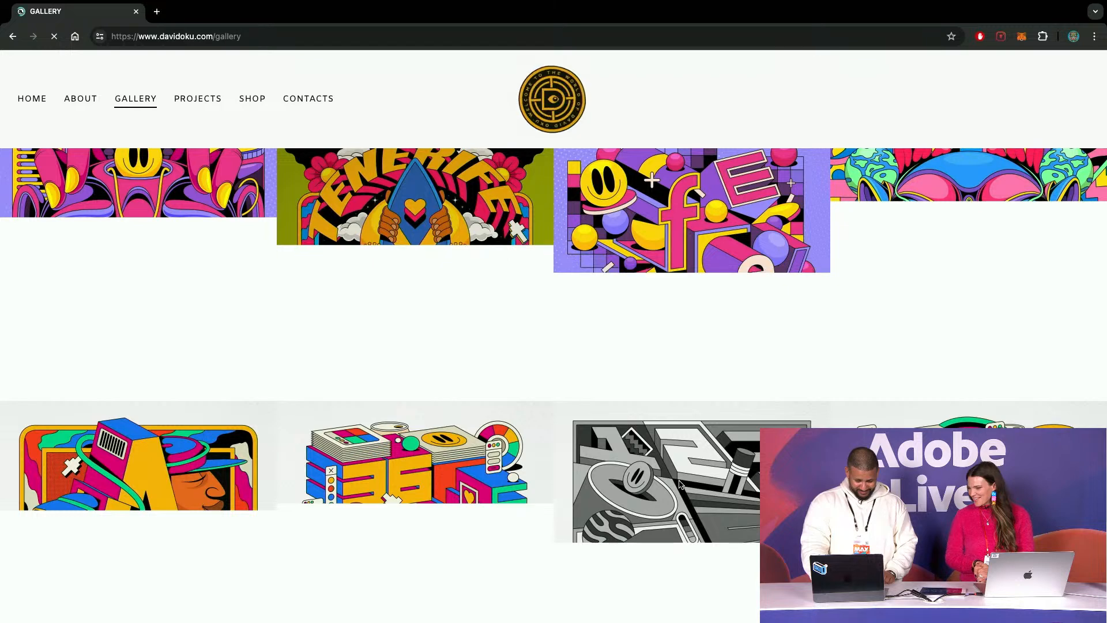
pyautogui.scroll(-3, 679, 484)
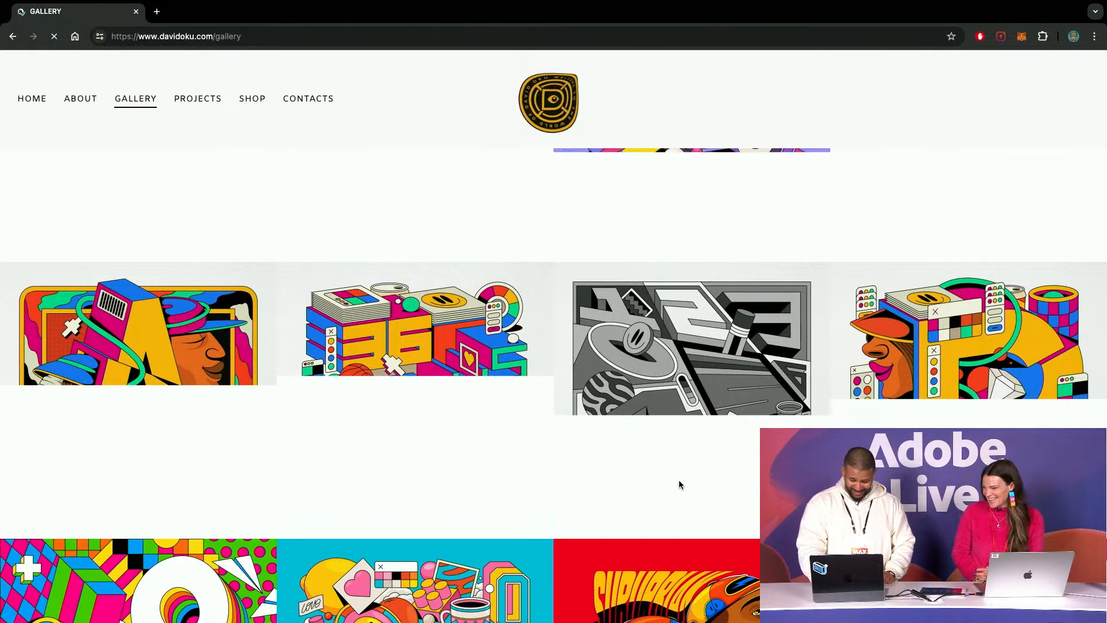
pyautogui.scroll(-1, 679, 483)
pyautogui.scroll(-2, 679, 484)
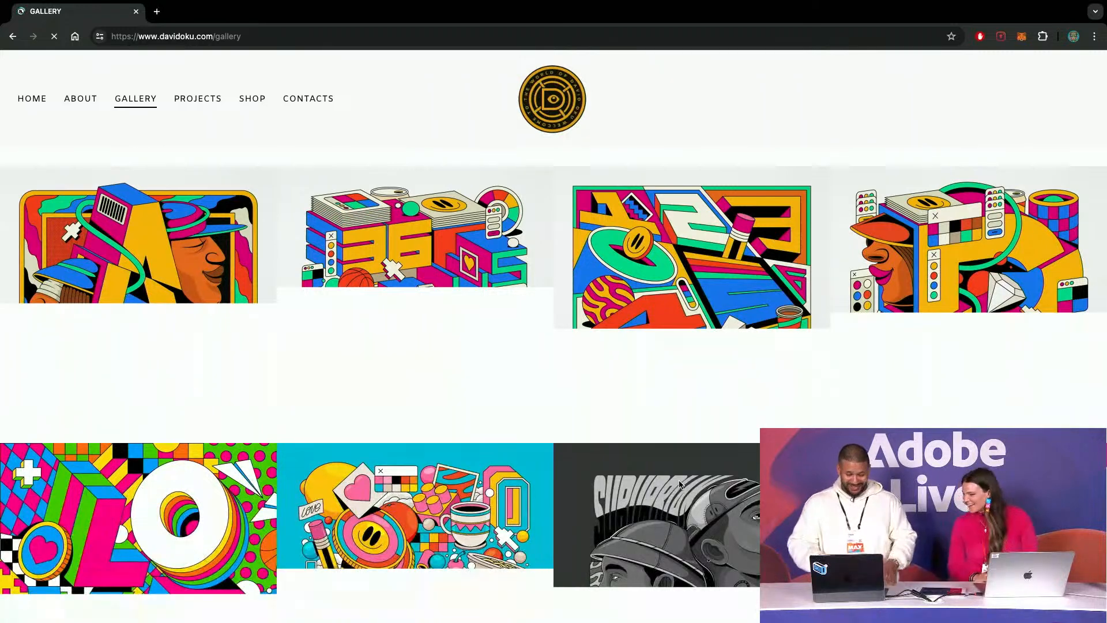
pyautogui.scroll(-3, 680, 483)
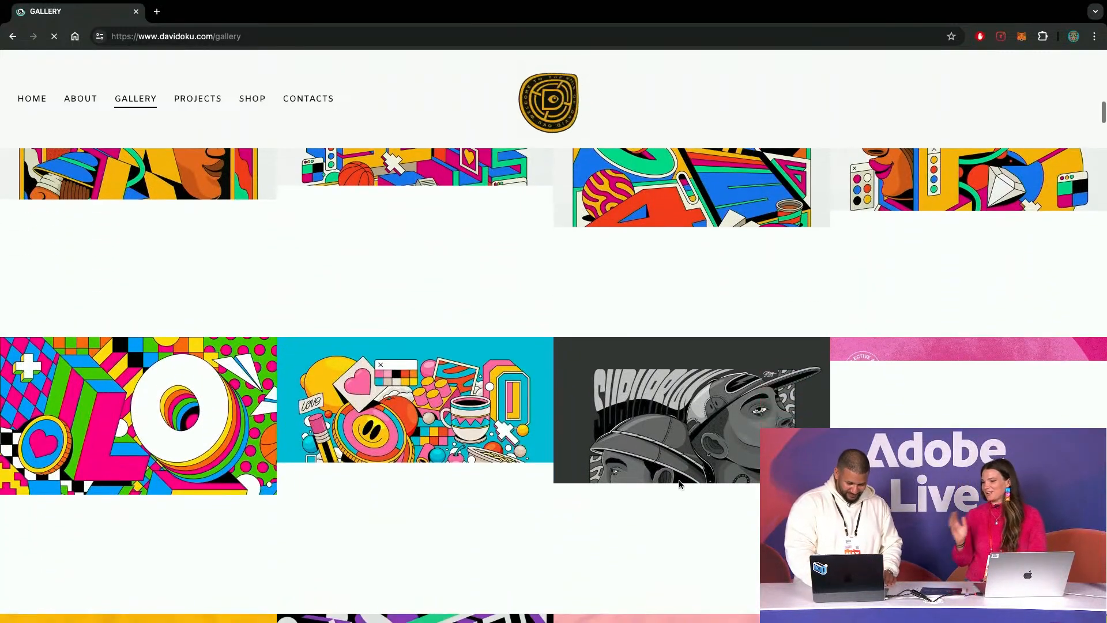
pyautogui.scroll(-5, 679, 483)
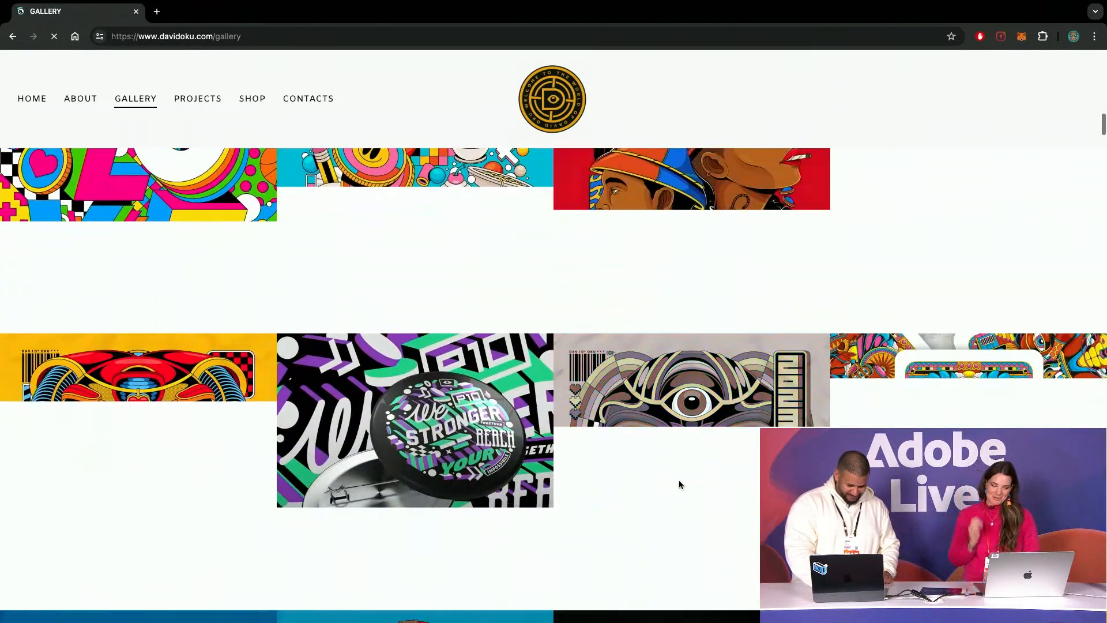
pyautogui.scroll(-3, 679, 484)
pyautogui.scroll(10, 680, 485)
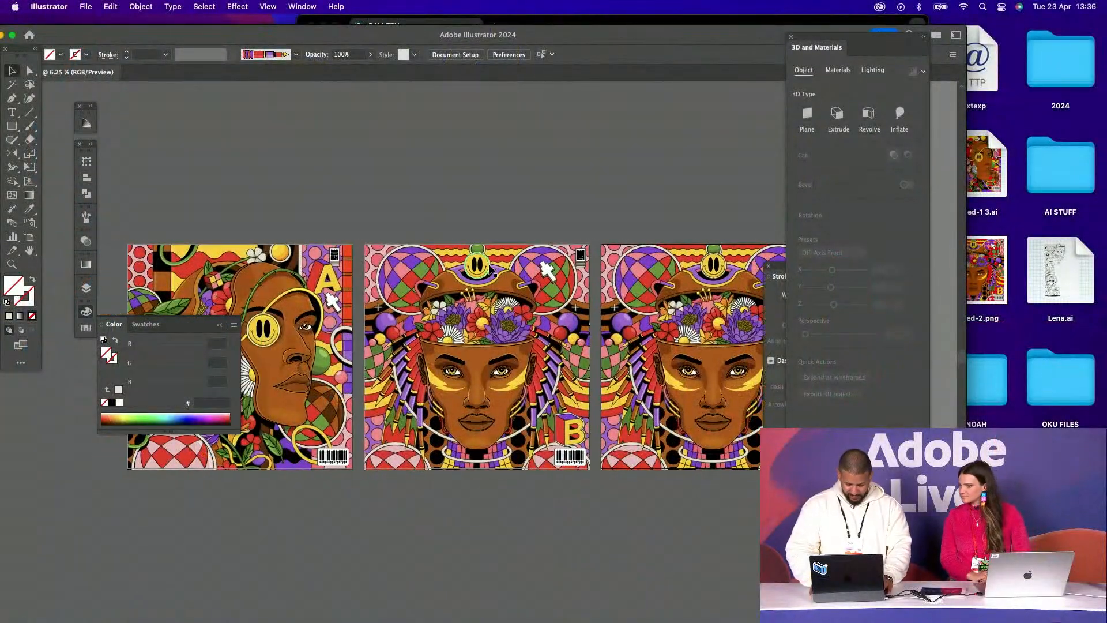
# In Illustrator, select the duplicate flower-head portrait on the artboard after the first one and open Recolor for it
pyautogui.press('super+equal')
pyautogui.hscroll(5, 489, 267)
pyautogui.scroll(3, 489, 267)
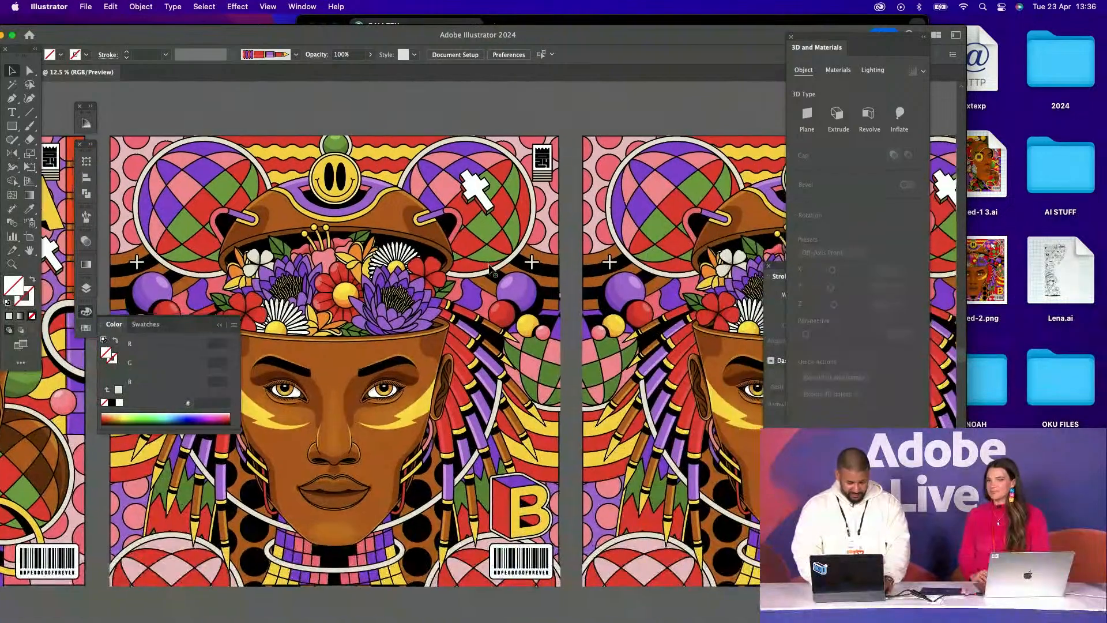
pyautogui.scroll(2, 489, 267)
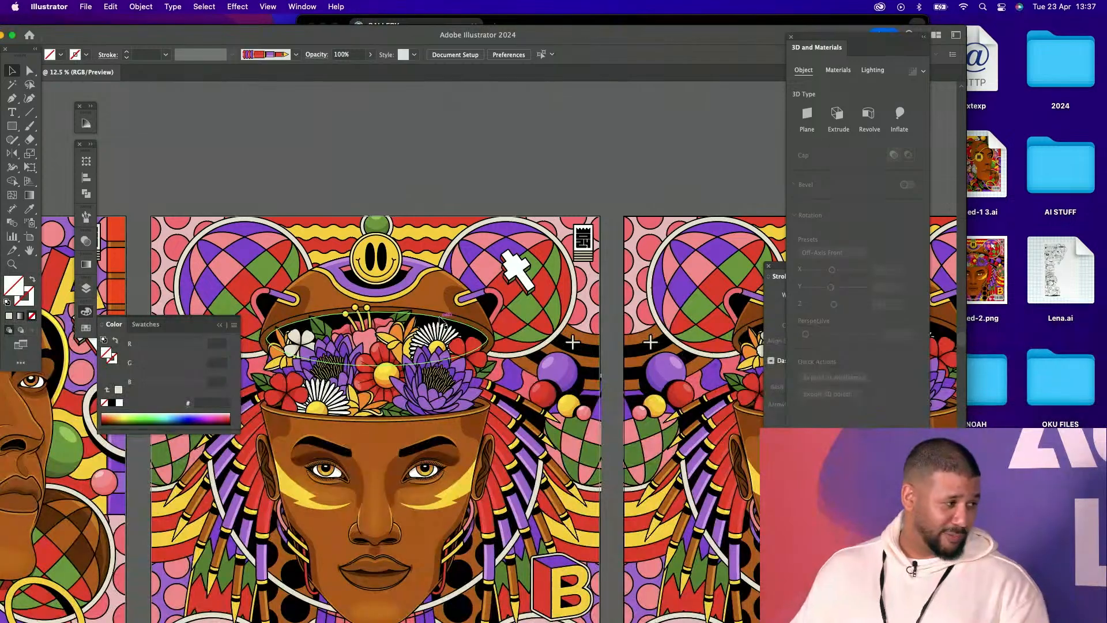
pyautogui.scroll(-1, 441, 296)
pyautogui.scroll(-2, 441, 299)
pyautogui.hscroll(10, 442, 299)
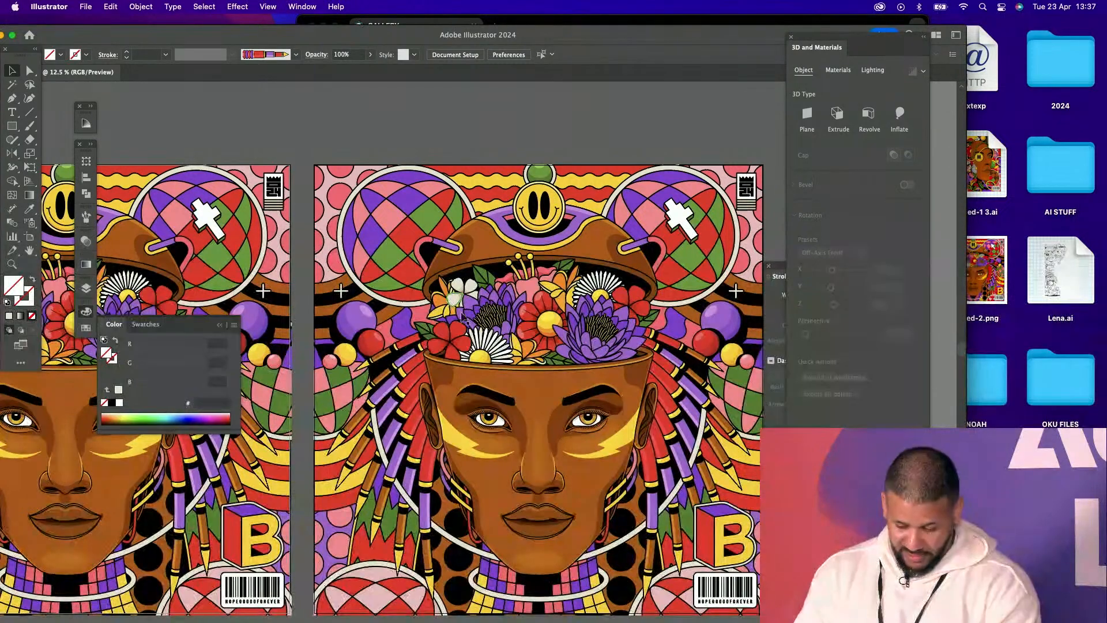
pyautogui.click(483, 273)
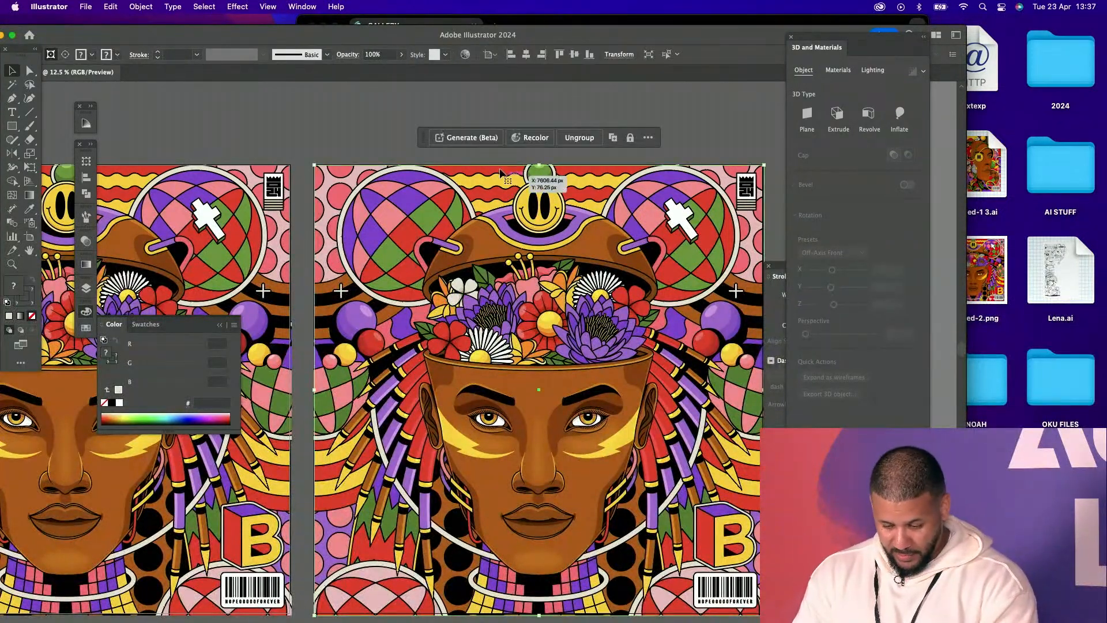
pyautogui.click(536, 138)
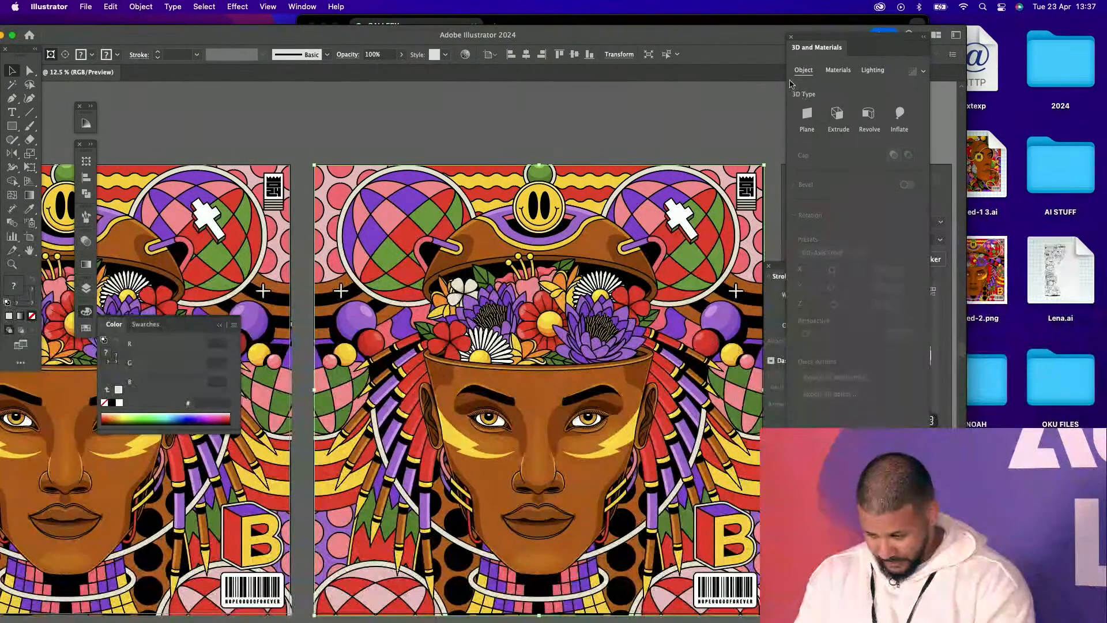
# Move the 3D and Materials and Stroke panels clear of the recolor options and switch to Generative Recolor
pyautogui.click(13, 36)
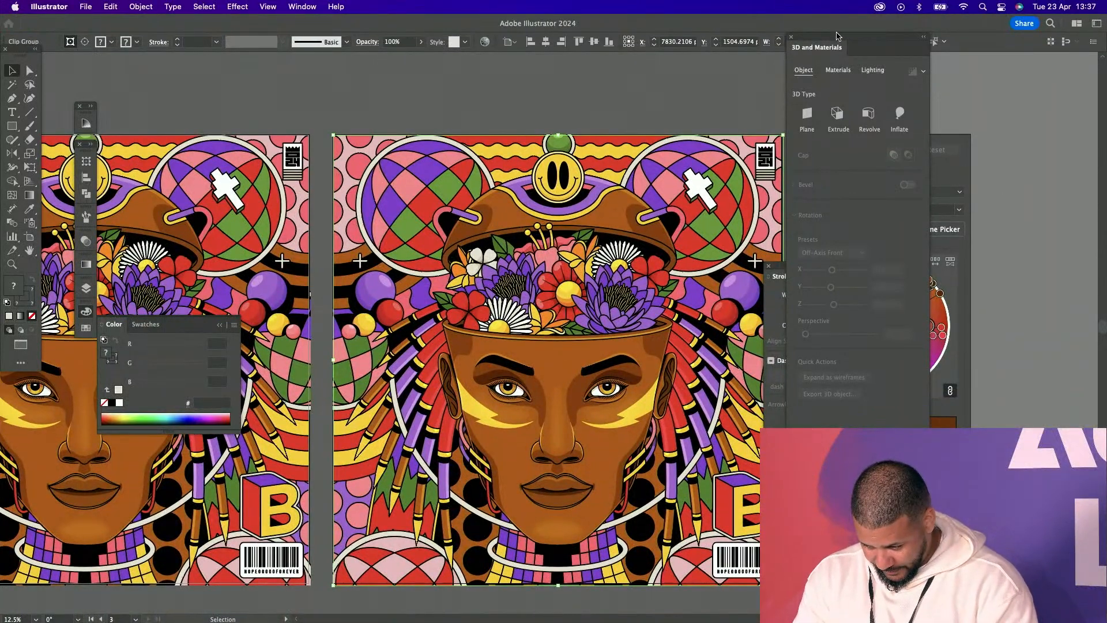
pyautogui.moveTo(838, 35); pyautogui.dragTo(1088, 91)
pyautogui.click(873, 167)
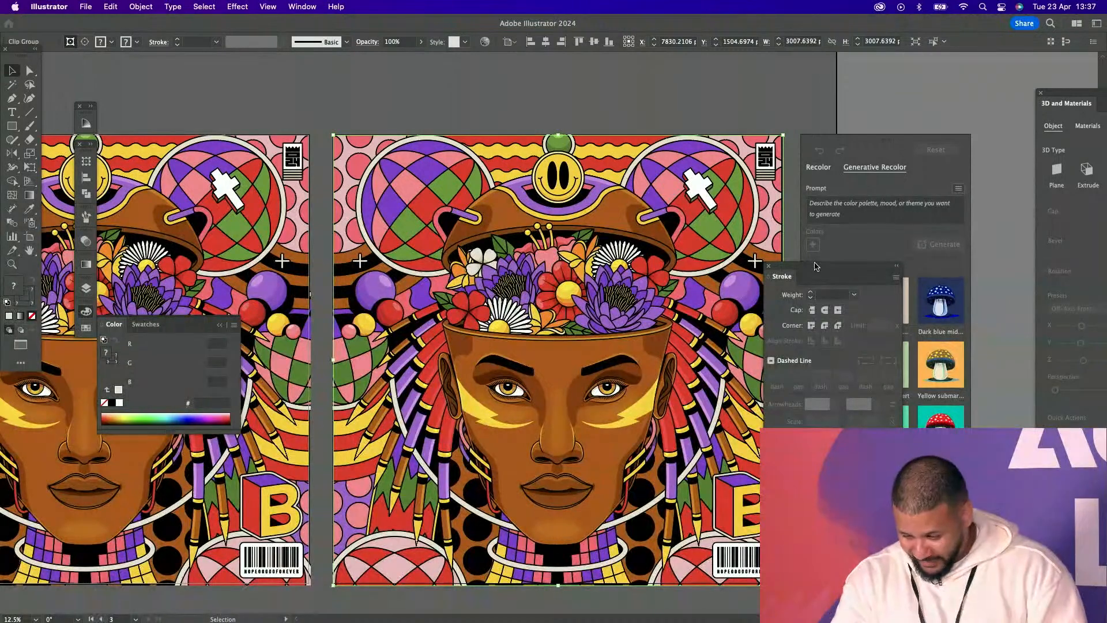
pyautogui.moveTo(812, 269); pyautogui.dragTo(839, 461)
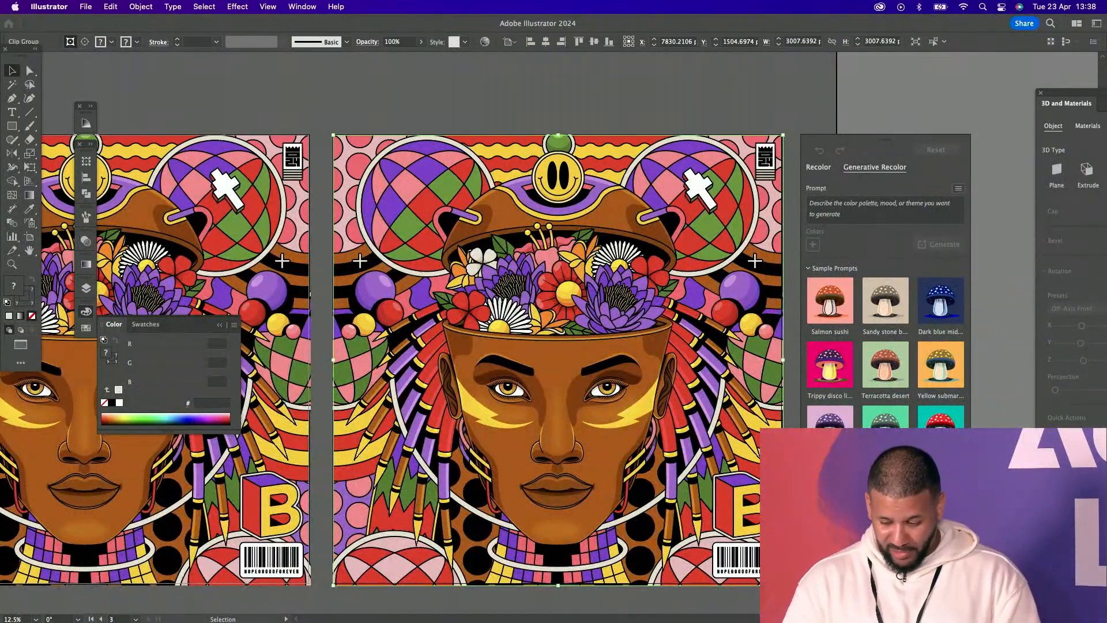
# Recolor the portrait copy from the "Summer by the sea" sample prompt, agreeing to the AI guidelines, and apply the variation with the violet-blue face
pyautogui.click(951, 424)
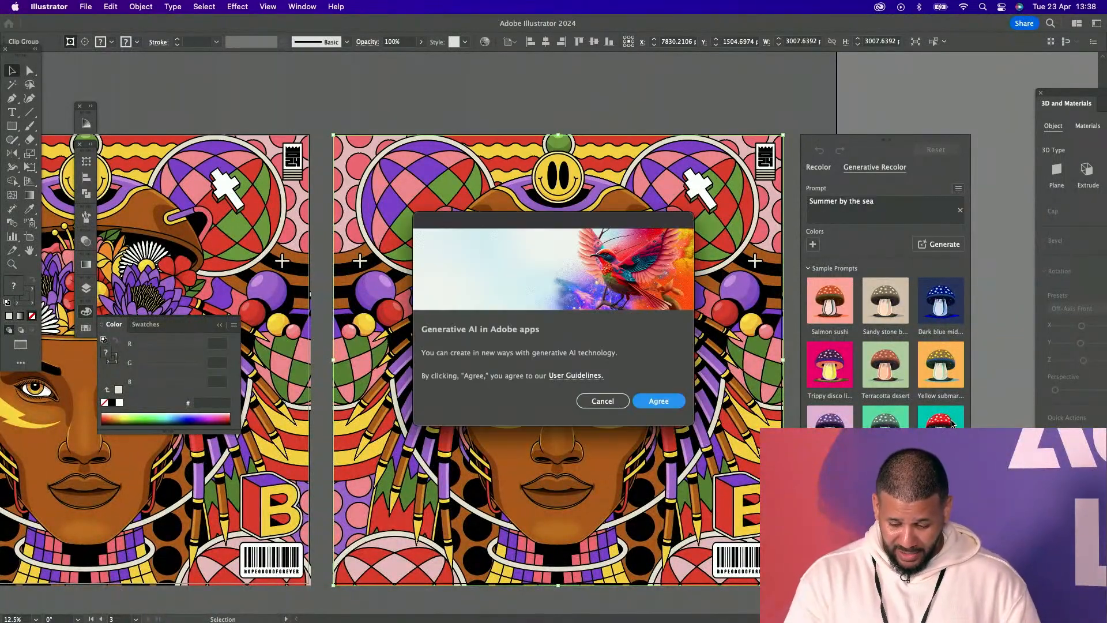
pyautogui.click(657, 401)
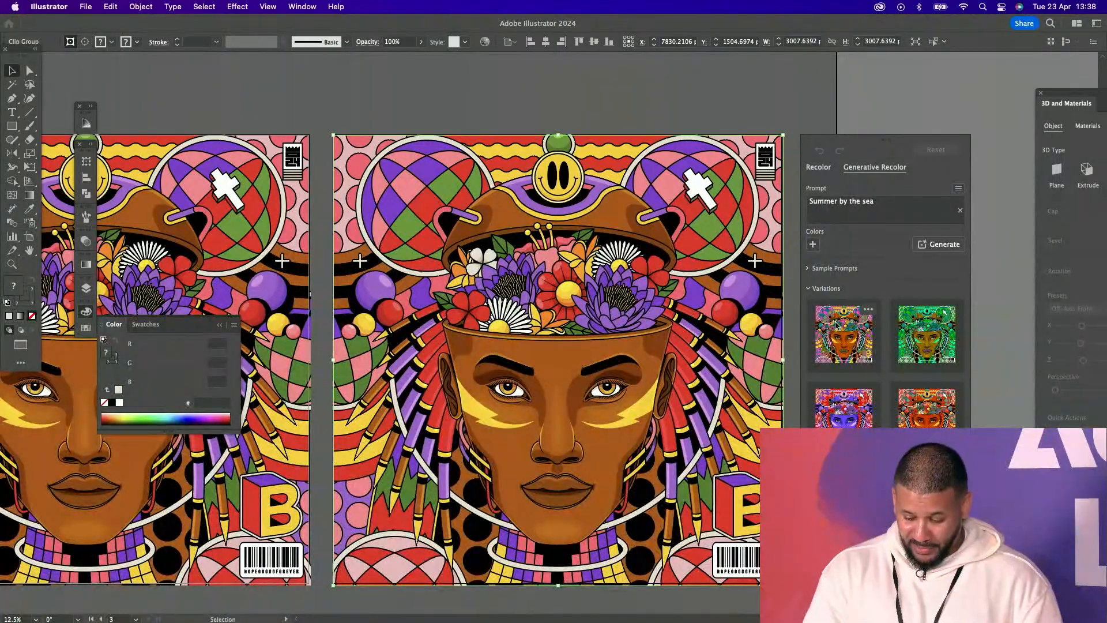
pyautogui.click(836, 330)
pyautogui.click(946, 339)
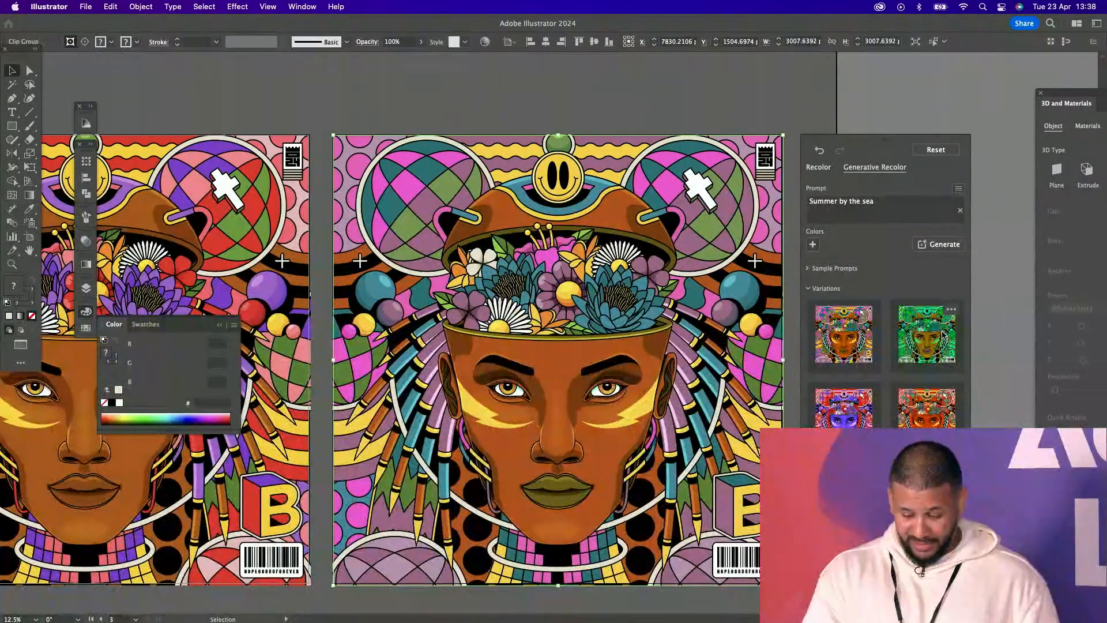
pyautogui.click(933, 404)
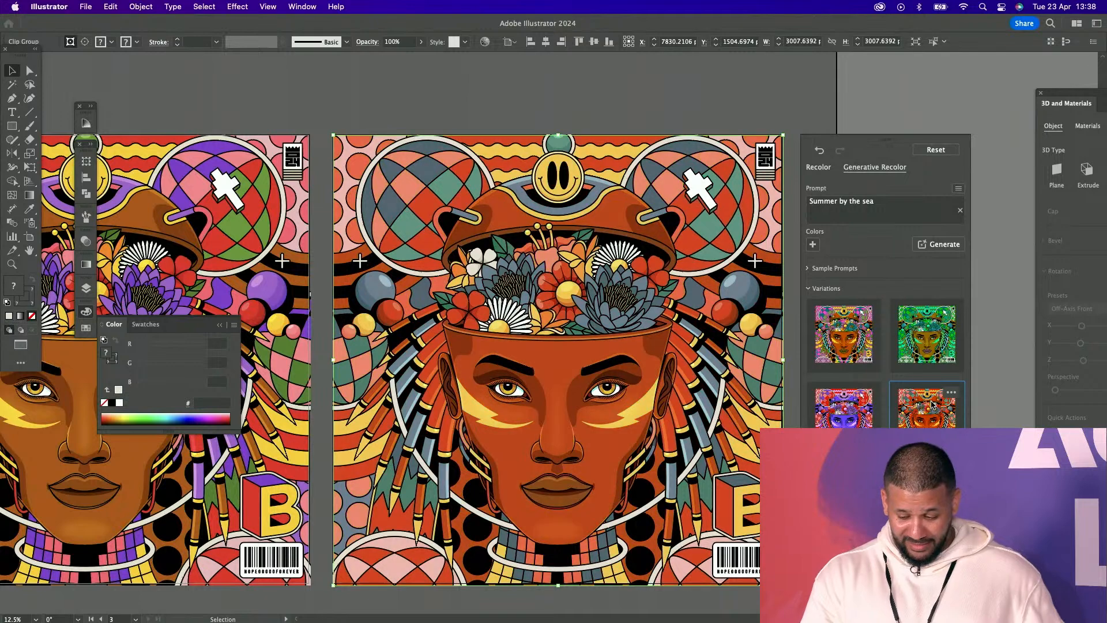
pyautogui.click(871, 414)
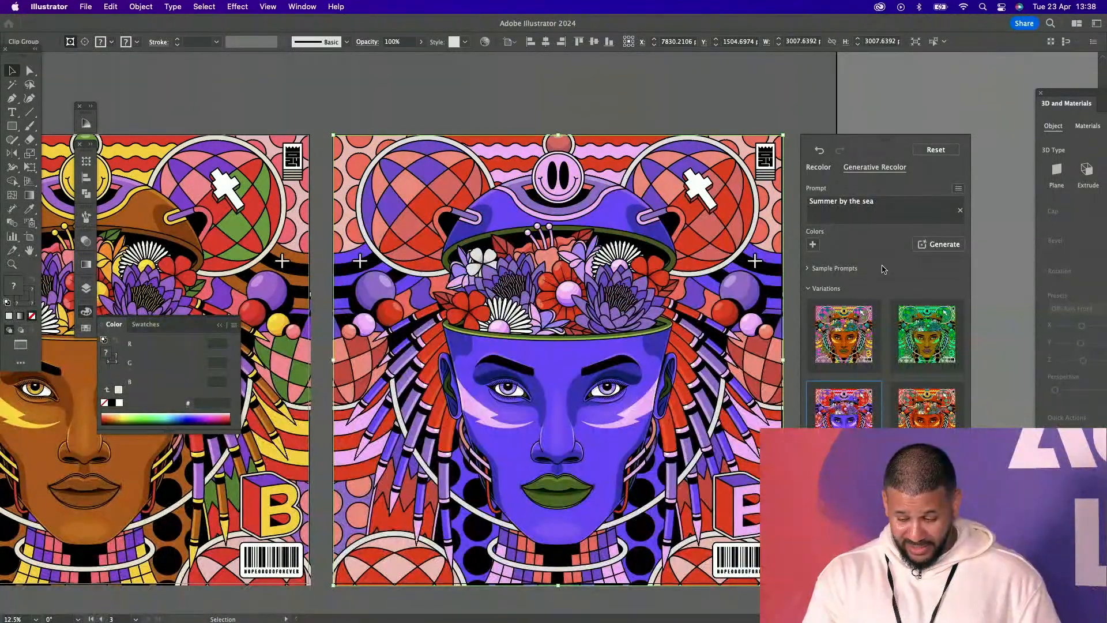
pyautogui.click(812, 244)
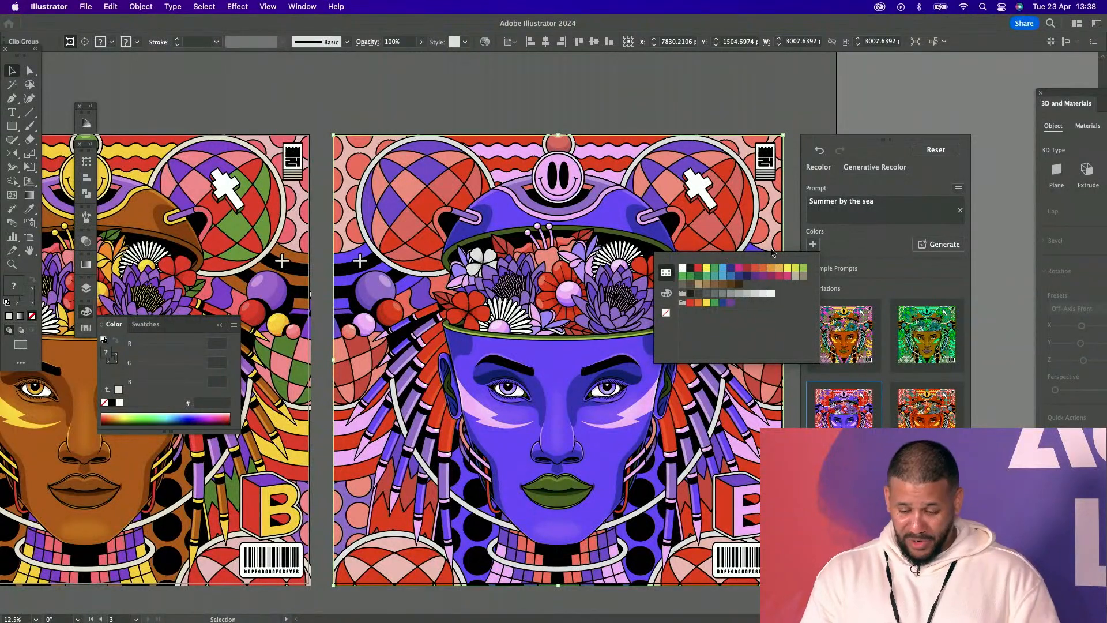
pyautogui.click(156, 96)
pyautogui.click(157, 98)
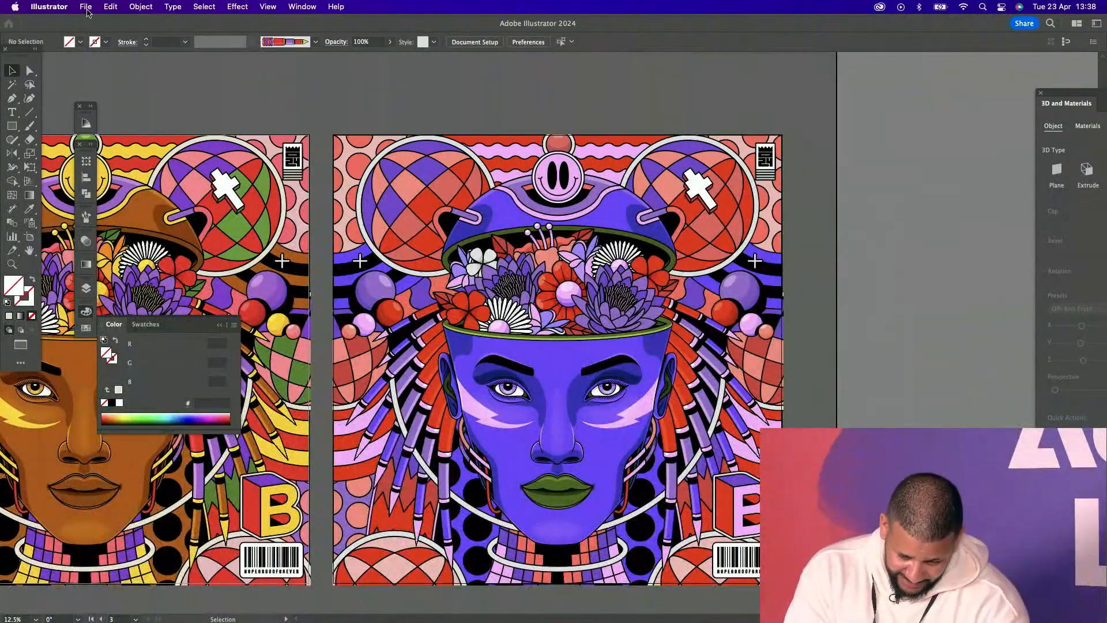
# Create a new 3000 x 3000 px RGB document with one artboard
pyautogui.click(85, 7)
pyautogui.click(103, 27)
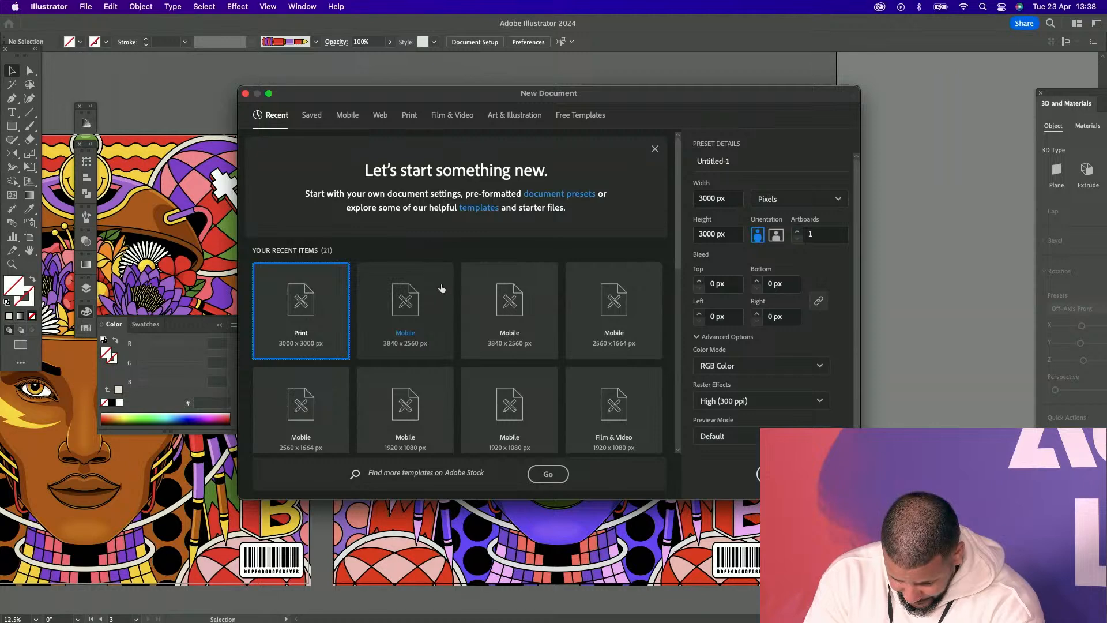
pyautogui.click(825, 474)
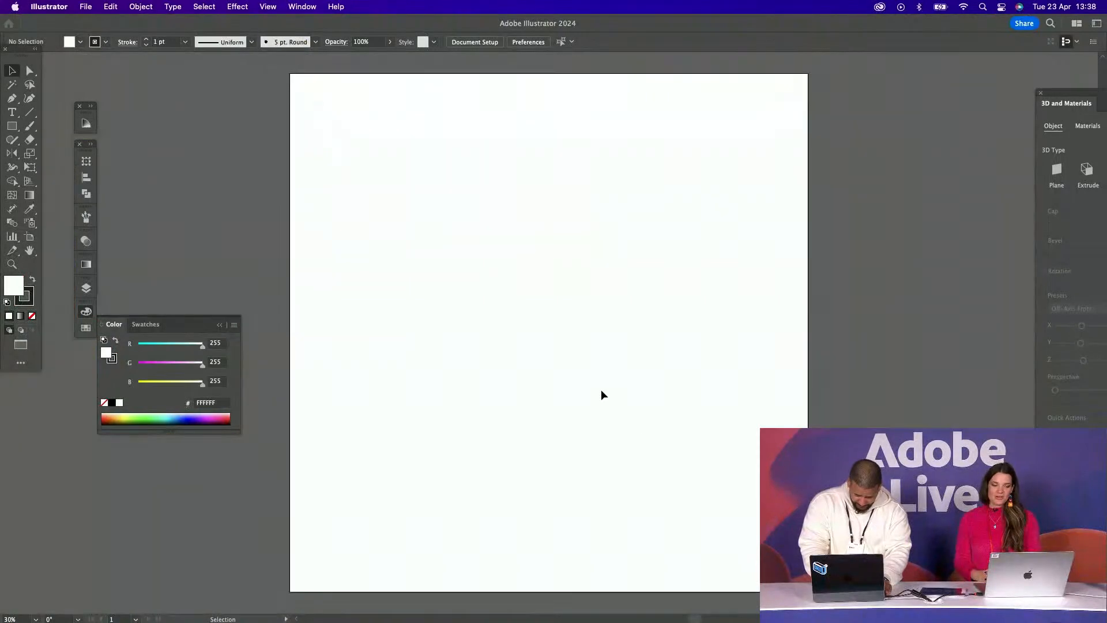
# Draw a circle about 403 px in diameter in the artboard's upper part and fill it with red FF0035
pyautogui.click(12, 126)
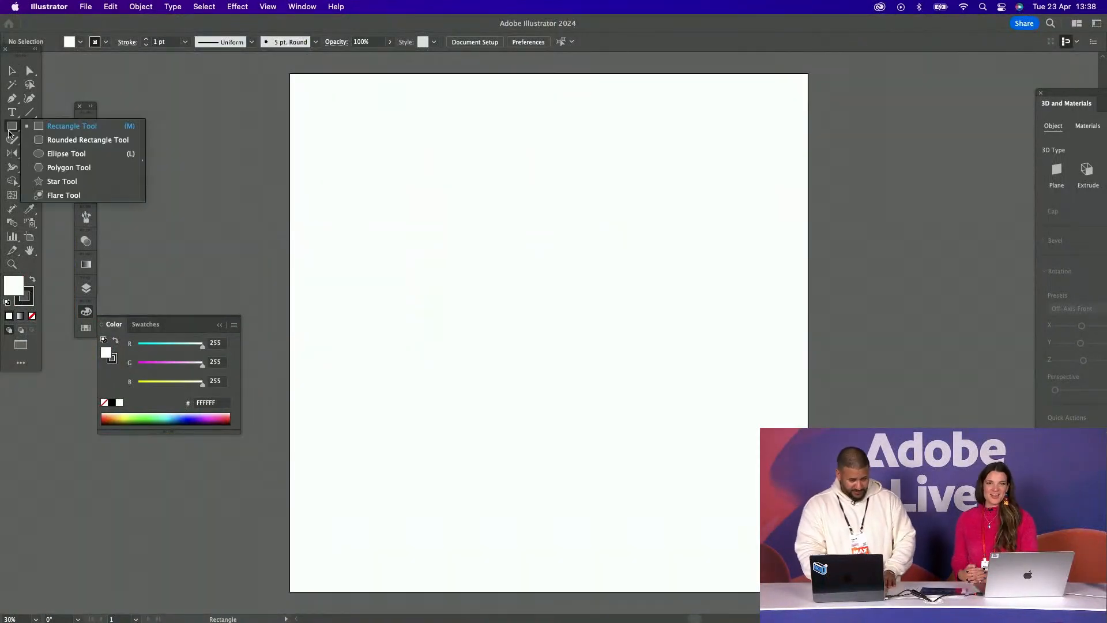
pyautogui.click(57, 152)
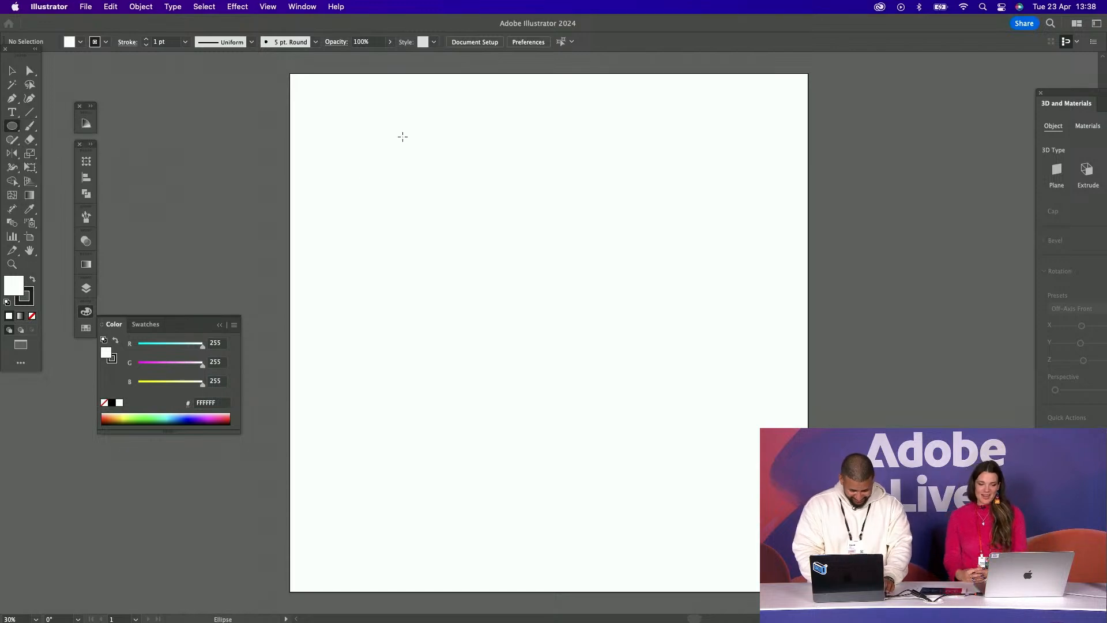
pyautogui.moveTo(407, 133); pyautogui.dragTo(477, 203)
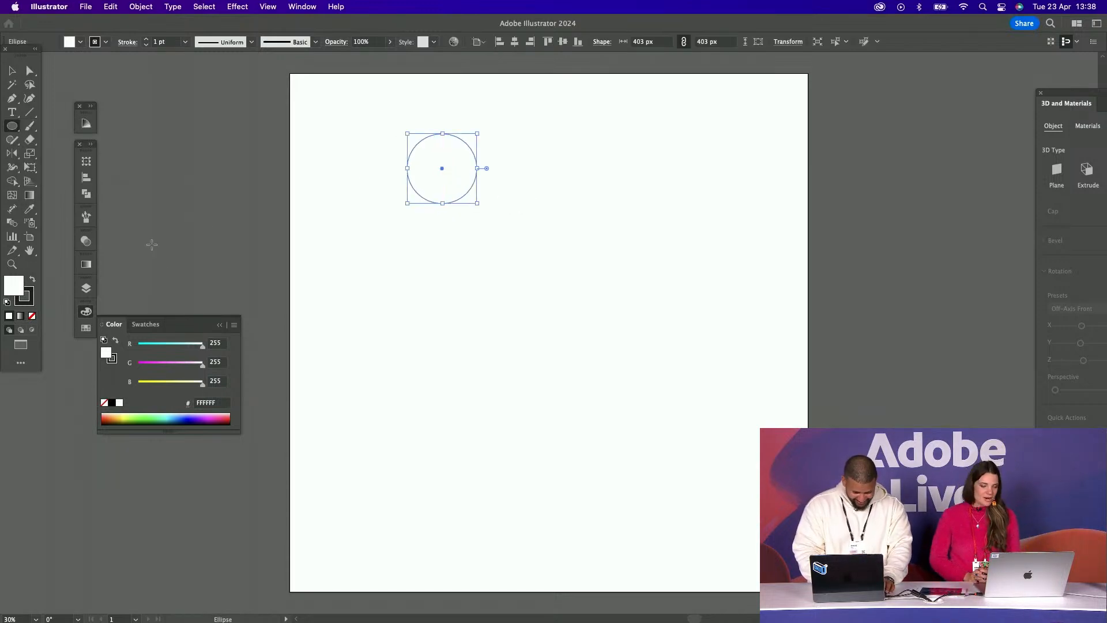
pyautogui.moveTo(161, 362); pyautogui.dragTo(138, 362)
pyautogui.click(151, 382)
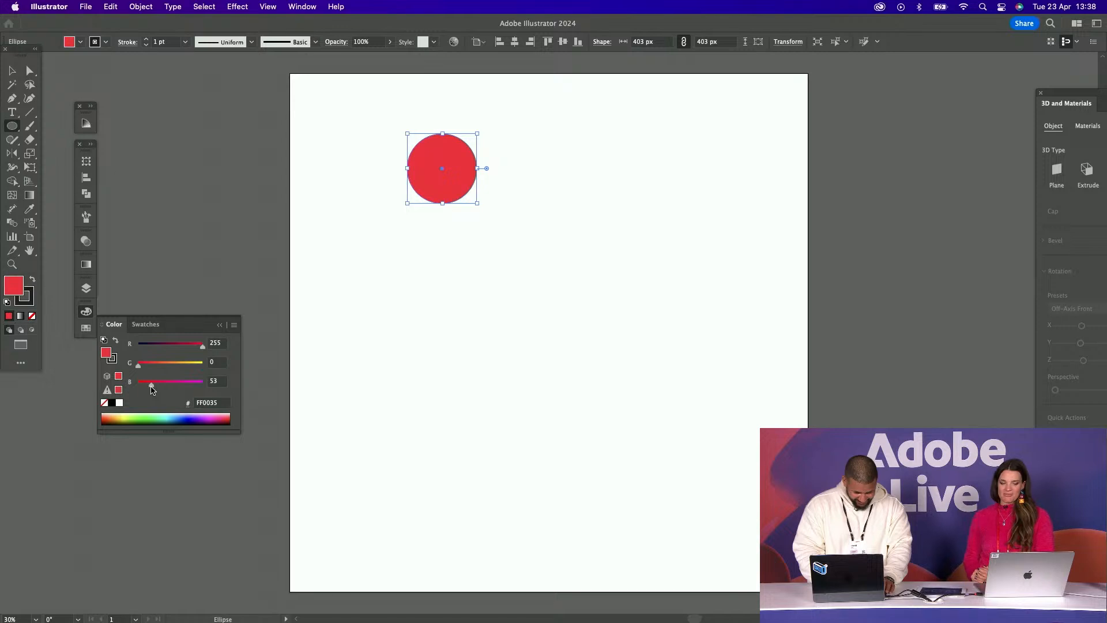
# Convert the circle's bottom anchor to a corner point and pull it down to form a teardrop about 693 px tall
pyautogui.click(12, 99)
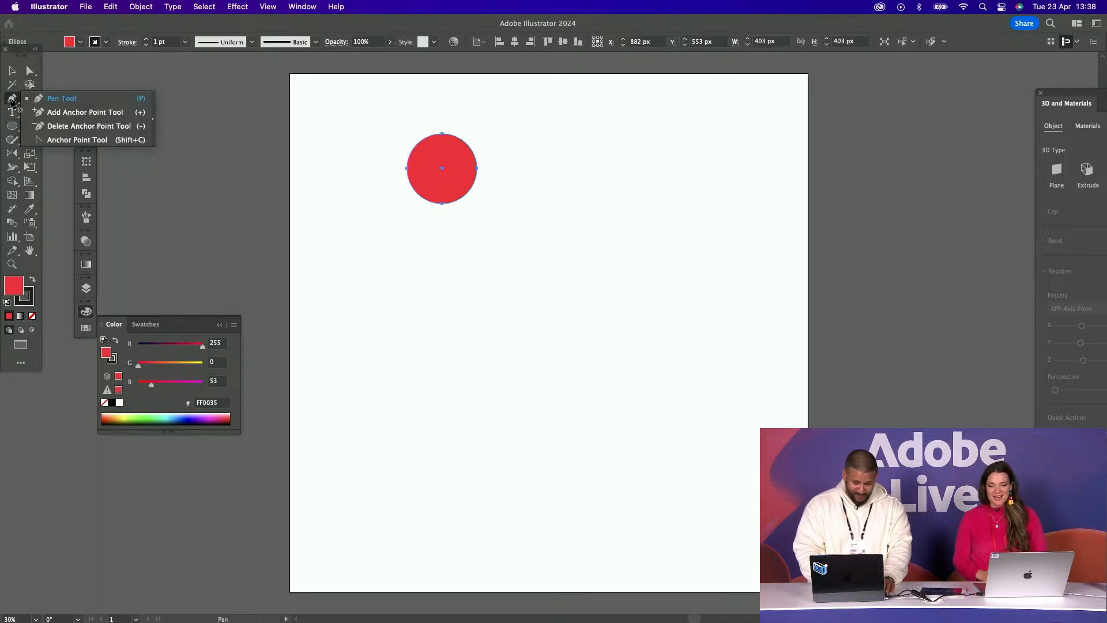
pyautogui.click(38, 140)
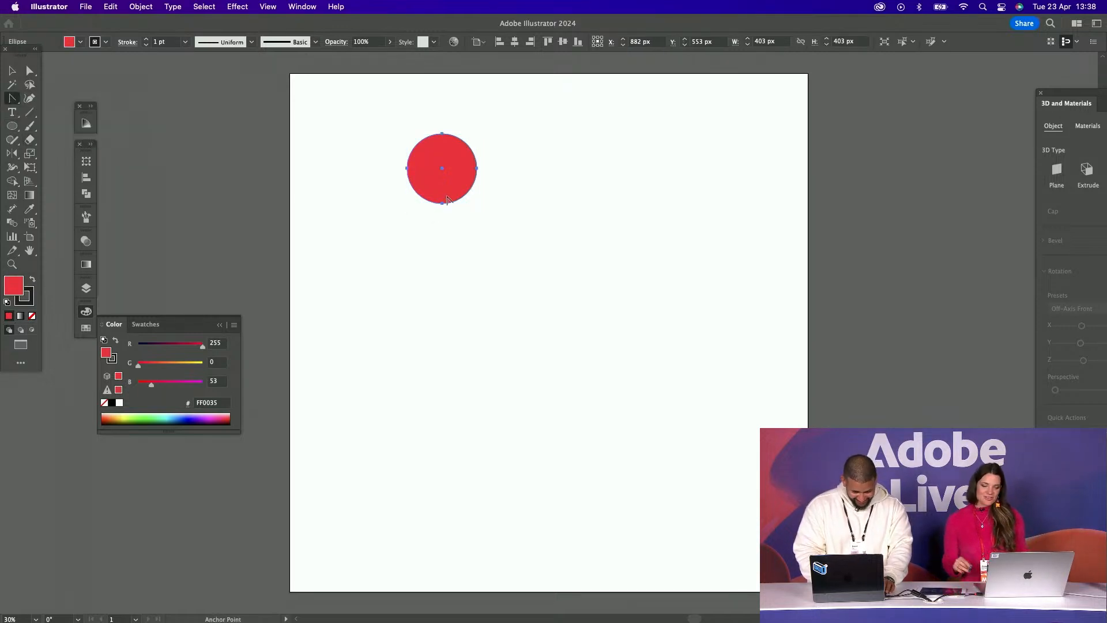
pyautogui.click(445, 203)
pyautogui.click(444, 208)
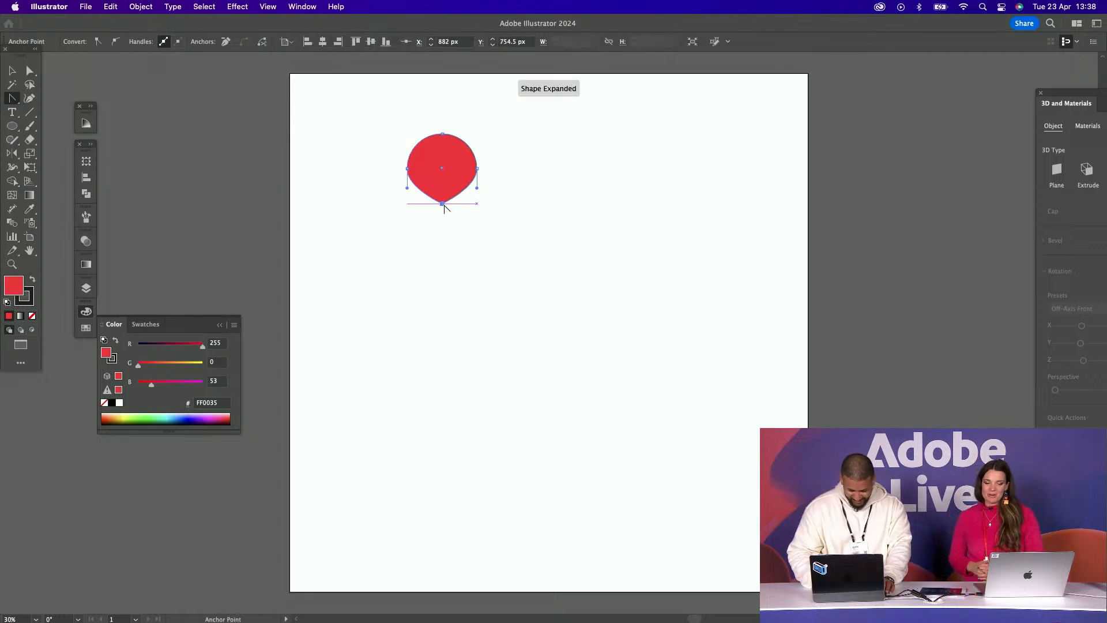
pyautogui.moveTo(444, 209)
pyautogui.mouseDown()
pyautogui.moveTo(444, 250)
pyautogui.moveTo(445, 208)
pyautogui.mouseUp()
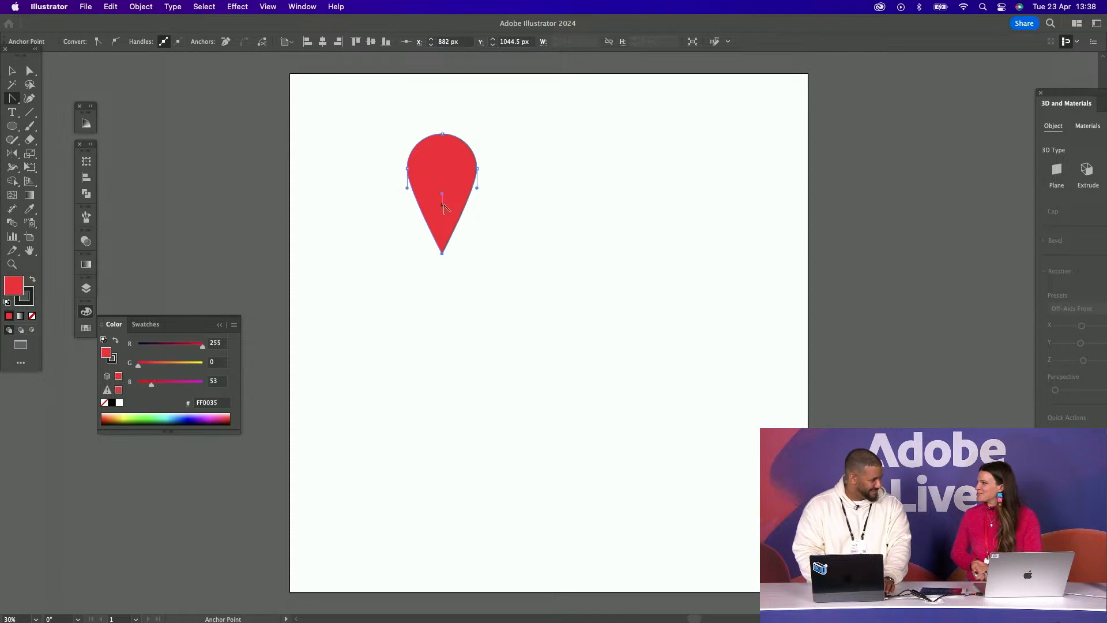
pyautogui.press('v')
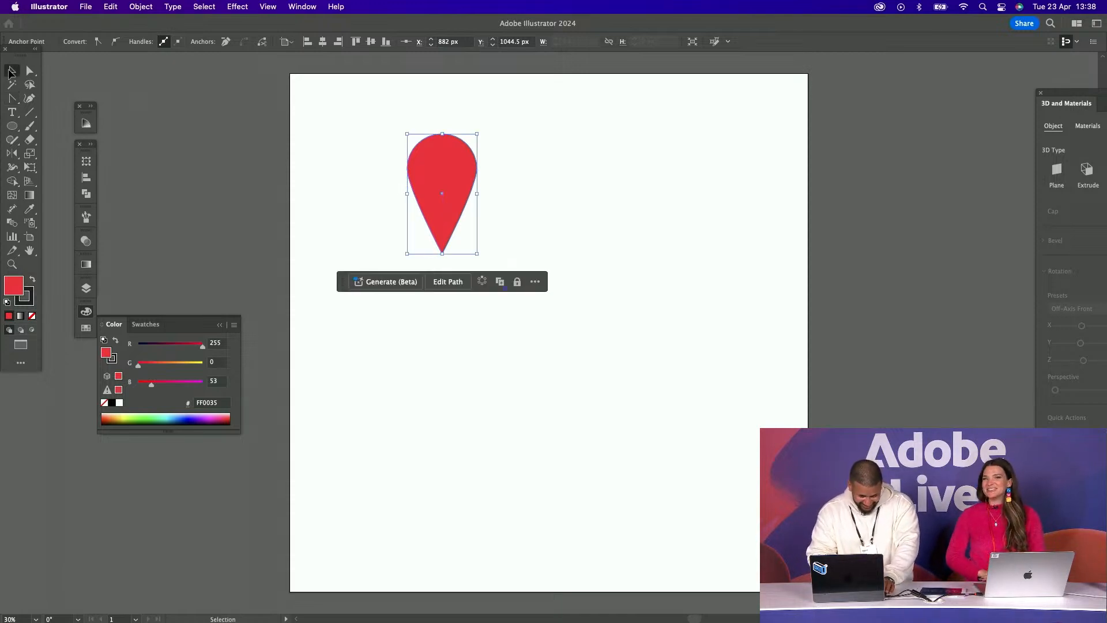
# Move the teardrop toward the artboard's middle and add a copy below it, rotated 180 degrees so the two tips overlap
pyautogui.click(14, 126)
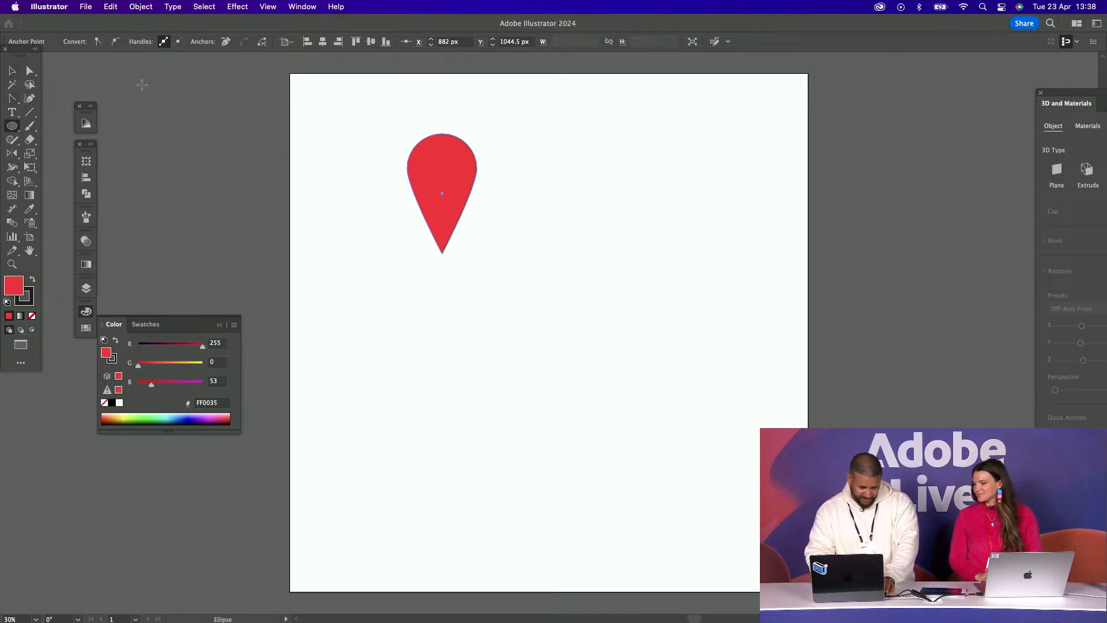
pyautogui.click(11, 71)
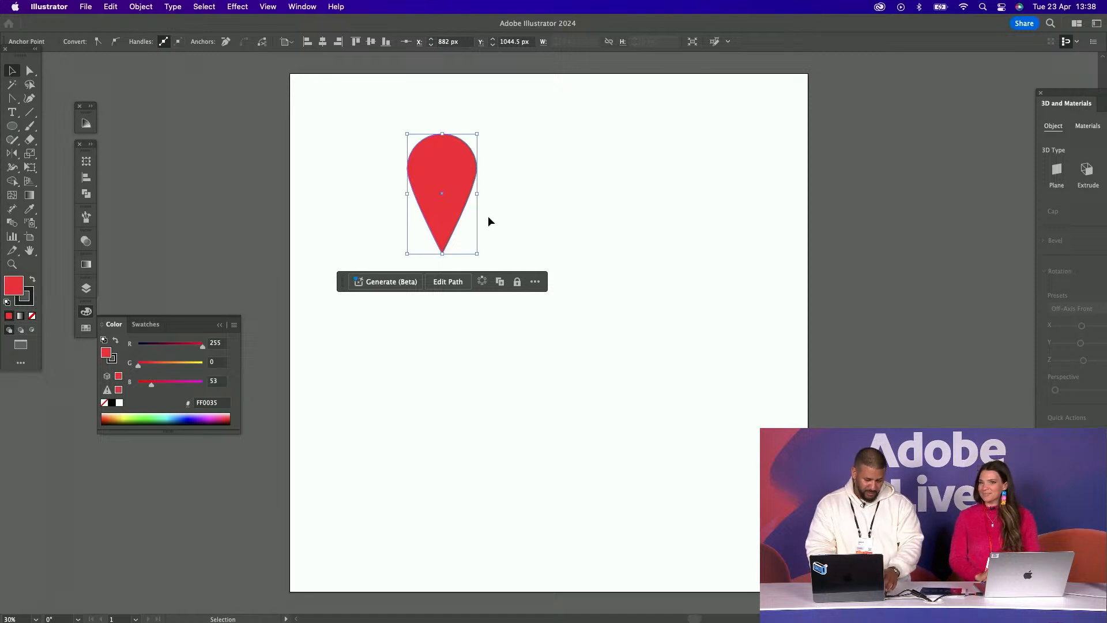
pyautogui.moveTo(444, 205); pyautogui.dragTo(515, 356)
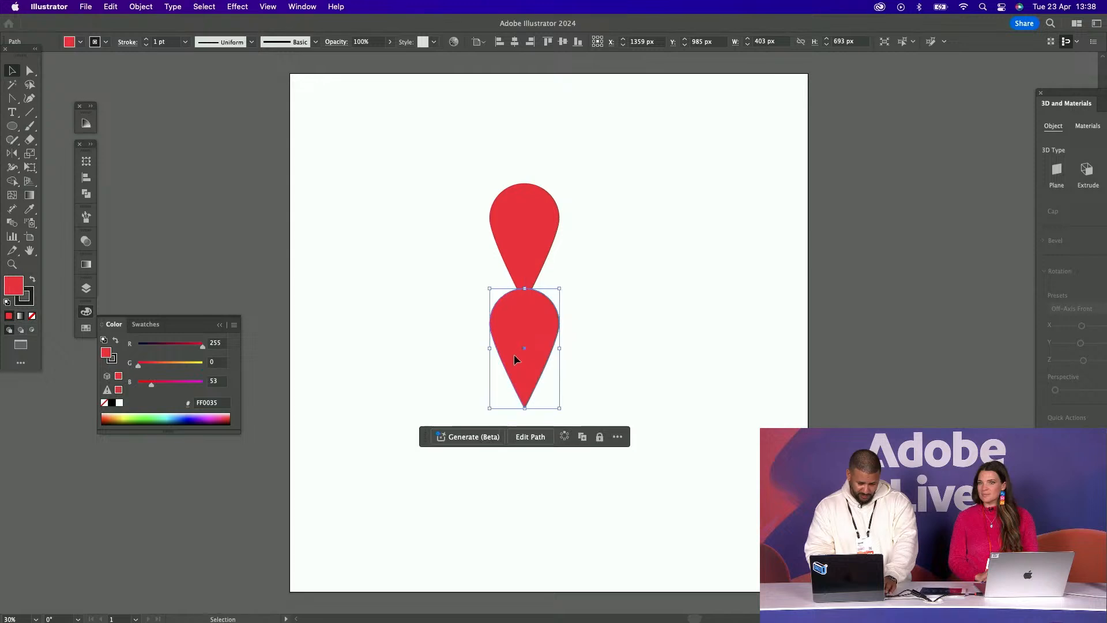
pyautogui.moveTo(565, 278); pyautogui.dragTo(479, 413)
# Select both teardrops and merge them into one shape with Pathfinder Unite
pyautogui.keyDown('shift'); pyautogui.click(520, 271); pyautogui.keyUp('shift')
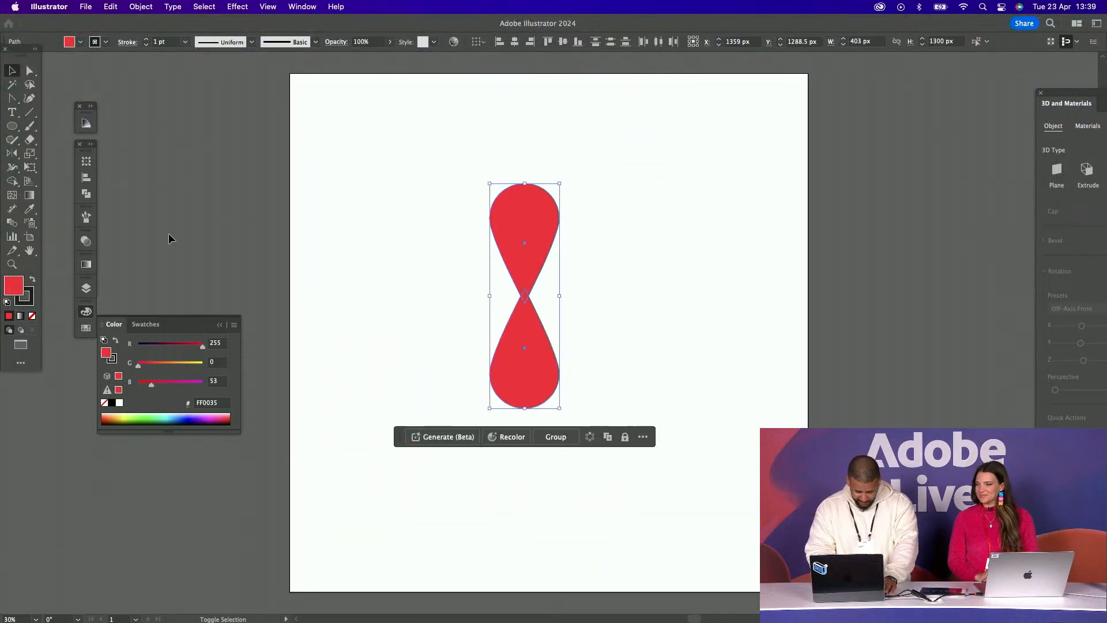
pyautogui.click(301, 6)
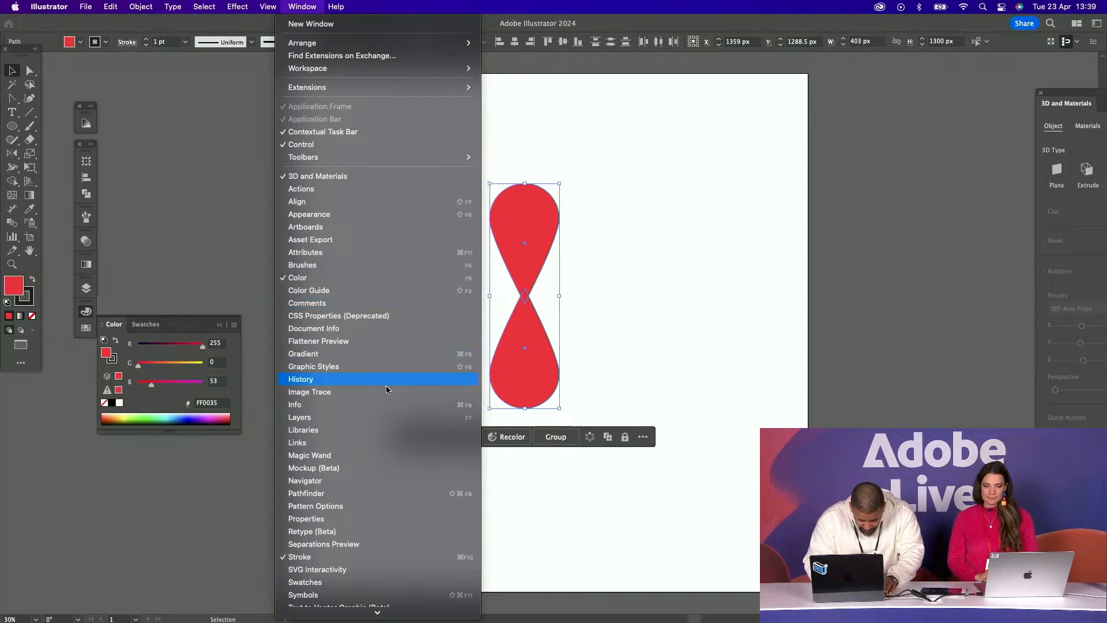
pyautogui.click(382, 496)
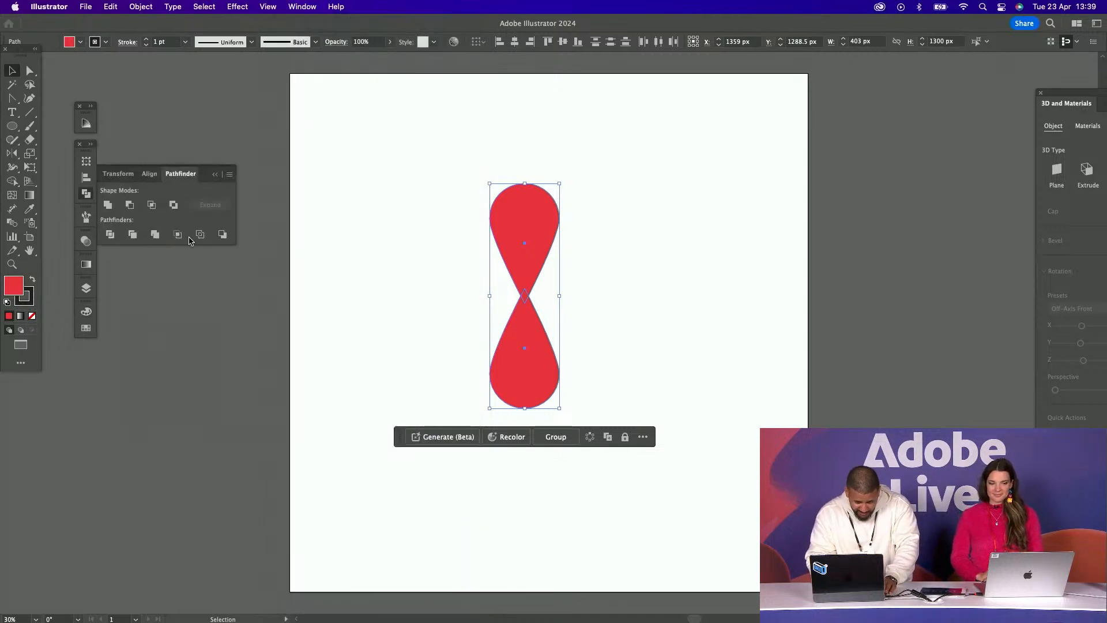
pyautogui.click(108, 205)
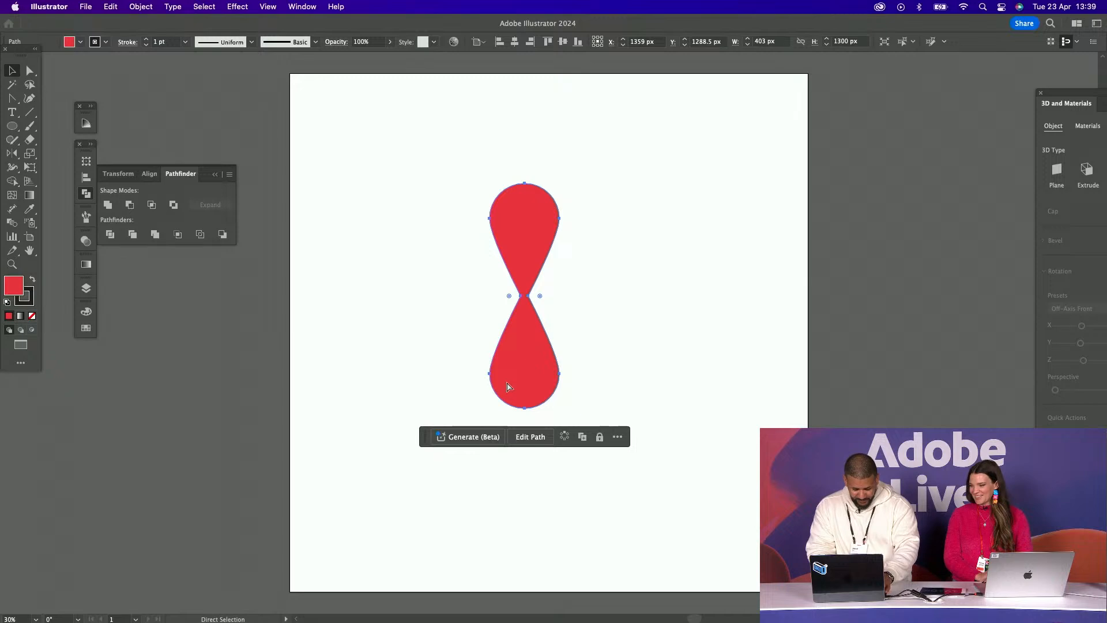
# Add a copy of the two-petal shape rotated 90 degrees and unite it with the original into a four-petal shape
pyautogui.press('v')
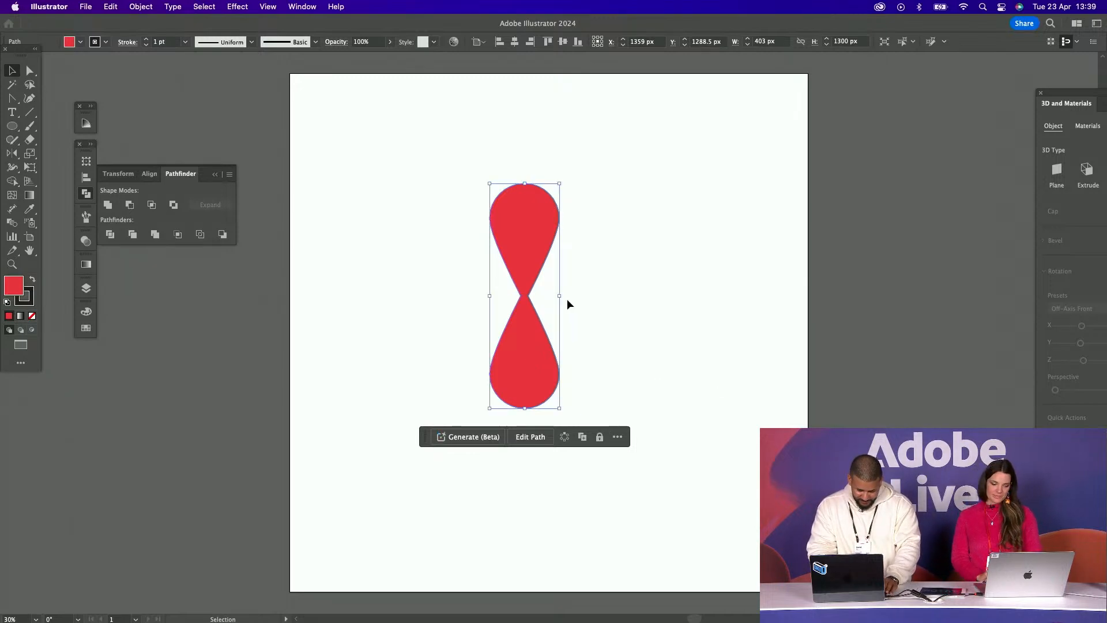
pyautogui.moveTo(564, 295); pyautogui.dragTo(550, 169)
pyautogui.keyDown('shift'); pyautogui.click(495, 379); pyautogui.keyUp('shift')
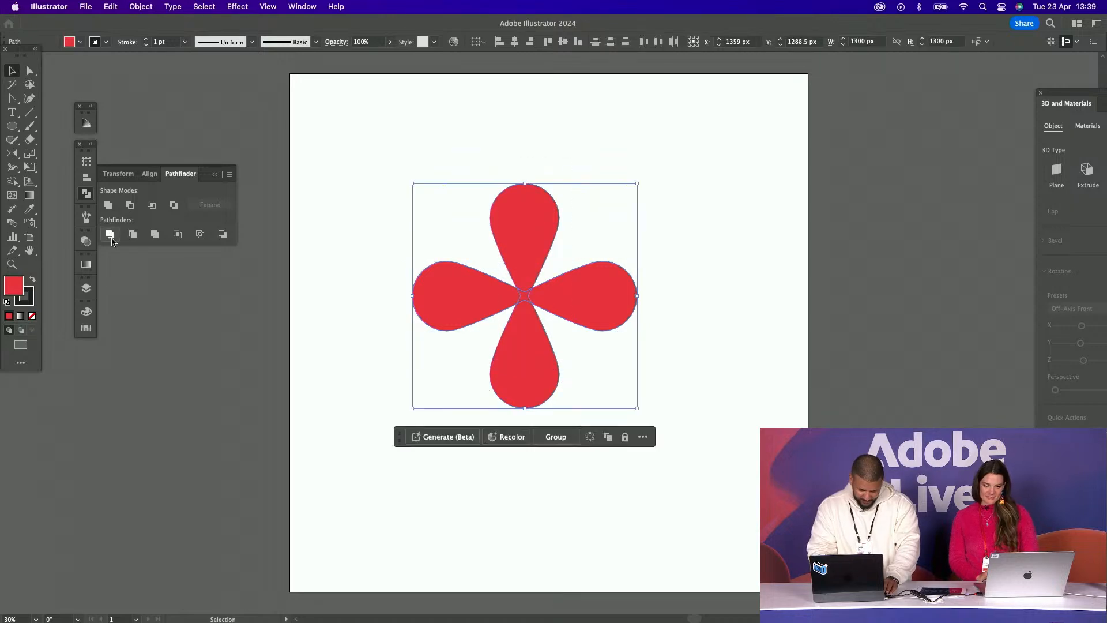
pyautogui.click(108, 205)
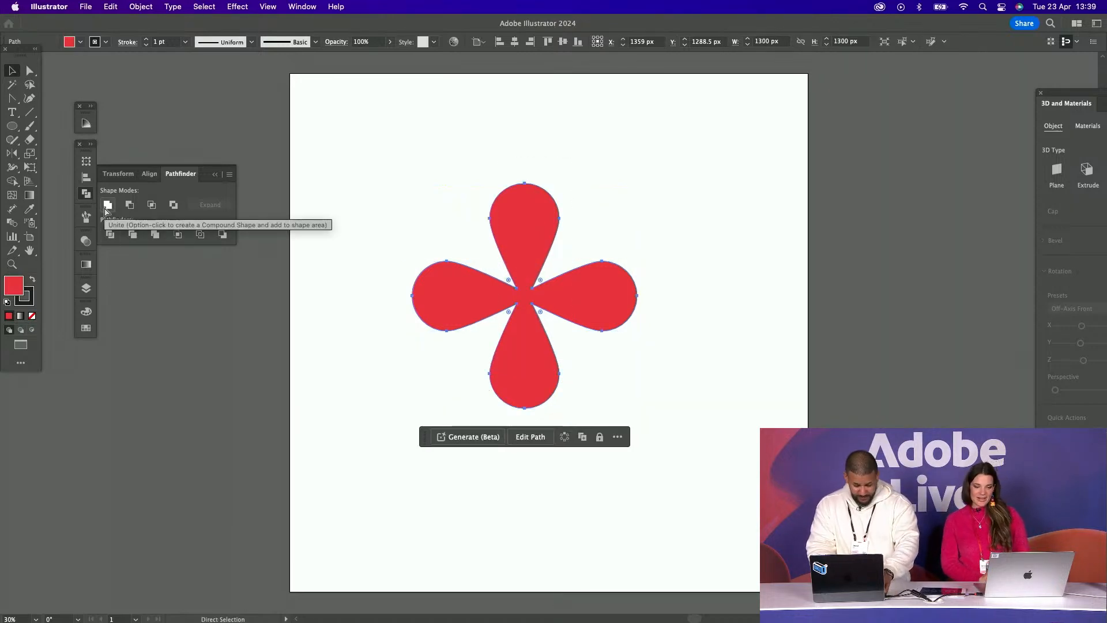
# Try overlaying a copy of the four-petal shape rotated 45 degrees on the original
pyautogui.moveTo(644, 181); pyautogui.dragTo(644, 181)
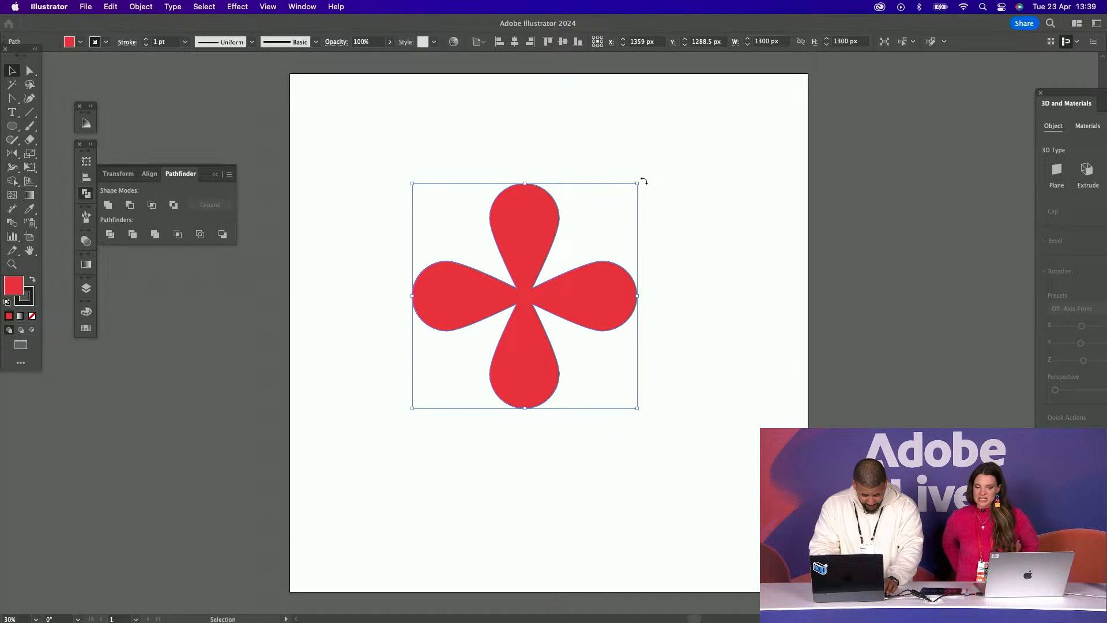
pyautogui.moveTo(613, 142); pyautogui.dragTo(584, 130)
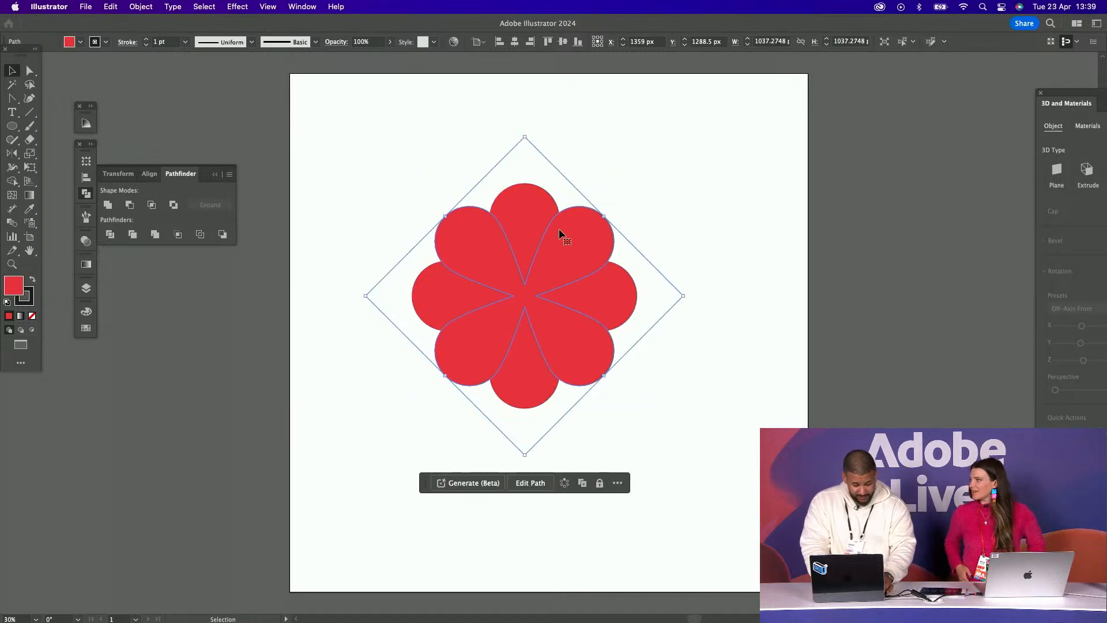
pyautogui.press('super+z')
pyautogui.press('super+shift+z')
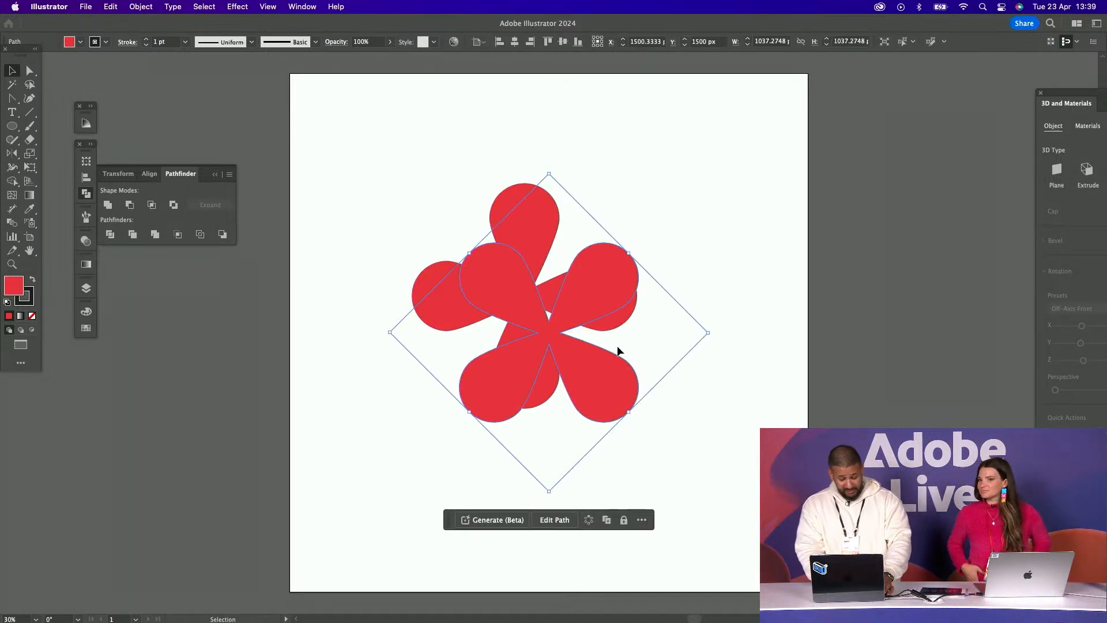
pyautogui.press('super+z')
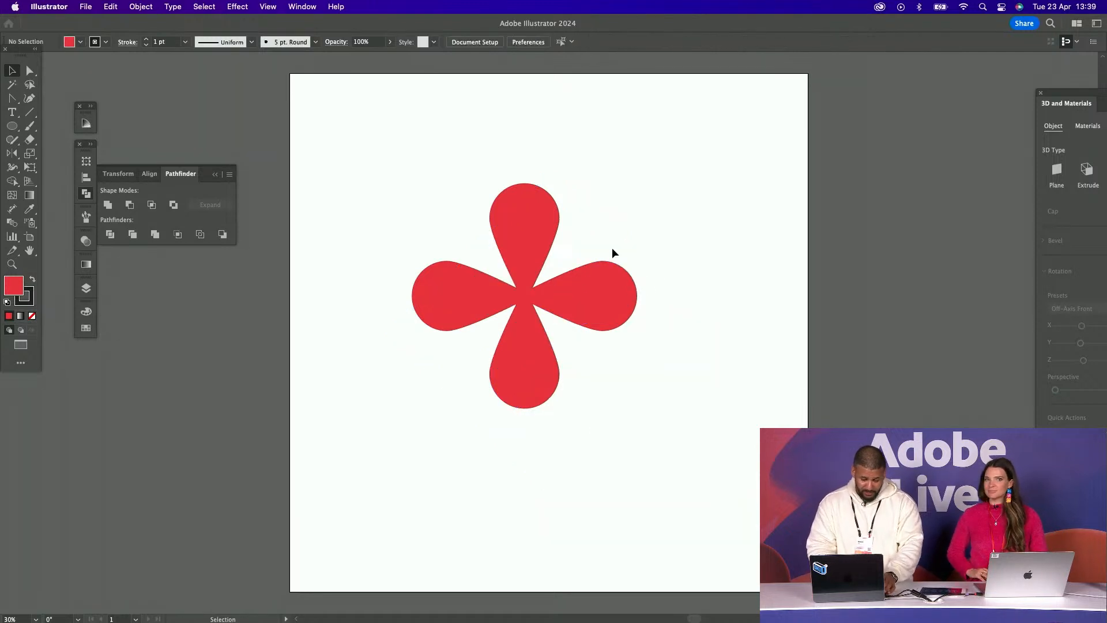
# Add a copy of the four-petal shape rotated 45 degrees behind the original to form an eight-petal flower
pyautogui.click(596, 283)
pyautogui.press('a')
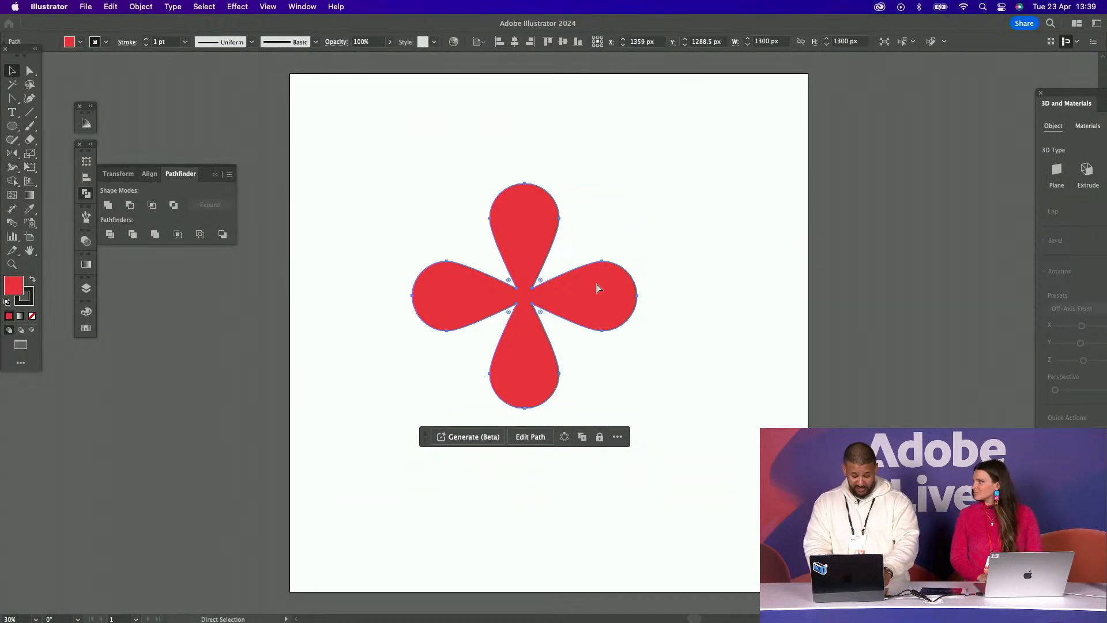
pyautogui.press('v')
pyautogui.moveTo(638, 292); pyautogui.dragTo(630, 359)
pyautogui.click(637, 182)
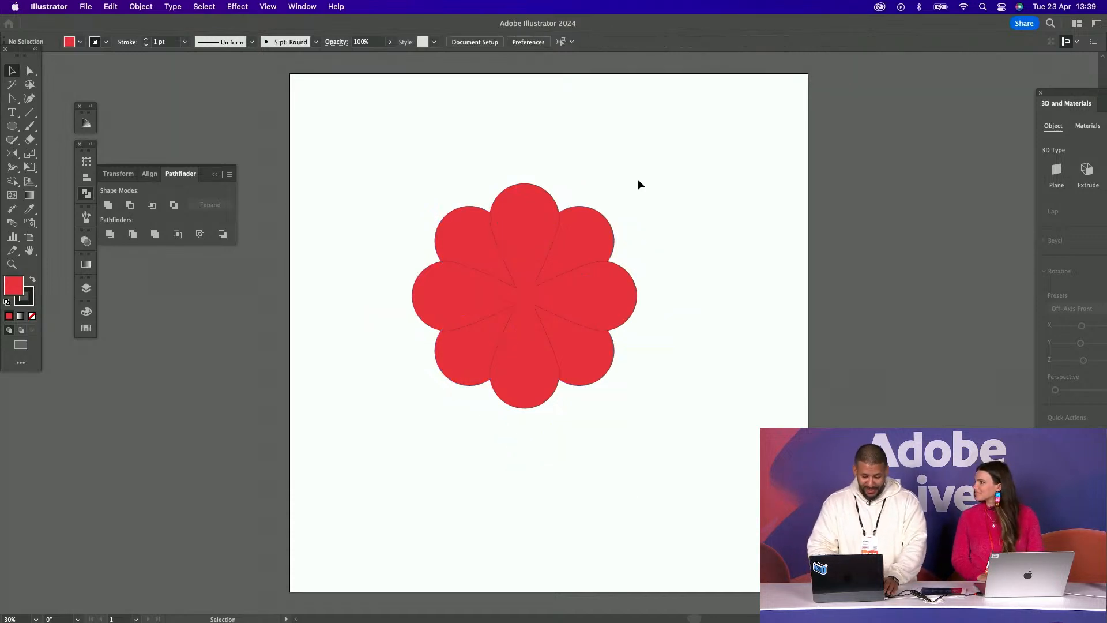
pyautogui.click(601, 217)
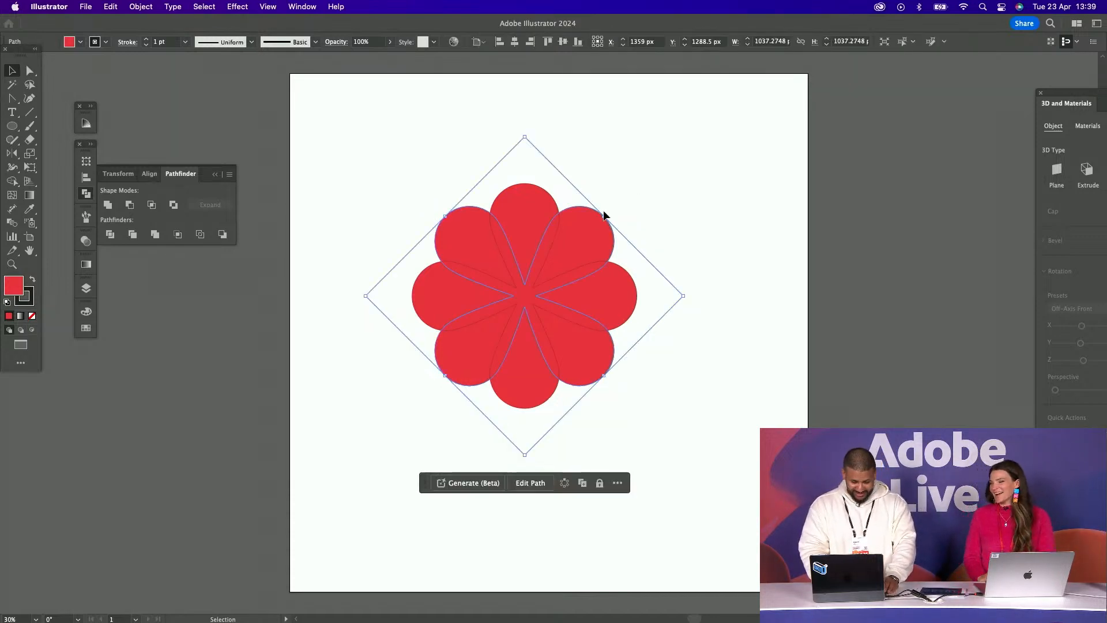
# Draw a circle about 430 px in diameter over the middle of the flower
pyautogui.click(11, 126)
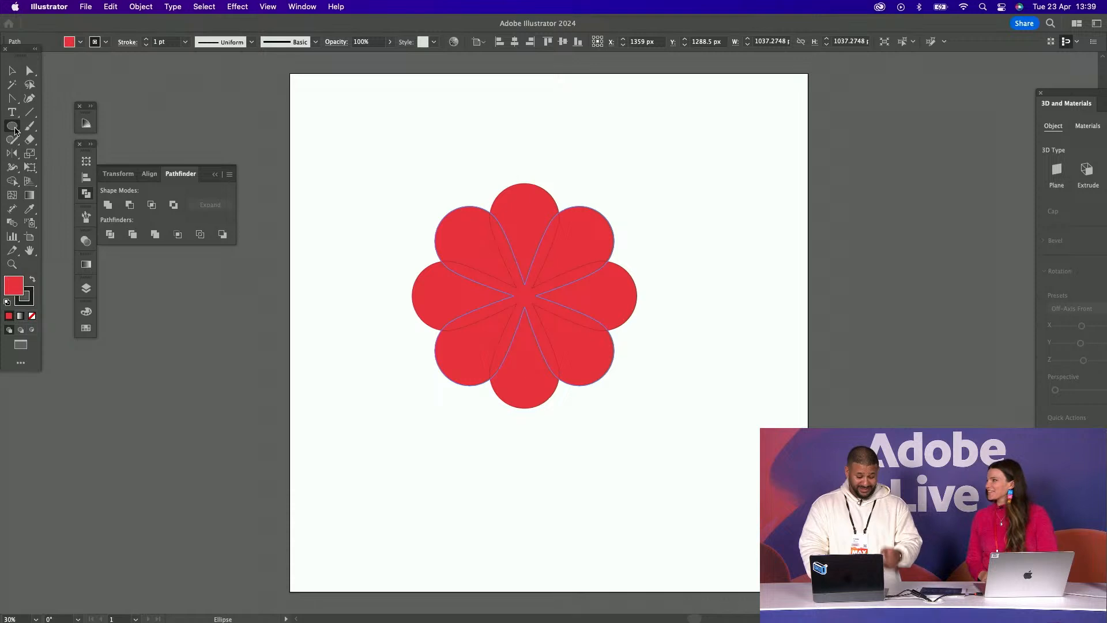
pyautogui.moveTo(489, 254)
pyautogui.mouseDown()
pyautogui.moveTo(577, 323)
pyautogui.moveTo(564, 329)
pyautogui.mouseUp()
pyautogui.click(32, 211)
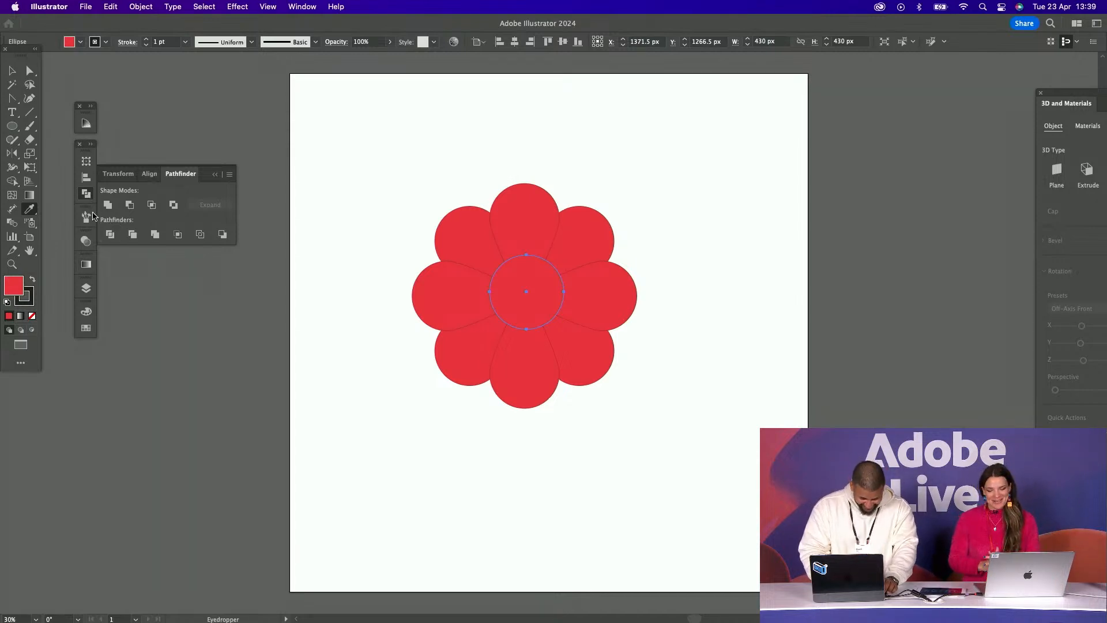
pyautogui.doubleClick(11, 291)
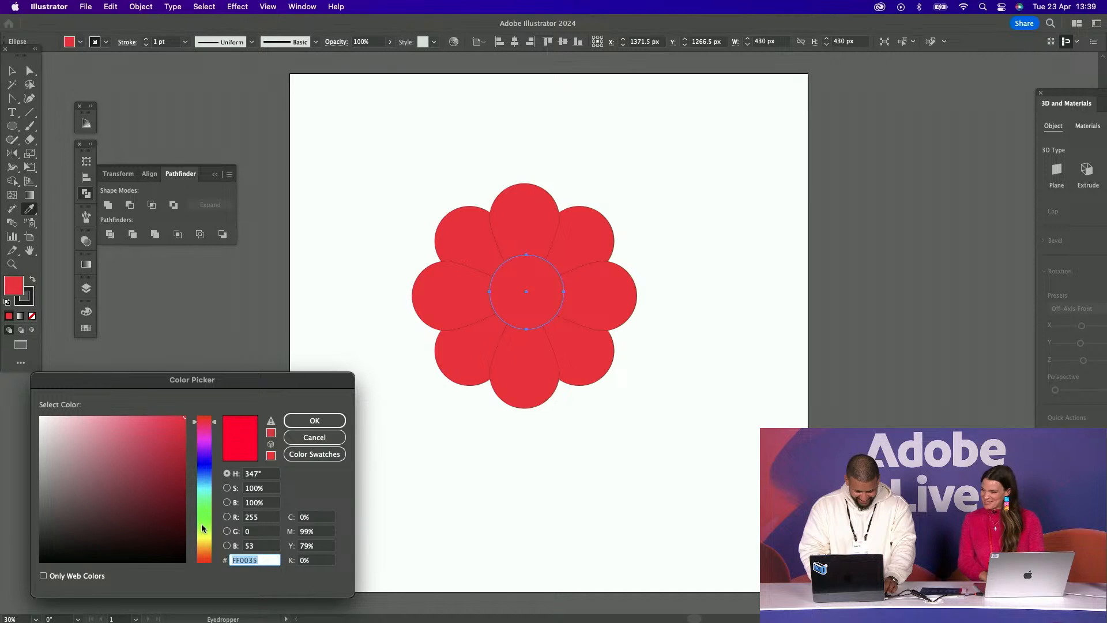
pyautogui.click(203, 546)
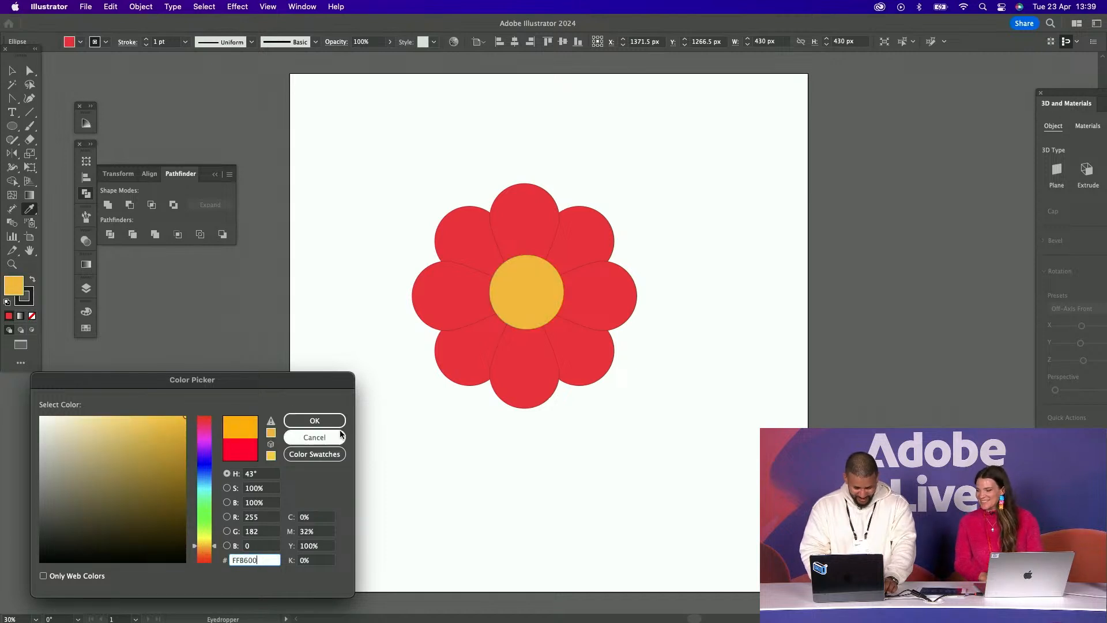
pyautogui.click(314, 437)
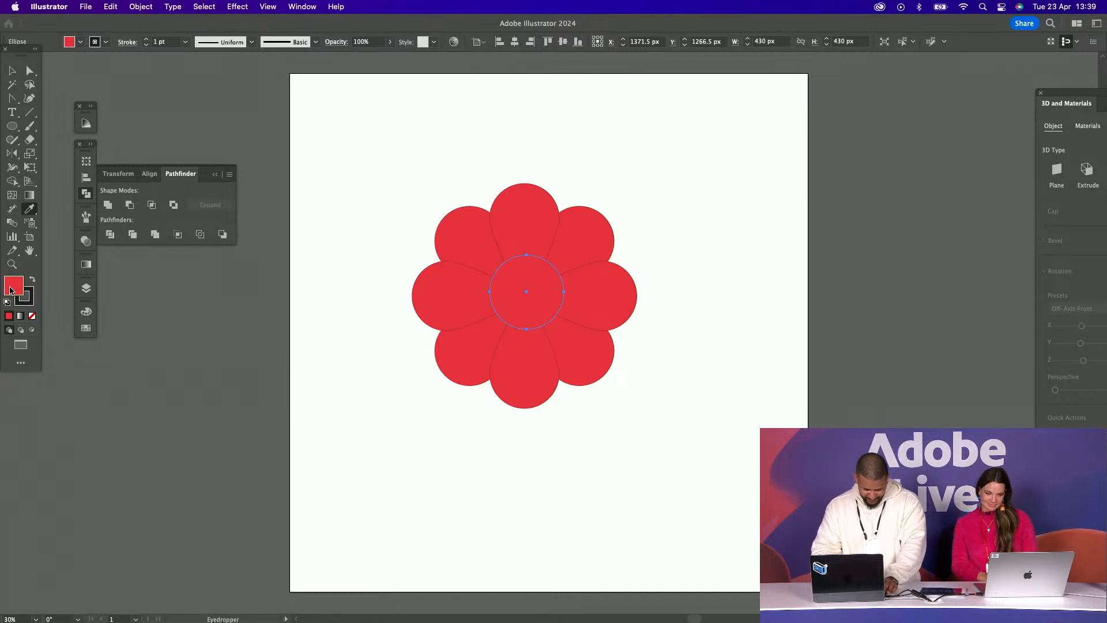
# Set the centre circle's fill to yellow FFE000
pyautogui.doubleClick(10, 290)
pyautogui.write('FFE000')
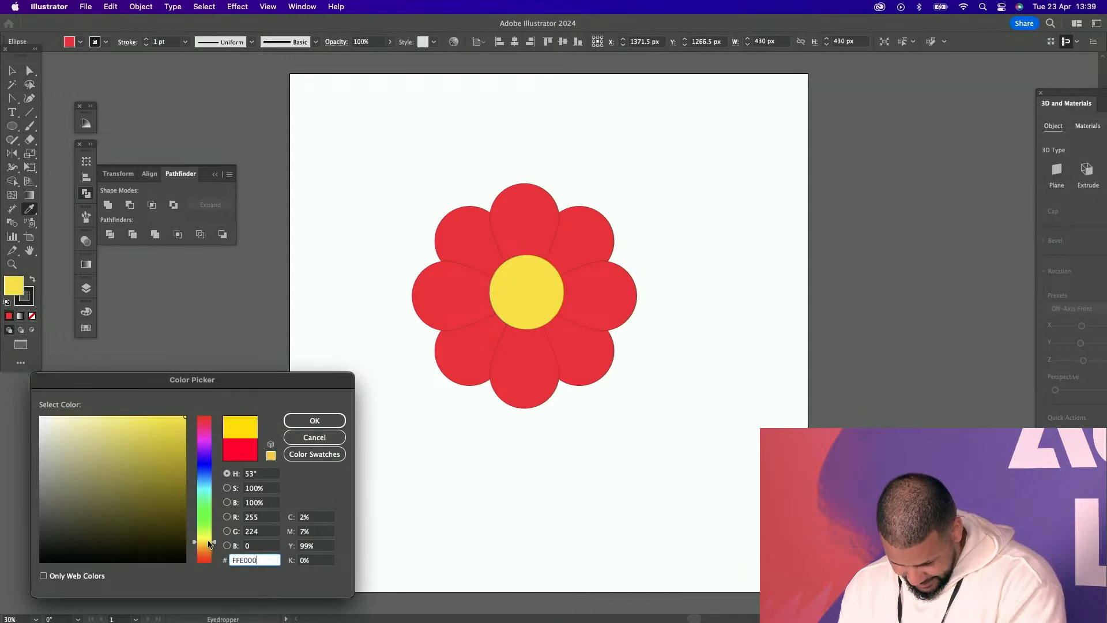
pyautogui.click(297, 421)
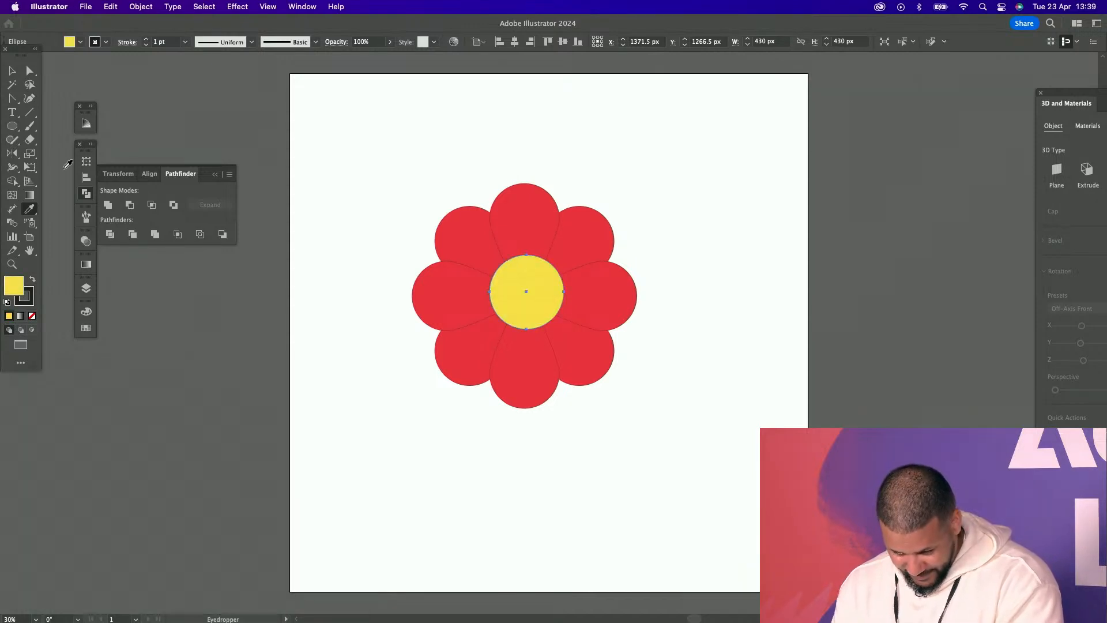
# Select the whole flower and align the circle and both petal shapes on their horizontal and vertical centres
pyautogui.click(13, 70)
pyautogui.moveTo(342, 117); pyautogui.dragTo(578, 271)
pyautogui.click(515, 41)
pyautogui.click(563, 41)
pyautogui.click(666, 198)
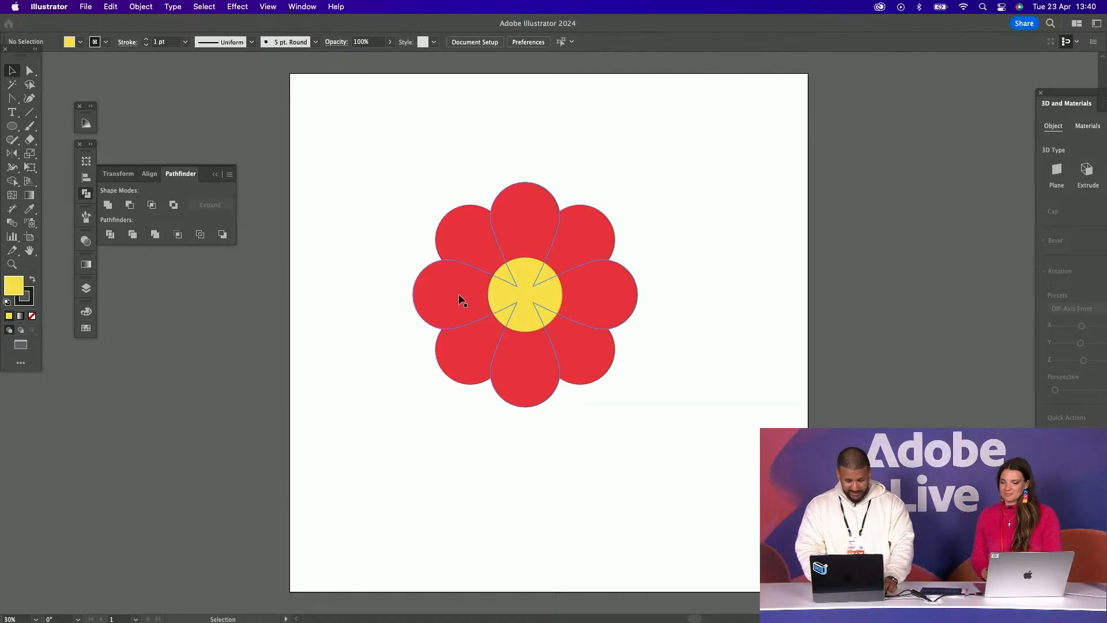
# Set the fill of the rear, diagonal petals to the darker red CE0031
pyautogui.click(466, 243)
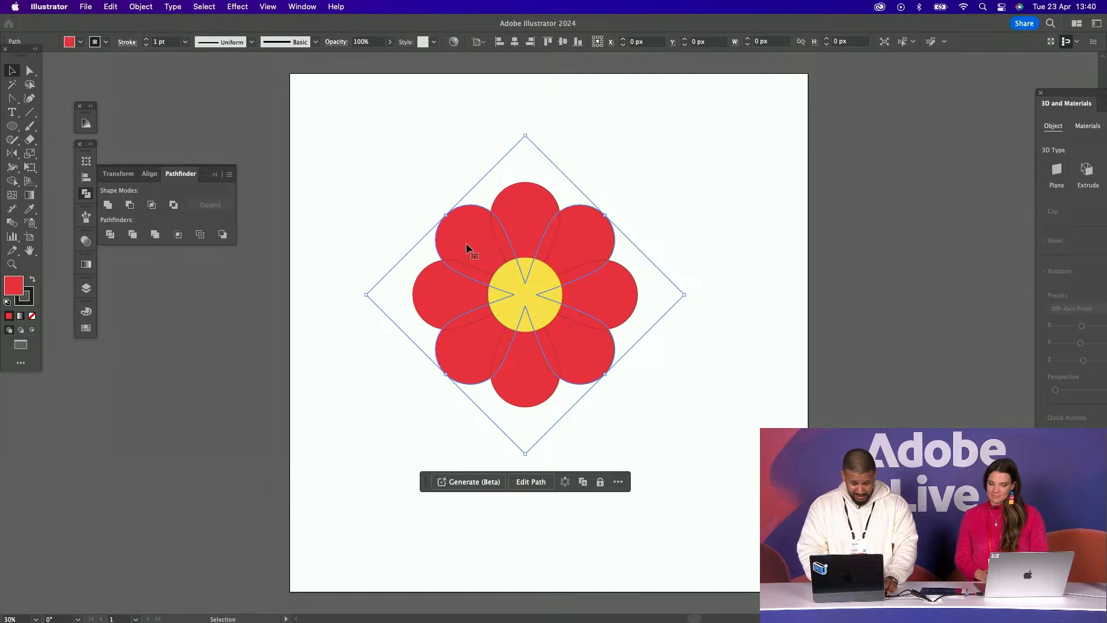
pyautogui.doubleClick(19, 292)
pyautogui.write('FF003D')
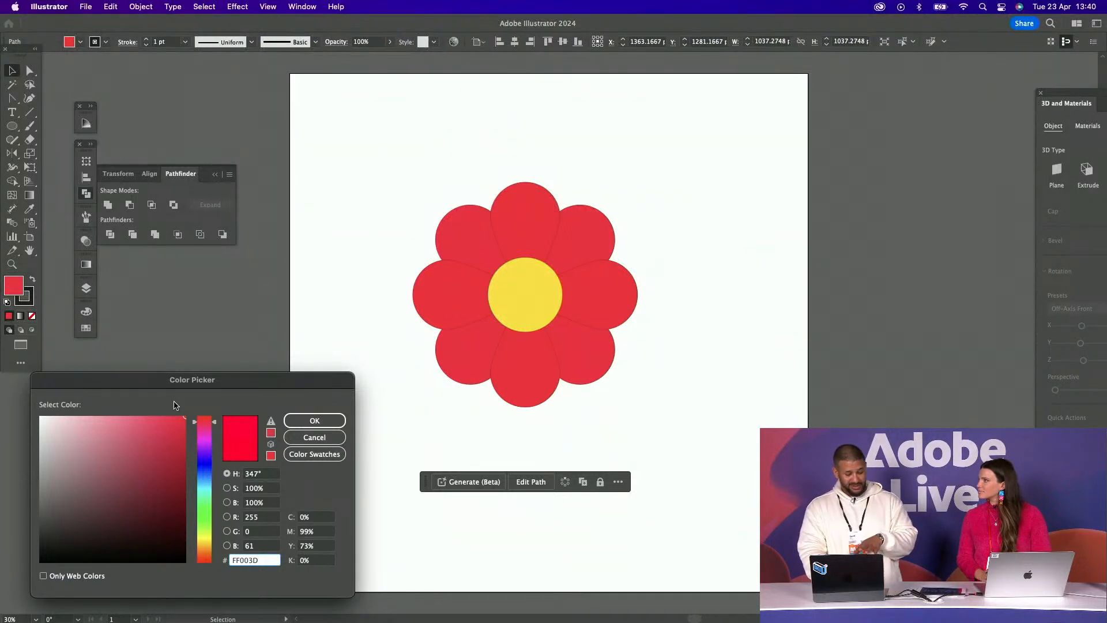
pyautogui.moveTo(169, 446); pyautogui.dragTo(208, 407)
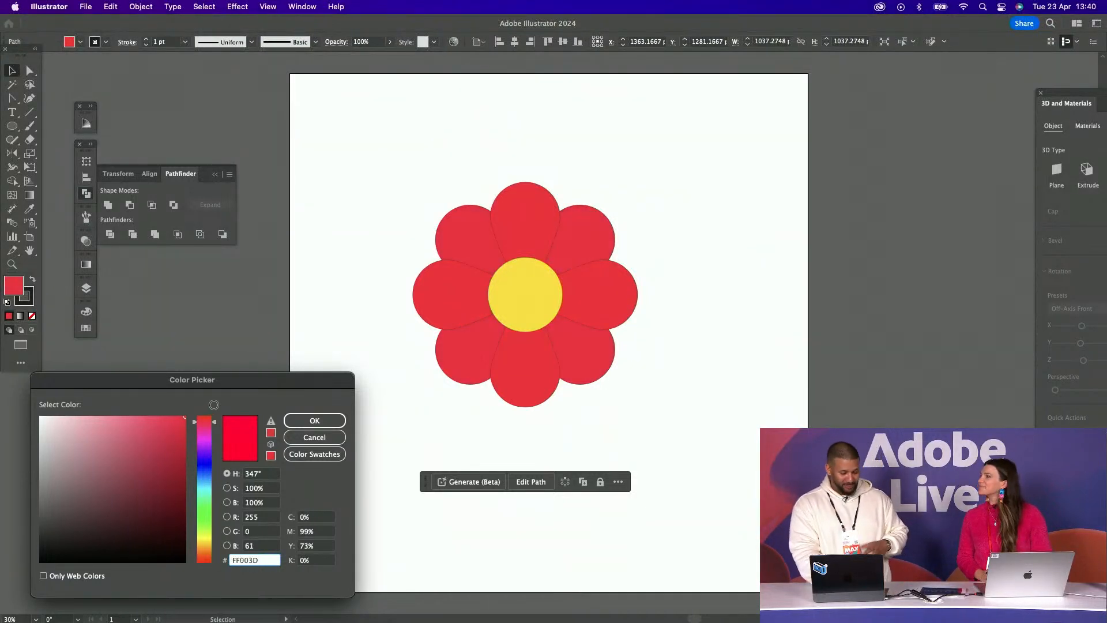
pyautogui.moveTo(179, 438); pyautogui.dragTo(172, 448)
pyautogui.click(293, 421)
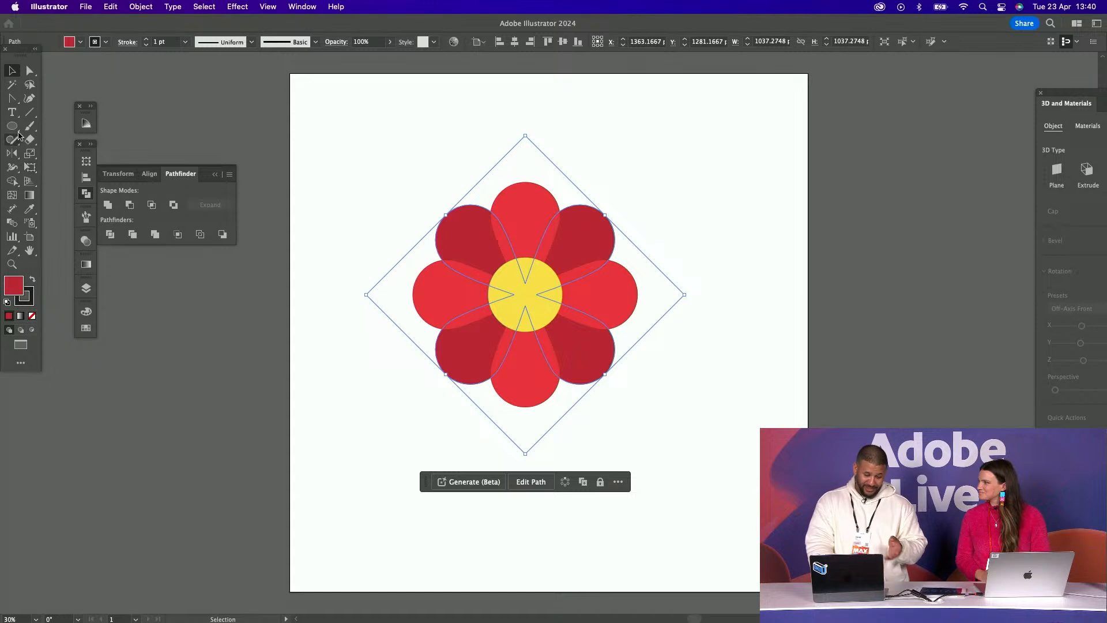
pyautogui.click(29, 196)
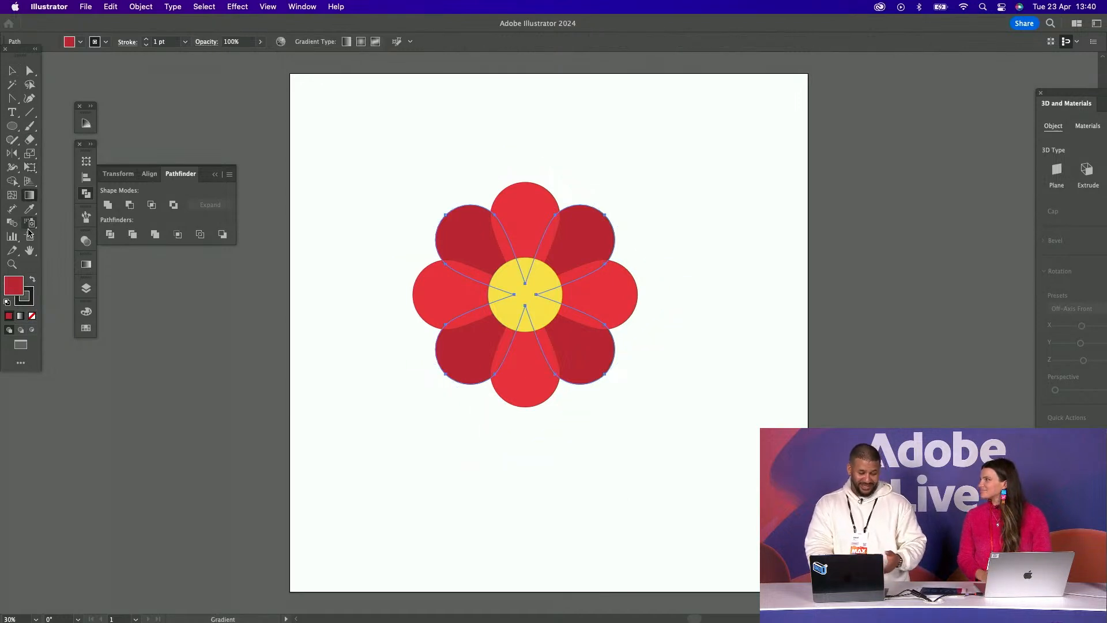
pyautogui.doubleClick(18, 288)
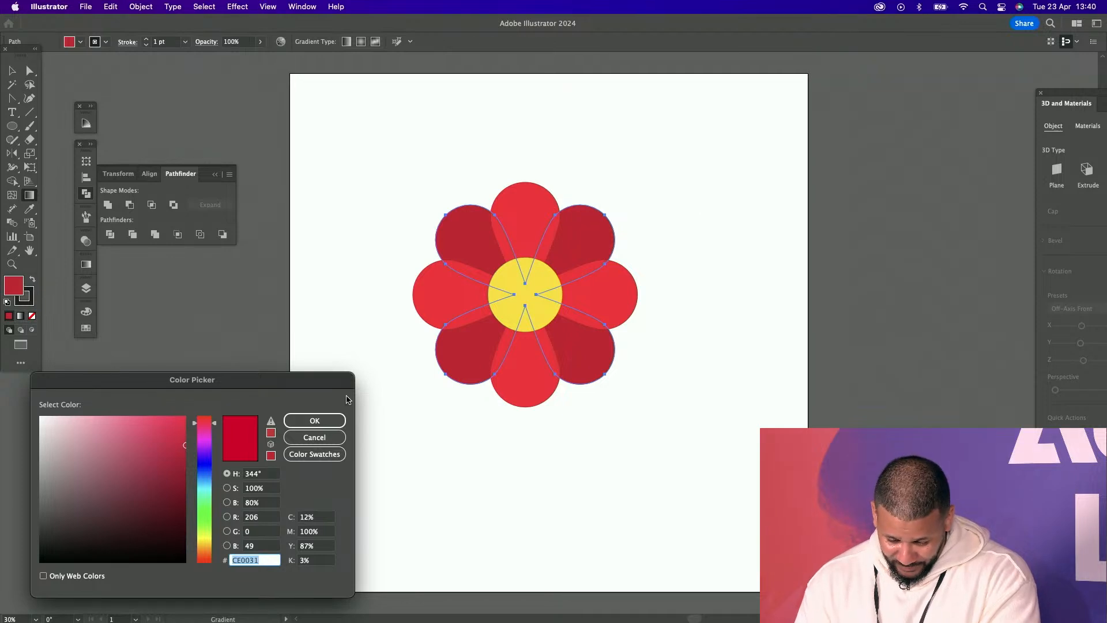
pyautogui.click(314, 421)
pyautogui.press('v')
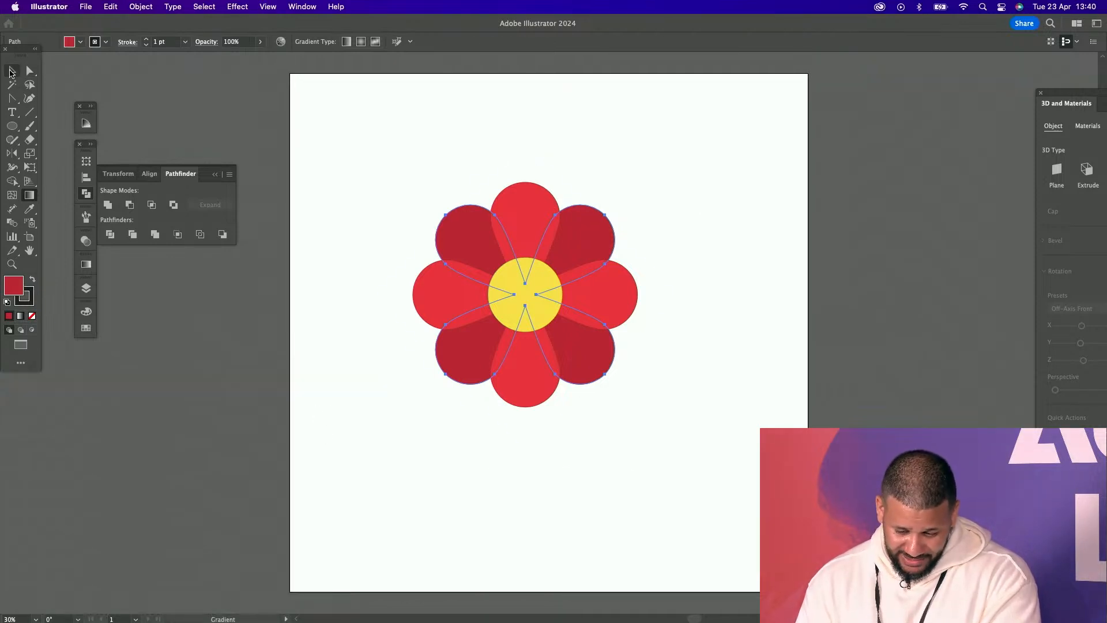
pyautogui.click(528, 145)
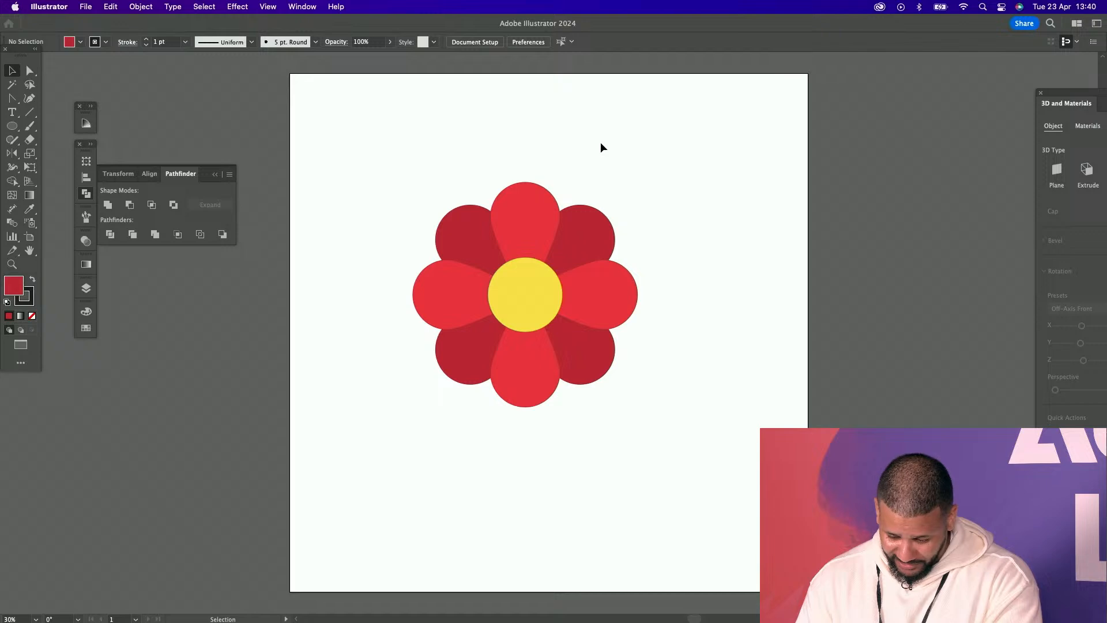
pyautogui.click(528, 276)
pyautogui.press('super+equal')
pyautogui.press('super+equal')
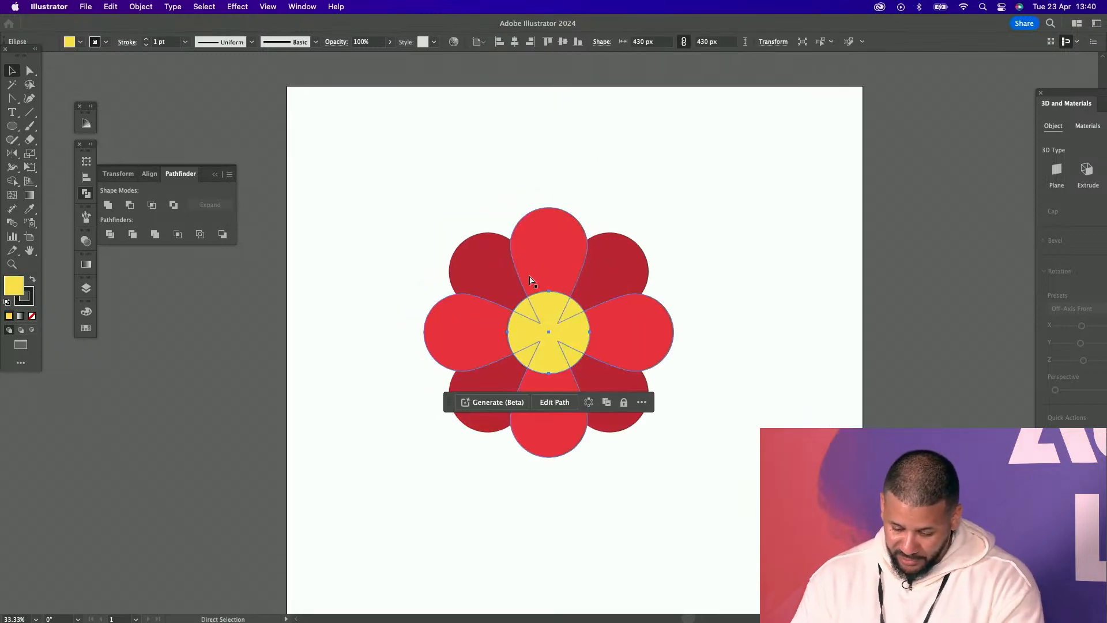
pyautogui.press('=')
pyautogui.press('BackSpace')
pyautogui.press('super+z')
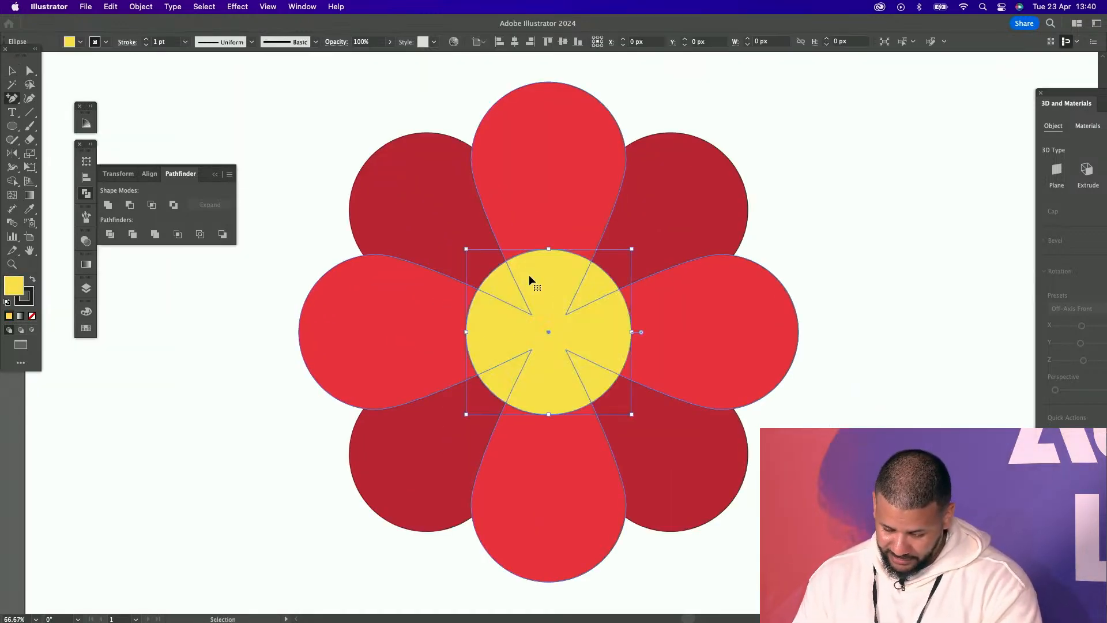
pyautogui.click(545, 344)
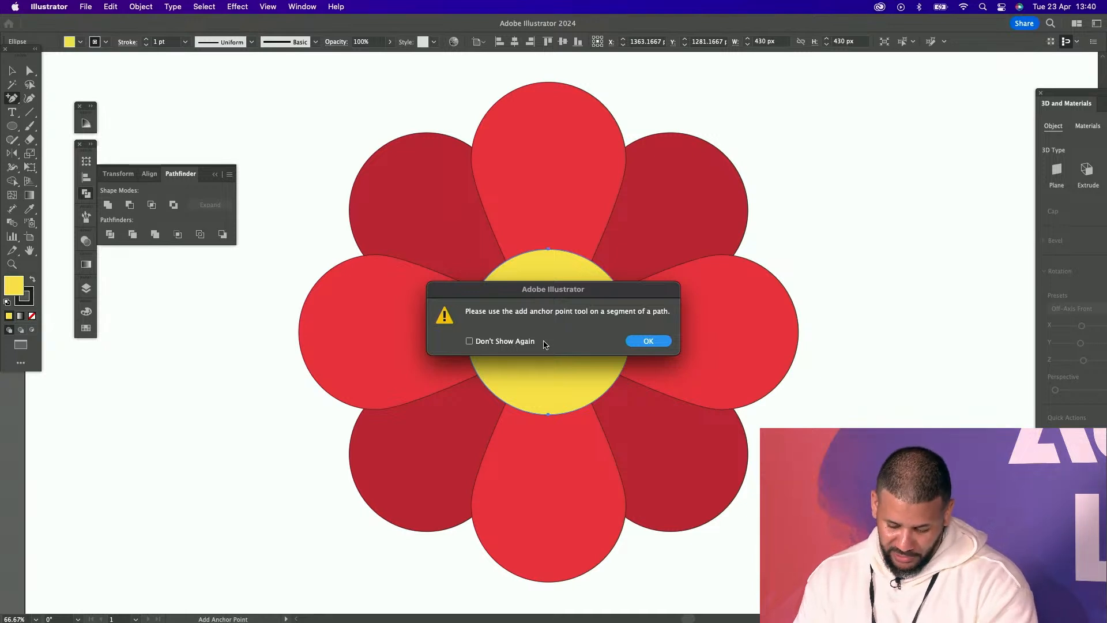
pyautogui.click(647, 341)
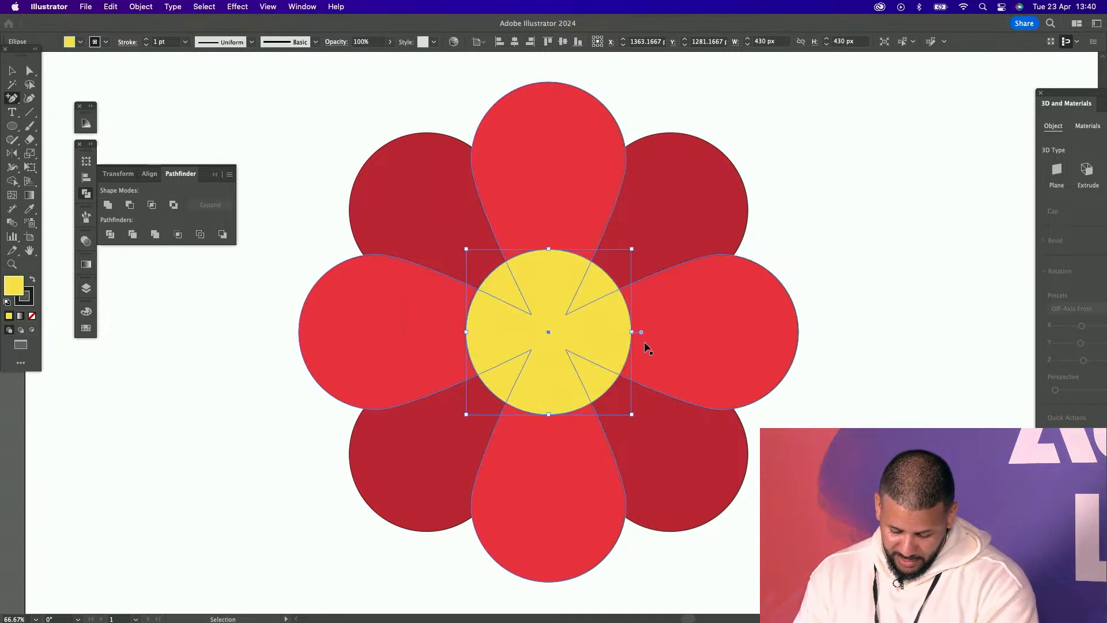
pyautogui.click(567, 367)
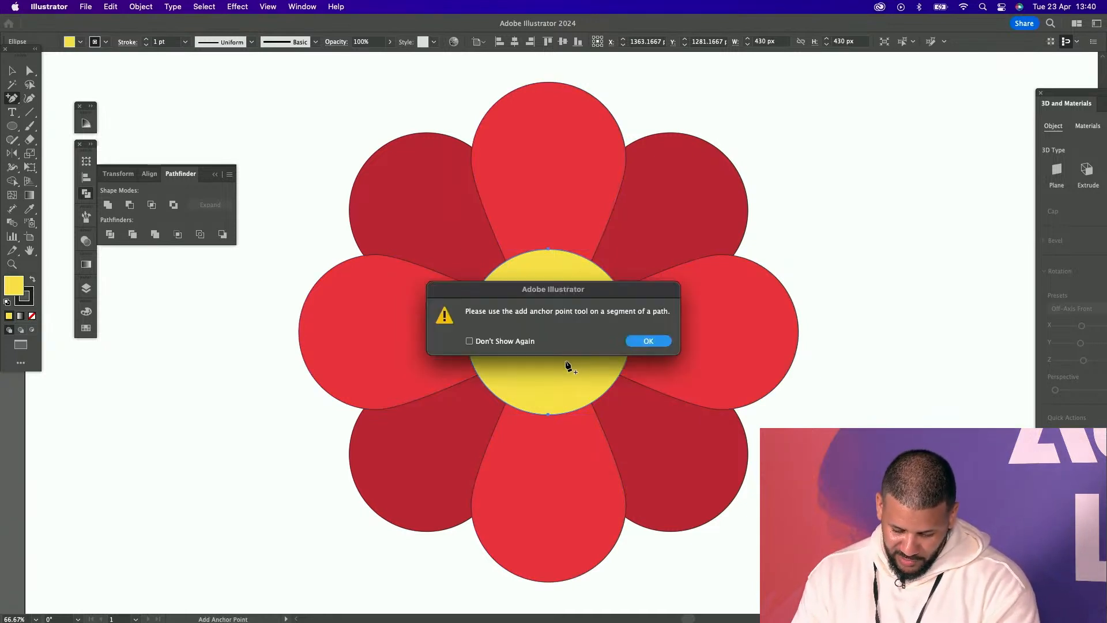
pyautogui.click(657, 344)
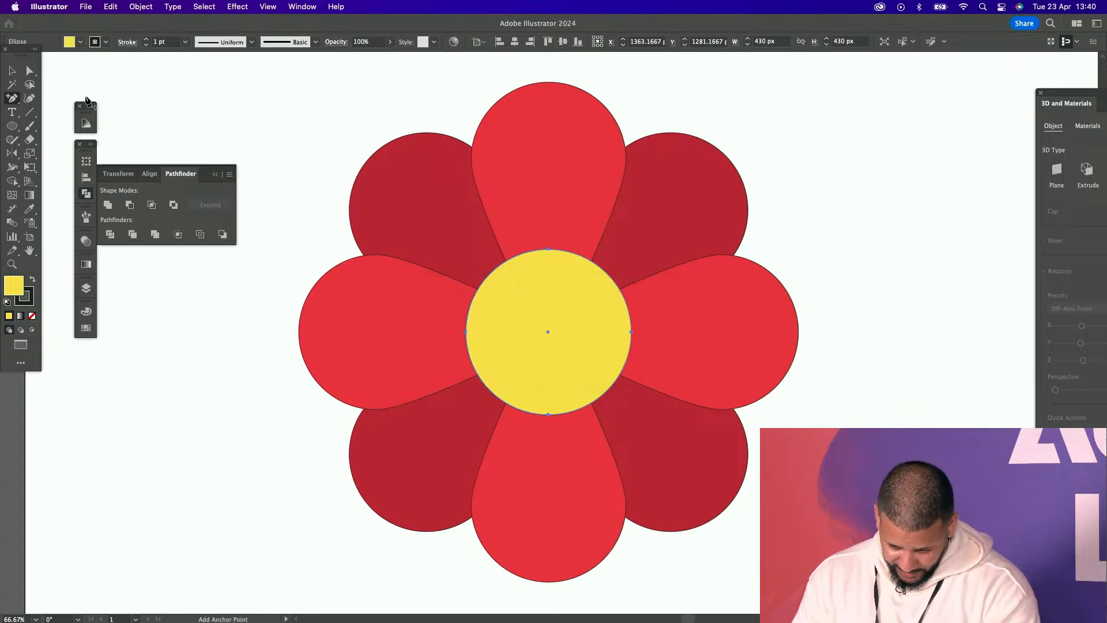
# Duplicate the yellow centre circle, offset a second copy upward, and subtract it with Minus Front to leave a lower crescent
pyautogui.click(12, 70)
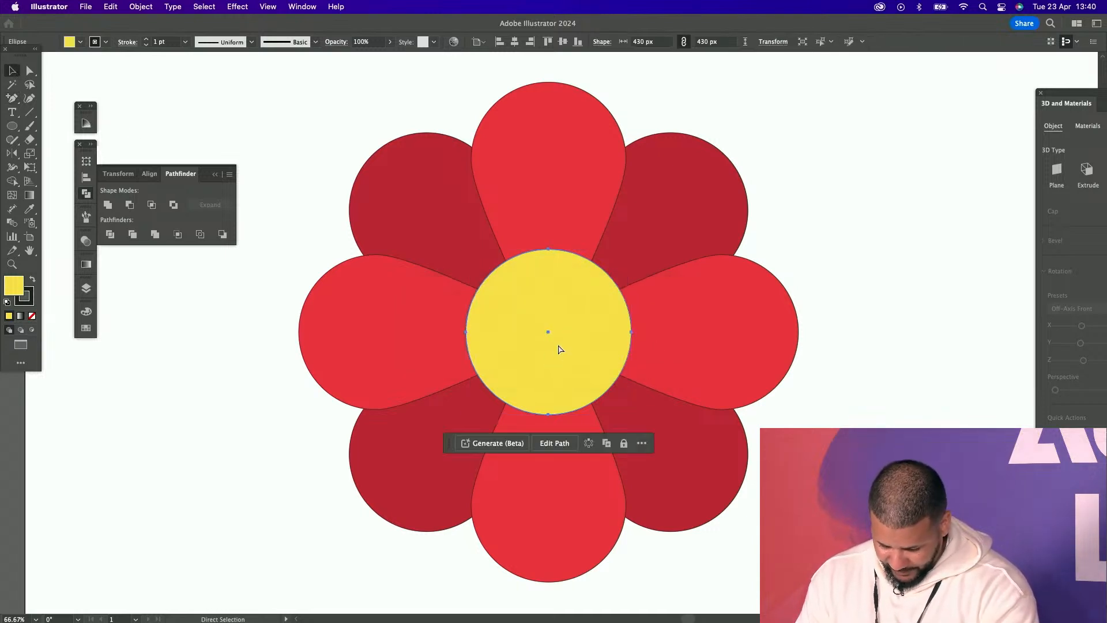
pyautogui.moveTo(569, 358); pyautogui.dragTo(572, 312)
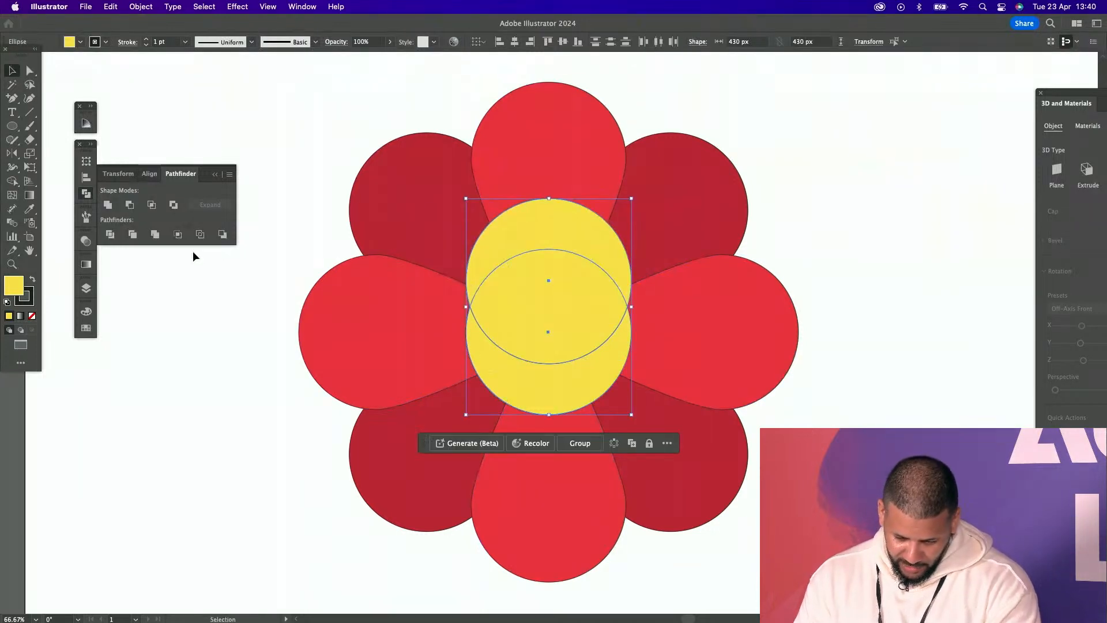
pyautogui.click(129, 204)
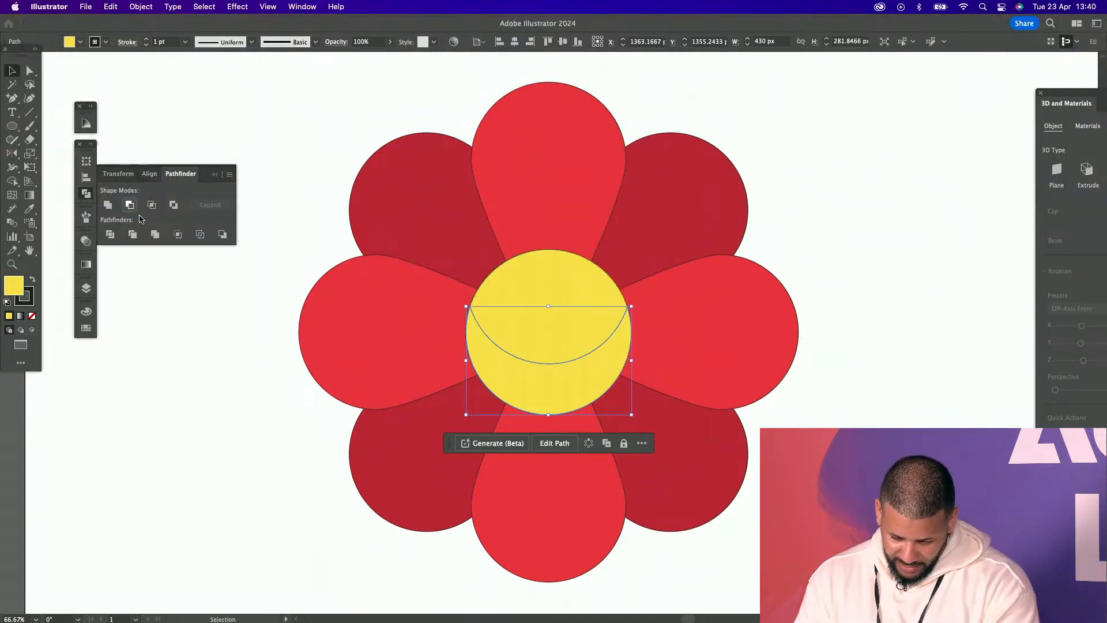
# Set the crescent's blend mode to Multiply and remove its stroke
pyautogui.click(86, 241)
pyautogui.click(129, 272)
pyautogui.click(145, 318)
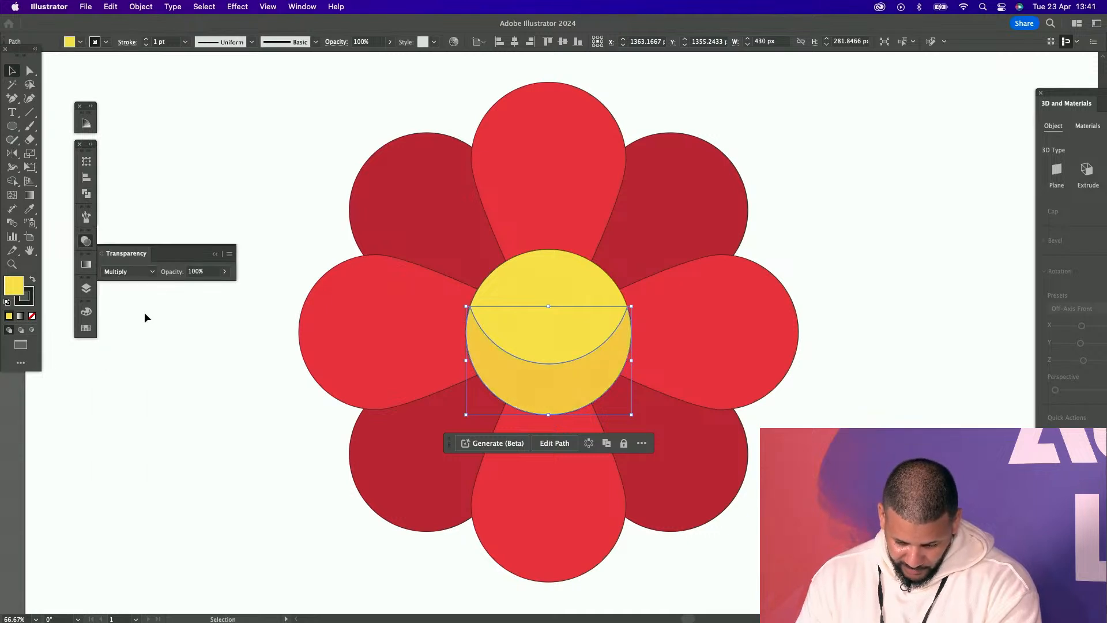
pyautogui.click(30, 306)
pyautogui.click(32, 315)
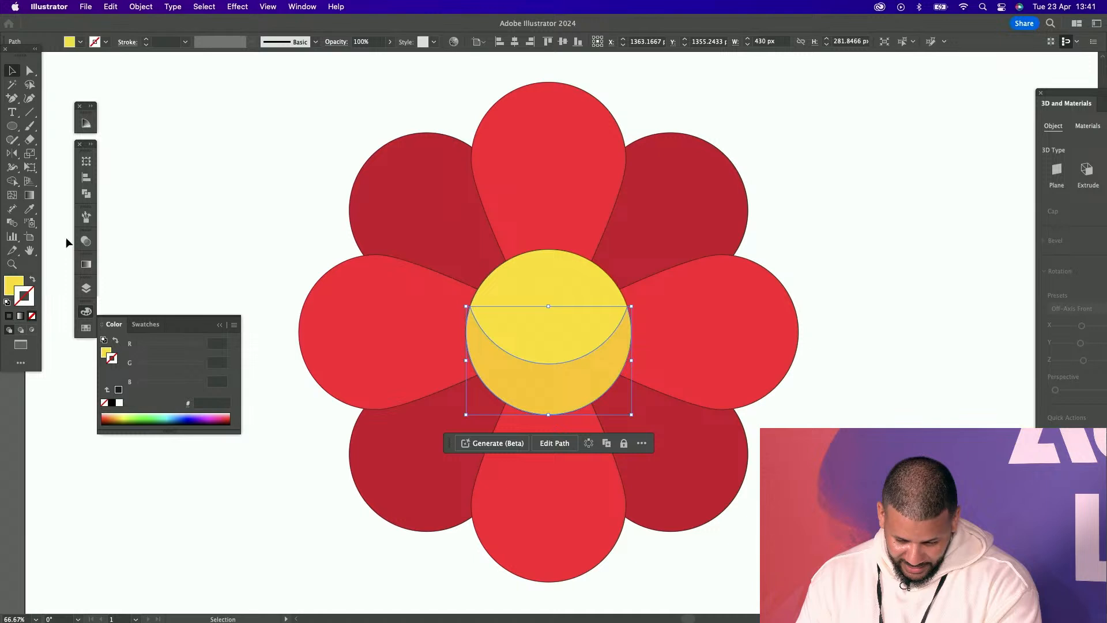
# Draw a highlight ellipse about 176 by 99 px near the top of the yellow centre and set its blend mode to Overlay
pyautogui.click(11, 126)
pyautogui.moveTo(519, 272); pyautogui.dragTo(547, 285)
pyautogui.click(15, 65)
pyautogui.click(88, 244)
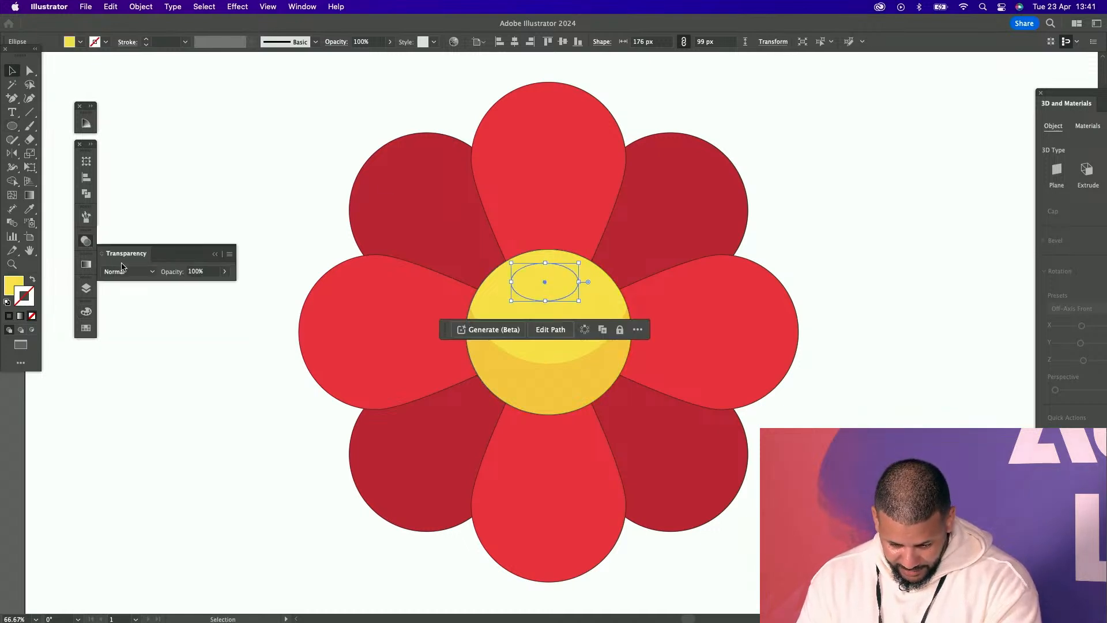
pyautogui.click(123, 271)
pyautogui.click(127, 382)
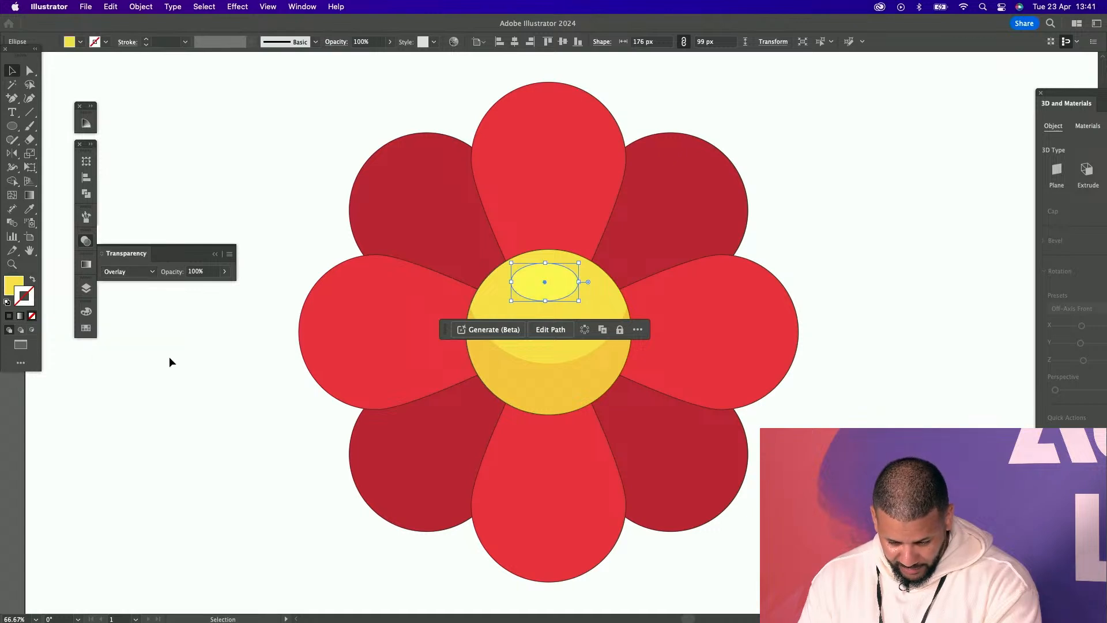
pyautogui.click(224, 272)
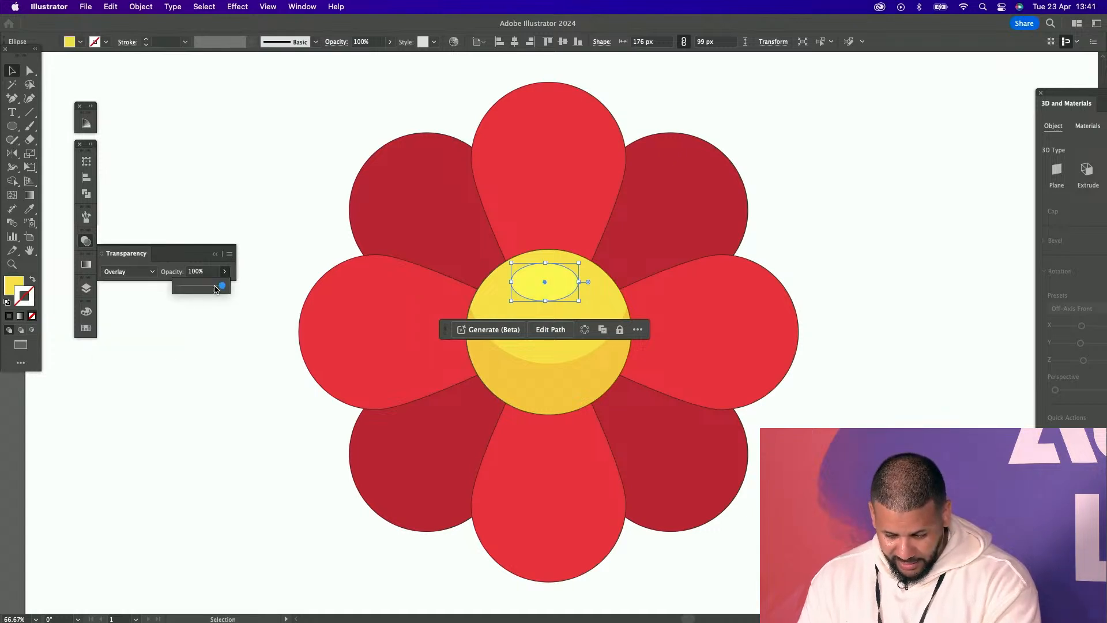
pyautogui.click(233, 218)
# Duplicate the shadow crescent slightly lower and use Pathfinder Intersect with a copy of the original to form a second, thinner crescent
pyautogui.click(572, 373)
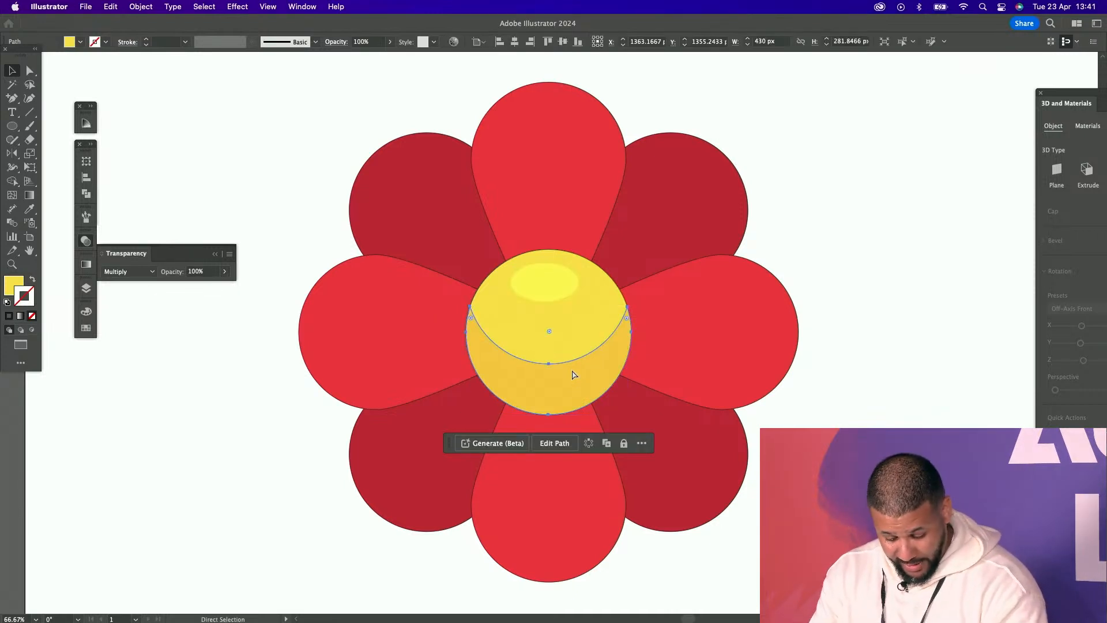
pyautogui.moveTo(586, 371); pyautogui.dragTo(587, 402)
pyautogui.click(569, 372)
pyautogui.press('super+c')
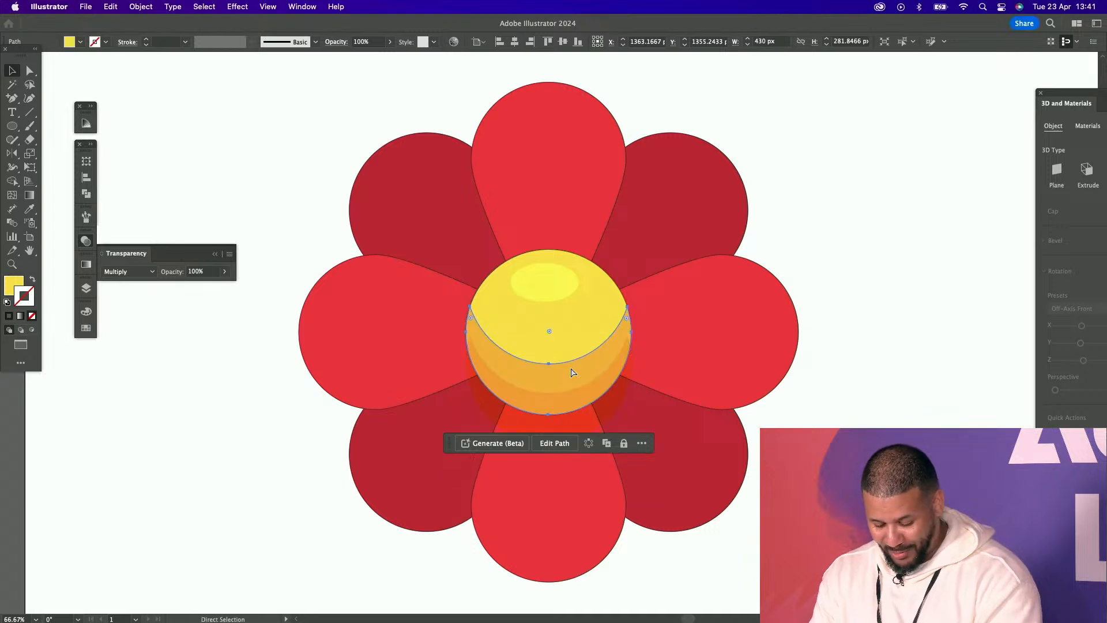
pyautogui.press('super+f')
pyautogui.keyDown('shift'); pyautogui.click(567, 395); pyautogui.keyUp('shift')
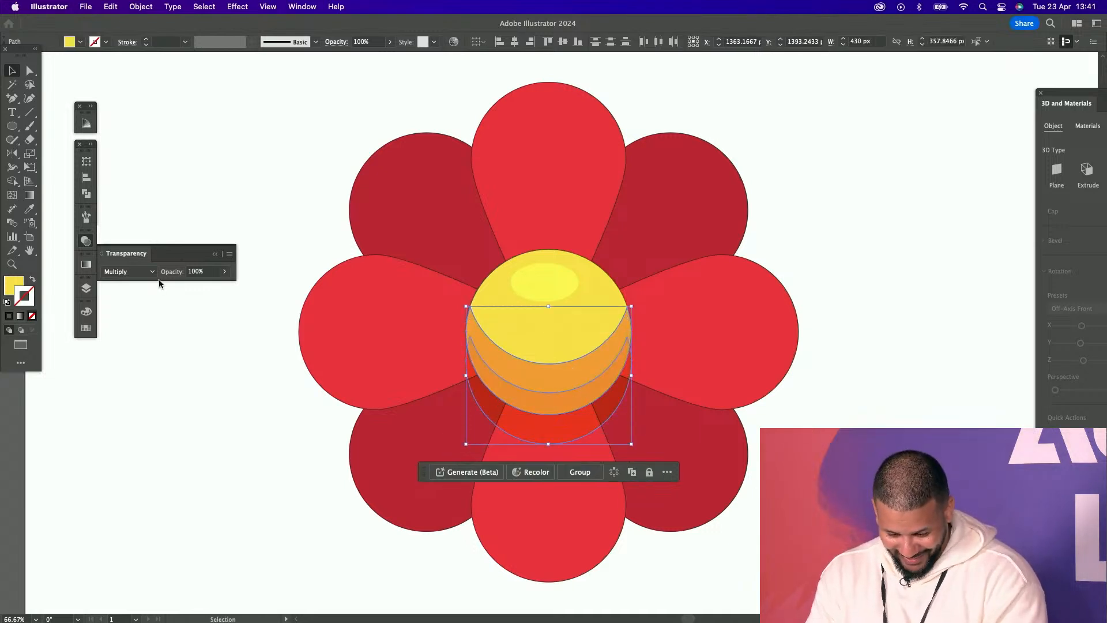
pyautogui.click(86, 194)
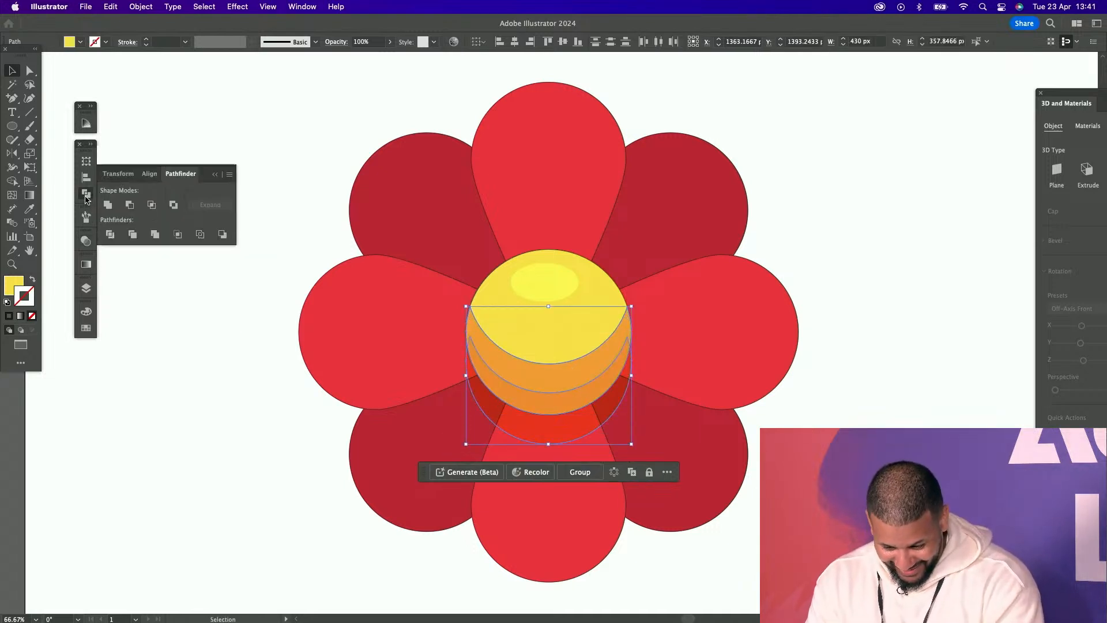
pyautogui.click(152, 206)
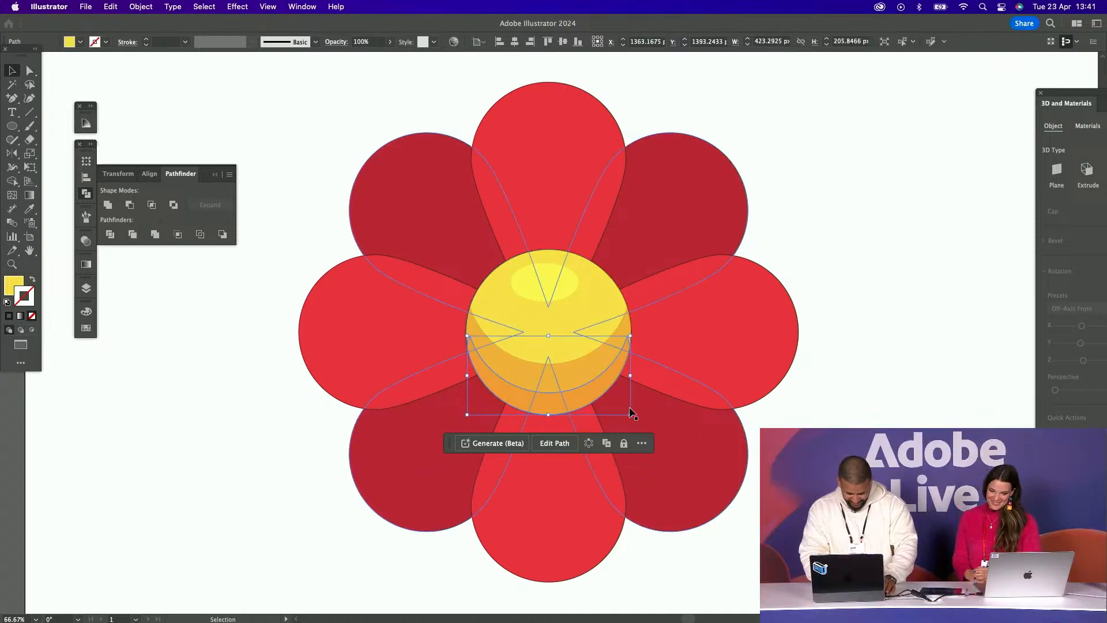
# Shrink the thinner crescent to about 373 by 146 px and move it slightly up inside the yellow centre's shadow
pyautogui.moveTo(629, 413)
pyautogui.mouseDown()
pyautogui.moveTo(641, 407)
pyautogui.moveTo(622, 410)
pyautogui.mouseUp()
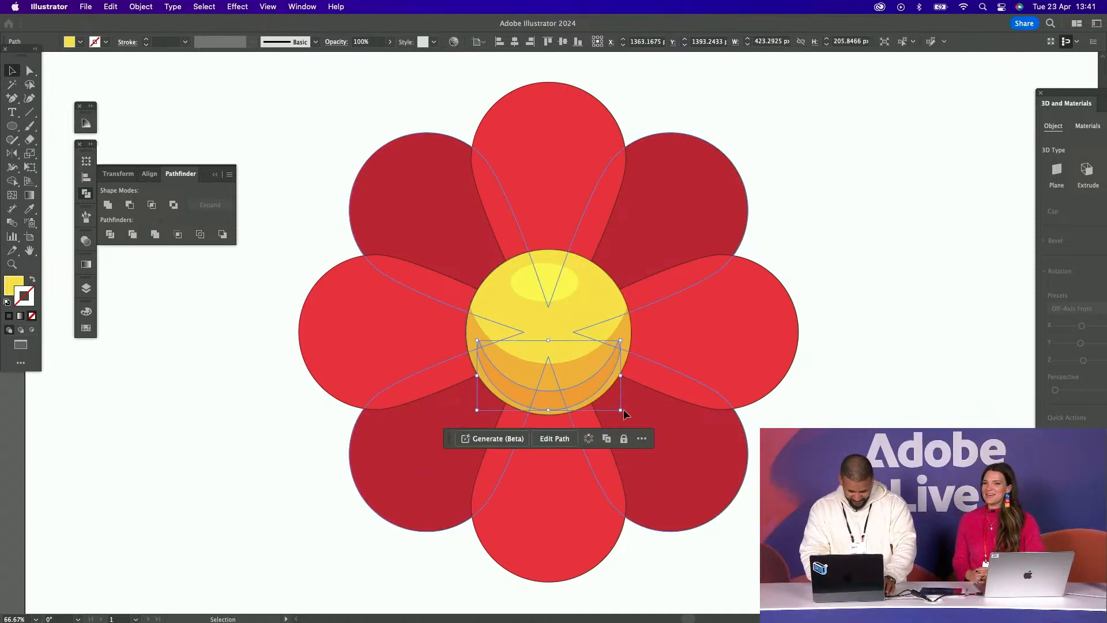
pyautogui.click(552, 346)
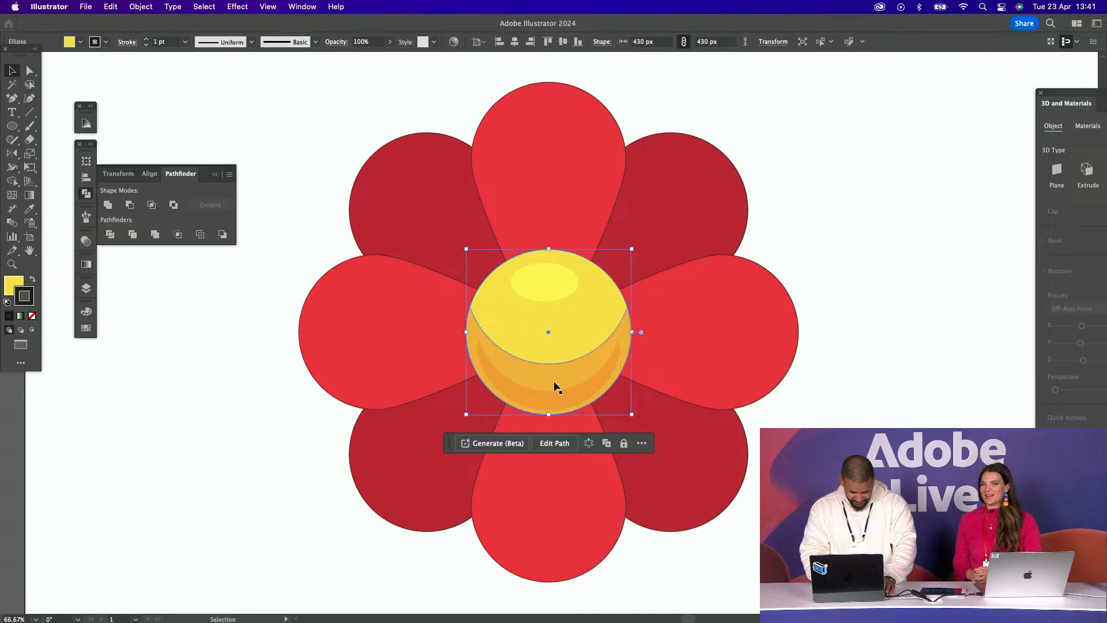
pyautogui.click(554, 398)
pyautogui.moveTo(548, 339); pyautogui.dragTo(548, 354)
pyautogui.moveTo(560, 400); pyautogui.dragTo(560, 394)
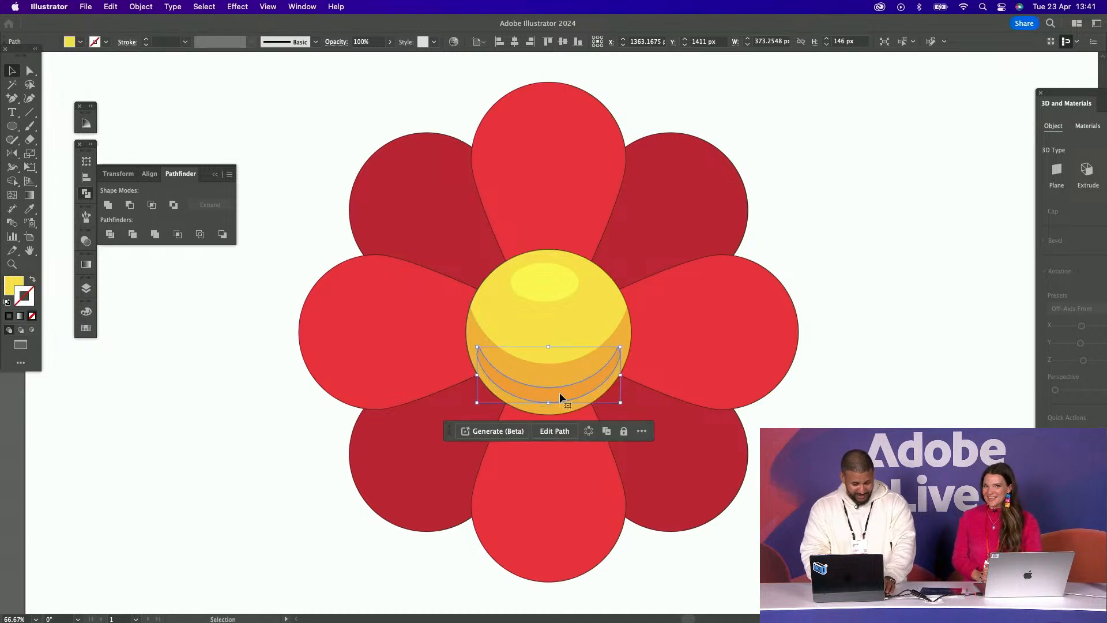
# Round the pointed tips of the inner crescent with a corner radius of about 7.3 px
pyautogui.click(30, 70)
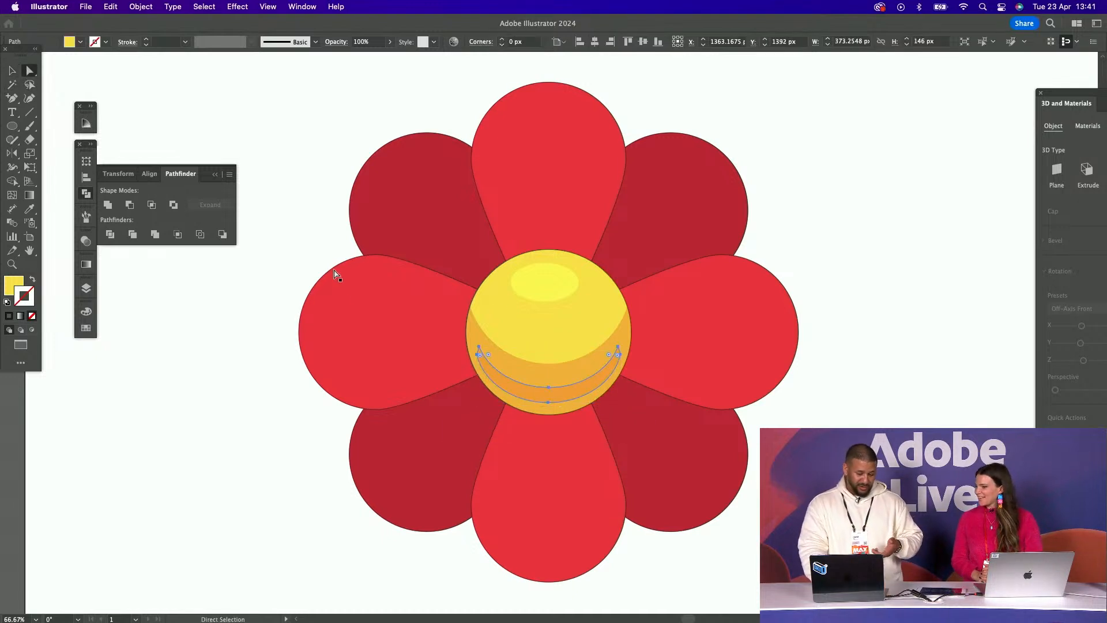
pyautogui.click(537, 399)
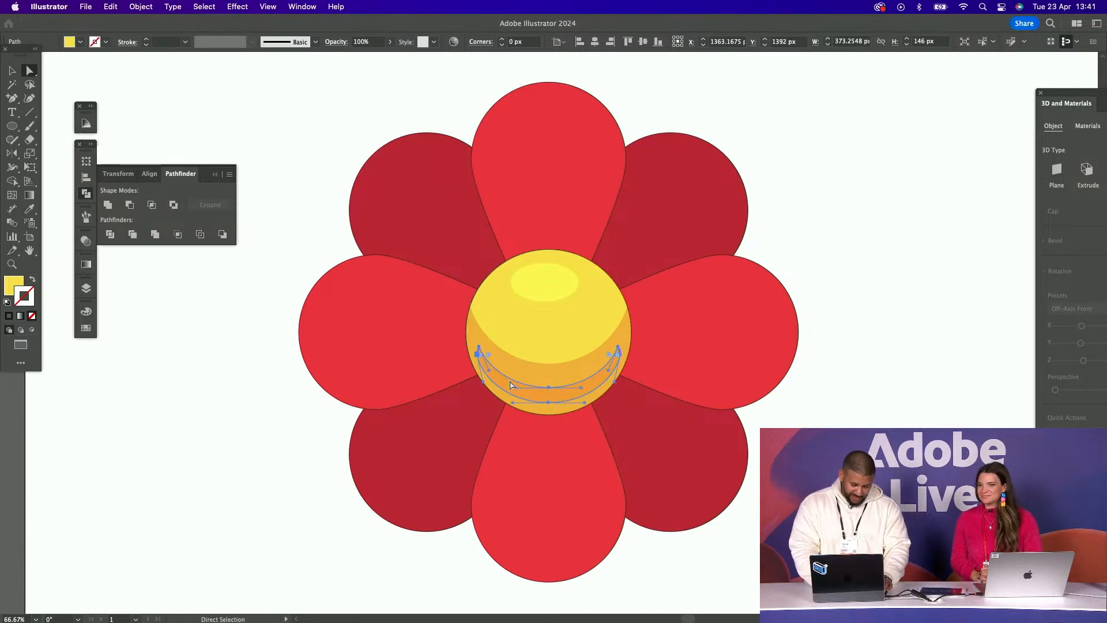
pyautogui.moveTo(488, 354); pyautogui.dragTo(494, 359)
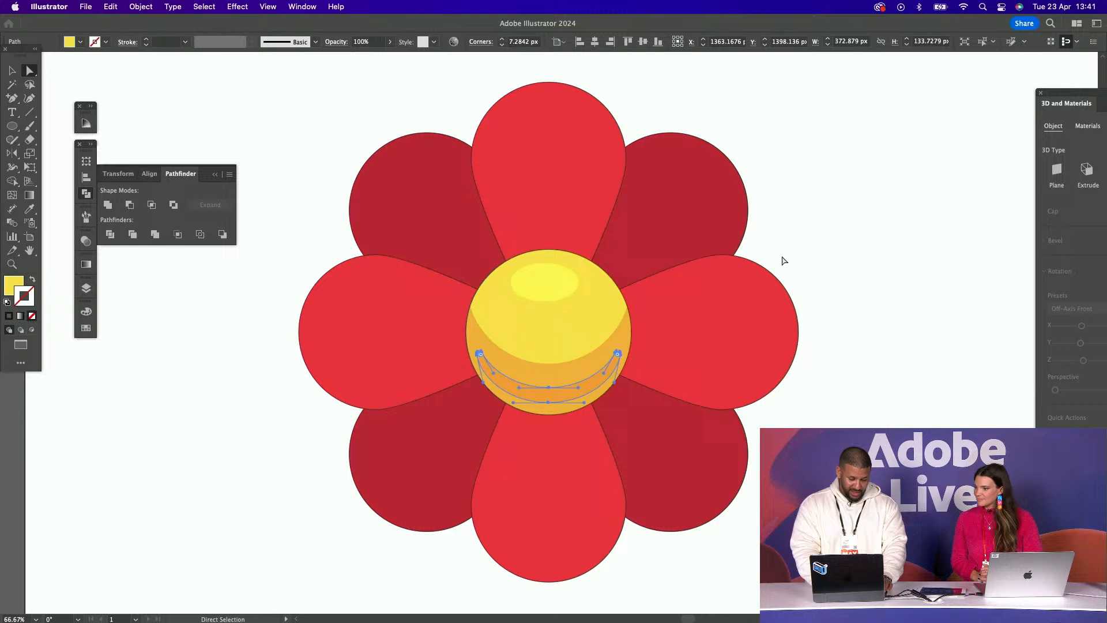
pyautogui.click(793, 248)
# Draw a closed Pen shape across the base of the upper front petal, with its upper edge curving down between the petal's sides
pyautogui.click(589, 309)
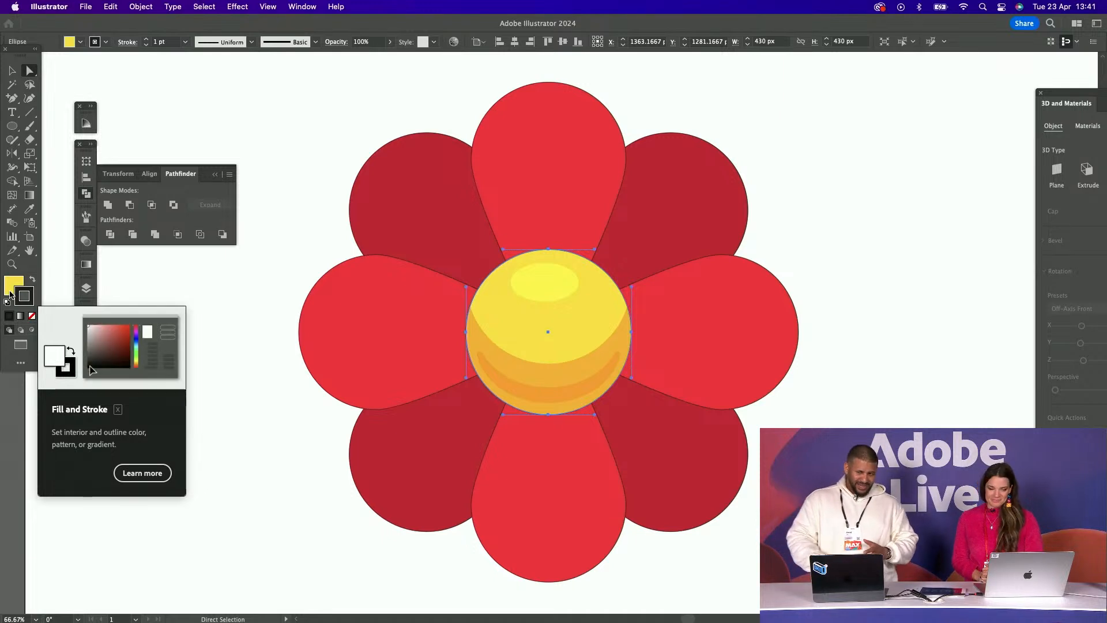
pyautogui.click(554, 178)
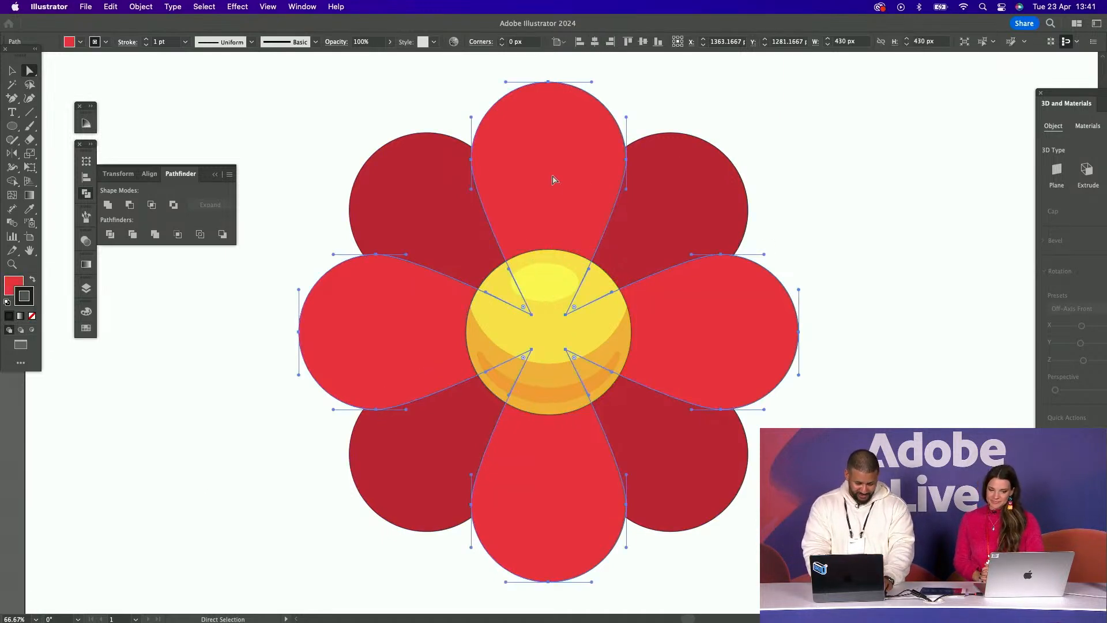
pyautogui.moveTo(11, 98); pyautogui.dragTo(91, 102)
pyautogui.click(448, 212)
pyautogui.moveTo(472, 154); pyautogui.dragTo(507, 252)
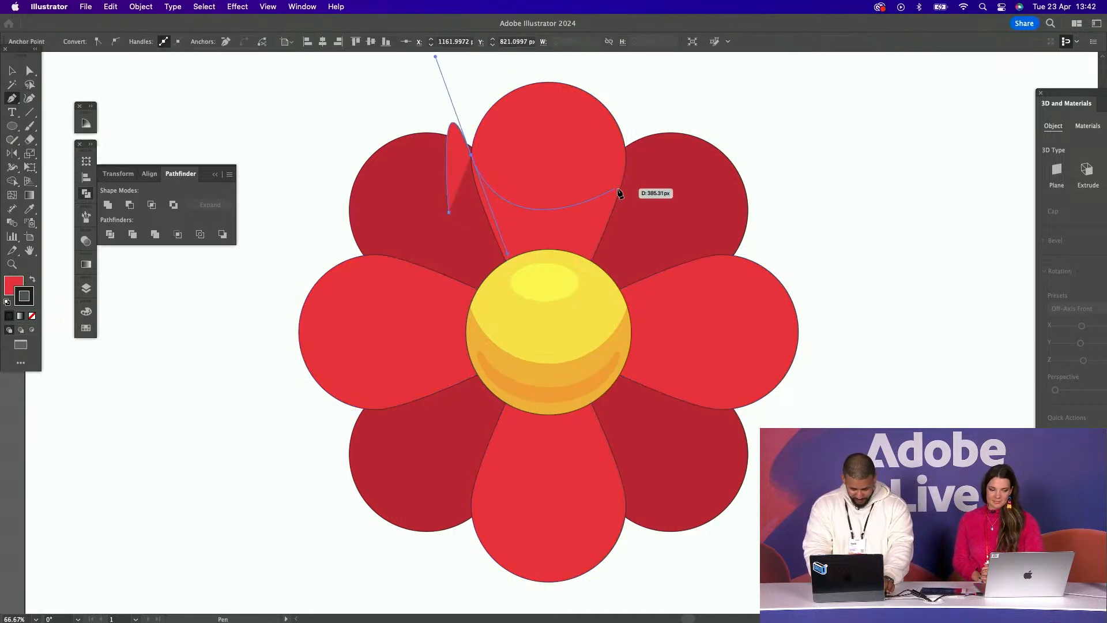
pyautogui.moveTo(626, 183); pyautogui.dragTo(671, 102)
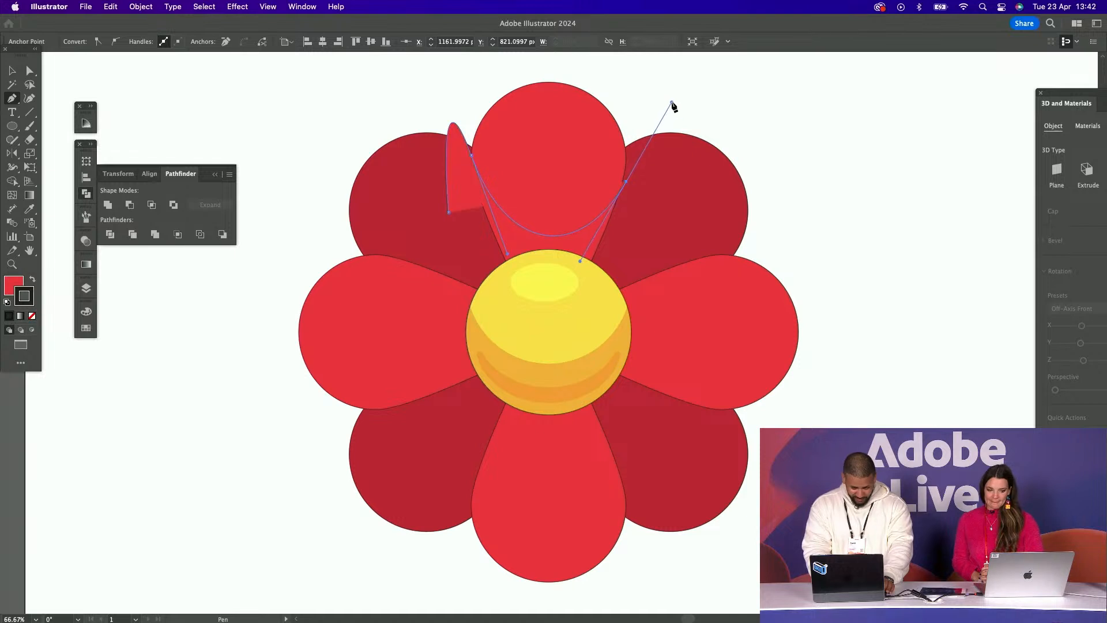
pyautogui.click(677, 180)
pyautogui.click(578, 291)
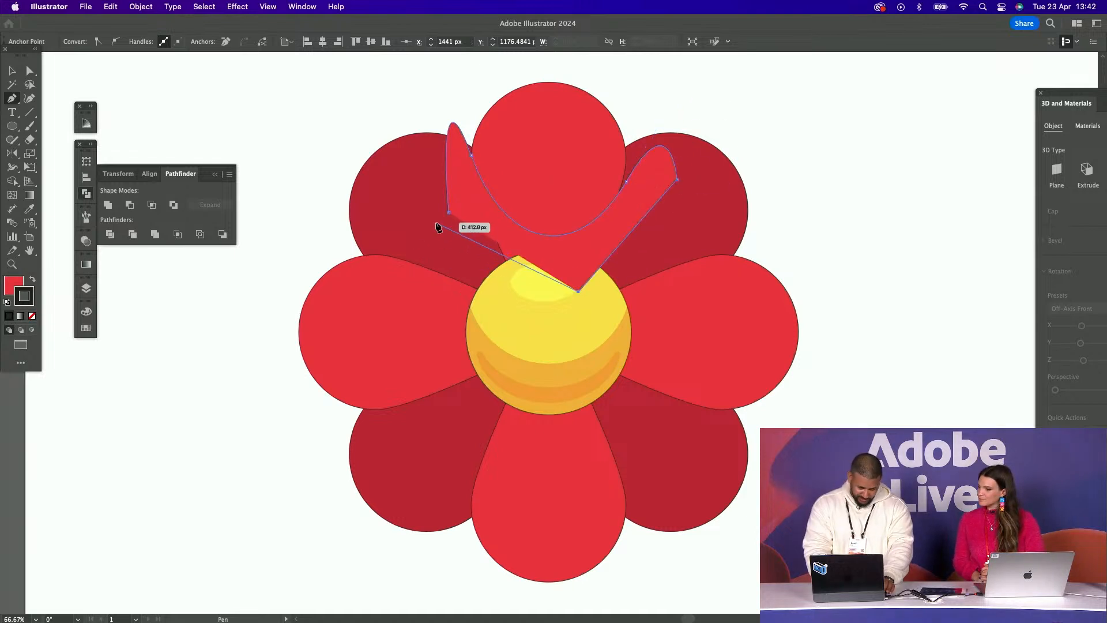
pyautogui.moveTo(451, 211); pyautogui.dragTo(449, 122)
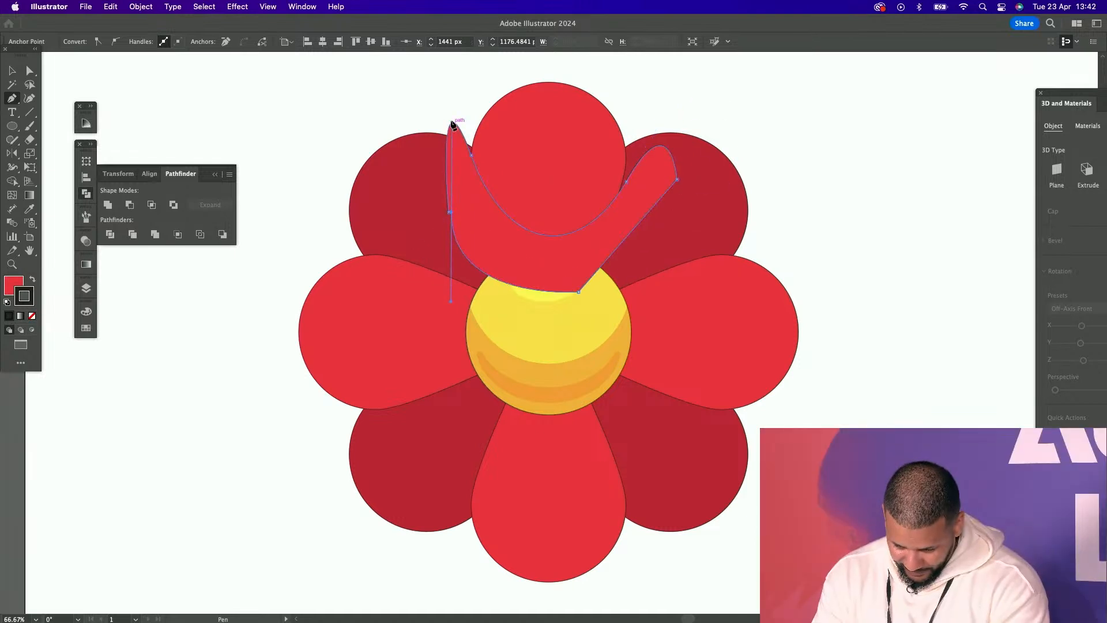
# Intersect the drawn shape with a copy of the front petals to trim it to the upper petal's base
pyautogui.press('a')
pyautogui.click(548, 208)
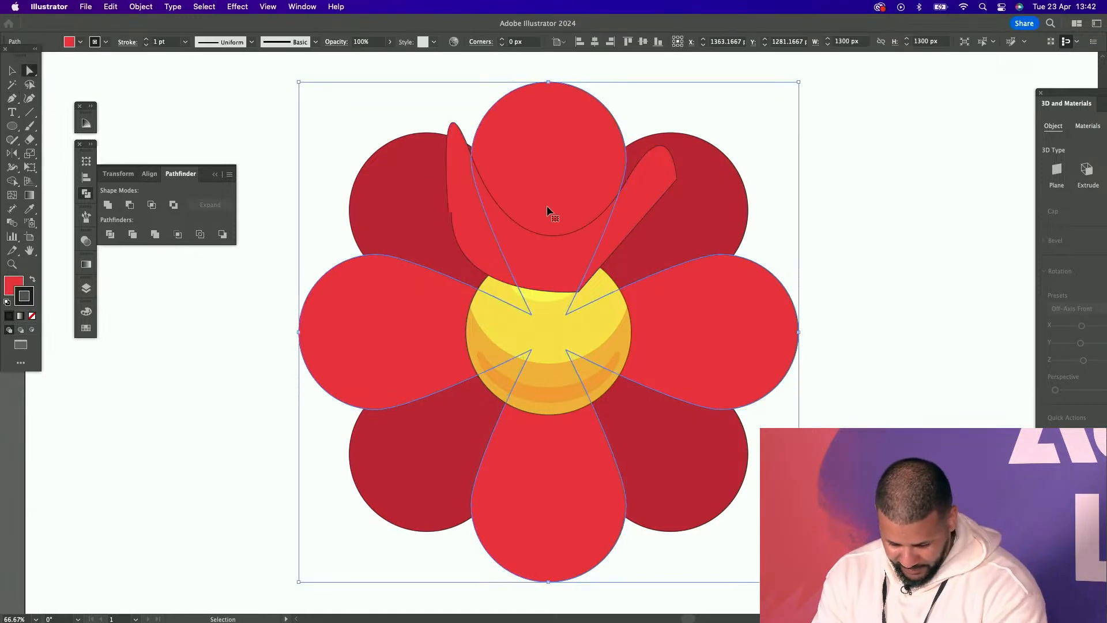
pyautogui.keyDown('shift'); pyautogui.click(529, 257); pyautogui.keyUp('shift')
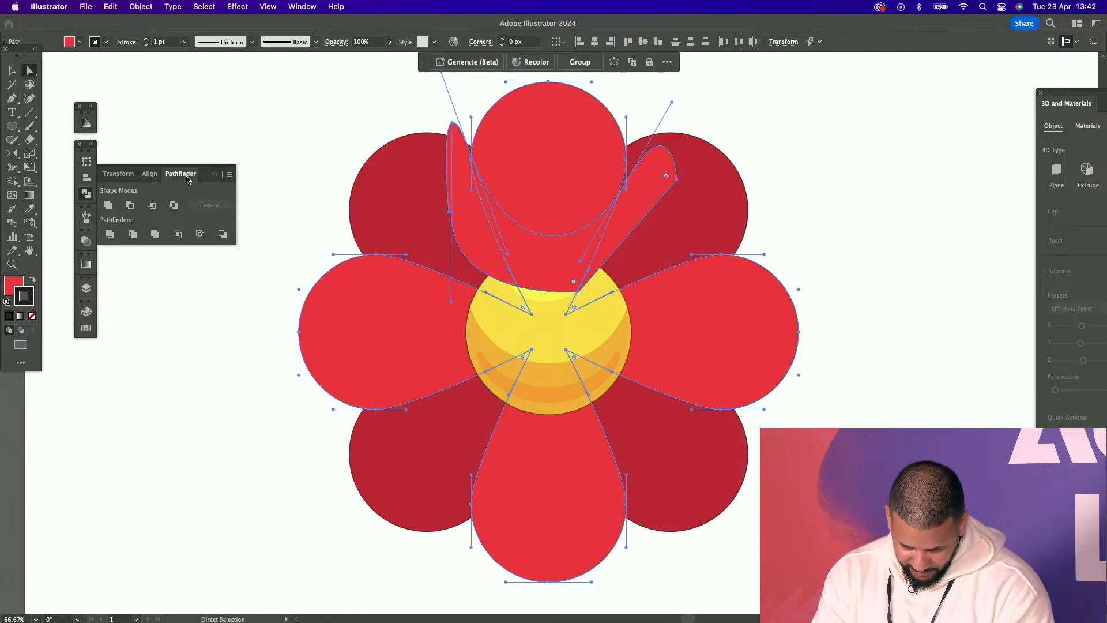
pyautogui.click(151, 209)
pyautogui.click(336, 185)
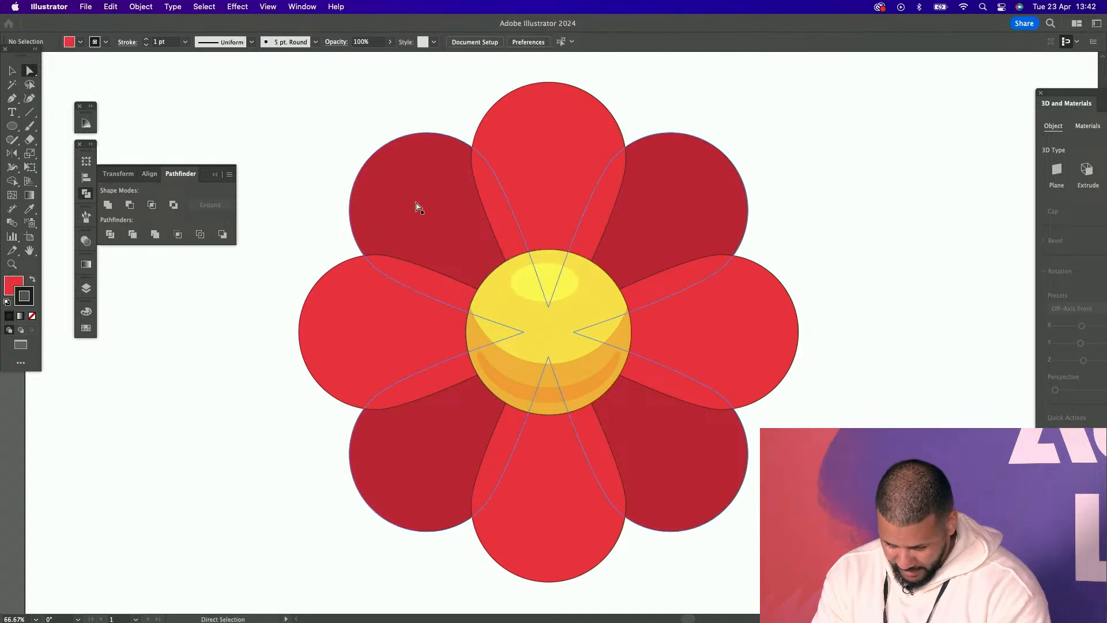
pyautogui.click(526, 224)
pyautogui.press('super+z')
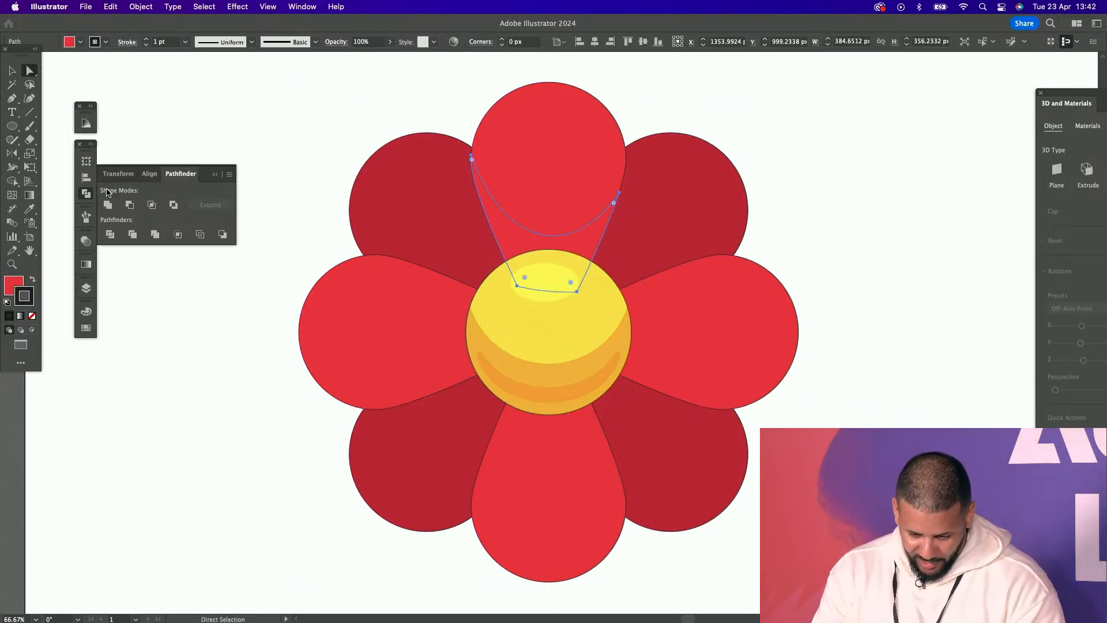
# Set the trimmed petal shadow's blend mode to Multiply and its fill to dark red B50831
pyautogui.click(86, 241)
pyautogui.click(128, 271)
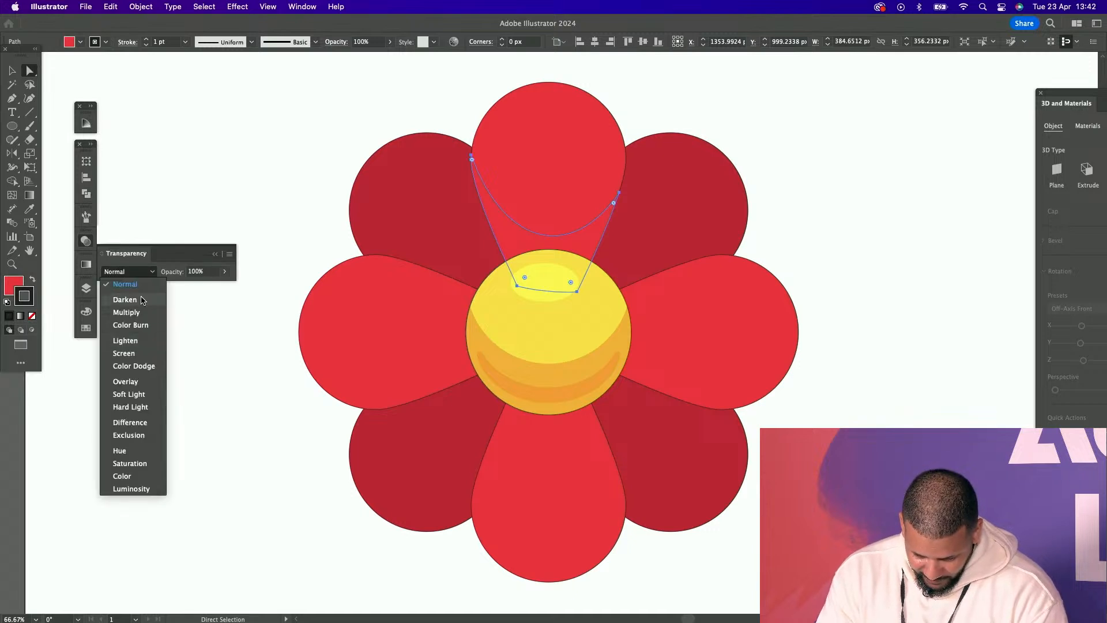
pyautogui.click(137, 306)
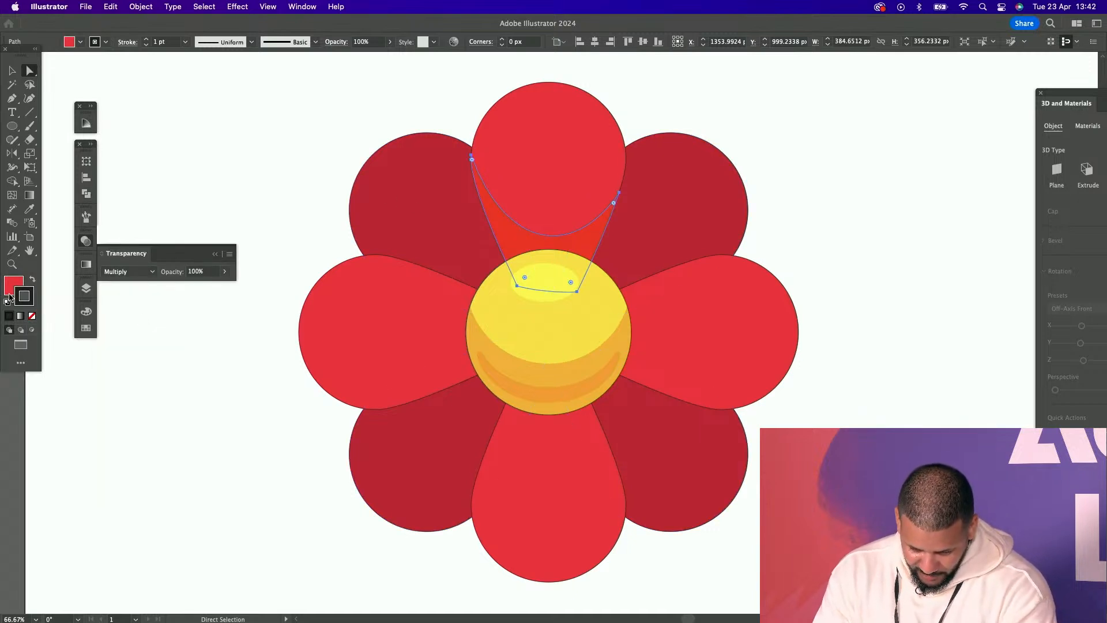
pyautogui.doubleClick(11, 290)
pyautogui.click(181, 457)
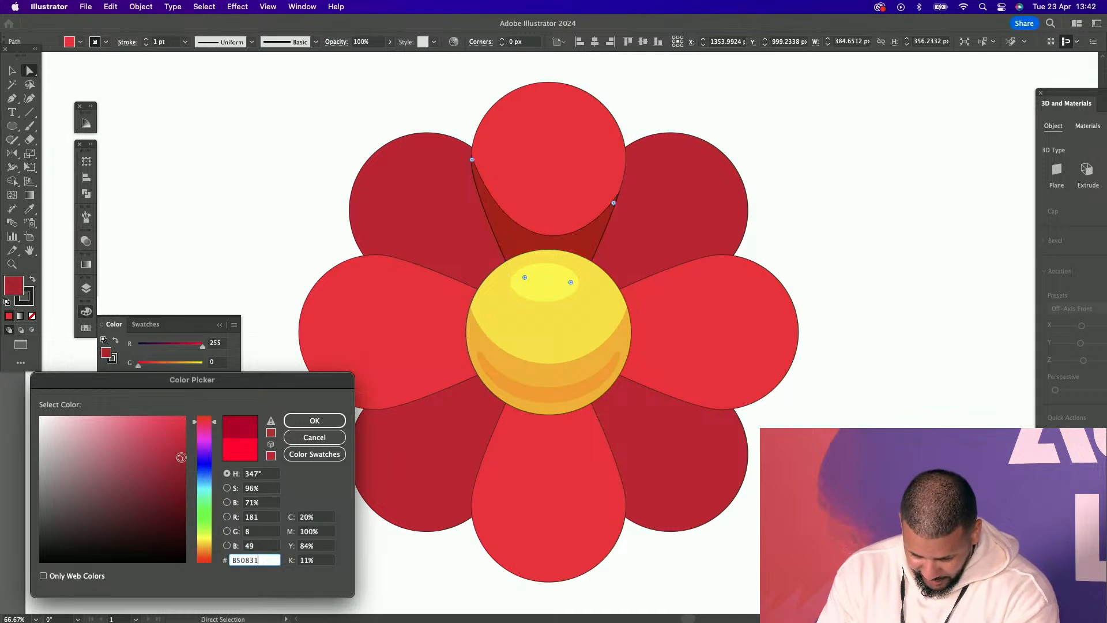
pyautogui.click(313, 422)
# Remove the stroke from the four front petals and from the upper petal's shadow shape
pyautogui.moveTo(312, 420); pyautogui.dragTo(75, 368)
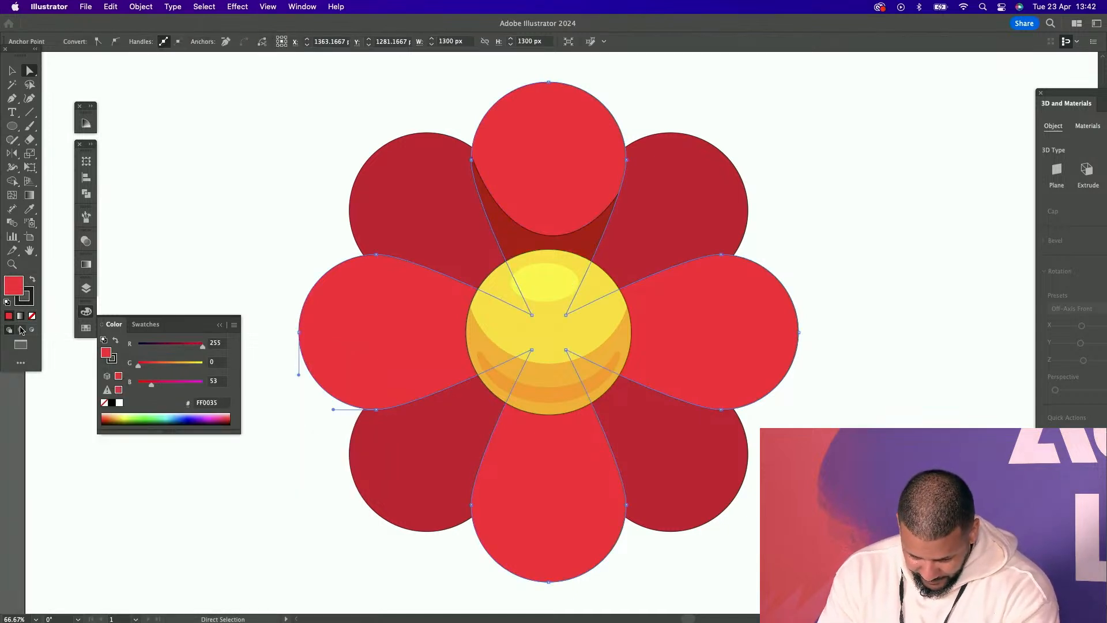
pyautogui.click(30, 306)
pyautogui.click(32, 316)
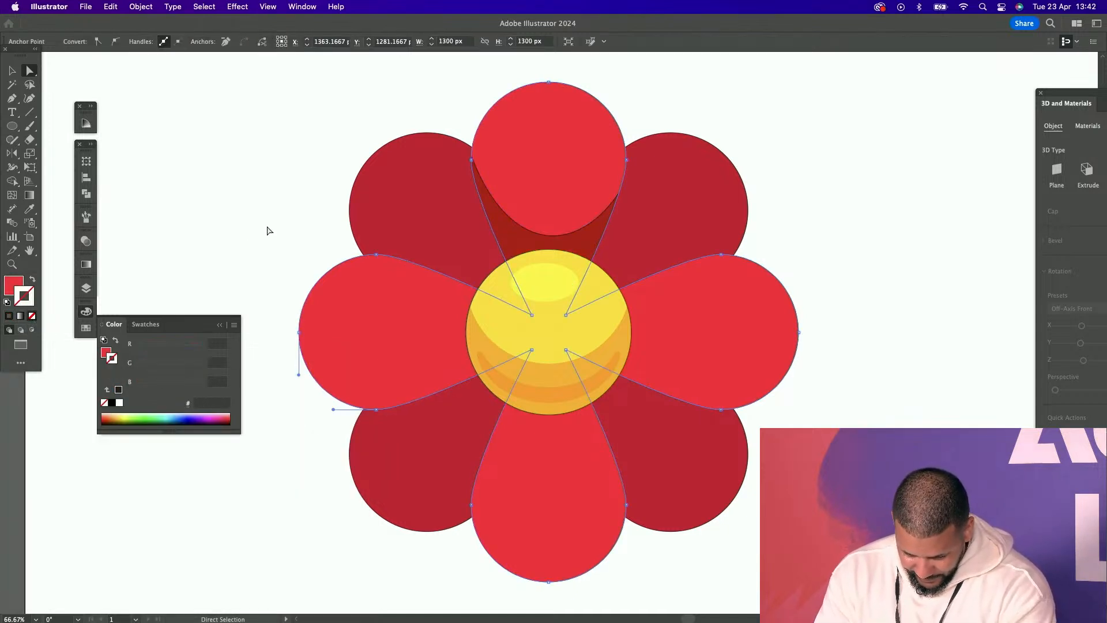
pyautogui.click(494, 216)
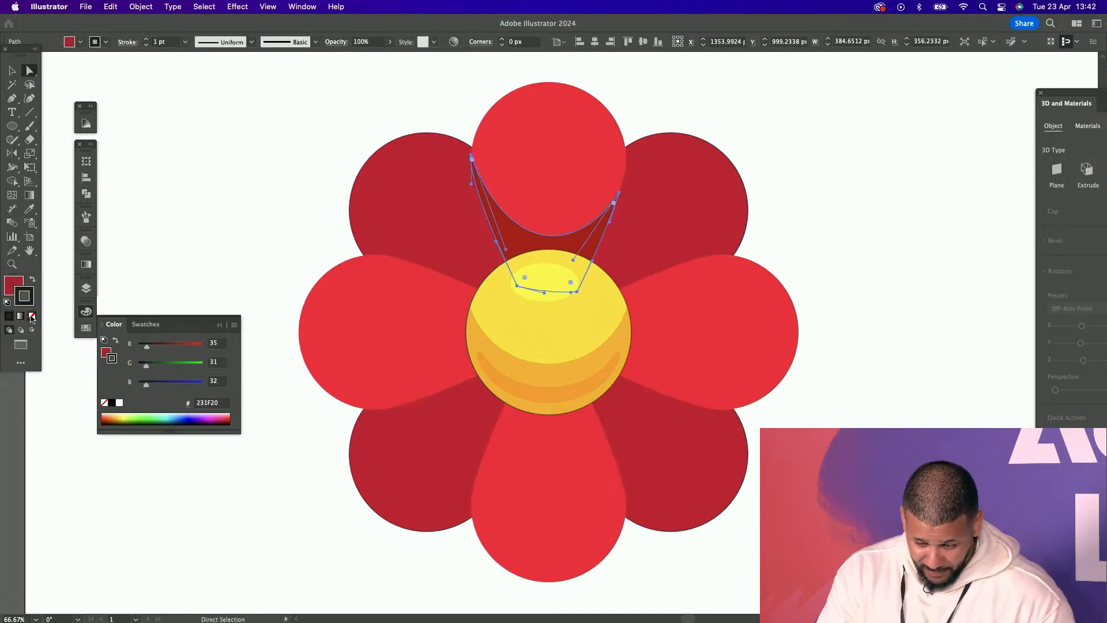
pyautogui.click(31, 316)
pyautogui.click(207, 249)
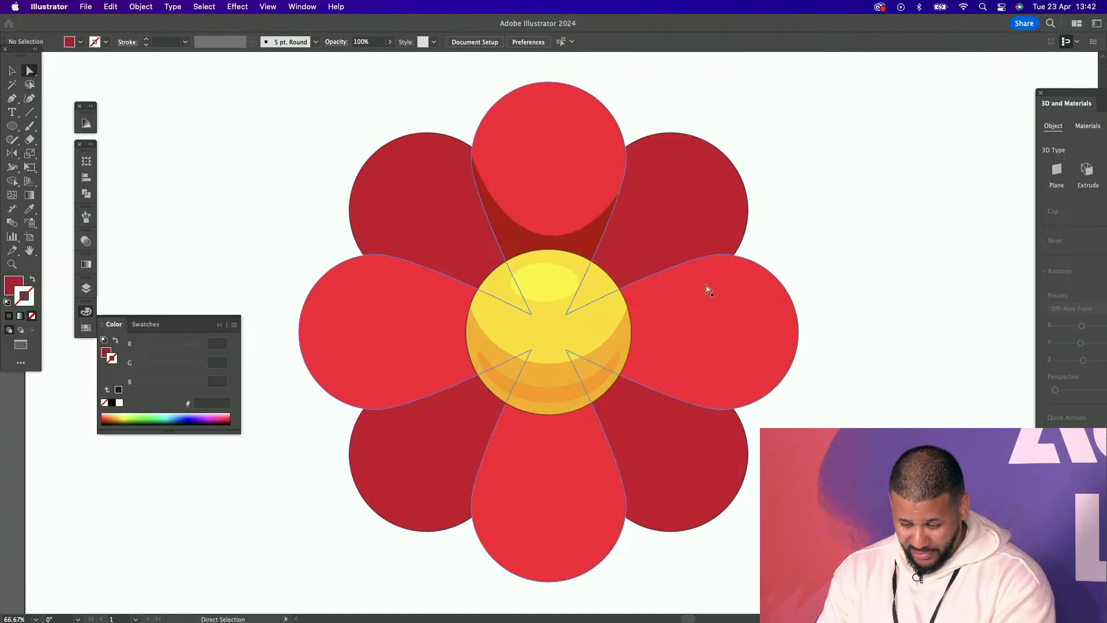
# Duplicate the upper petal's shadow and rotate it 180° onto the base of the lower front petal
pyautogui.click(589, 235)
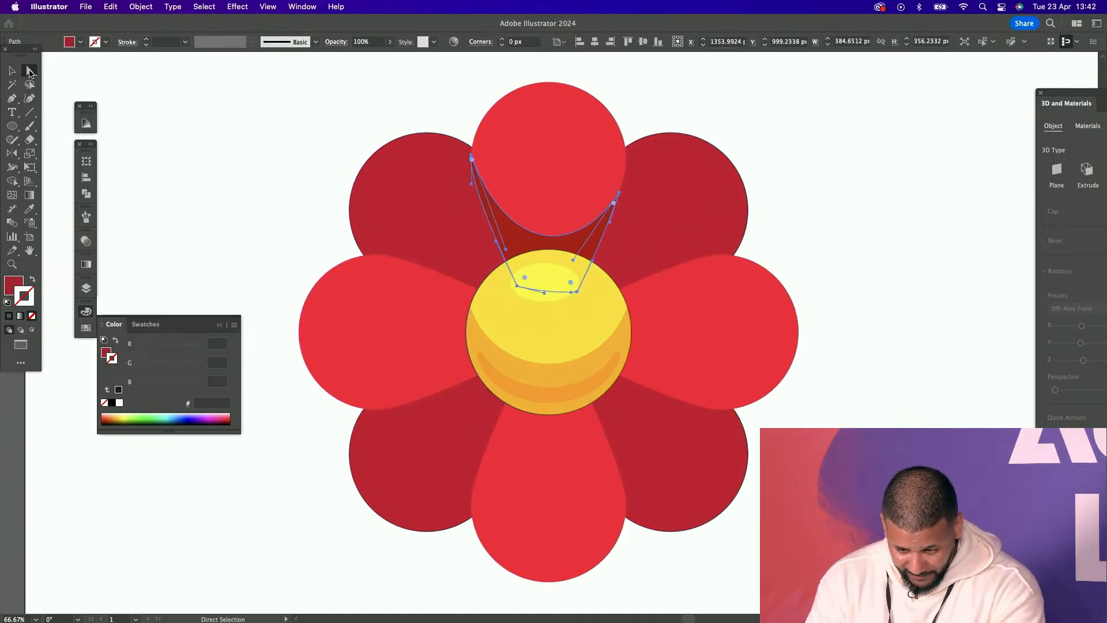
pyautogui.click(606, 206)
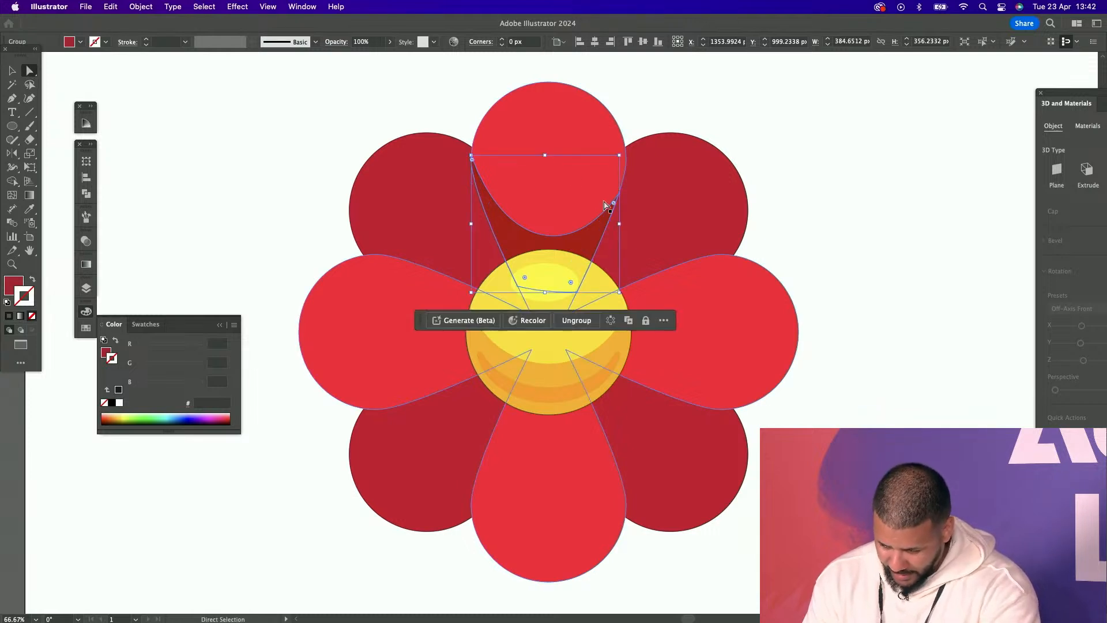
pyautogui.press('super+a')
pyautogui.press('super+shift+g')
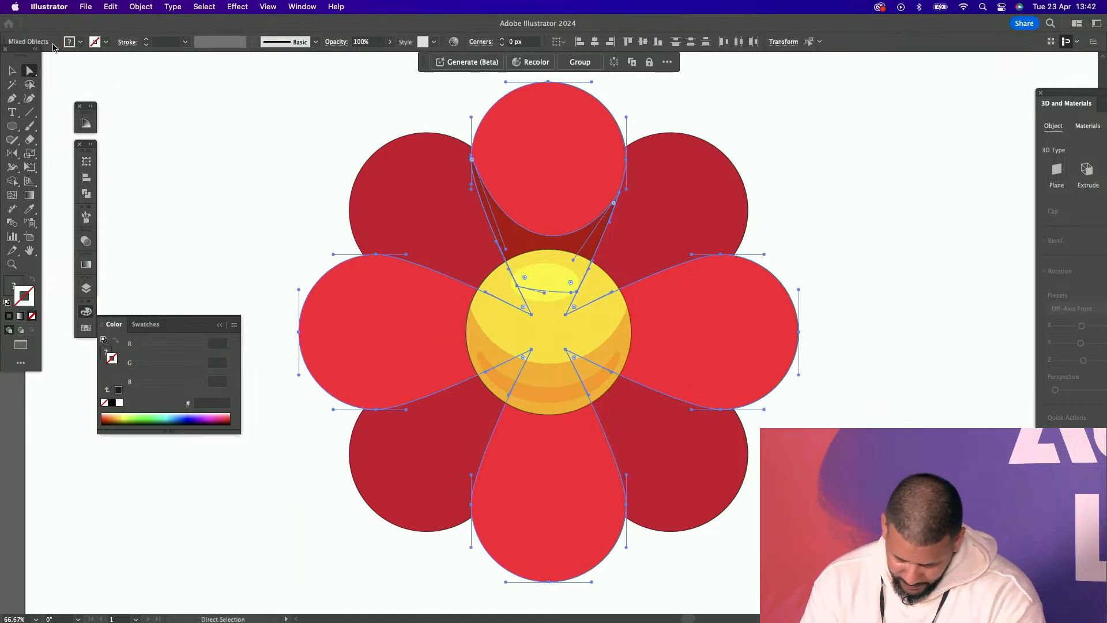
pyautogui.press('v')
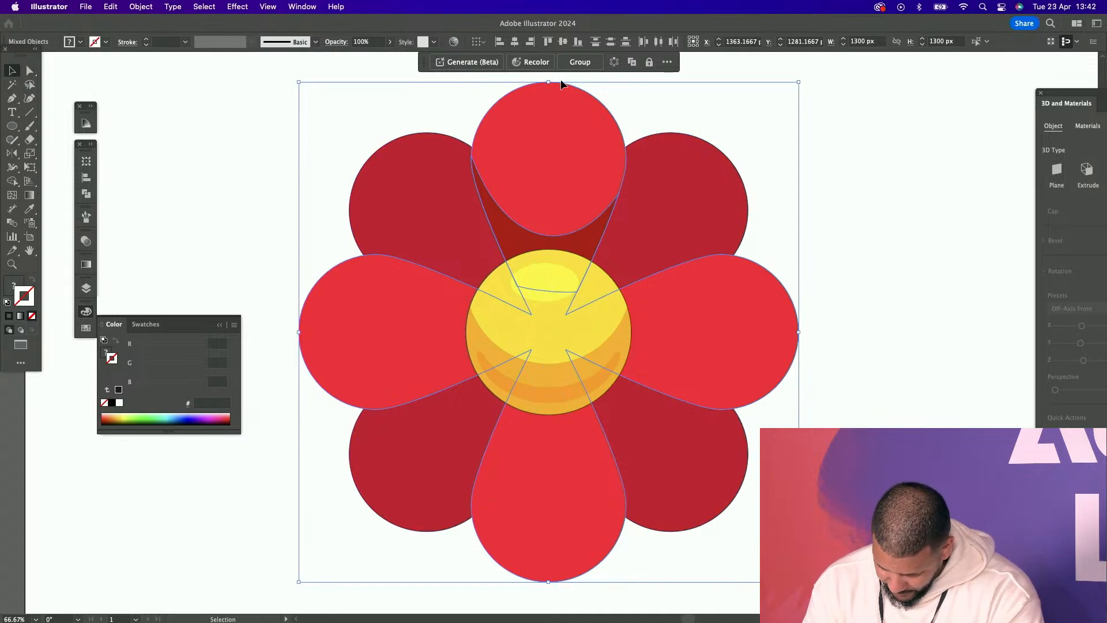
pyautogui.moveTo(552, 78); pyautogui.dragTo(537, 396)
pyautogui.click(860, 323)
pyautogui.click(791, 323)
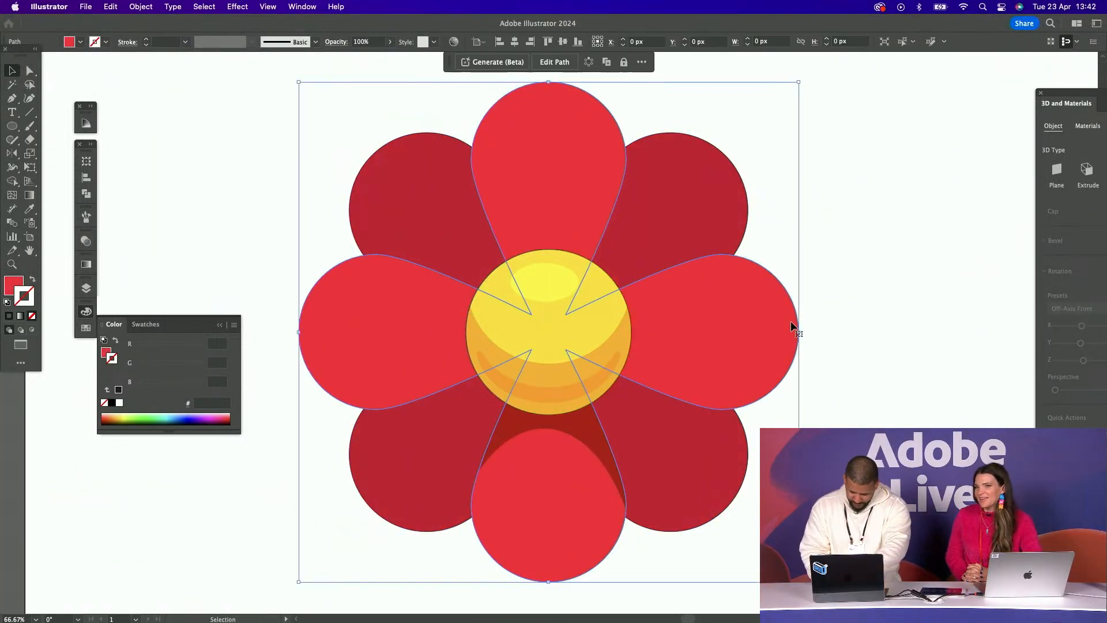
pyautogui.press('Delete')
# Group the upper and lower petal shadows and rotate a copy of the group 90° onto the two side petals
pyautogui.click(597, 428)
pyautogui.keyDown('shift'); pyautogui.click(583, 247); pyautogui.keyUp('shift')
pyautogui.press('v')
pyautogui.press('super+g')
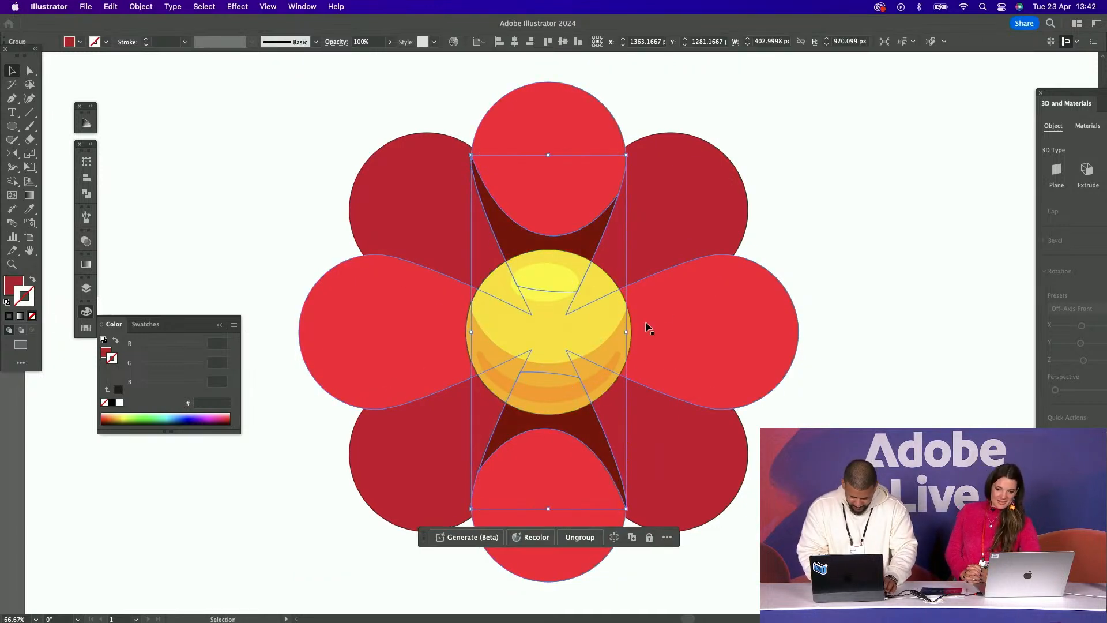
pyautogui.moveTo(633, 333); pyautogui.dragTo(600, 215)
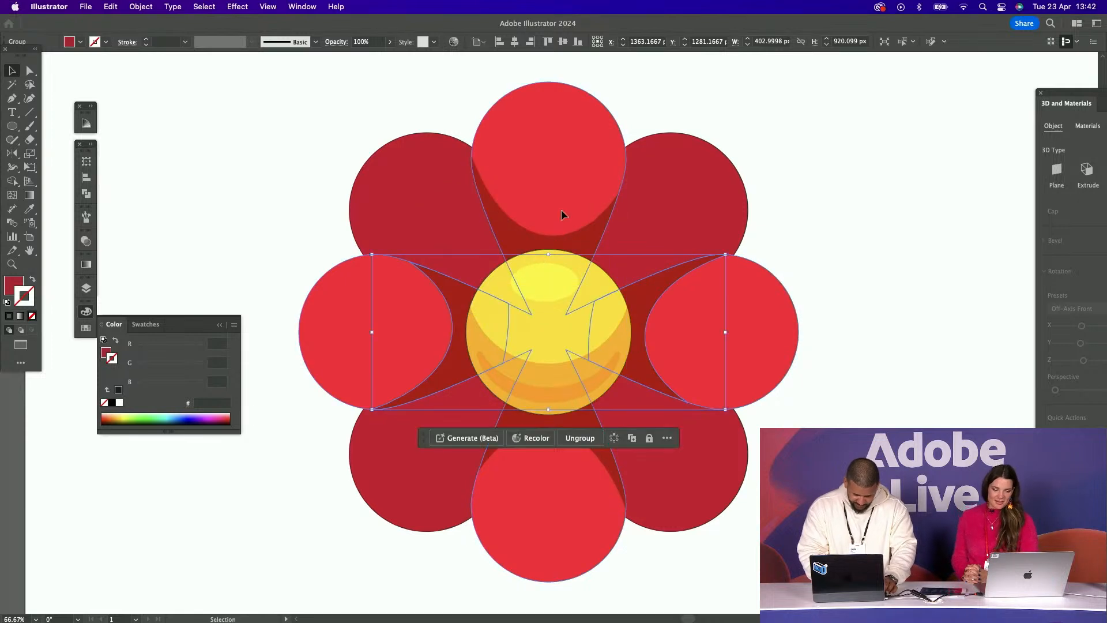
# Group the four front petal shadows and paste a copy rotated 45° directly in front of the back petals
pyautogui.keyDown('shift'); pyautogui.click(555, 240); pyautogui.keyUp('shift')
pyautogui.press('super+g')
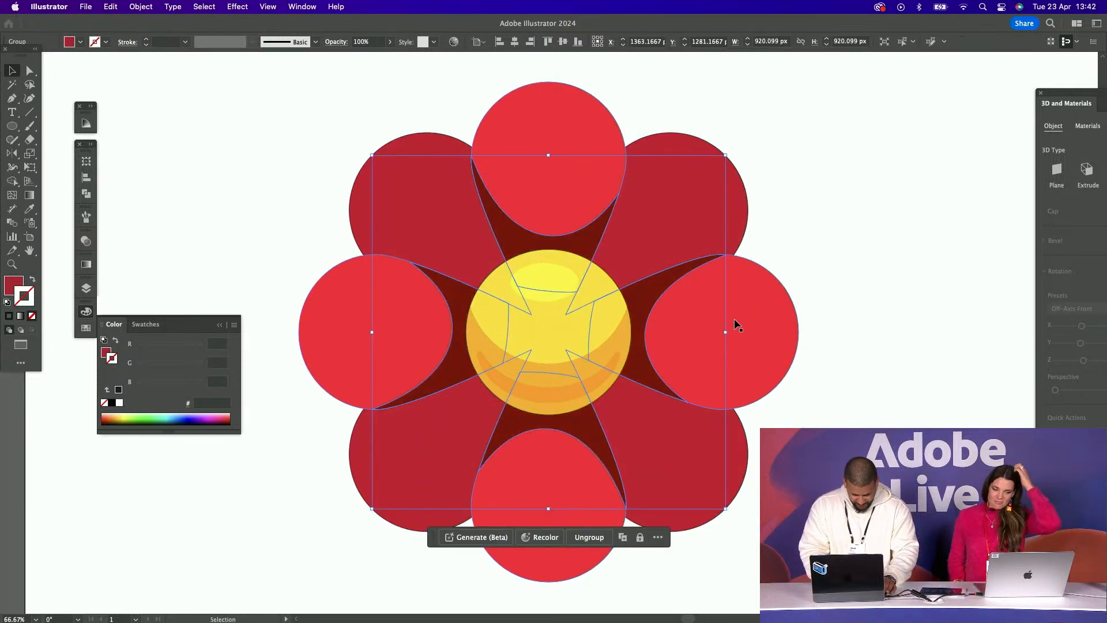
pyautogui.moveTo(733, 337); pyautogui.dragTo(671, 474)
pyautogui.press('super+x')
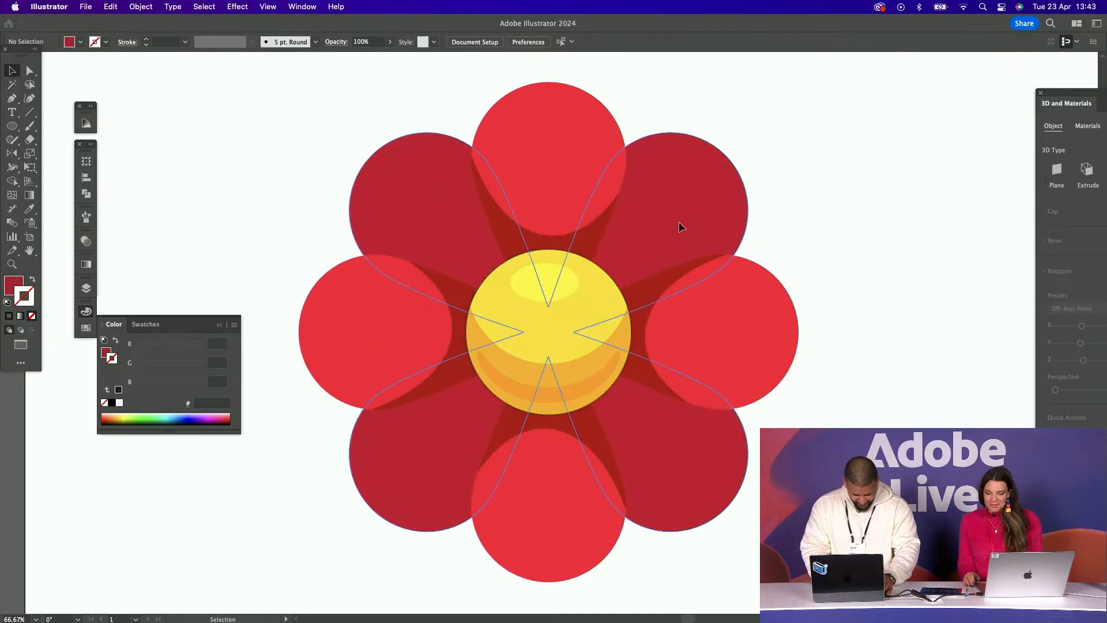
pyautogui.click(679, 223)
pyautogui.press('super+f')
pyautogui.click(891, 254)
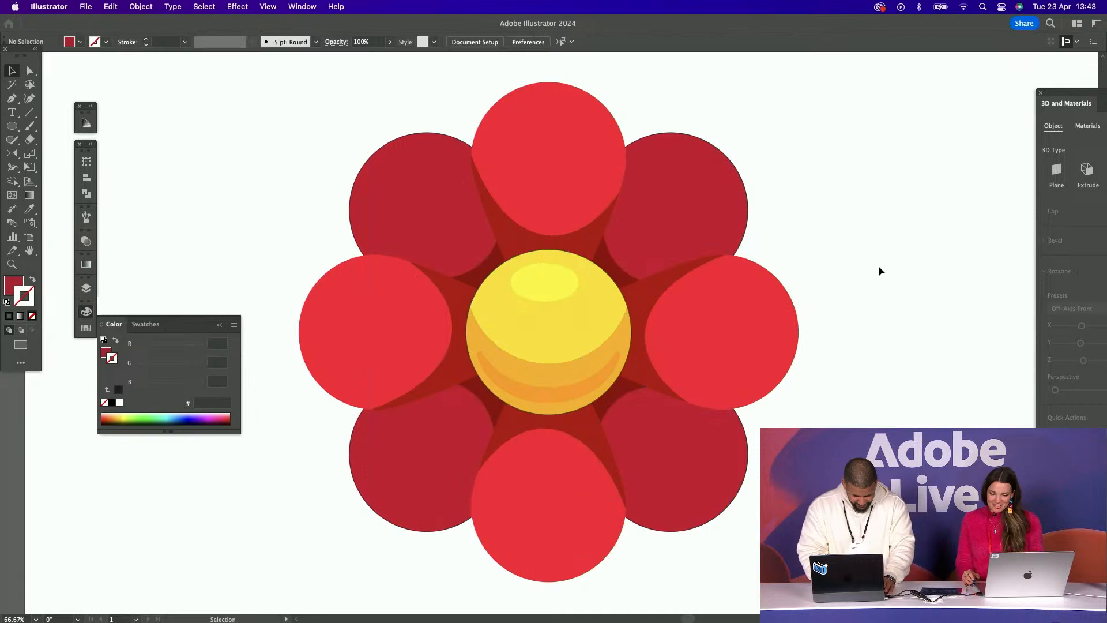
# Sample the front petals' bright red, stroke-free appearance onto the four back petals with the Eyedropper
pyautogui.click(722, 189)
pyautogui.click(29, 209)
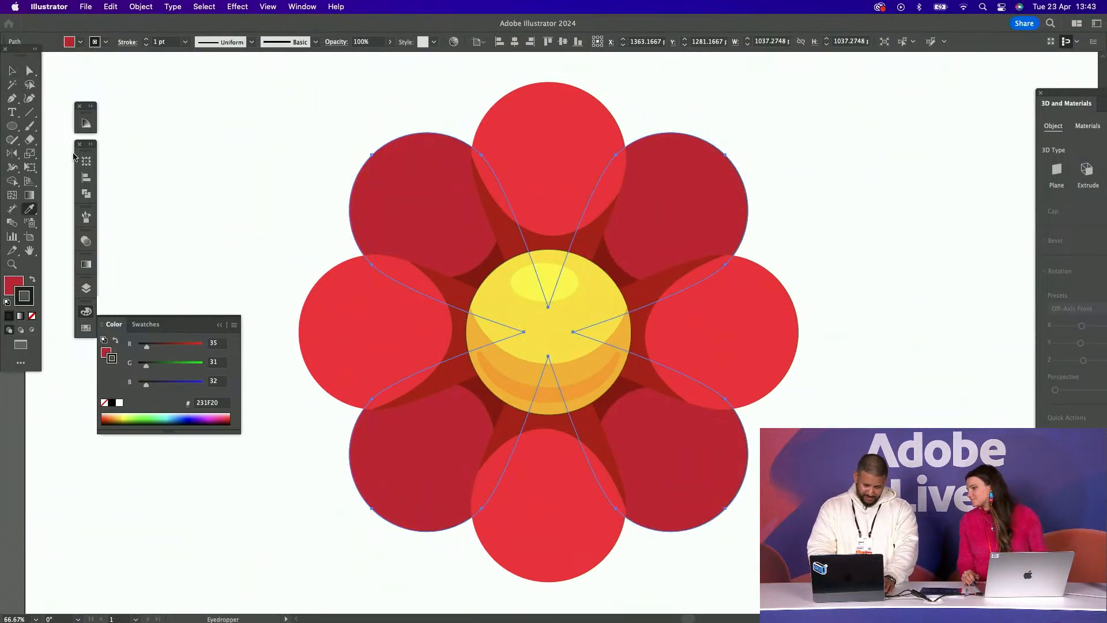
pyautogui.click(514, 128)
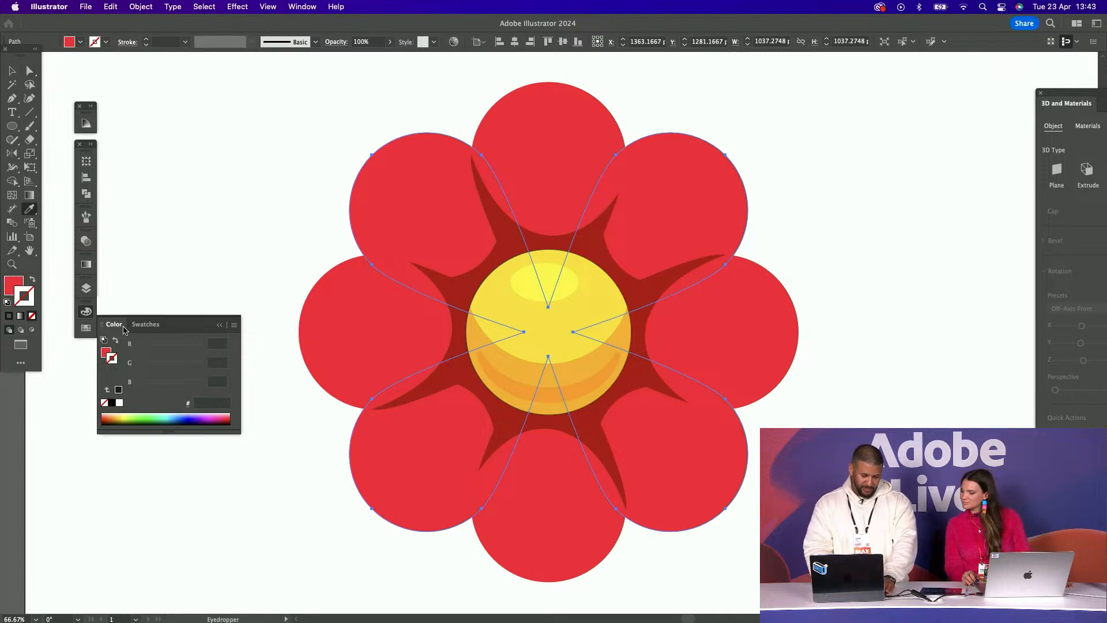
pyautogui.click(88, 264)
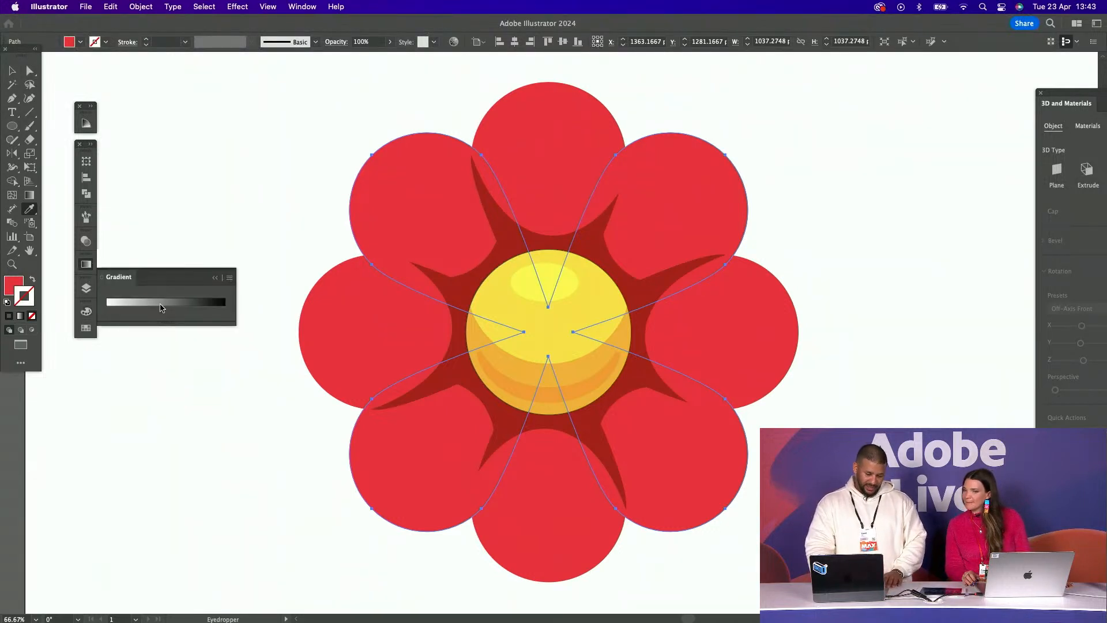
pyautogui.click(114, 314)
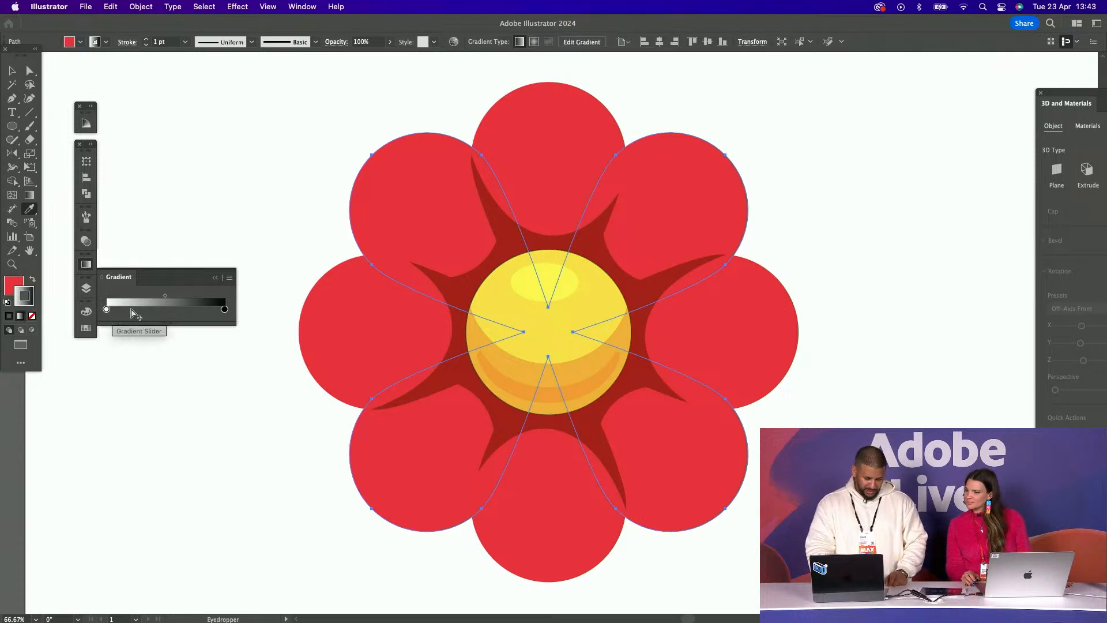
pyautogui.click(33, 283)
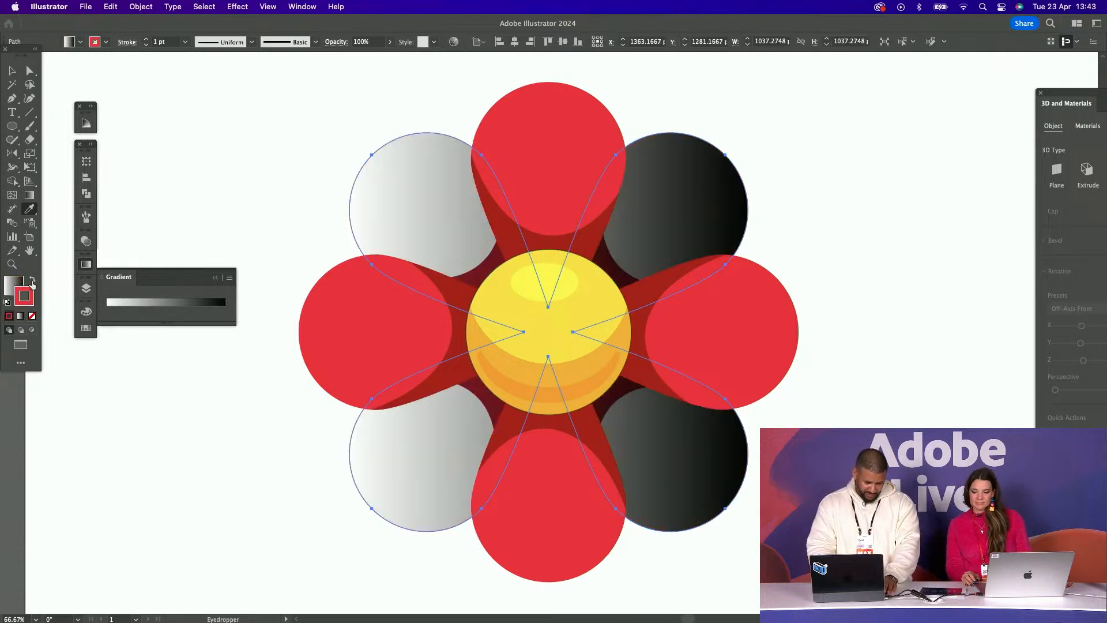
pyautogui.click(33, 316)
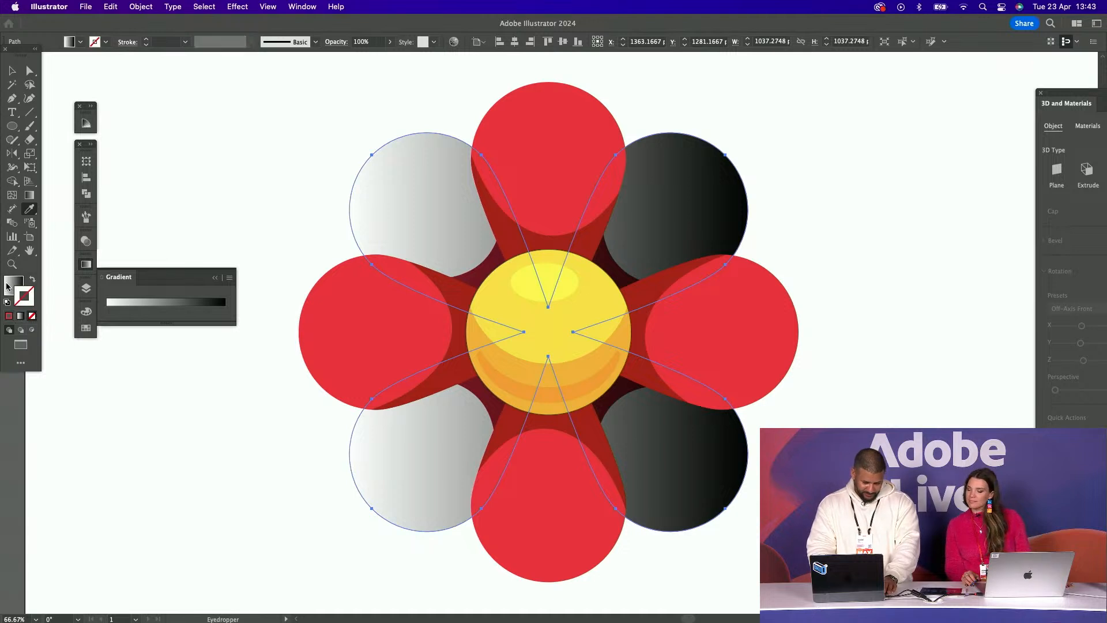
pyautogui.click(118, 390)
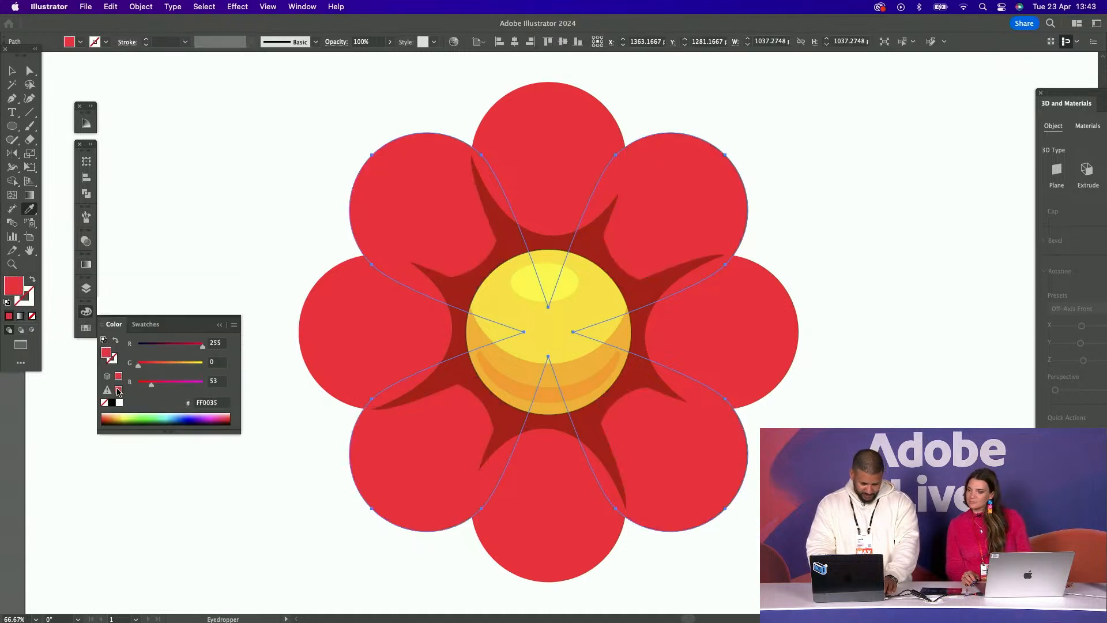
# Fill the back petals with a gradient of CMYK Red, yellow and purple stops, removing the default white and black stops
pyautogui.click(86, 266)
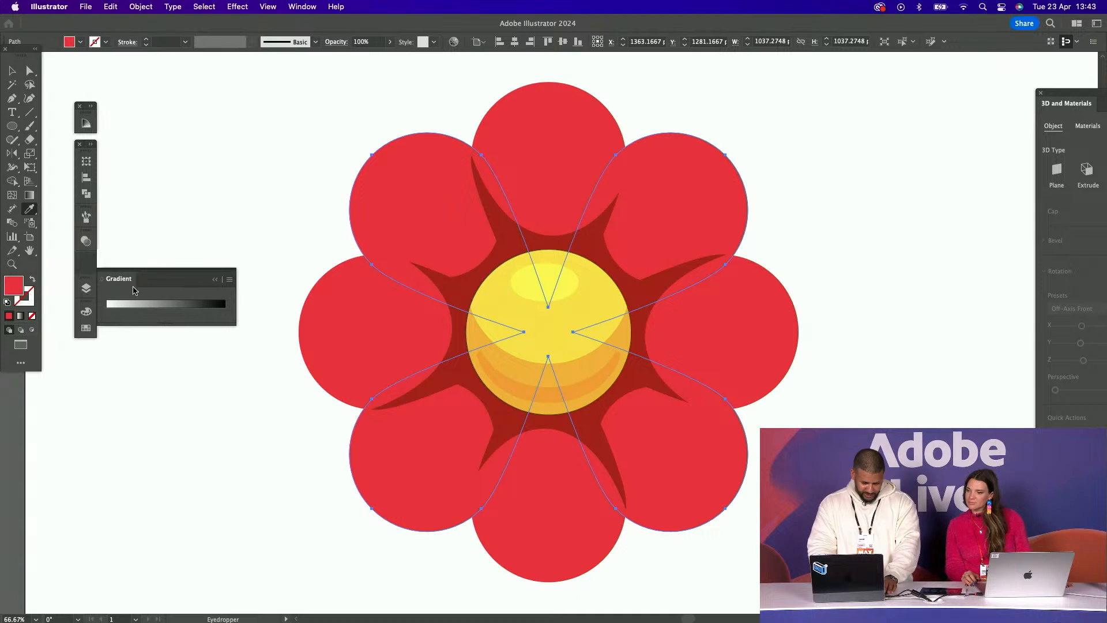
pyautogui.moveTo(119, 277); pyautogui.dragTo(181, 373)
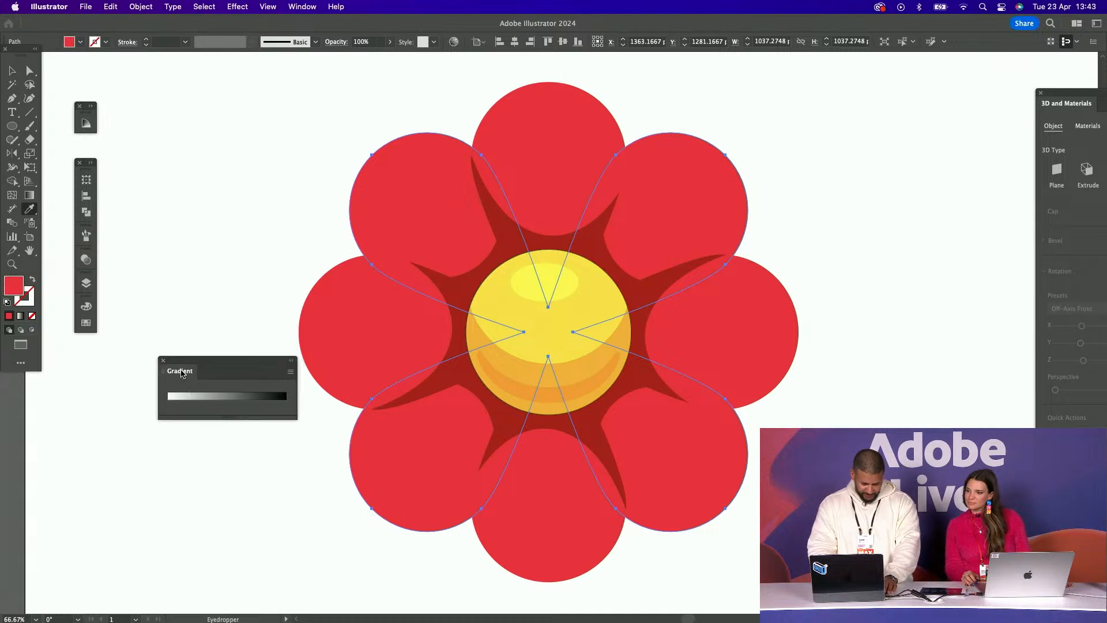
pyautogui.click(86, 322)
pyautogui.moveTo(137, 339); pyautogui.dragTo(190, 399)
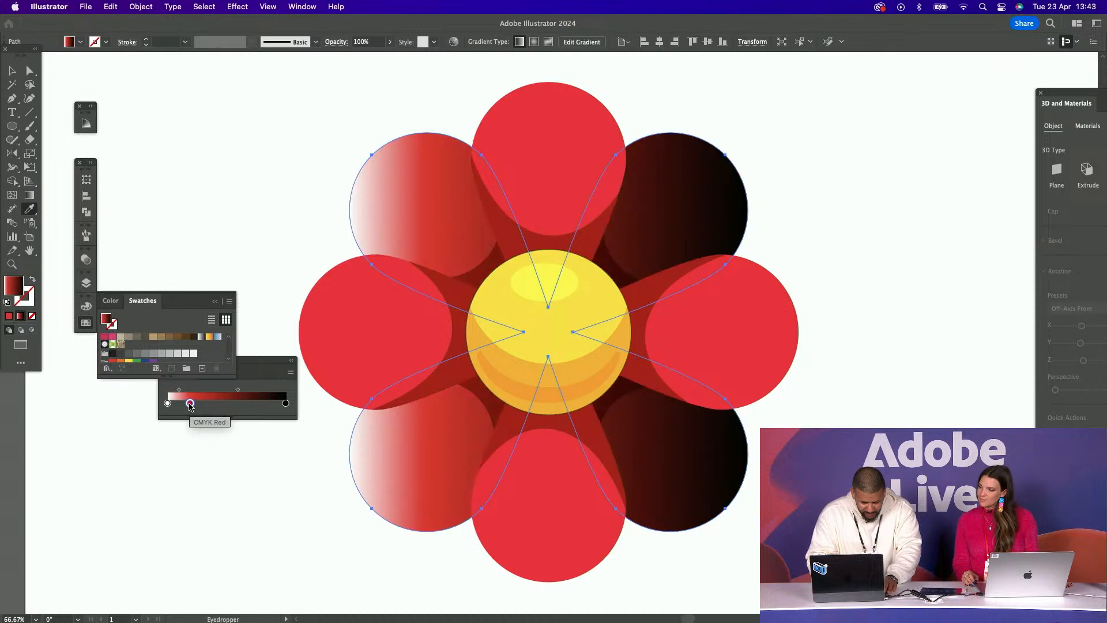
pyautogui.scroll(-1, 138, 359)
pyautogui.moveTo(130, 357); pyautogui.dragTo(221, 403)
pyautogui.click(154, 355)
pyautogui.moveTo(153, 355); pyautogui.dragTo(286, 448)
pyautogui.moveTo(168, 405); pyautogui.dragTo(178, 510)
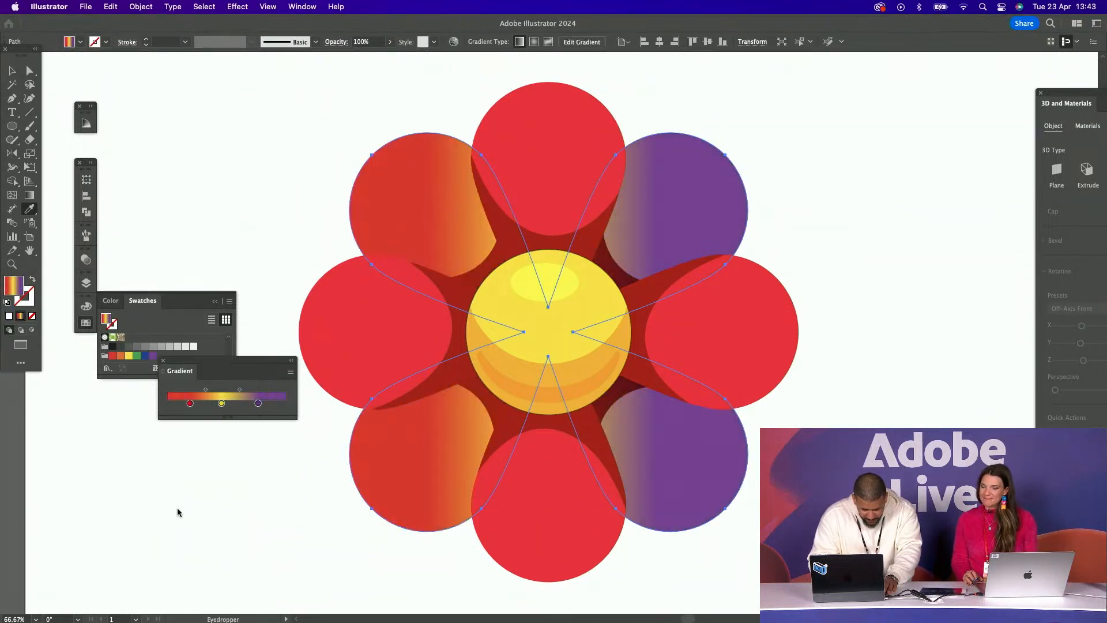
# Show the full gradient options and change the back petals' gradient type to radial
pyautogui.click(165, 375)
pyautogui.click(166, 376)
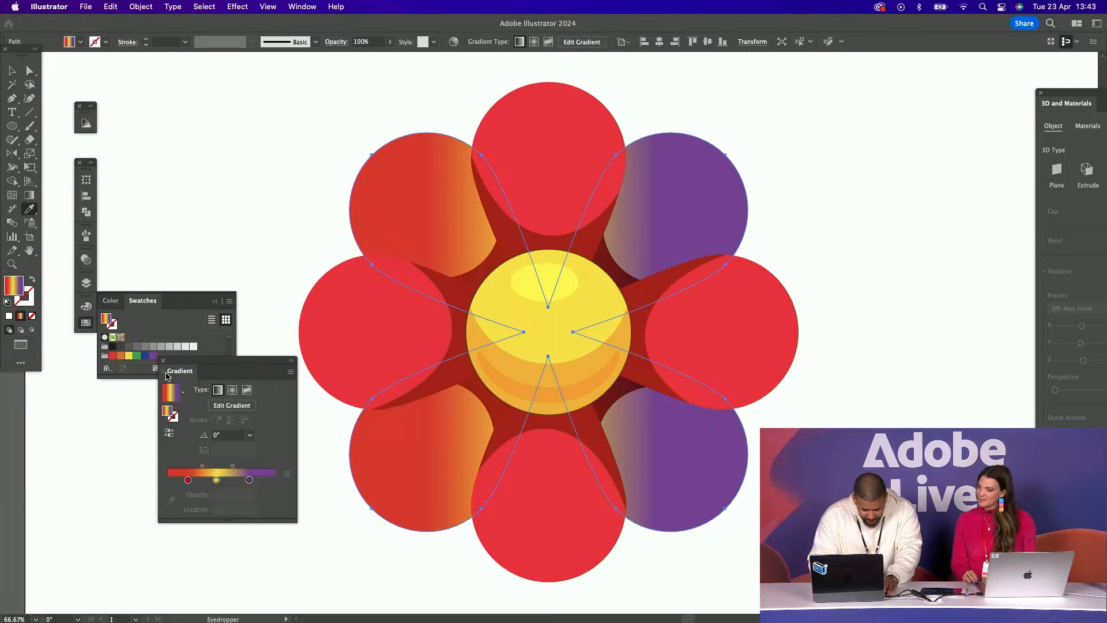
pyautogui.click(233, 389)
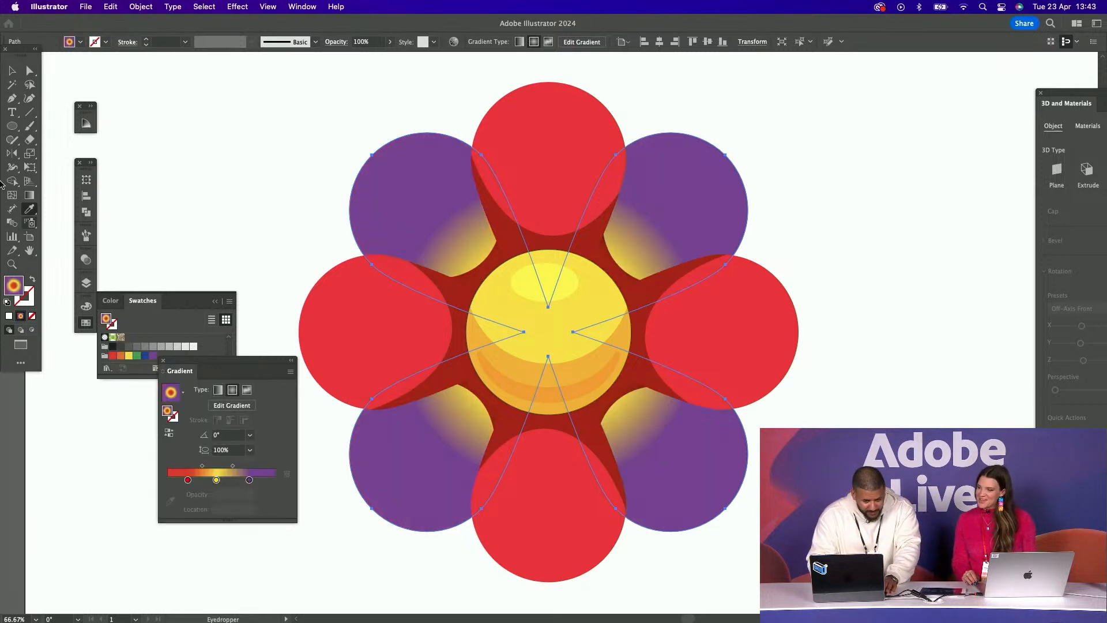
# Redraw the back petals' radial gradient from the flower's centre to just beyond the right petal, at an angle of about 10°
pyautogui.click(30, 70)
pyautogui.click(692, 212)
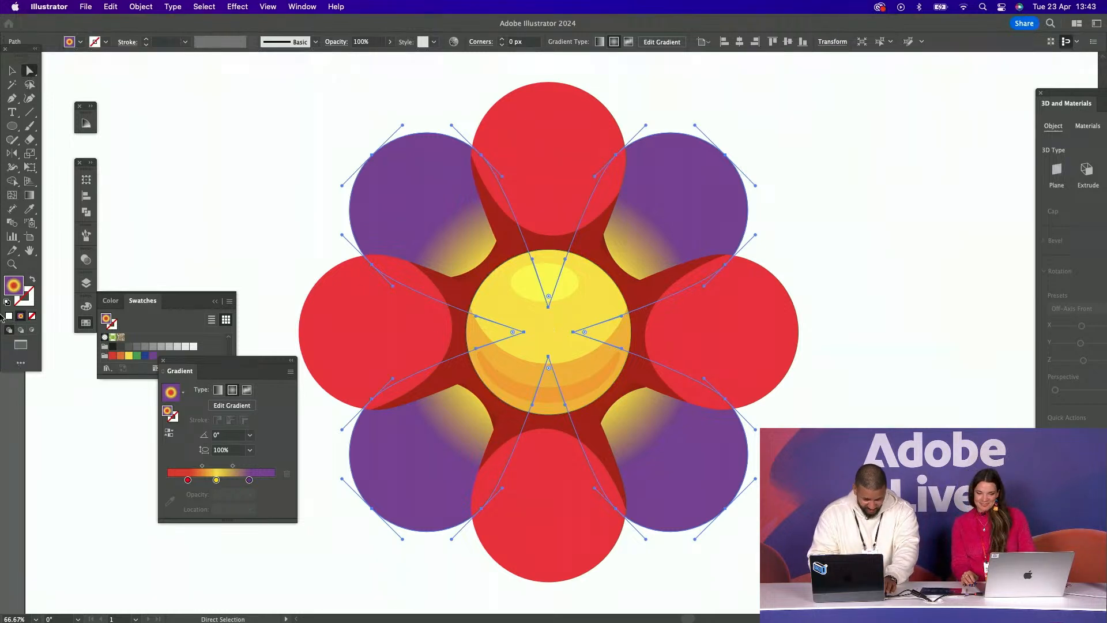
pyautogui.click(29, 195)
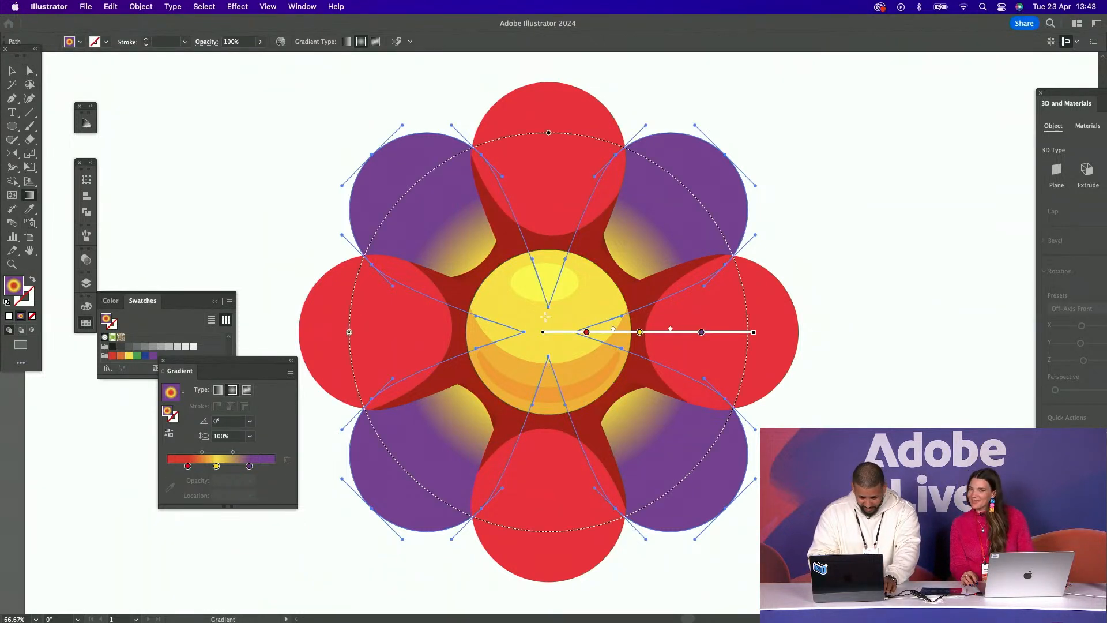
pyautogui.moveTo(549, 343); pyautogui.dragTo(788, 268)
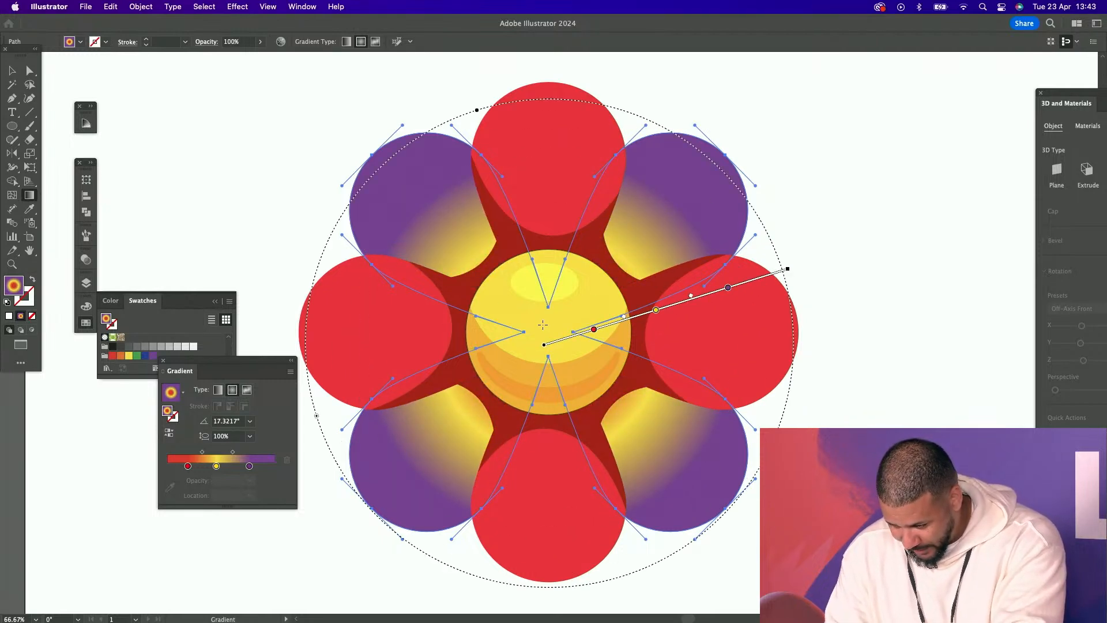
pyautogui.moveTo(543, 324); pyautogui.dragTo(811, 279)
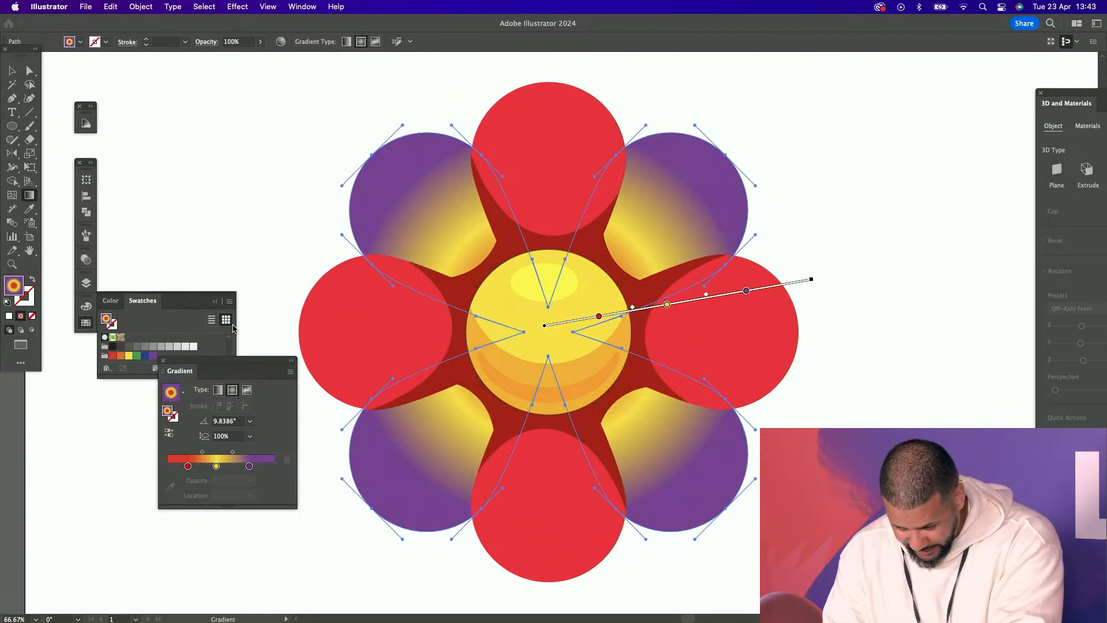
# Sample the back petals' radial gradient onto the four front petals and reverse it so red lies at the tips
pyautogui.click(29, 70)
pyautogui.click(559, 126)
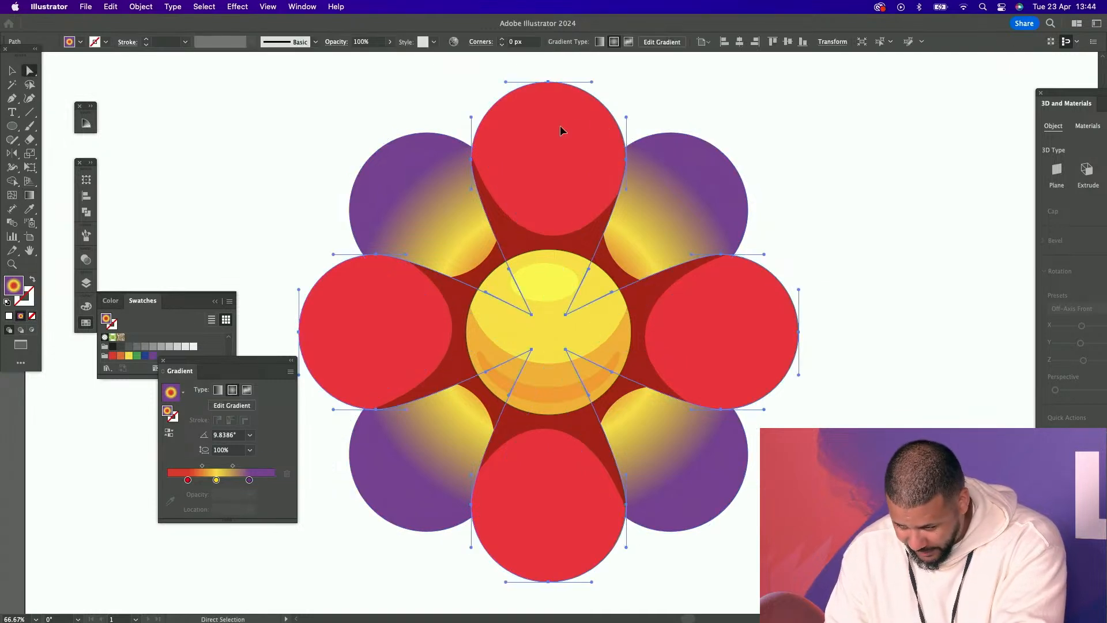
pyautogui.click(30, 209)
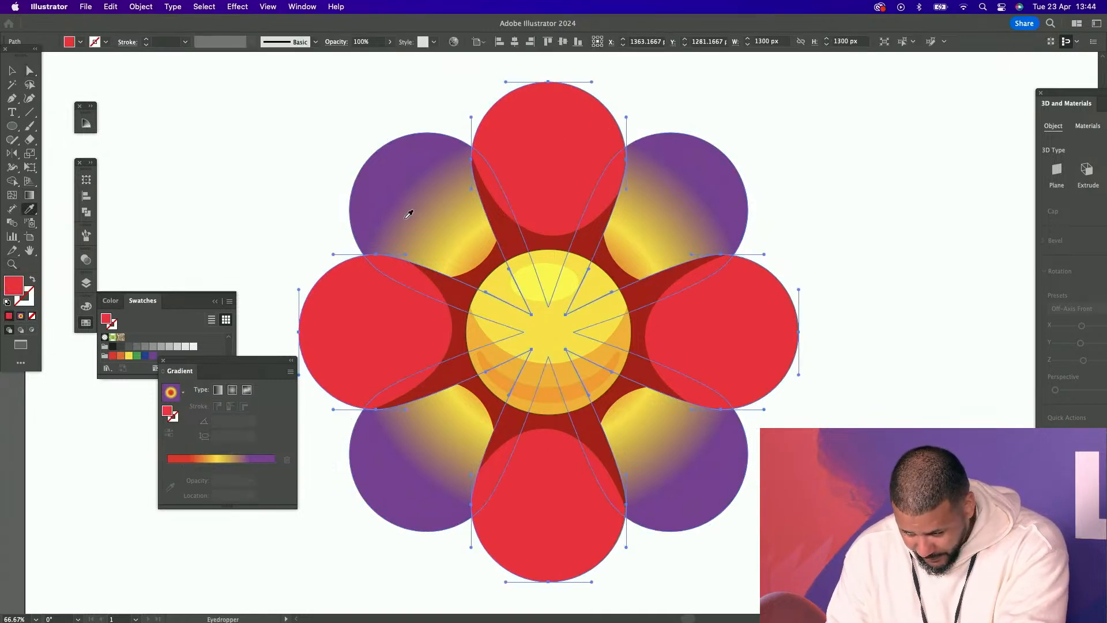
pyautogui.click(407, 217)
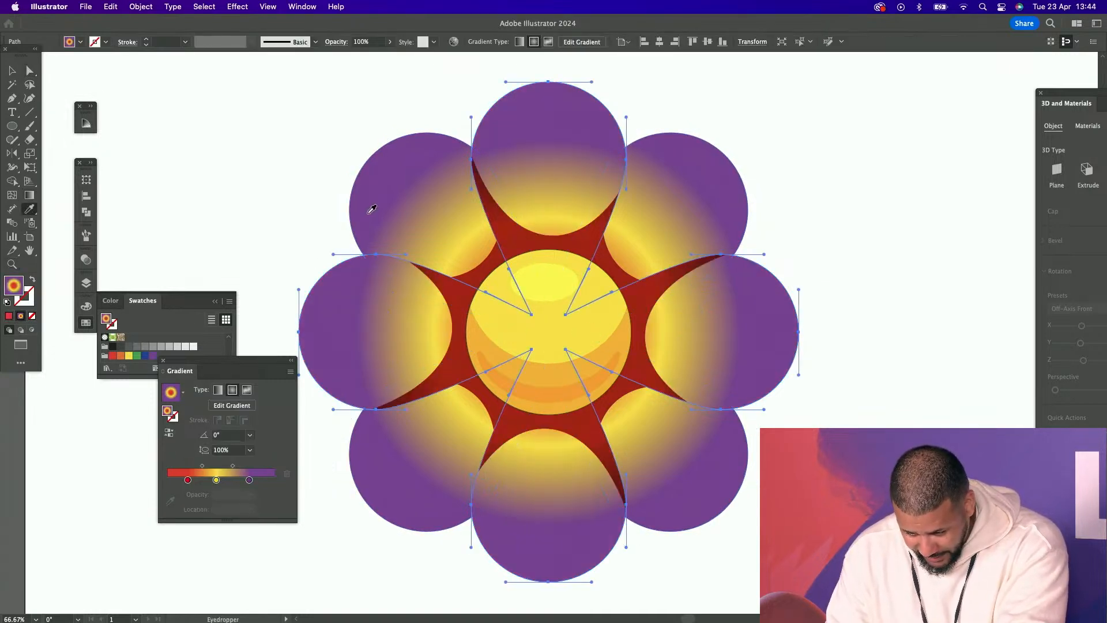
pyautogui.click(169, 432)
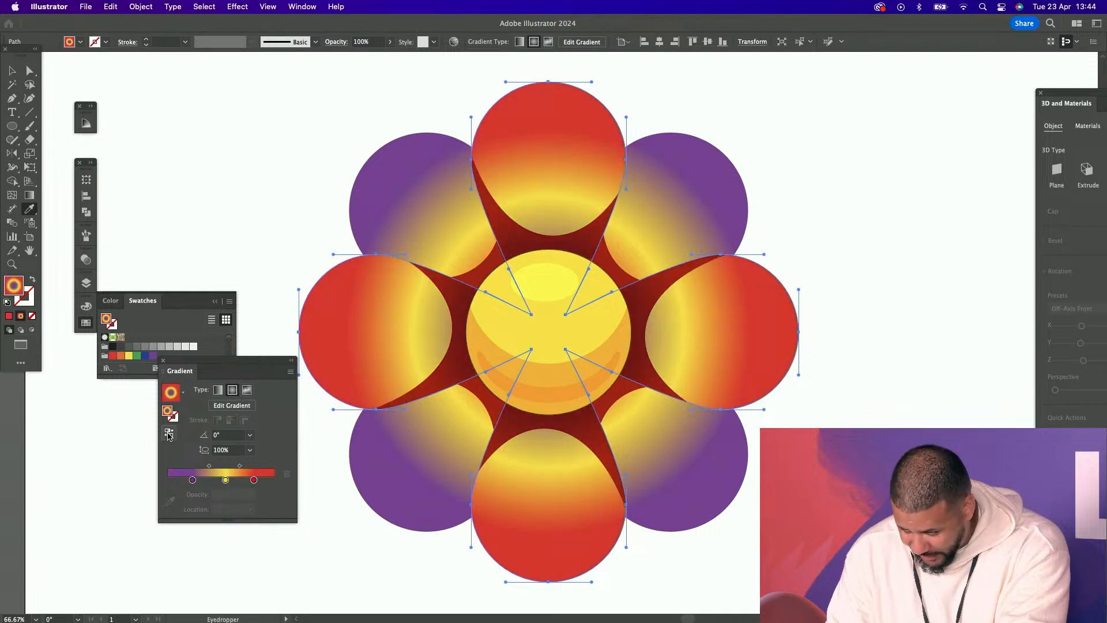
# Fill the four front petals' shadows together with a mid-grey swatch
pyautogui.click(30, 71)
pyautogui.click(426, 390)
pyautogui.keyDown('shift'); pyautogui.click(512, 241); pyautogui.keyUp('shift')
pyautogui.keyDown('shift'); pyautogui.click(652, 373); pyautogui.keyUp('shift')
pyautogui.keyDown('shift'); pyautogui.click(595, 415); pyautogui.keyUp('shift')
pyautogui.press('super+g')
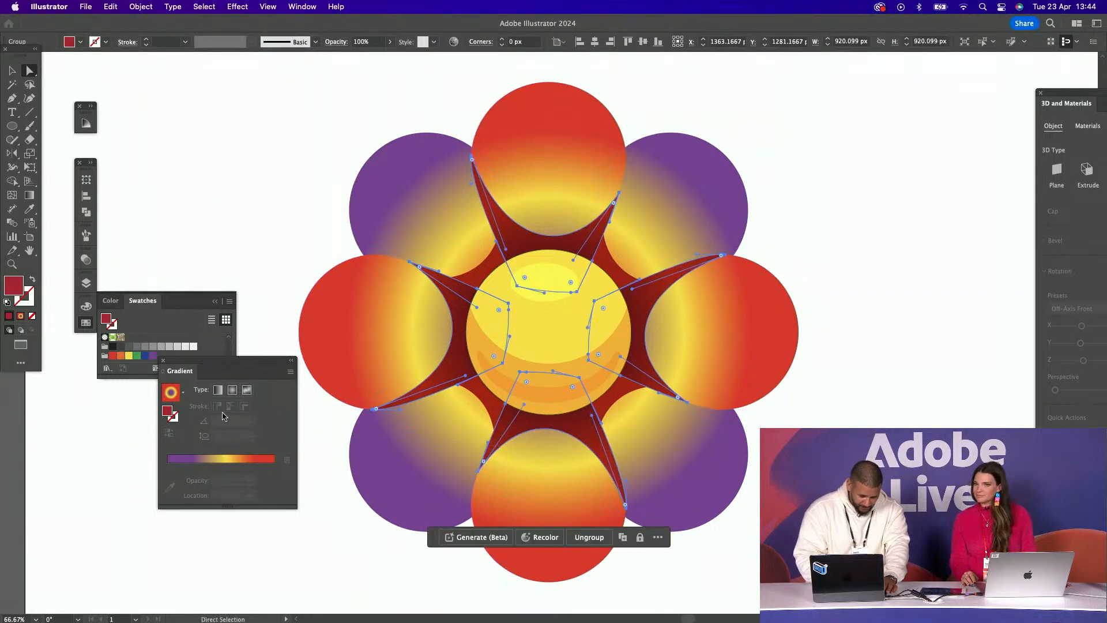
pyautogui.click(138, 338)
pyautogui.click(151, 347)
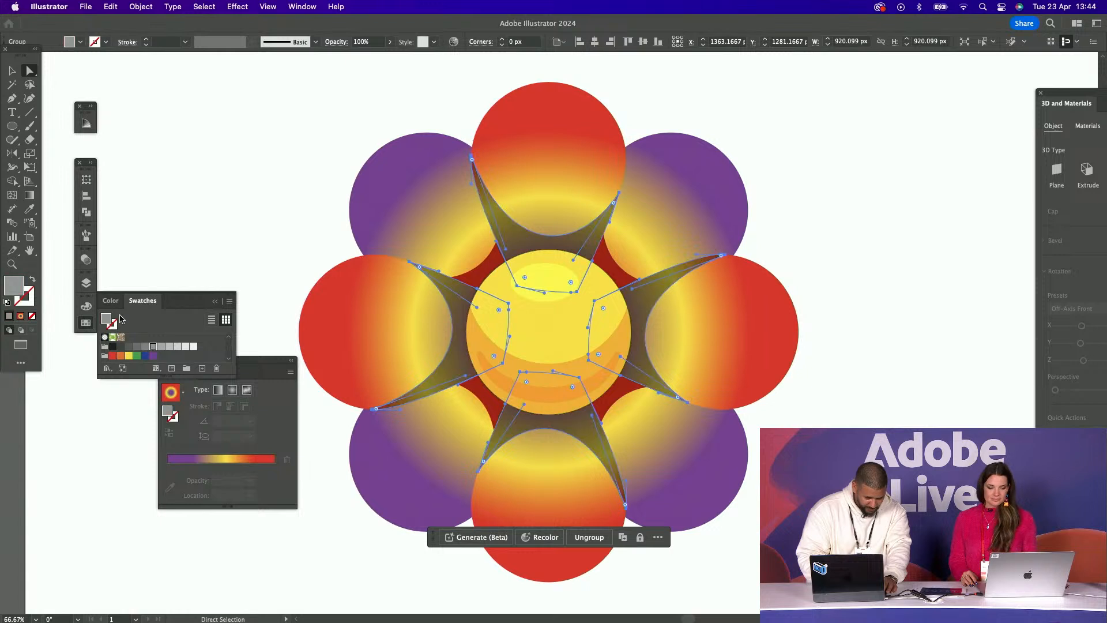
# Set the front petal shadows' blend mode to Multiply and their opacity to 29%
pyautogui.click(86, 260)
pyautogui.click(130, 271)
pyautogui.click(141, 315)
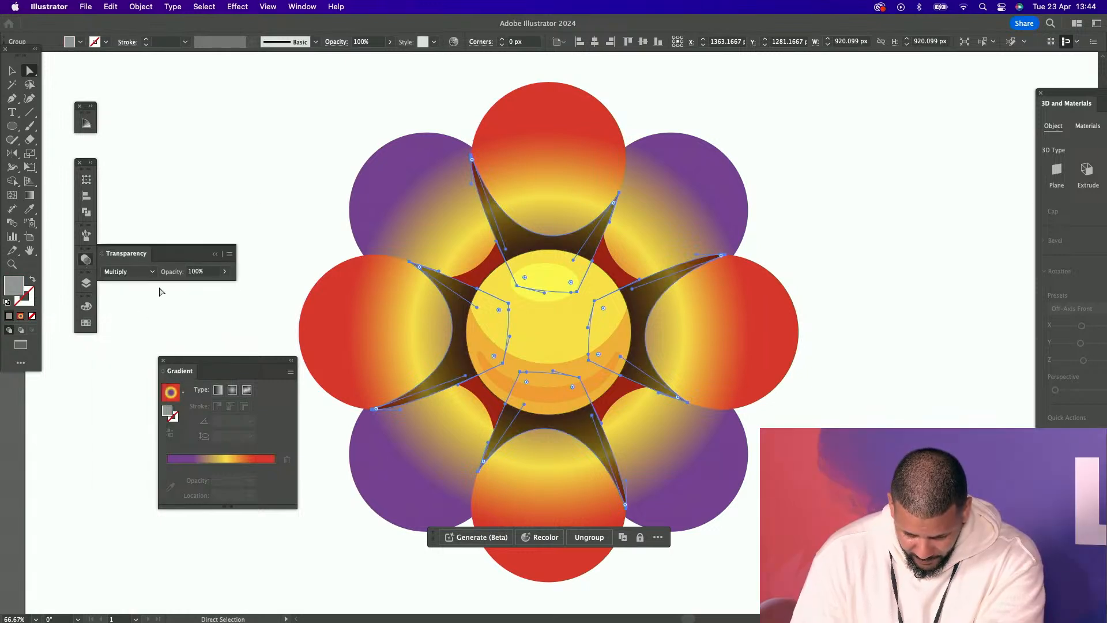
pyautogui.click(207, 272)
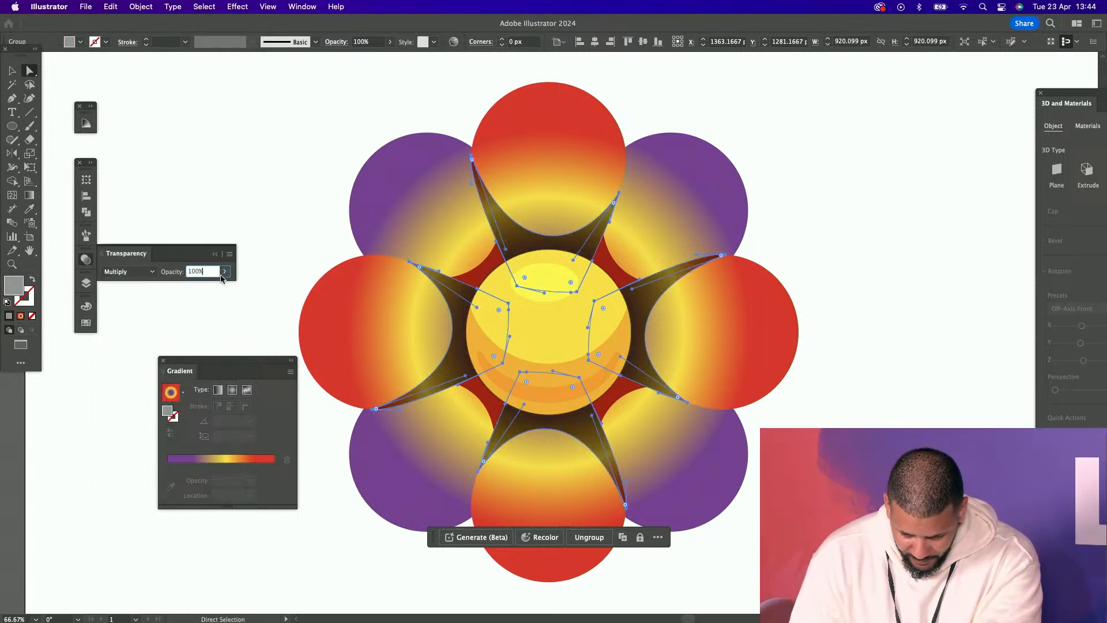
pyautogui.click(224, 272)
pyautogui.moveTo(224, 286); pyautogui.dragTo(193, 286)
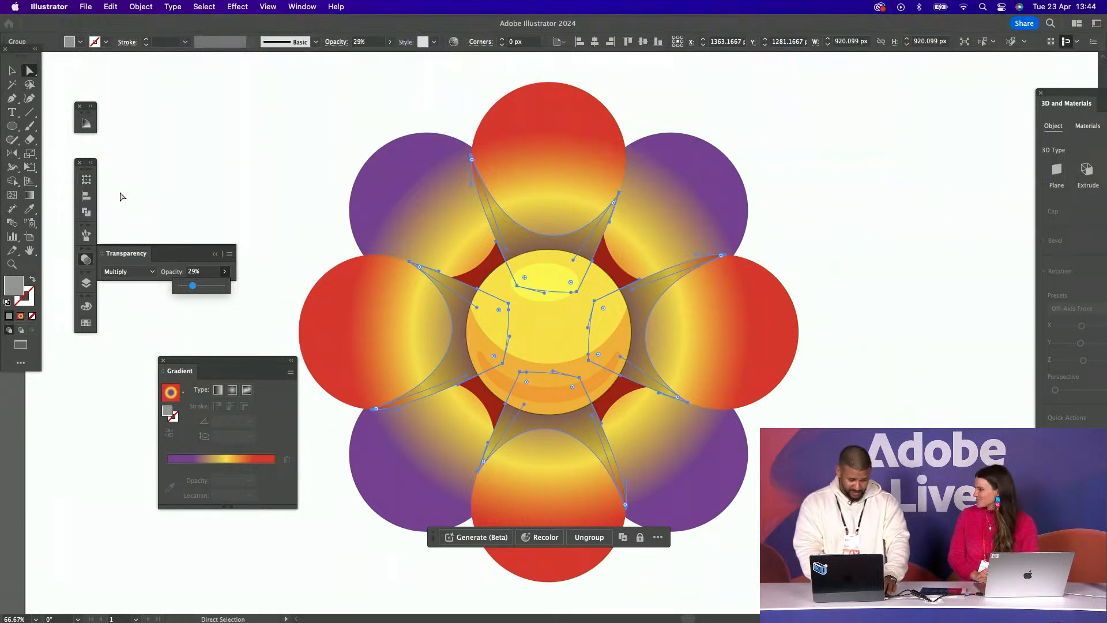
# Select the four back petals' shadows and sample the front shadows' grey Multiply appearance onto them
pyautogui.click(29, 73)
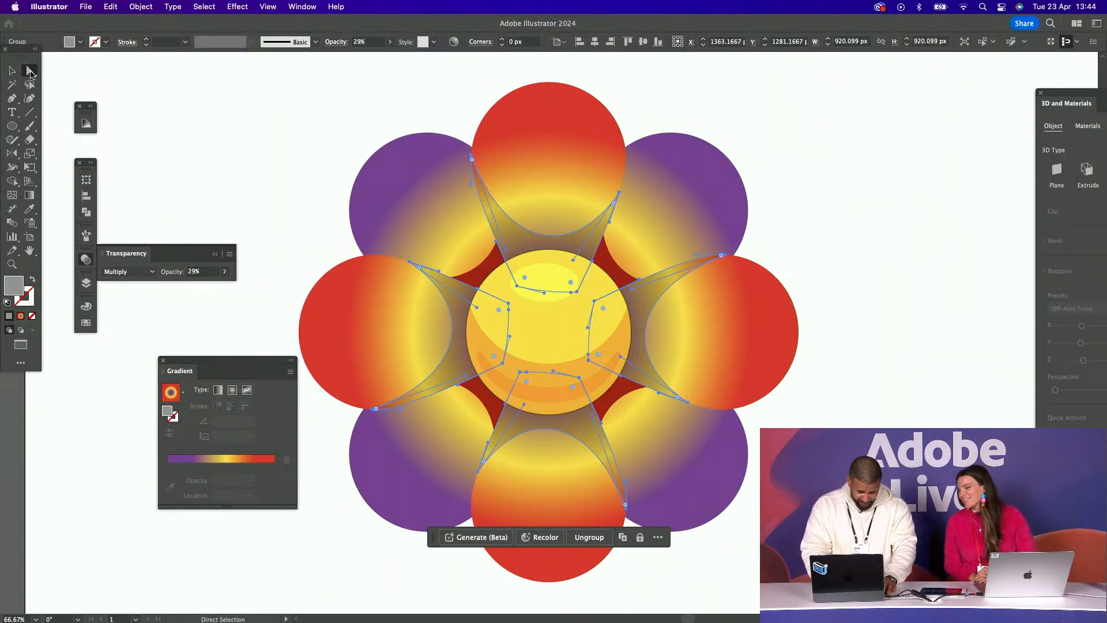
pyautogui.click(487, 266)
pyautogui.keyDown('shift'); pyautogui.click(599, 414); pyautogui.keyUp('shift')
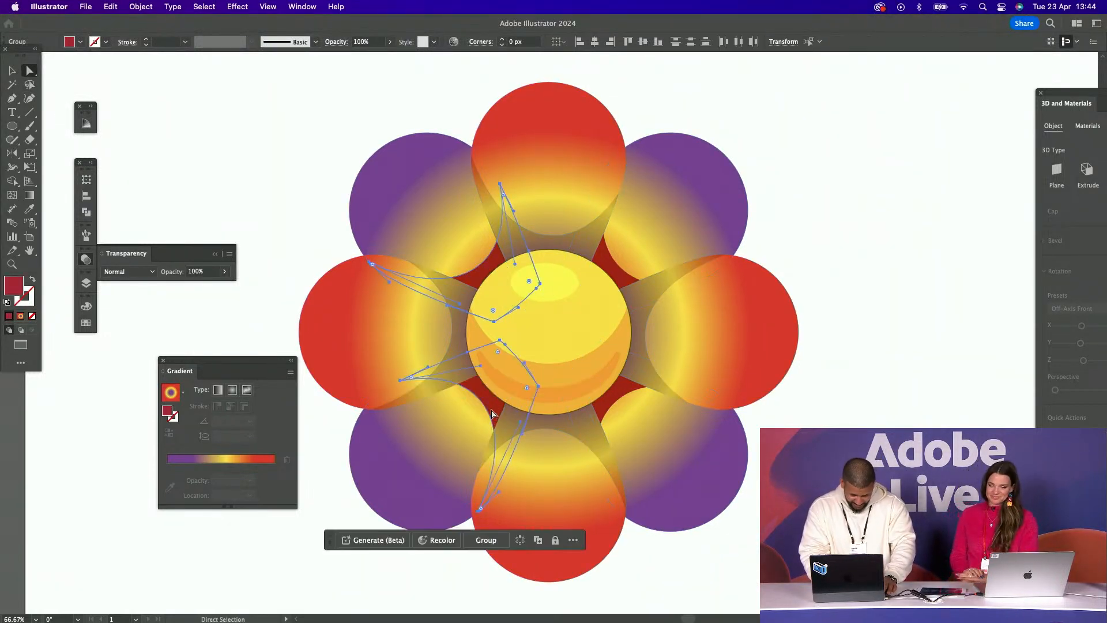
pyautogui.keyDown('shift'); pyautogui.click(626, 276); pyautogui.keyUp('shift')
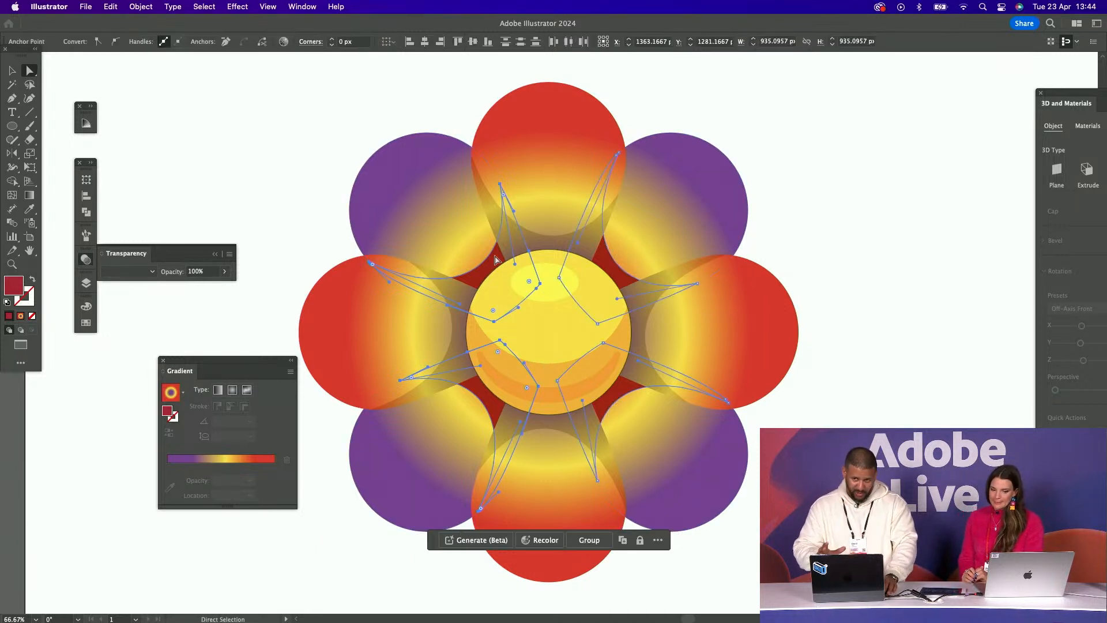
pyautogui.click(33, 212)
pyautogui.click(482, 322)
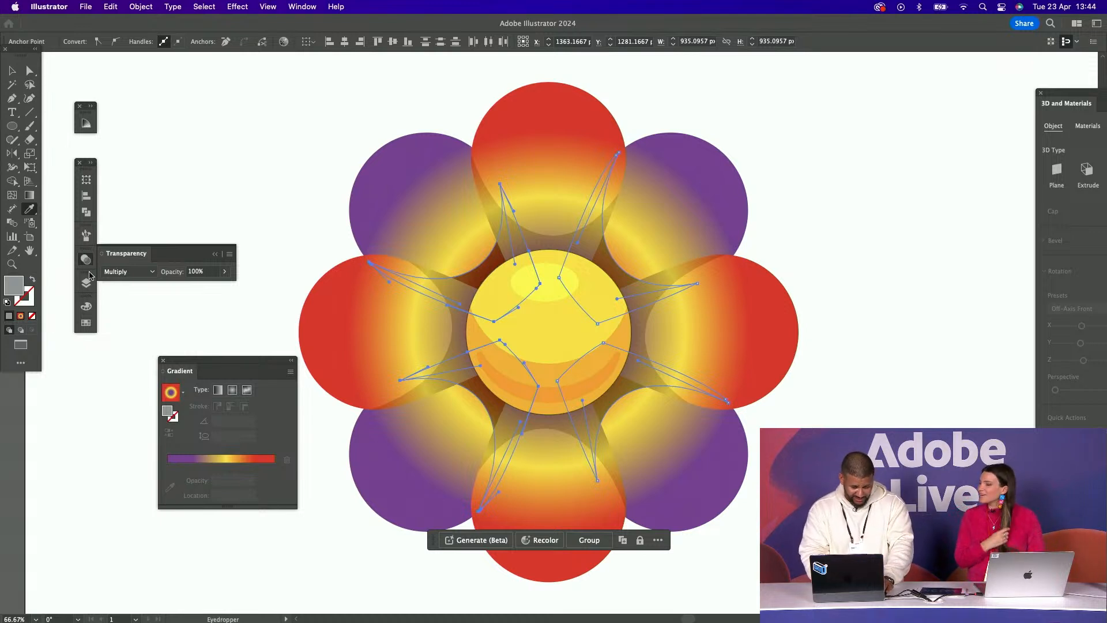
# Select the whole flower and delete it from the artboard
pyautogui.click(7, 70)
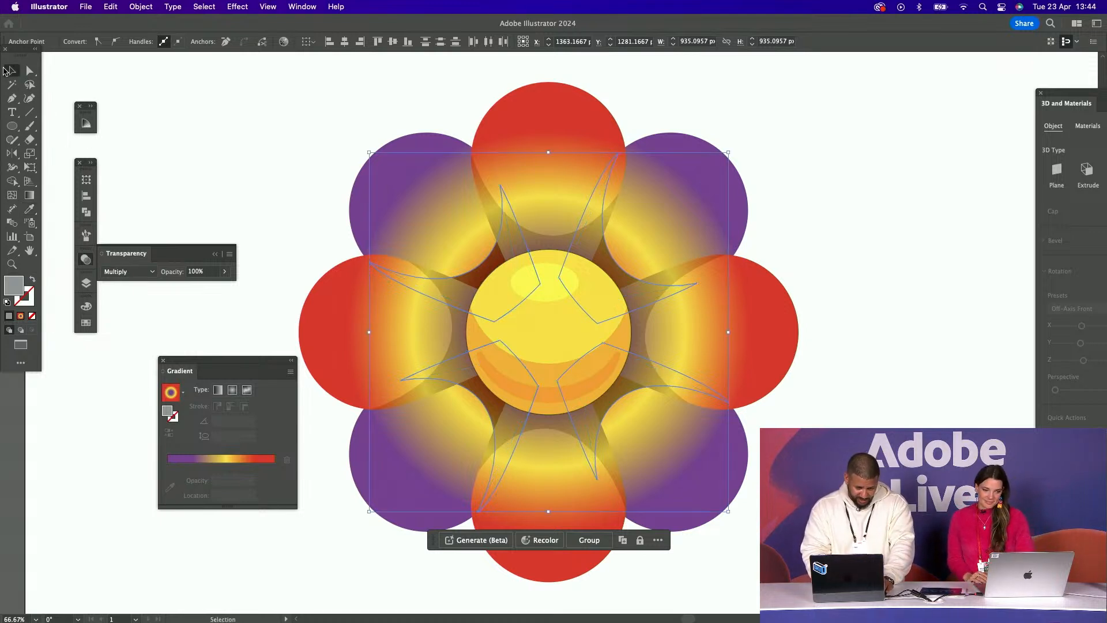
pyautogui.moveTo(355, 122); pyautogui.dragTo(801, 322)
pyautogui.press('Delete')
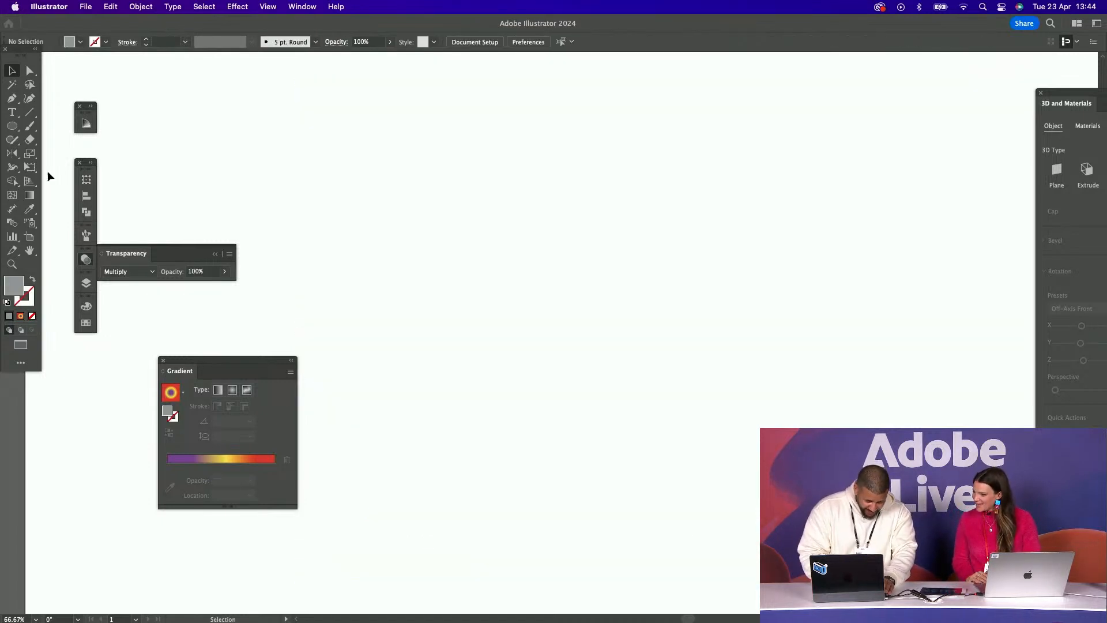
# Draw a grey rectangle about 881 by 248 px and duplicate it downward twice to form three evenly spaced horizontal bars
pyautogui.moveTo(11, 126); pyautogui.dragTo(87, 125)
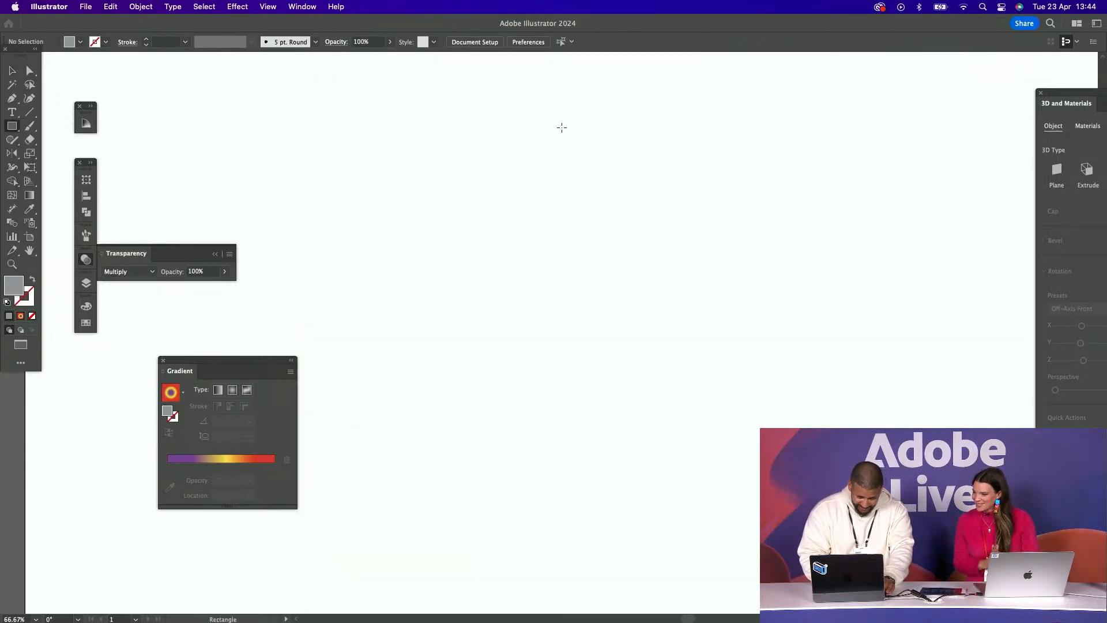
pyautogui.moveTo(445, 144)
pyautogui.mouseDown()
pyautogui.moveTo(778, 215)
pyautogui.moveTo(783, 239)
pyautogui.mouseUp()
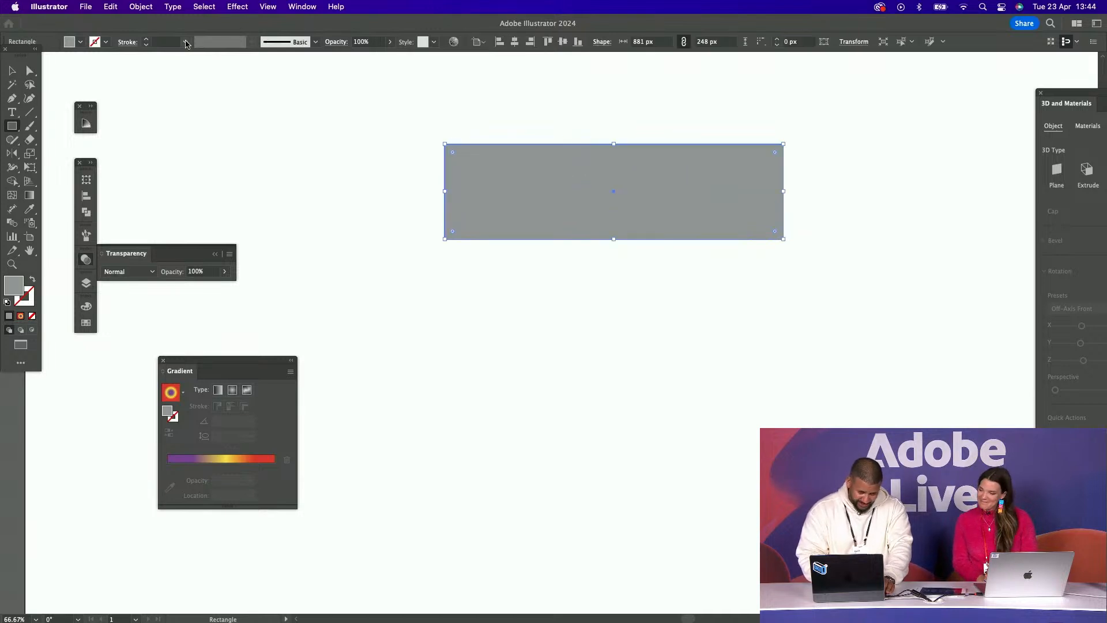
pyautogui.click(10, 71)
pyautogui.moveTo(600, 182); pyautogui.dragTo(584, 304)
pyautogui.hotkey('ctrl', 'd')
# Group the three bars and stretch the group horizontally to about 1151 px wide
pyautogui.moveTo(573, 134); pyautogui.dragTo(622, 516)
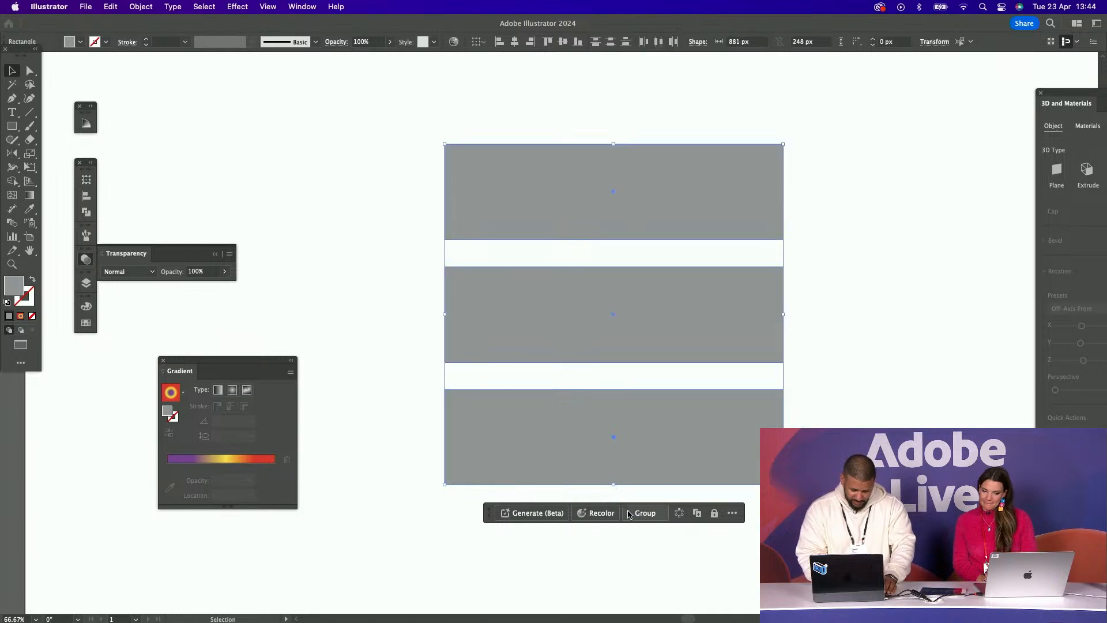
pyautogui.click(643, 513)
pyautogui.moveTo(784, 314); pyautogui.dragTo(887, 321)
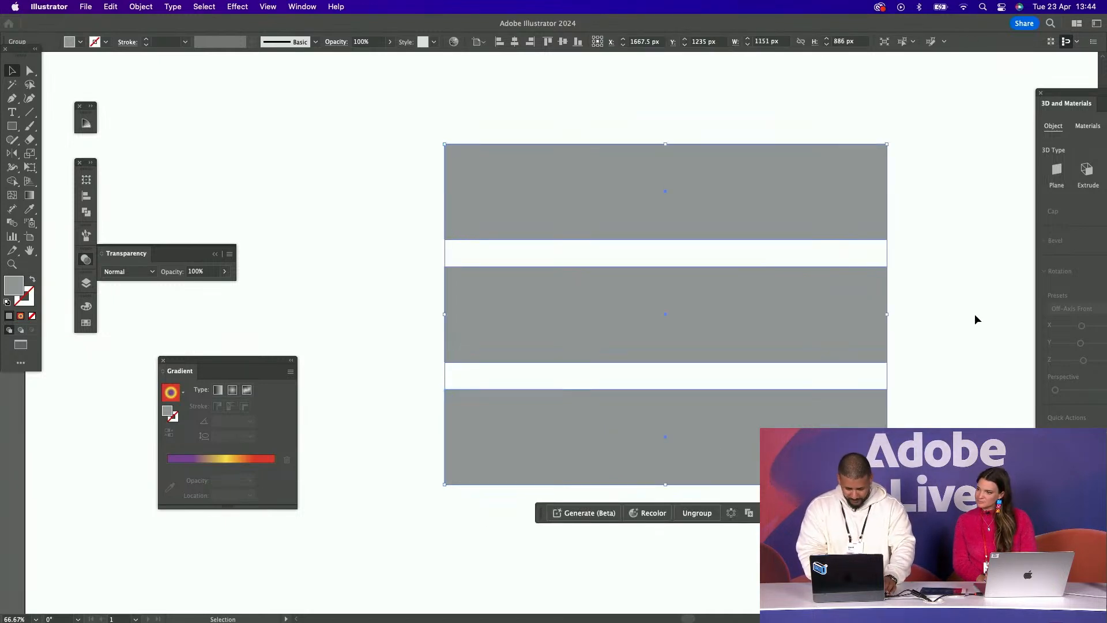
# Lay a copy of the bar group rotated 90° over the original and split the overlapping shapes with Pathfinder Divide
pyautogui.moveTo(886, 252); pyautogui.dragTo(678, 196)
pyautogui.press('super+a')
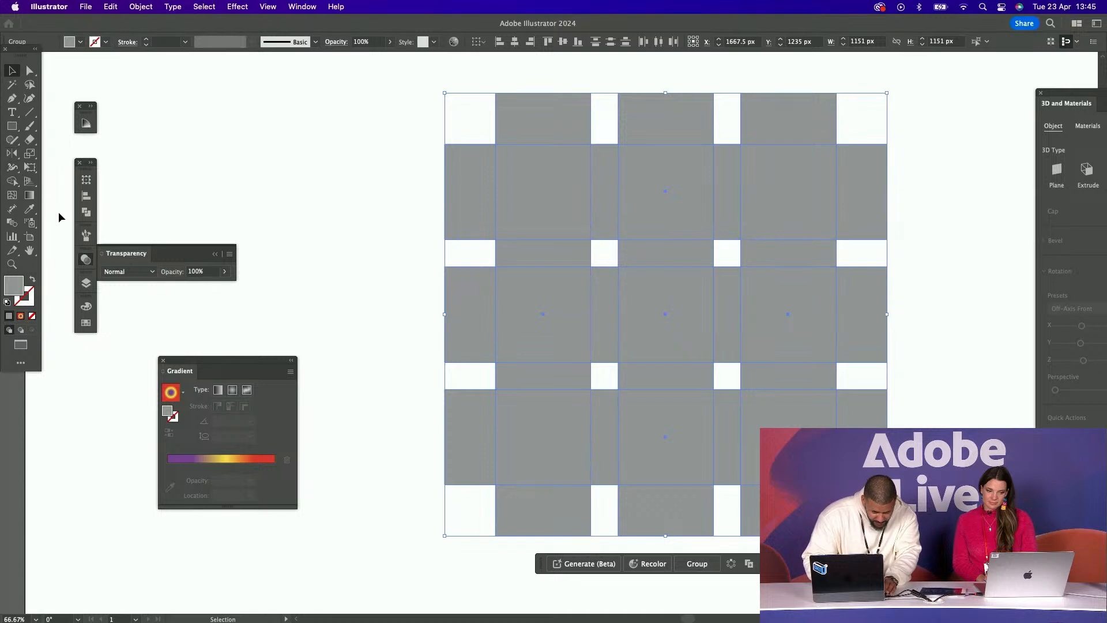
pyautogui.click(87, 212)
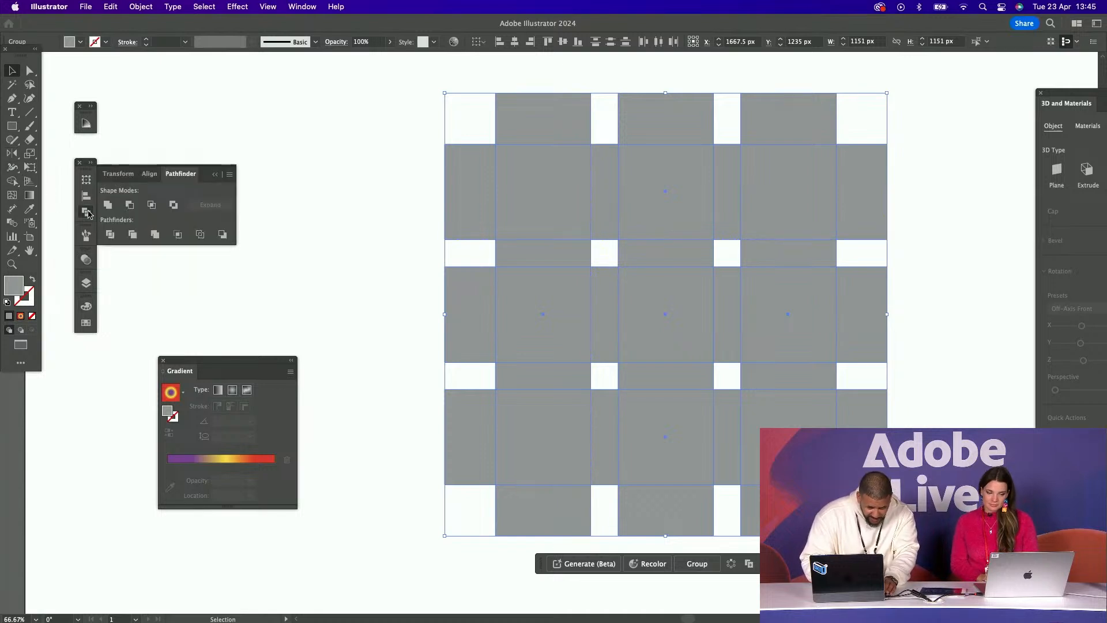
pyautogui.click(110, 235)
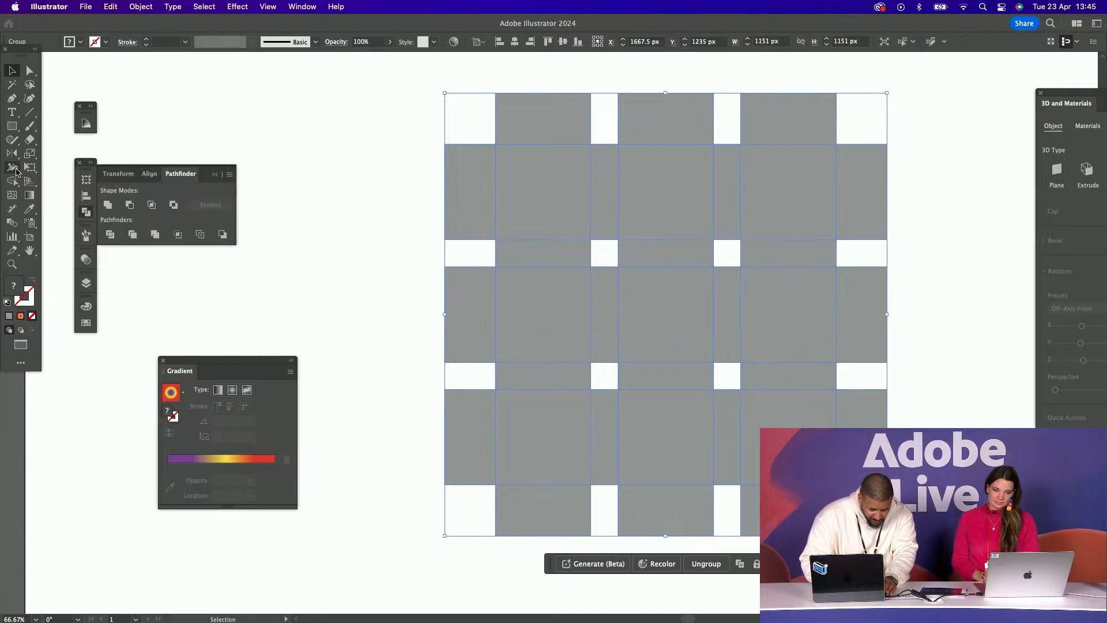
# Merge the grid cells along an S-shaped path with Shape Builder and isolate the S by removing the leftover pieces
pyautogui.click(12, 181)
pyautogui.moveTo(783, 213)
pyautogui.mouseDown()
pyautogui.moveTo(566, 214)
pyautogui.moveTo(559, 257)
pyautogui.moveTo(588, 317)
pyautogui.moveTo(757, 309)
pyautogui.moveTo(769, 329)
pyautogui.moveTo(762, 399)
pyautogui.moveTo(718, 414)
pyautogui.moveTo(670, 407)
pyautogui.moveTo(568, 435)
pyautogui.mouseUp()
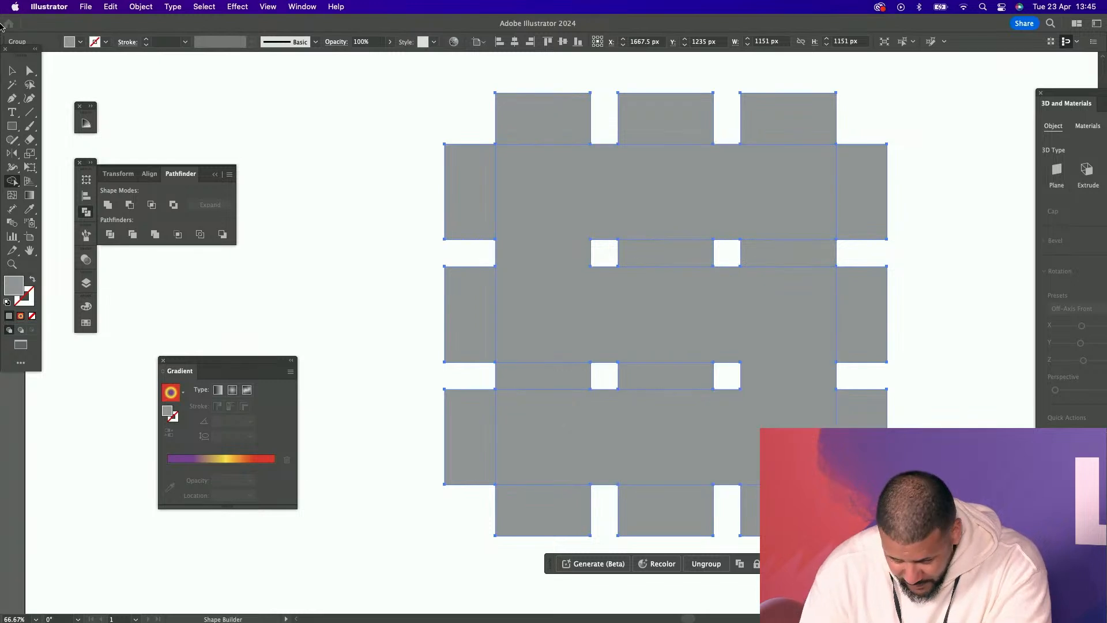
pyautogui.click(30, 71)
pyautogui.click(559, 224)
pyautogui.press('Delete')
pyautogui.moveTo(403, 80); pyautogui.dragTo(913, 621)
pyautogui.press('Delete')
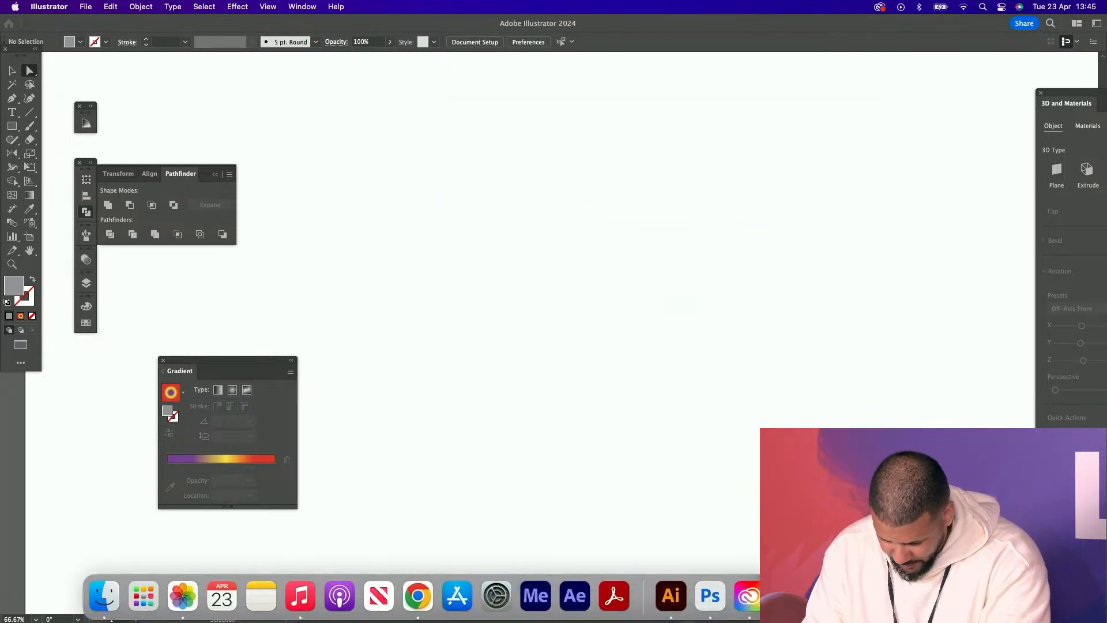
pyautogui.press('super+z')
# Fill the S with the purple-yellow-red radial gradient and redraw the gradient downward at -90° from above the shape
pyautogui.click(190, 465)
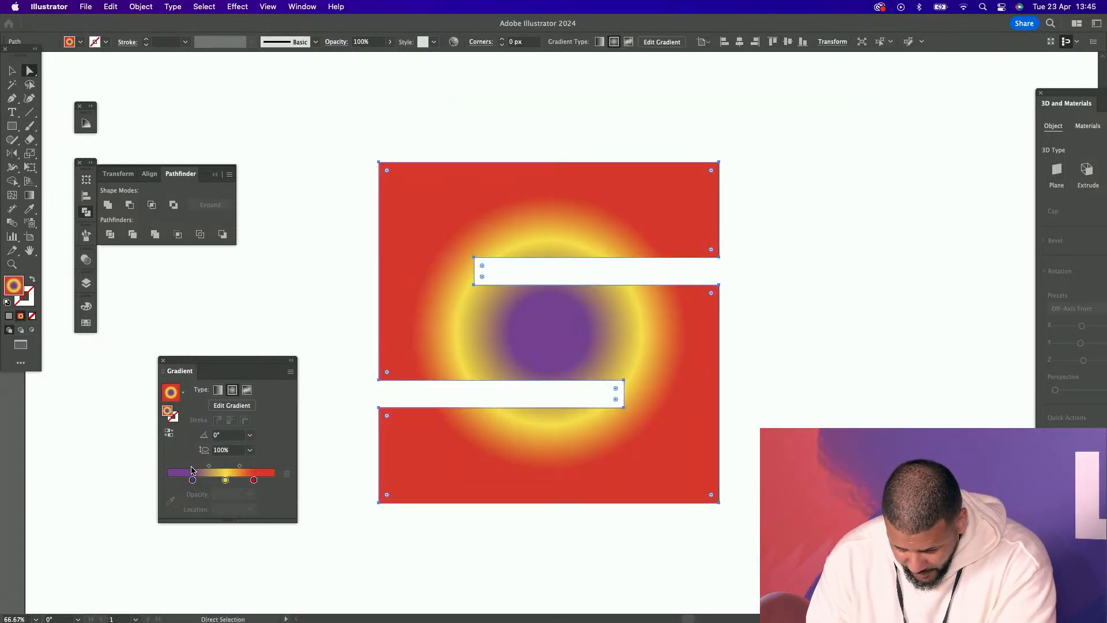
pyautogui.click(29, 195)
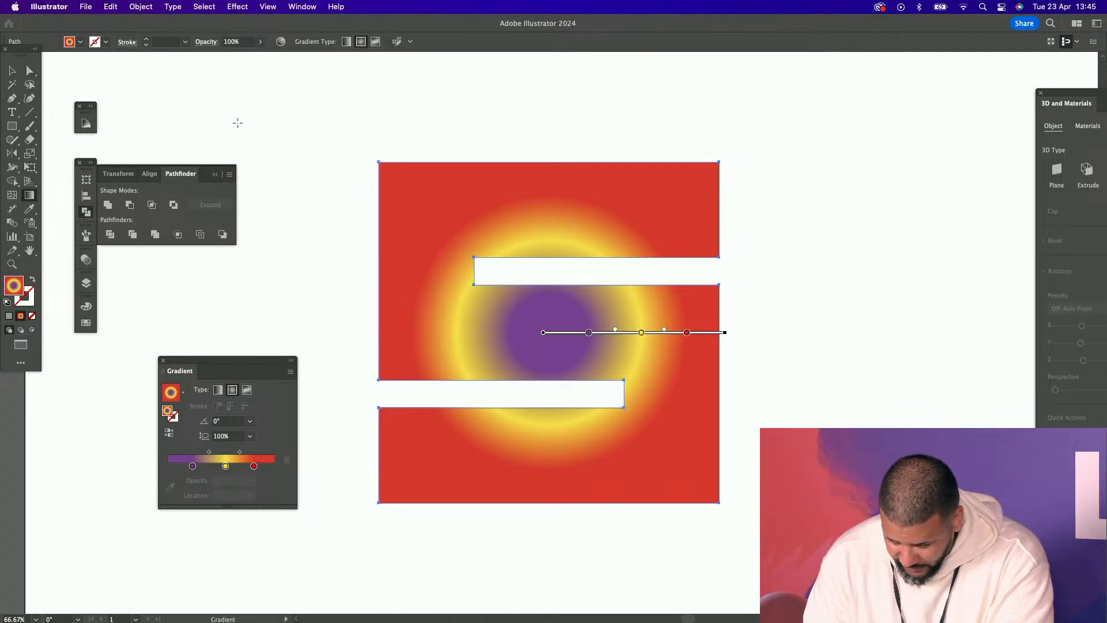
pyautogui.moveTo(517, 117); pyautogui.dragTo(518, 465)
pyautogui.scroll(6, 593, 464)
pyautogui.hscroll(4, 593, 464)
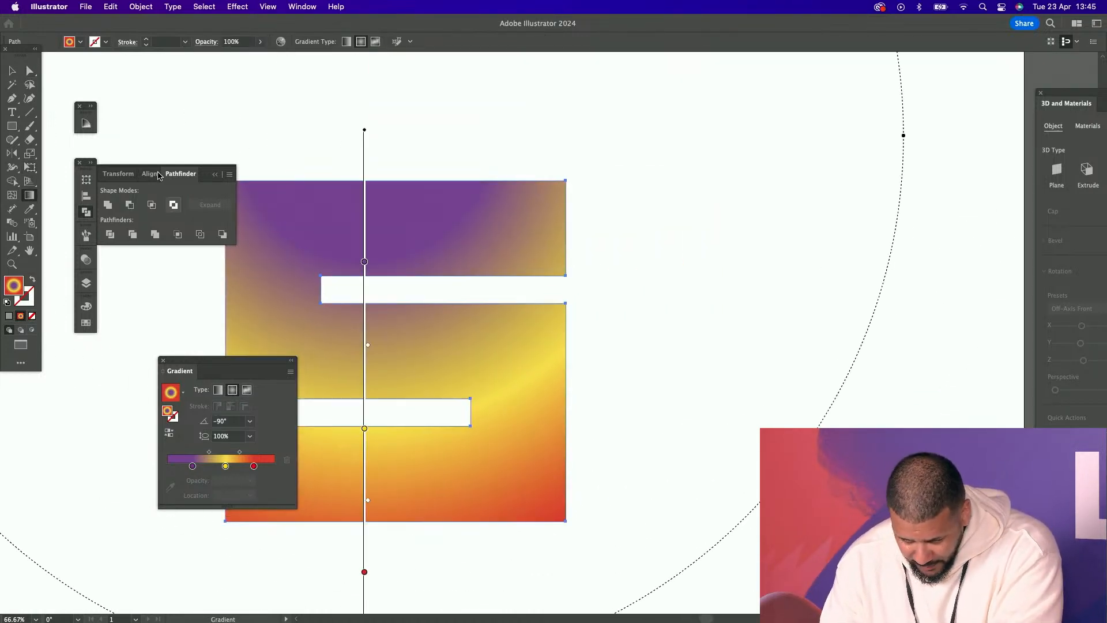
# Place a copy of the gradient S up and to the right of the original and fill the copy with the orange swatch
pyautogui.click(31, 72)
pyautogui.click(692, 247)
pyautogui.click(444, 229)
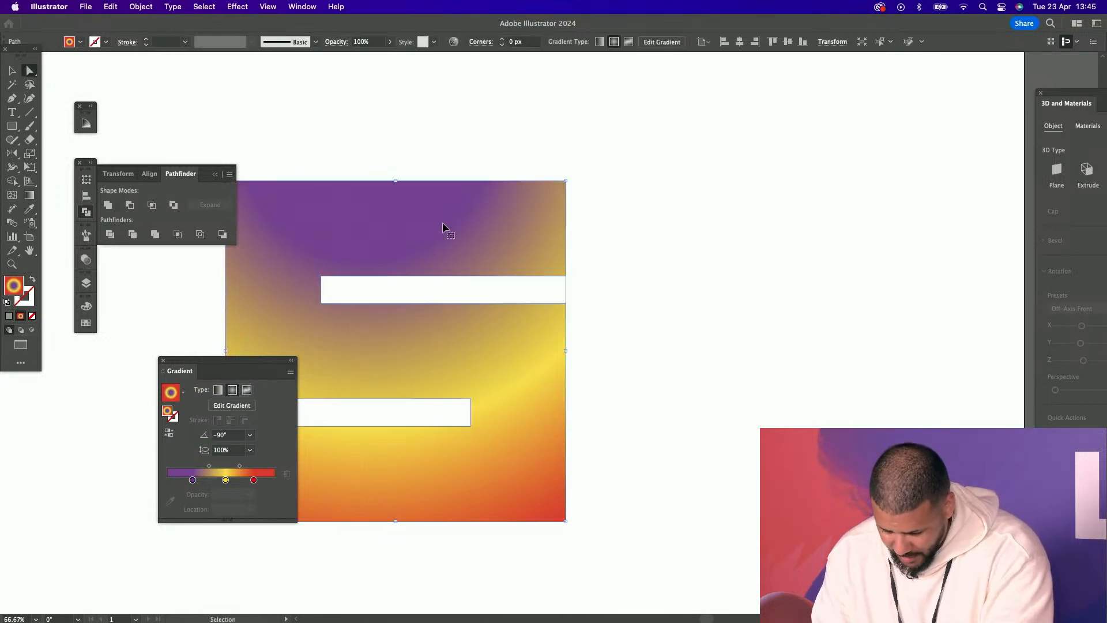
pyautogui.moveTo(441, 222); pyautogui.dragTo(766, 162)
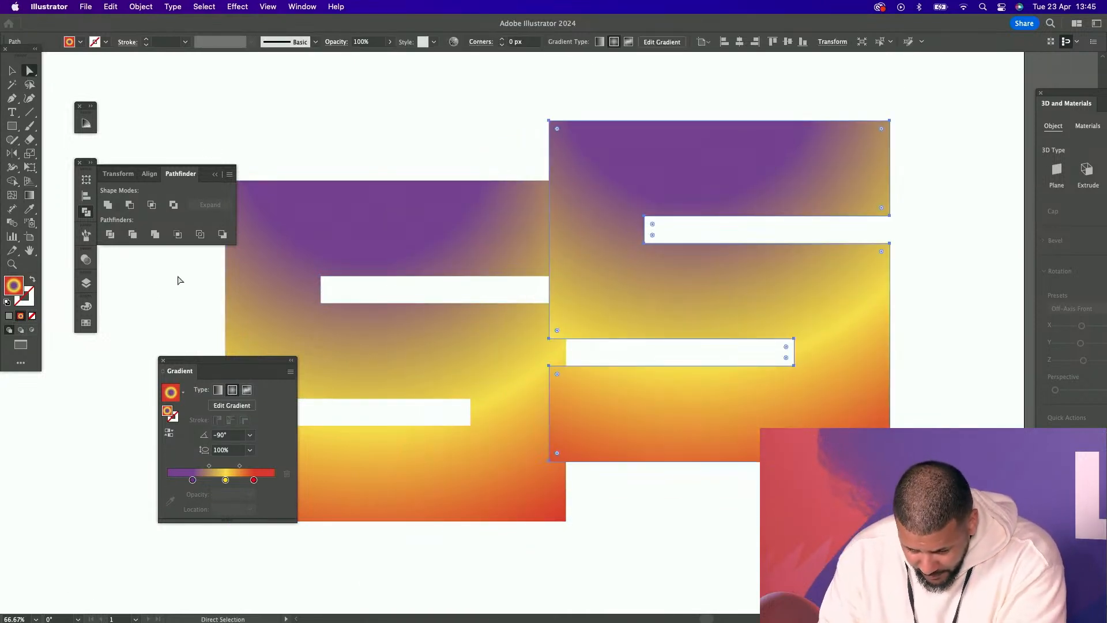
pyautogui.click(86, 324)
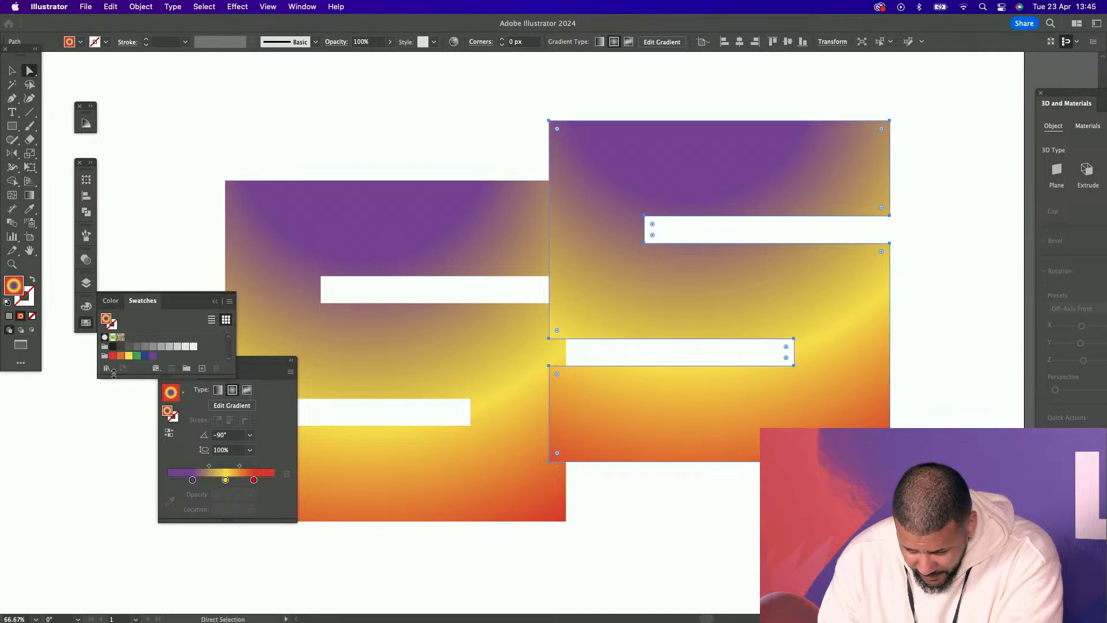
pyautogui.click(123, 356)
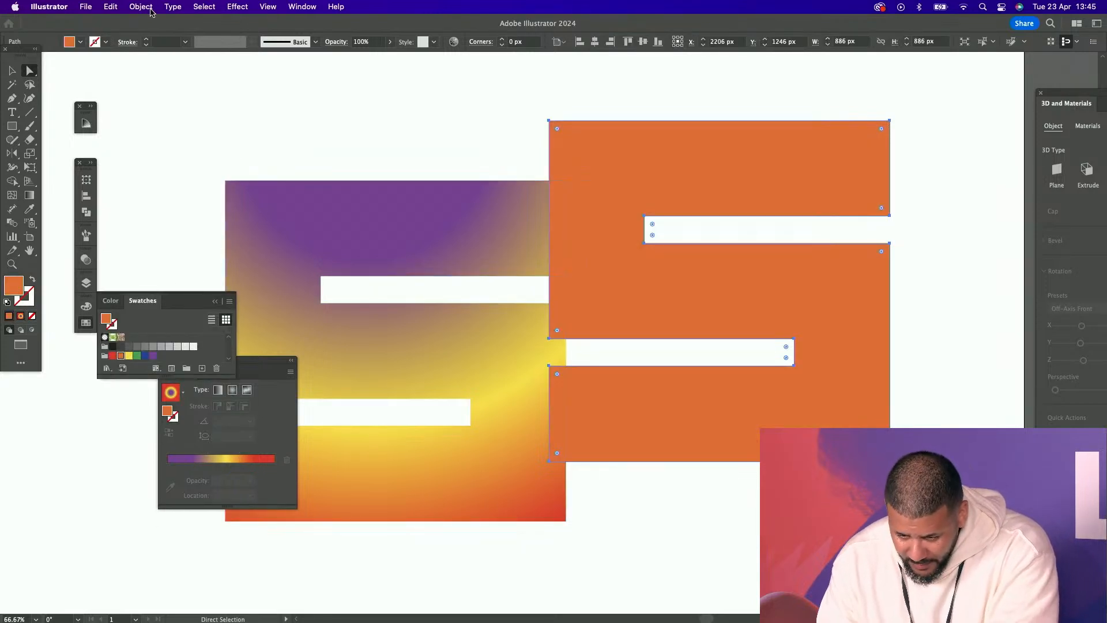
# Apply the classic 3D Extrude & Bevel effect to the orange S with an extrude depth of 640 pt
pyautogui.click(237, 6)
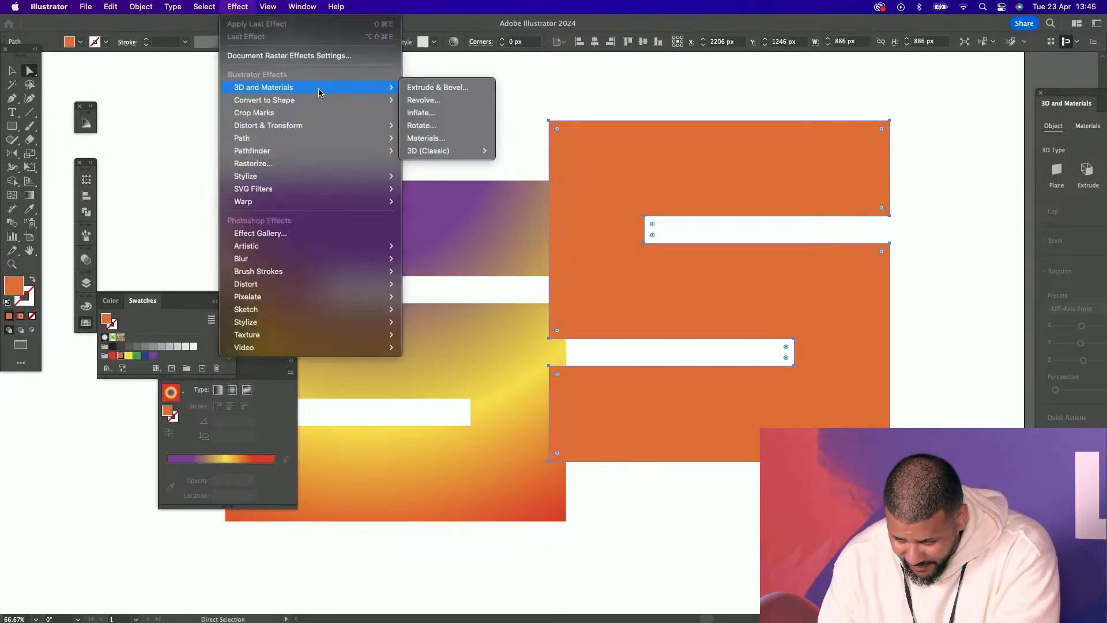
pyautogui.moveTo(379, 85)
pyautogui.moveTo(470, 152)
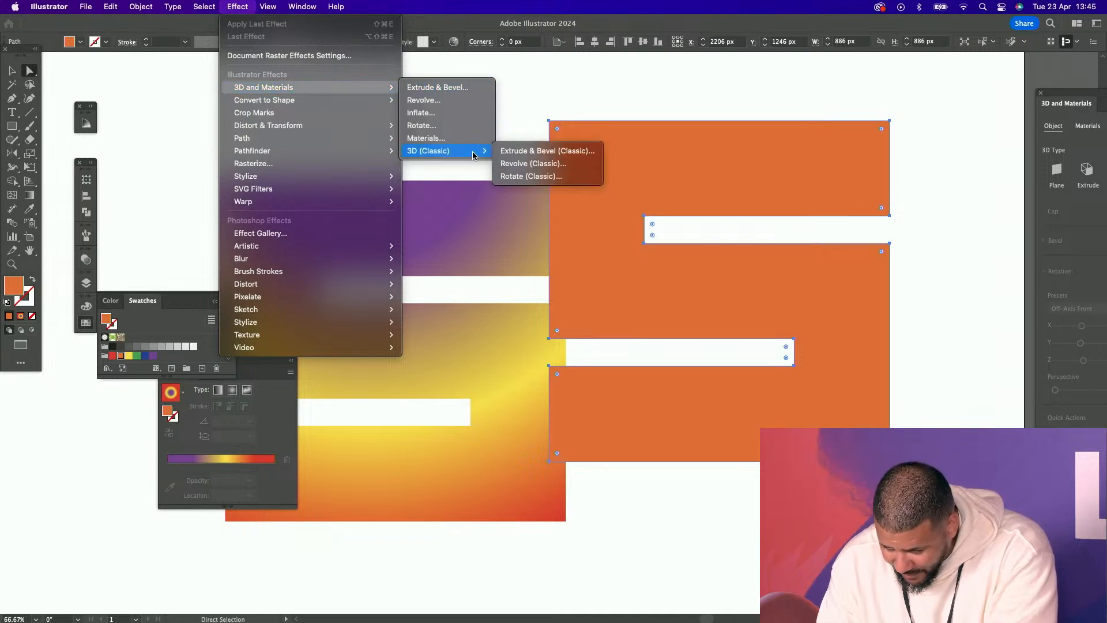
pyautogui.click(534, 154)
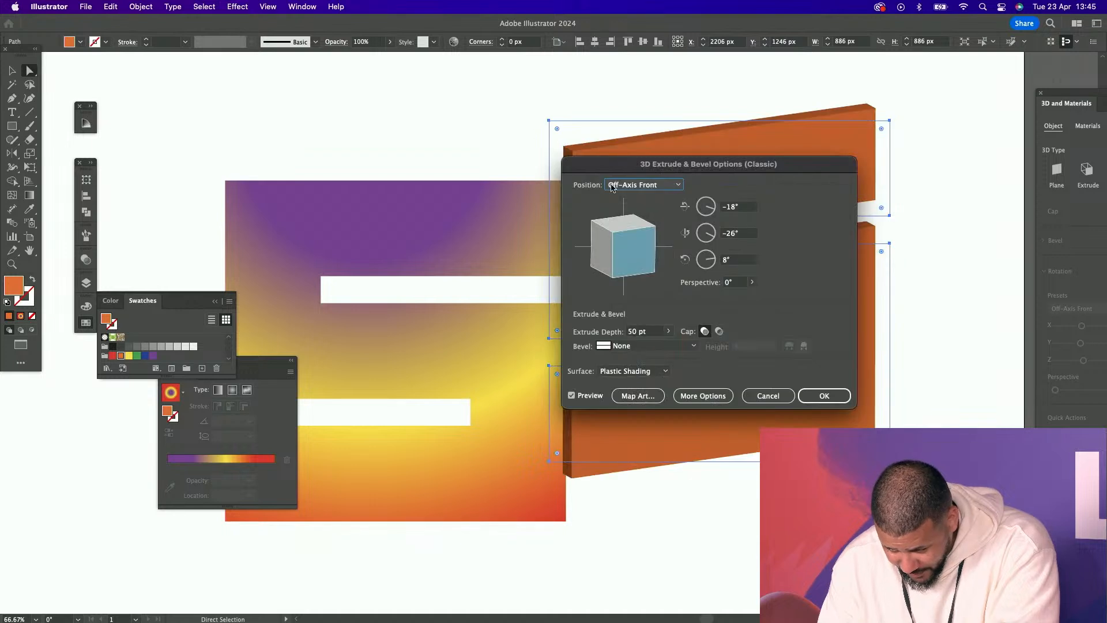
pyautogui.click(665, 331)
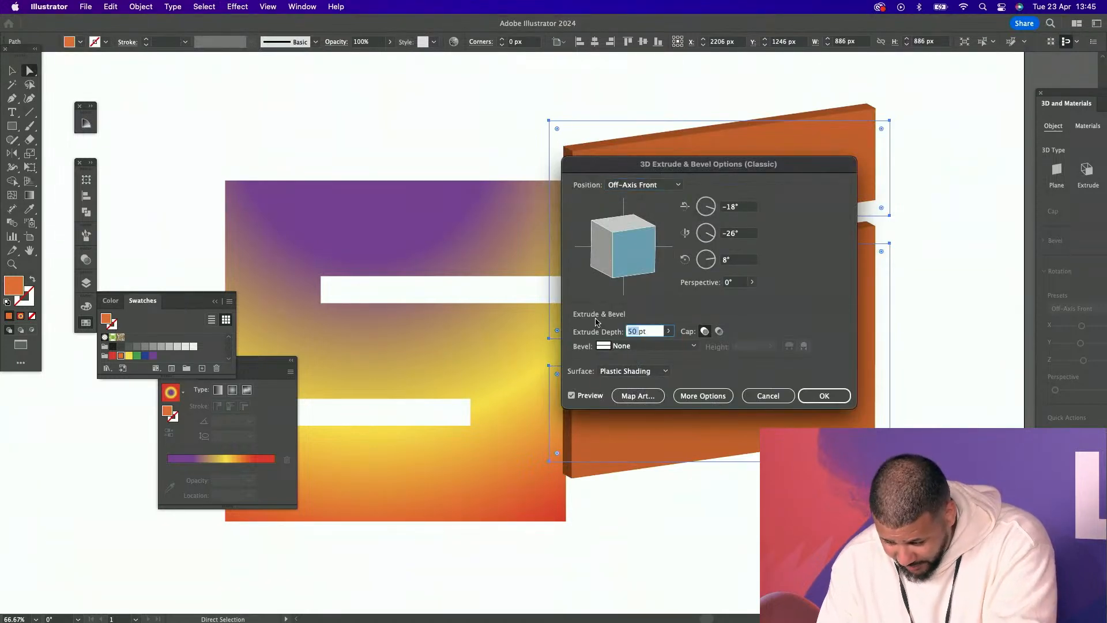
pyautogui.hotkey('shift', 'Up')
pyautogui.hotkey('shift', 'Up')
pyautogui.hotkey('shift', 'Up')
pyautogui.hotkey('shift', 'Up')
pyautogui.hotkey('shift', 'Up')
pyautogui.hotkey('shift', 'Up')
pyautogui.hotkey('shift', 'Up')
pyautogui.hotkey('shift', 'Up')
pyautogui.hotkey('shift', 'Up')
pyautogui.hotkey('shift', 'Up')
pyautogui.hotkey('shift', 'Up')
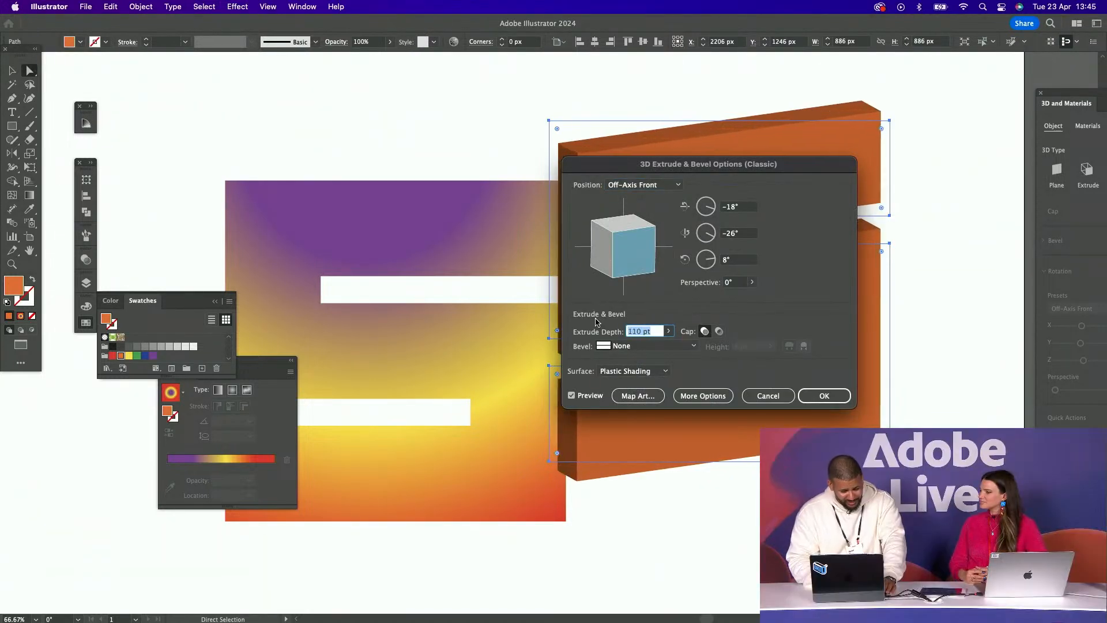
pyautogui.hotkey('shift', 'Down')
pyautogui.hotkey('shift', 'Up')
pyautogui.hotkey('shift', 'Up')
pyautogui.hotkey('shift', 'Up')
pyautogui.hotkey('shift', 'Up')
pyautogui.hotkey('shift', 'Up')
pyautogui.hotkey('shift', 'Up')
pyautogui.hotkey('shift', 'Up')
pyautogui.hotkey('shift', 'Up')
pyautogui.hotkey('shift', 'Up')
pyautogui.hotkey('shift', 'Up')
pyautogui.hotkey('shift', 'Up')
pyautogui.hotkey('shift', 'Up')
pyautogui.hotkey('shift', 'Up')
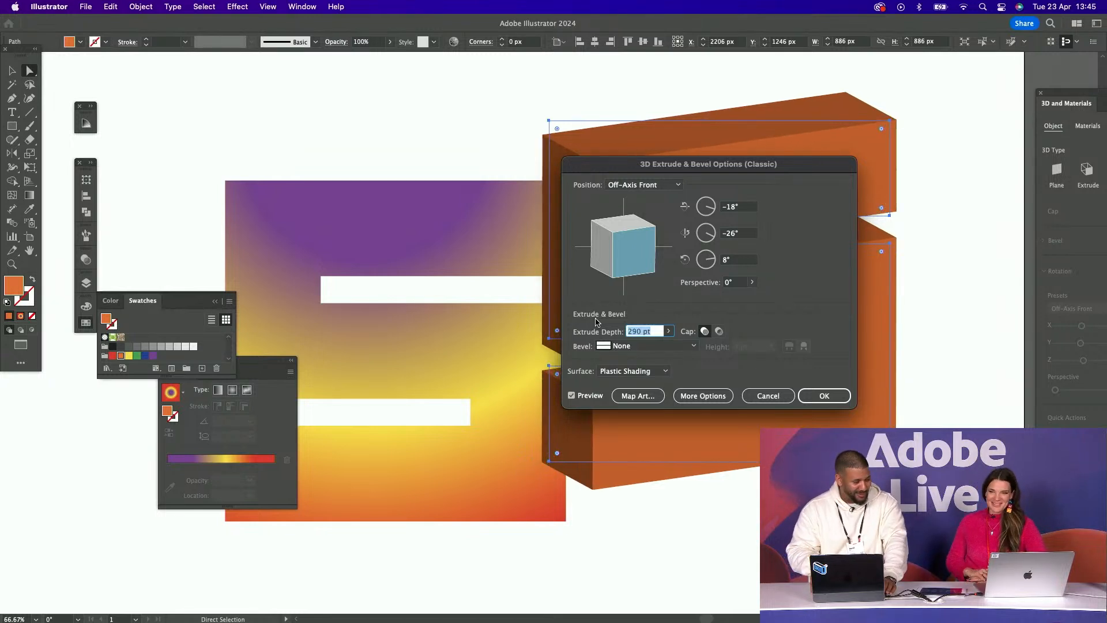
pyautogui.hotkey('shift', 'Up')
pyautogui.hotkey('shift', 'Up')
pyautogui.hotkey('shift', 'Up')
pyautogui.hotkey('shift', 'Up')
pyautogui.hotkey('shift', 'Up')
pyautogui.hotkey('shift', 'Up')
pyautogui.hotkey('shift', 'Up')
pyautogui.hotkey('shift', 'Up')
pyautogui.hotkey('shift', 'Up')
pyautogui.hotkey('shift', 'Up')
pyautogui.hotkey('shift', 'Up')
pyautogui.hotkey('shift', 'Up')
pyautogui.hotkey('shift', 'Up')
pyautogui.hotkey('shift', 'Up')
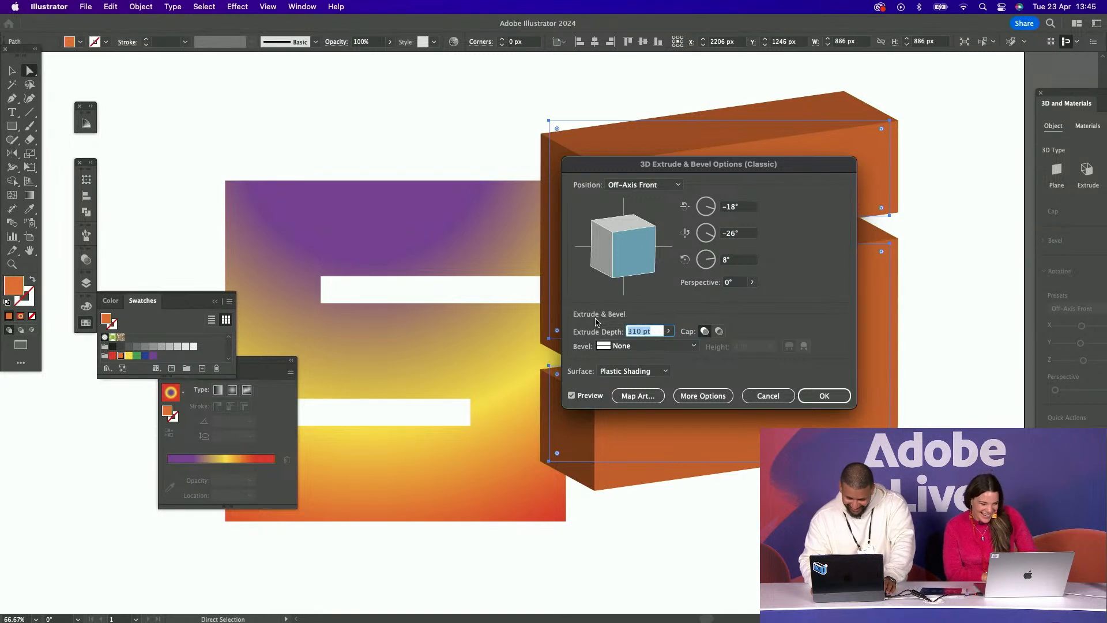
pyautogui.hotkey('shift', 'Up')
pyautogui.hotkey('shift', 'Up')
pyautogui.hotkey('shift', 'Up')
pyautogui.hotkey('shift', 'Up')
pyautogui.hotkey('shift', 'Up')
pyautogui.hotkey('shift', 'Up')
pyautogui.hotkey('shift', 'Up')
pyautogui.hotkey('shift', 'Up')
pyautogui.hotkey('shift', 'Up')
pyautogui.hotkey('shift', 'Up')
pyautogui.hotkey('shift', 'Up')
pyautogui.hotkey('shift', 'Up')
pyautogui.hotkey('shift', 'Up')
pyautogui.hotkey('shift', 'Up')
pyautogui.hotkey('shift', 'Up')
pyautogui.hotkey('shift', 'Up')
pyautogui.hotkey('shift', 'Up')
pyautogui.hotkey('shift', 'Up')
pyautogui.hotkey('shift', 'Up')
pyautogui.hotkey('shift', 'Up')
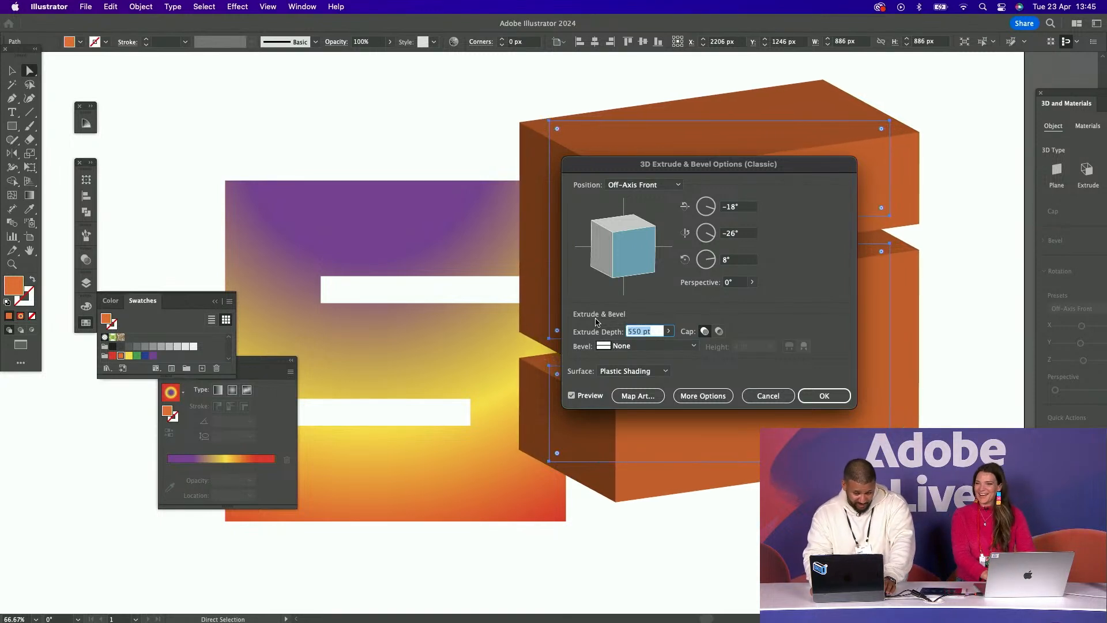
pyautogui.click(832, 395)
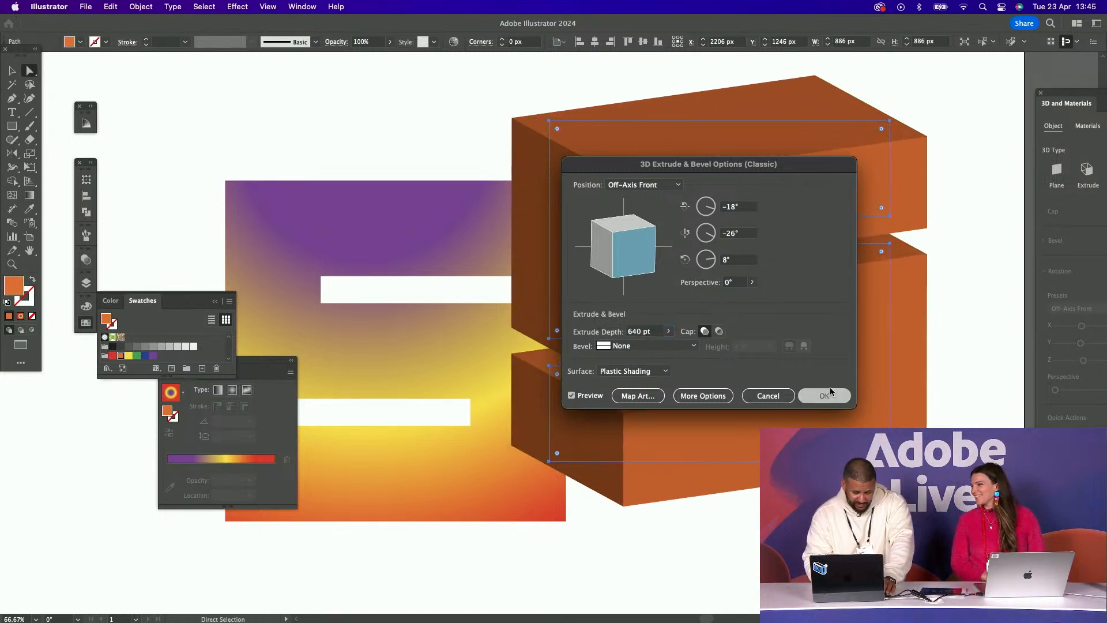
# Expand the appearance of the extruded orange S into separate editable faces
pyautogui.click(138, 7)
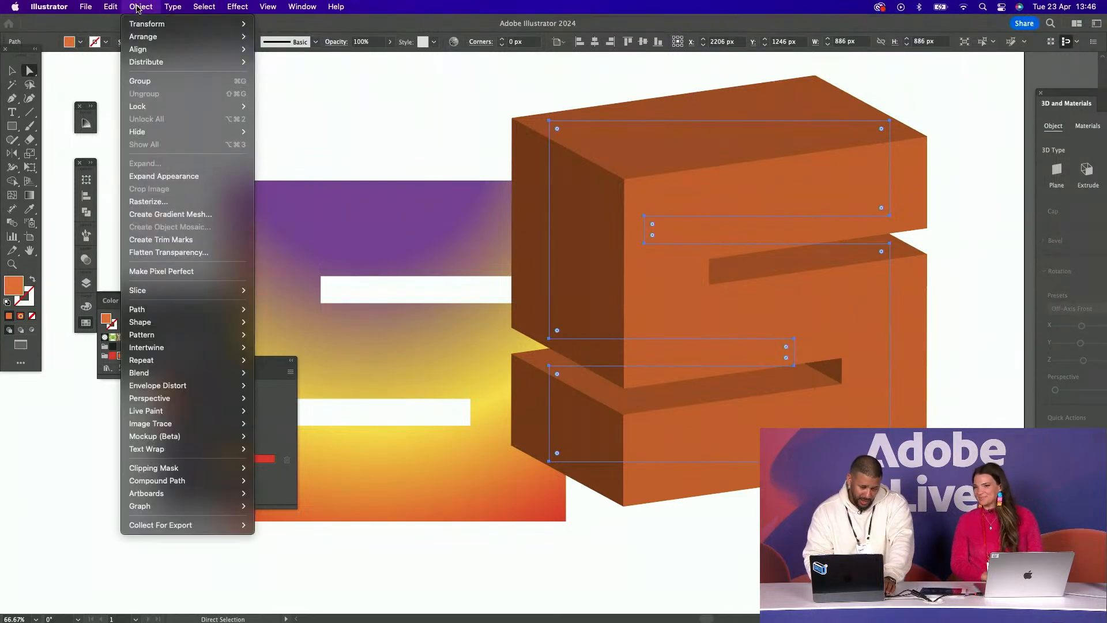
pyautogui.click(164, 176)
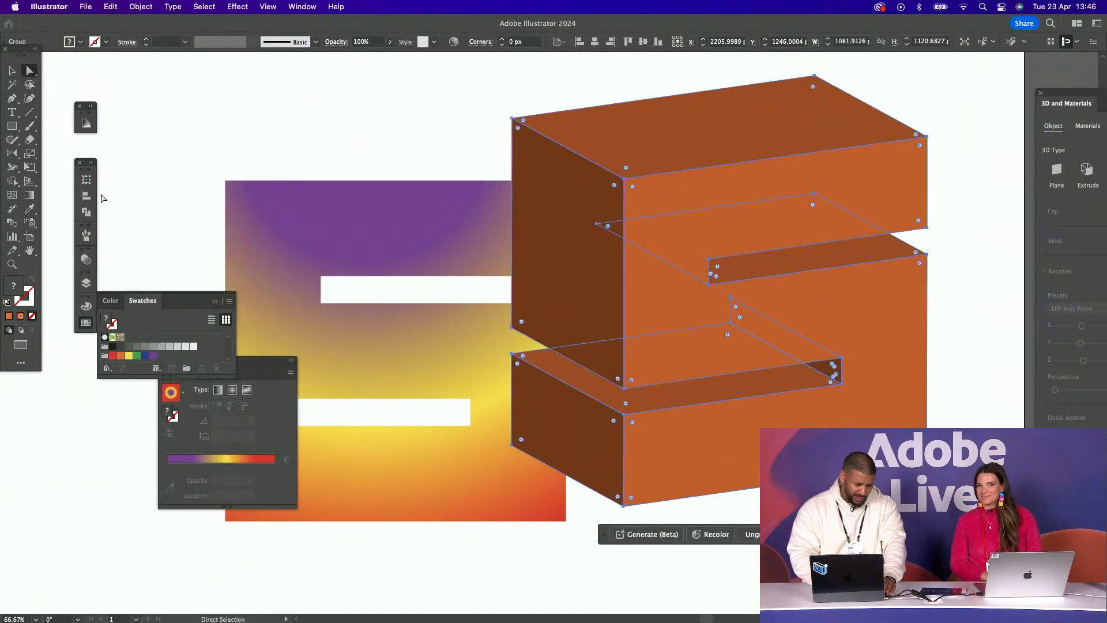
pyautogui.click(367, 142)
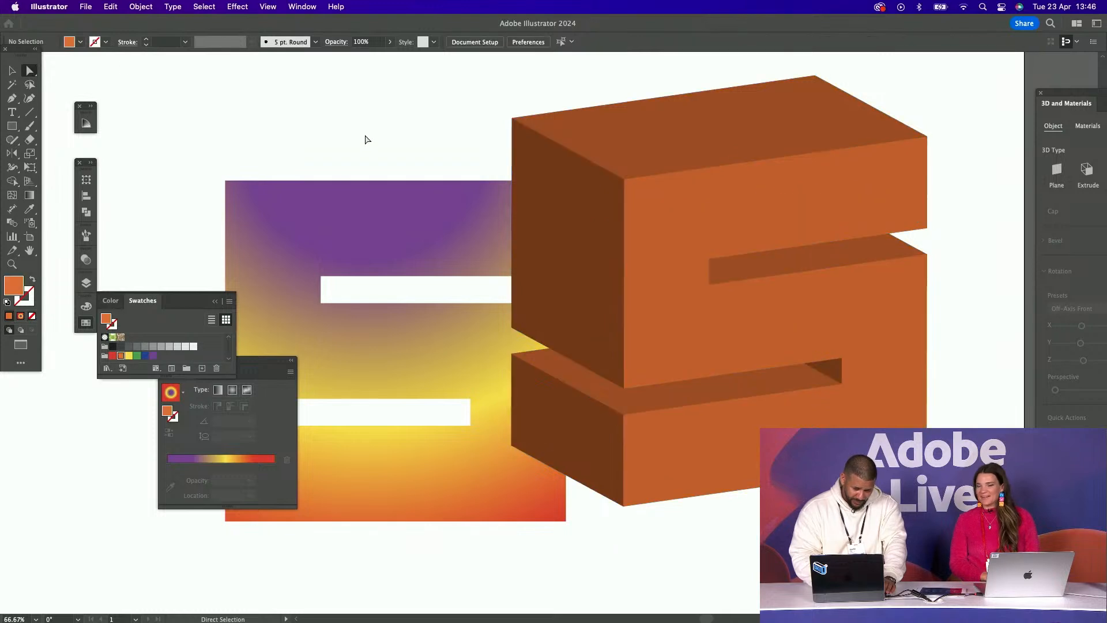
# Select the two dark side faces on the left of the extruded S together
pyautogui.click(602, 293)
pyautogui.keyDown('shift'); pyautogui.click(583, 452); pyautogui.keyUp('shift')
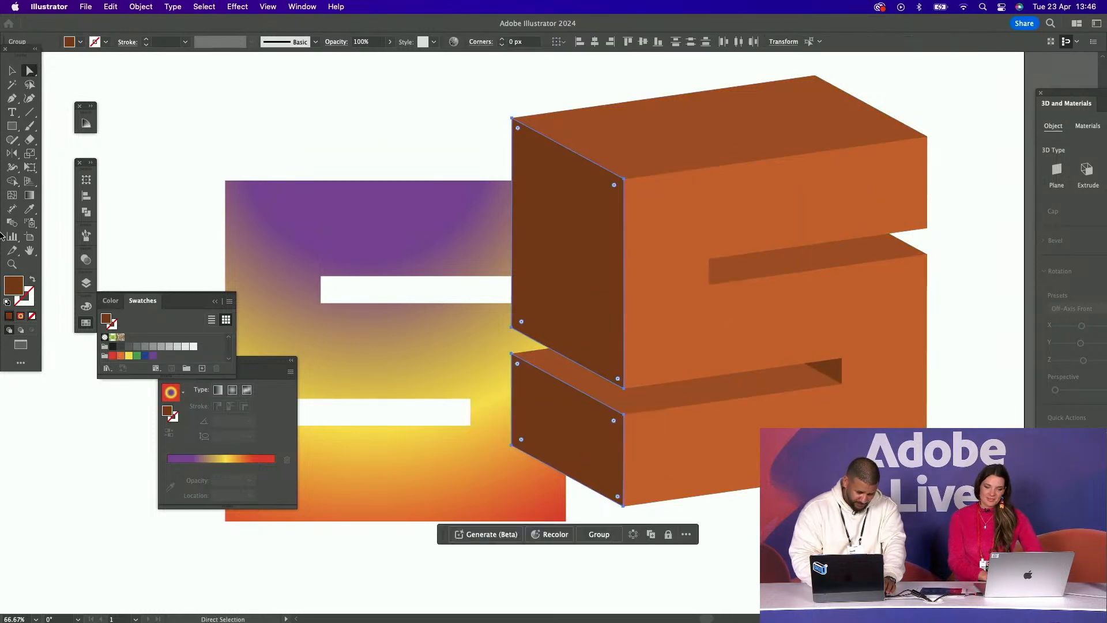
# Apply the flat S's purple-yellow-red gradient to the 3D S's side faces as a linear gradient running diagonally downwards
pyautogui.click(29, 208)
pyautogui.click(338, 237)
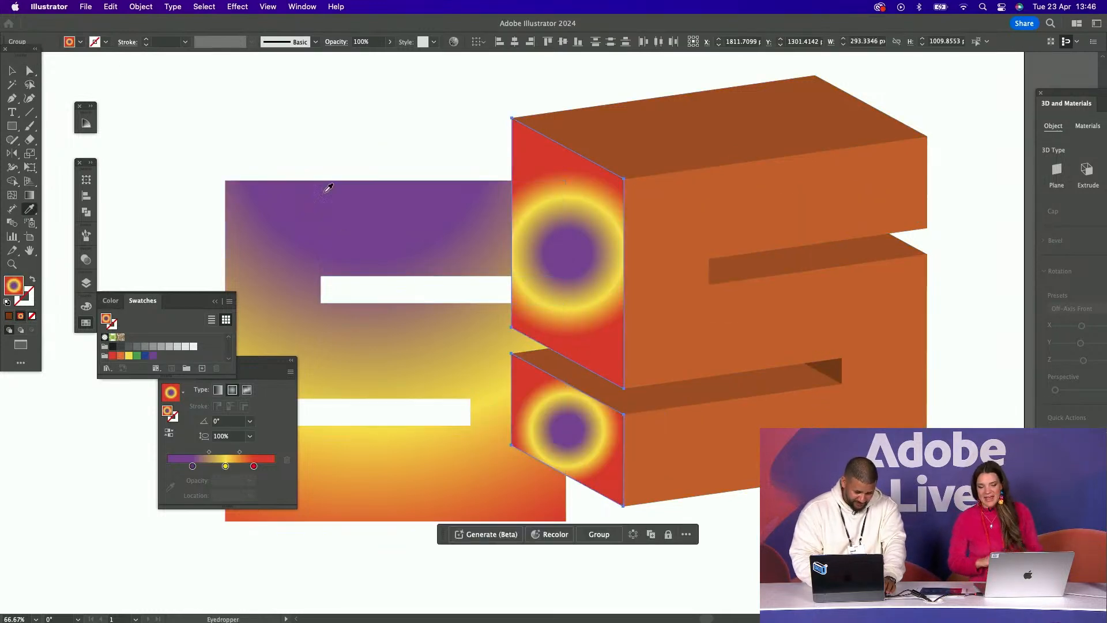
pyautogui.click(29, 195)
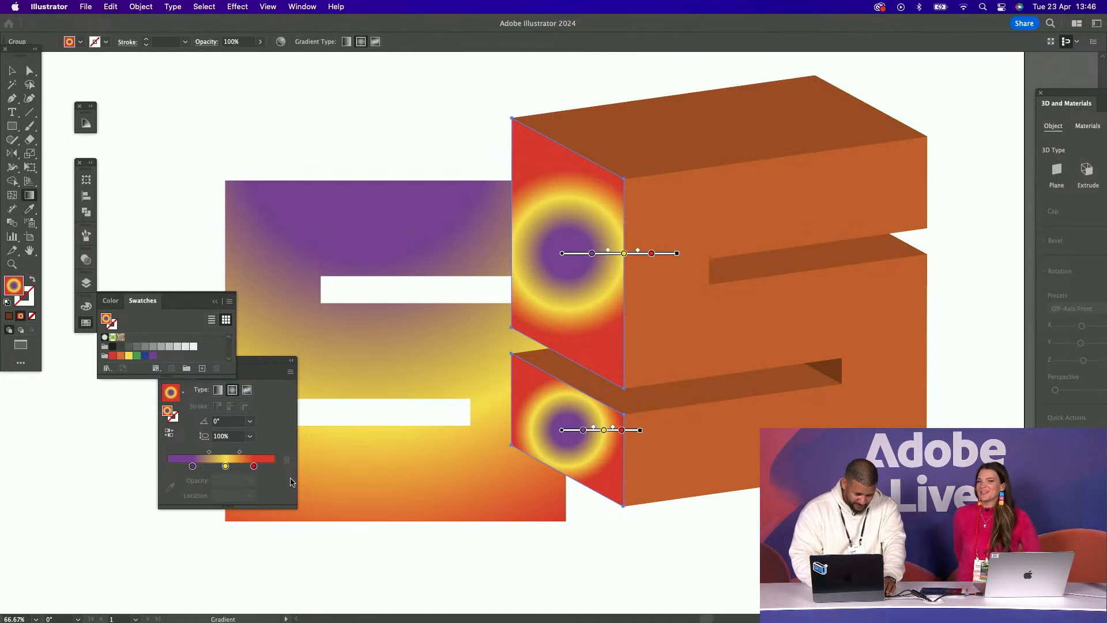
pyautogui.click(218, 390)
pyautogui.moveTo(474, 167); pyautogui.dragTo(578, 459)
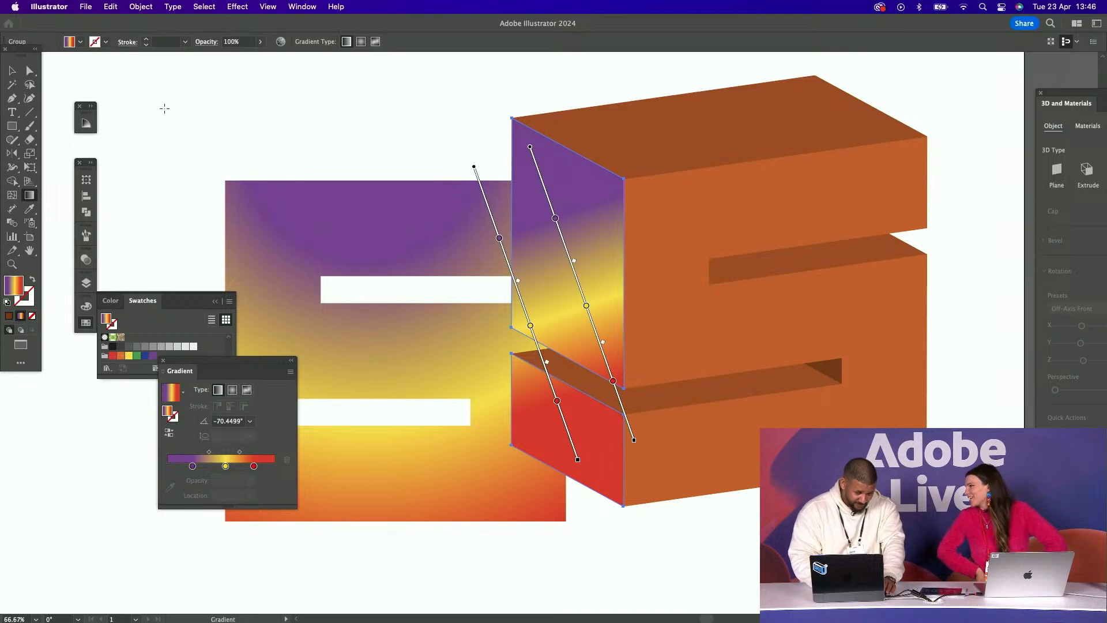
# Fill the 3D S's three upward-facing surfaces with the orange swatch
pyautogui.click(29, 70)
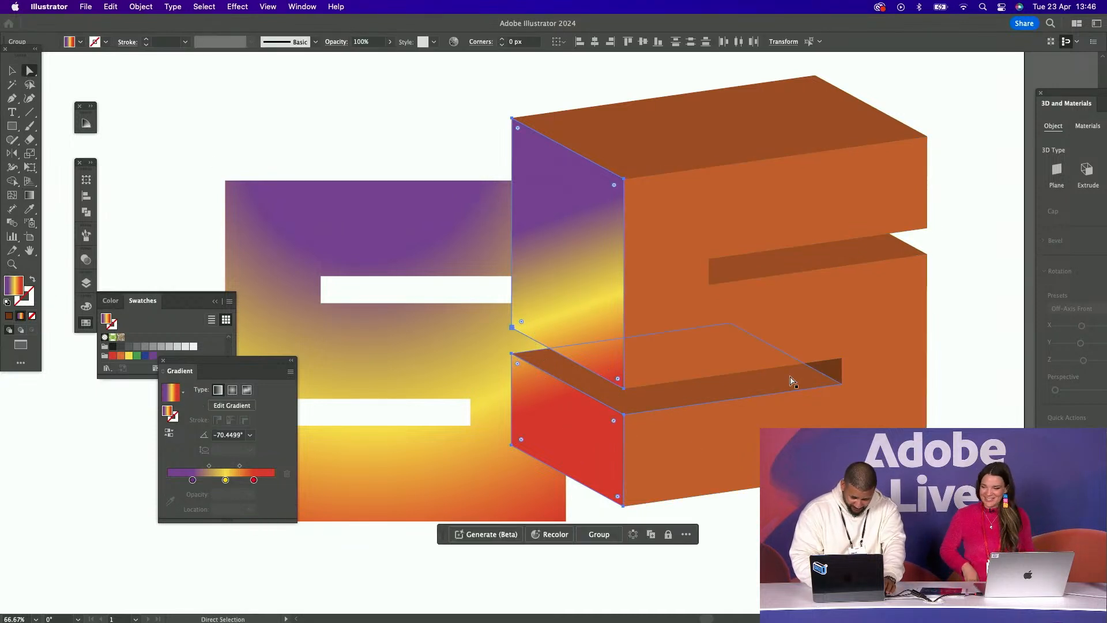
pyautogui.click(796, 344)
pyautogui.keyDown('shift'); pyautogui.click(793, 279); pyautogui.keyUp('shift')
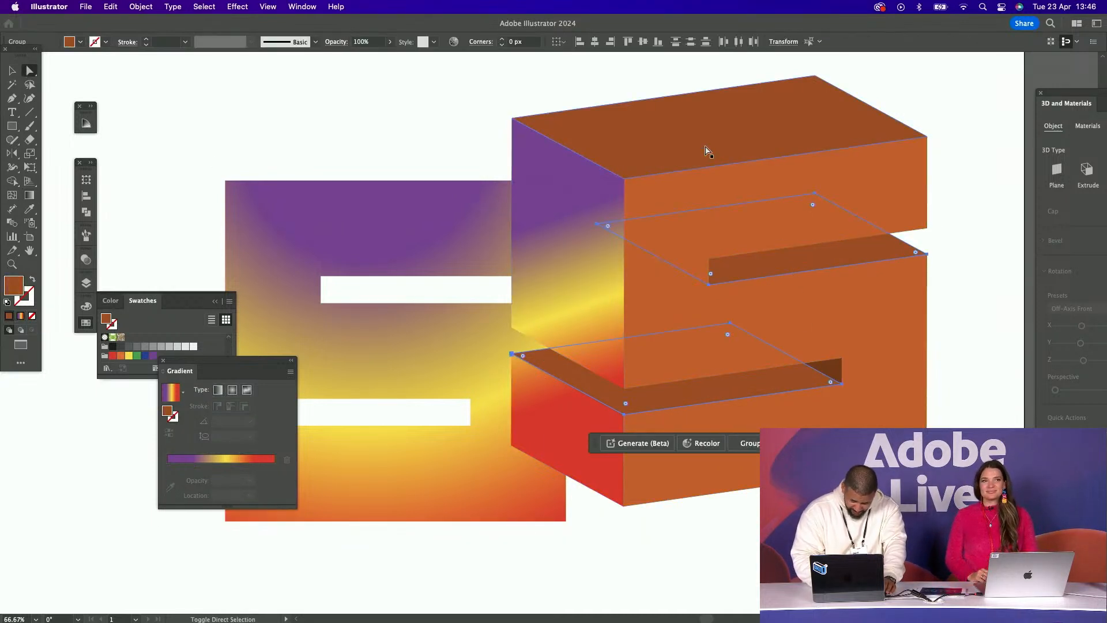
pyautogui.click(121, 357)
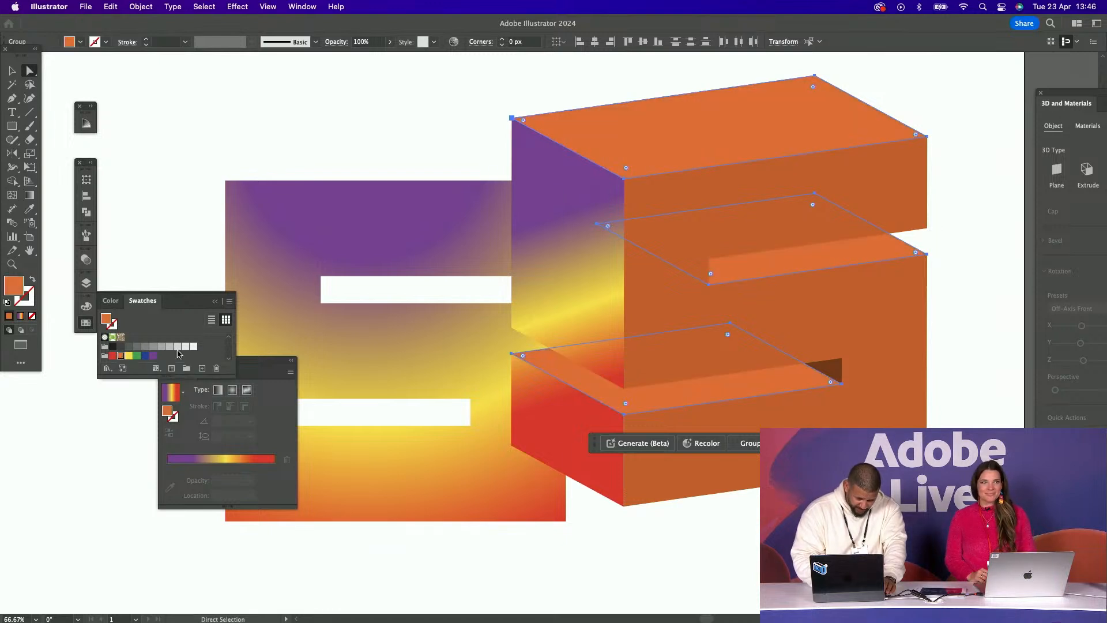
# Move the flat S clear of the 3D letter and fill it with black
pyautogui.moveTo(372, 256); pyautogui.dragTo(235, 165)
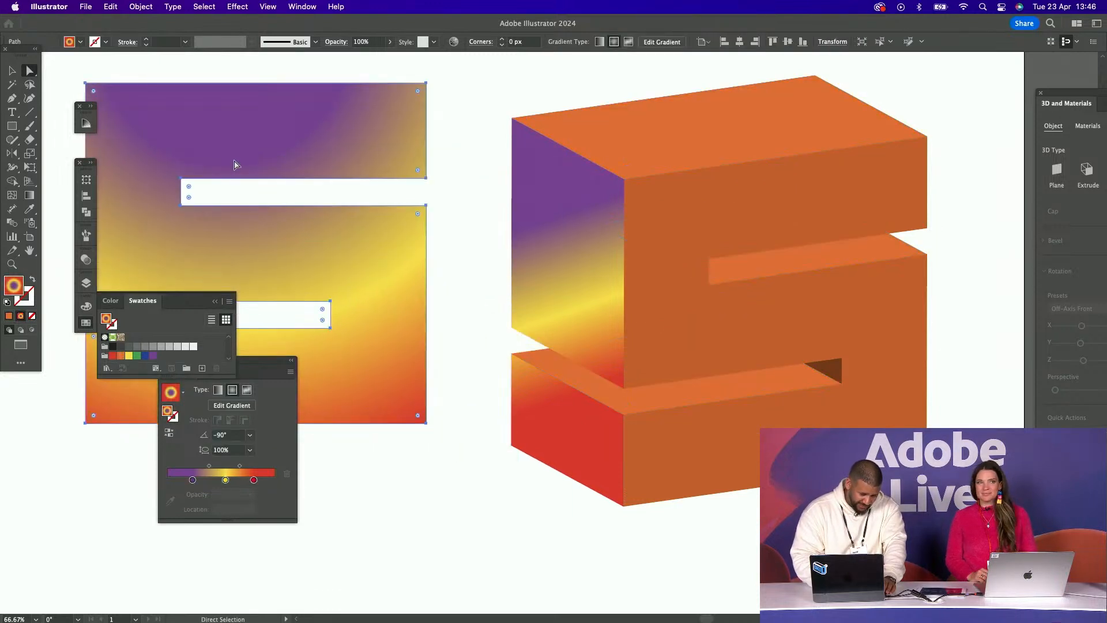
pyautogui.click(113, 347)
pyautogui.click(689, 151)
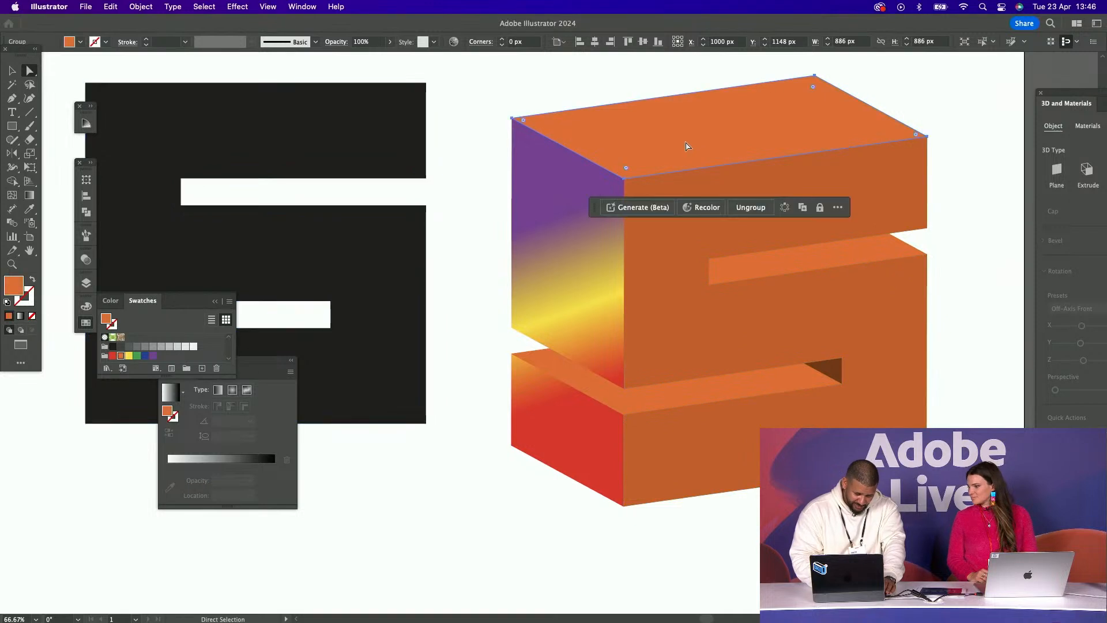
# Try red on the front face of the 3D S, settling on a green fill
pyautogui.click(658, 257)
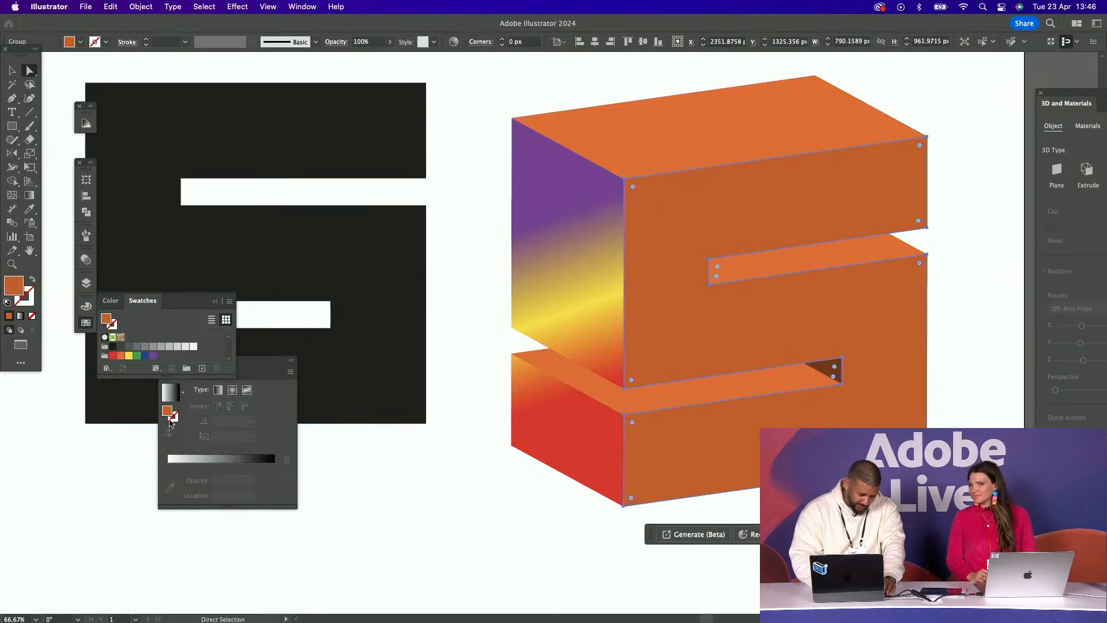
pyautogui.click(112, 356)
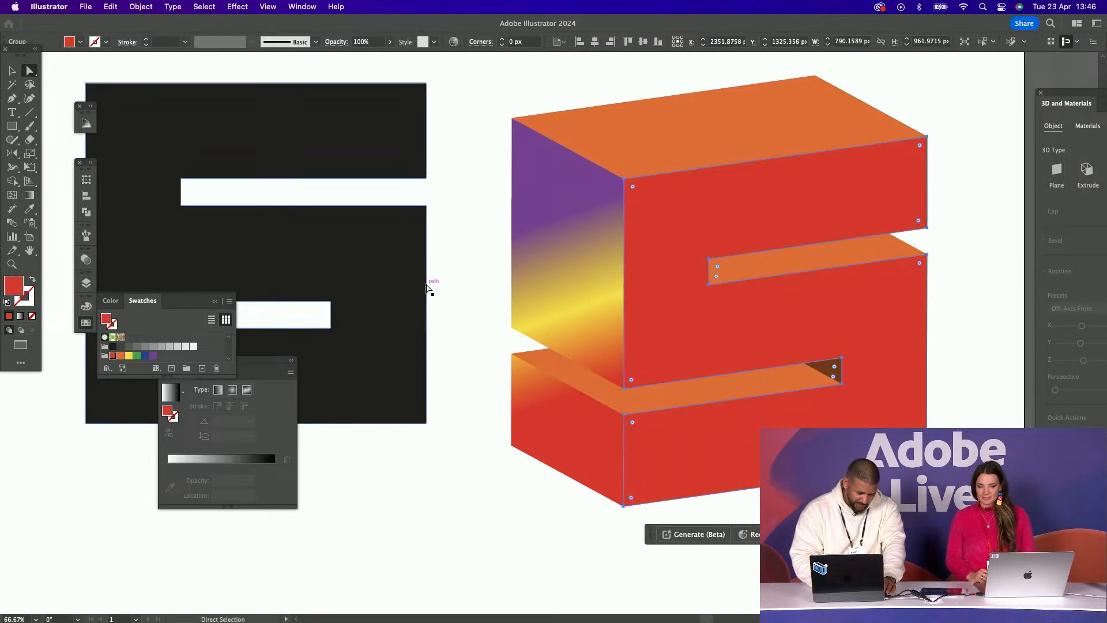
pyautogui.click(137, 357)
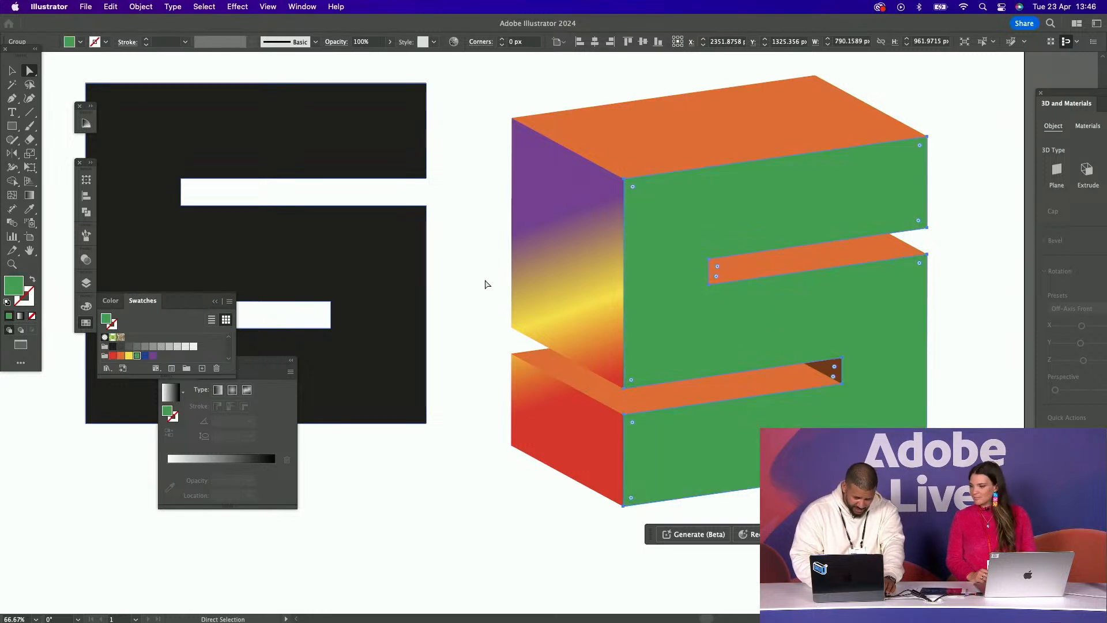
# Fill all three upward-facing surfaces of the 3D S with the black sampled from the flat S
pyautogui.click(669, 393)
pyautogui.keyDown('shift'); pyautogui.click(814, 261); pyautogui.keyUp('shift')
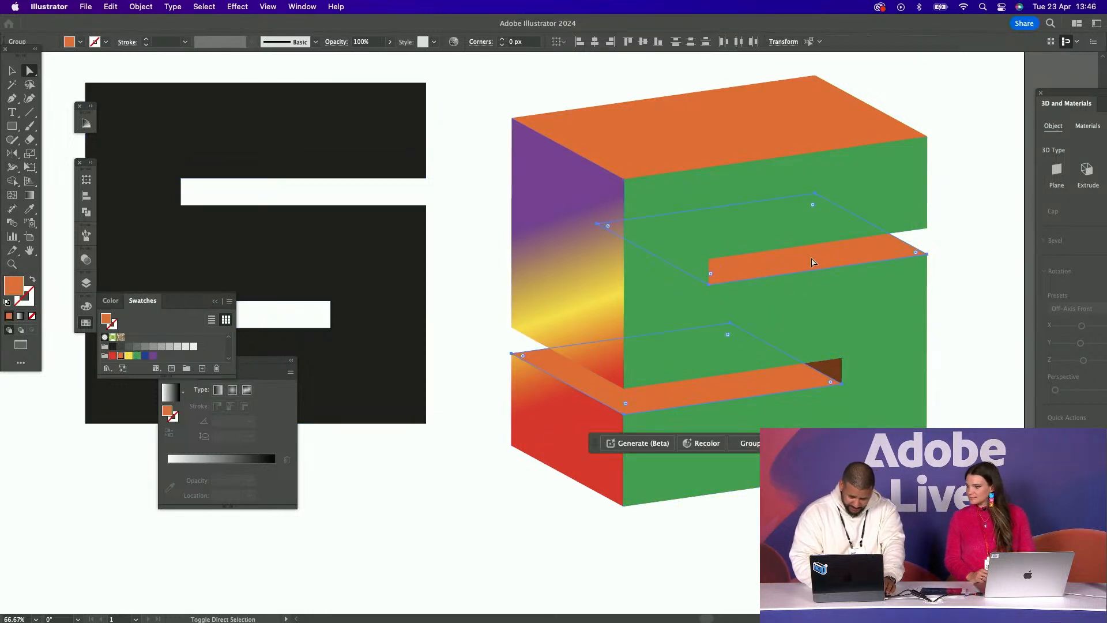
pyautogui.press('i')
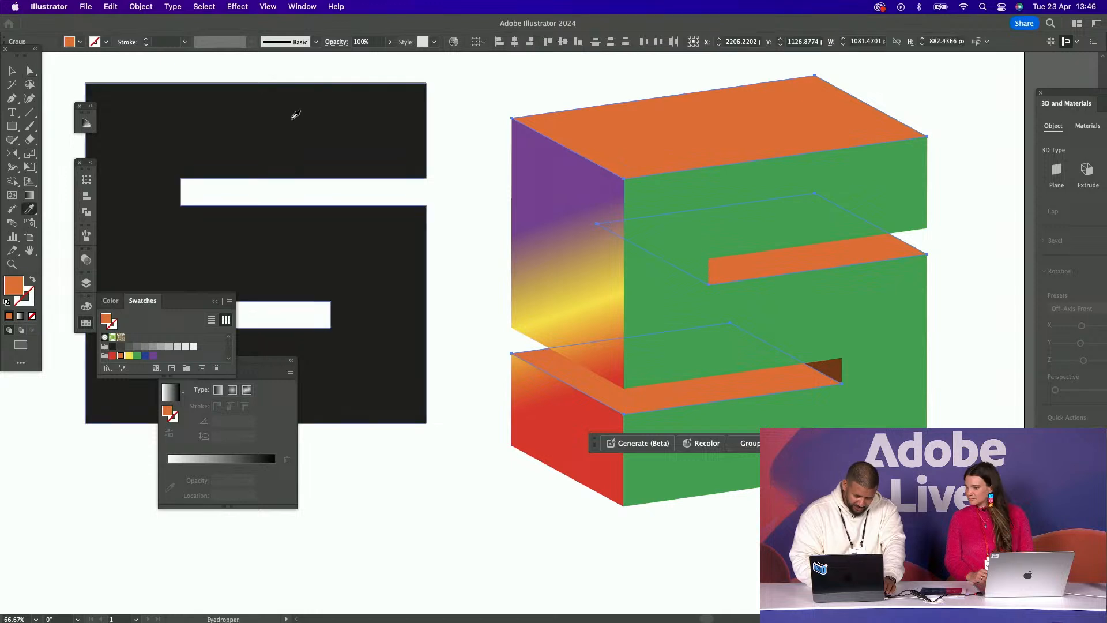
pyautogui.click(292, 117)
# Move the flat black S horizontally back so that it partly overlaps the 3D letter
pyautogui.press('a')
pyautogui.click(835, 370)
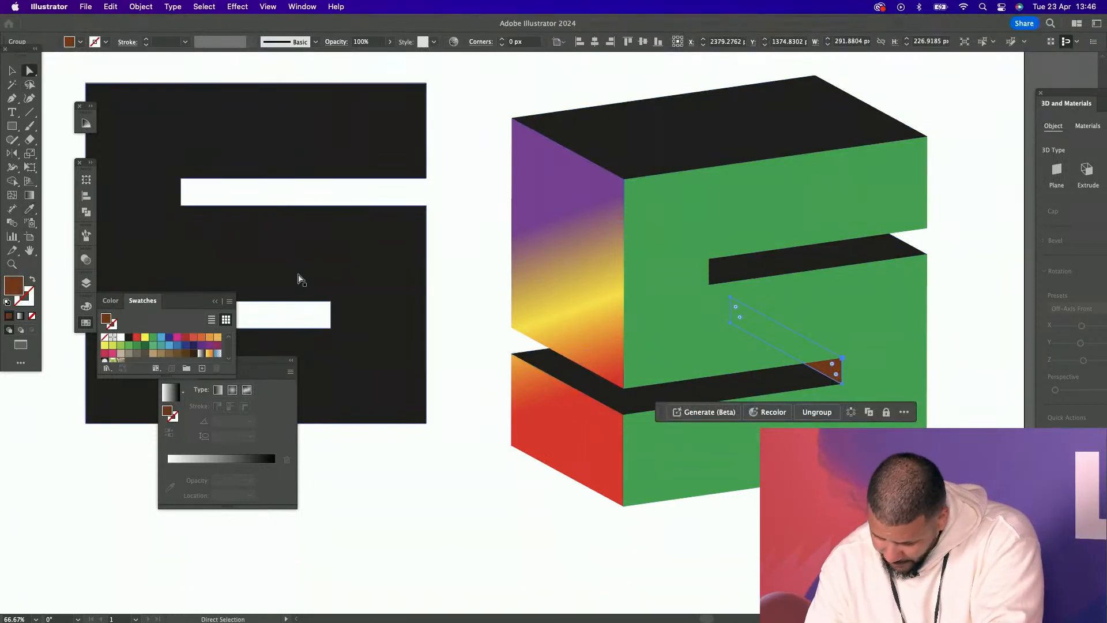
pyautogui.moveTo(404, 381); pyautogui.dragTo(525, 383)
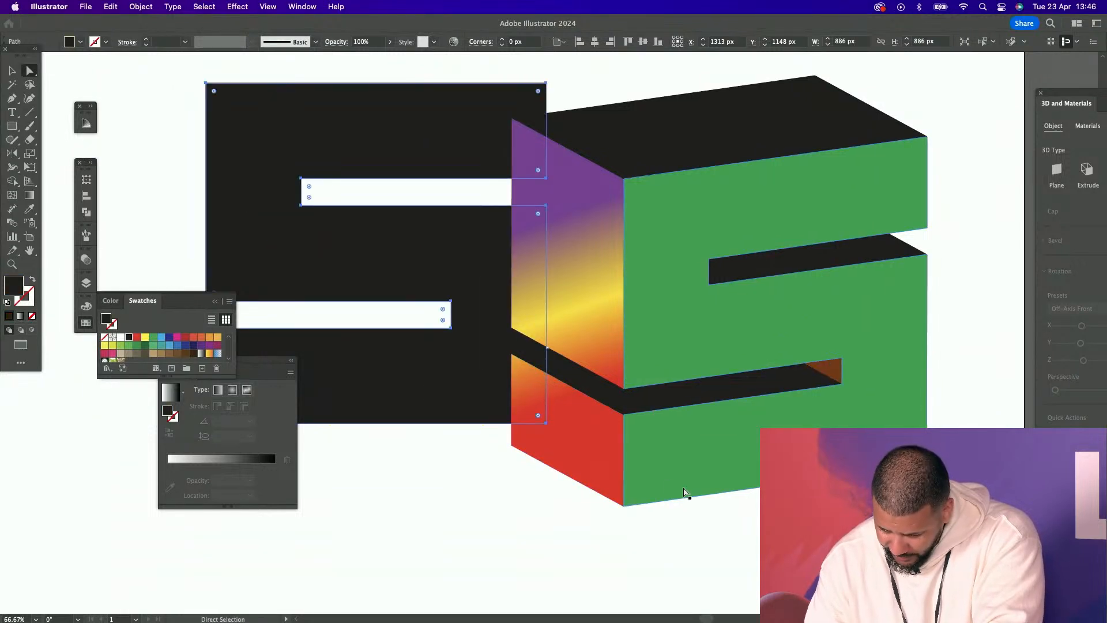
# Apply the side faces' gradient to the small inner face in the lower notch of the 3D S
pyautogui.click(612, 452)
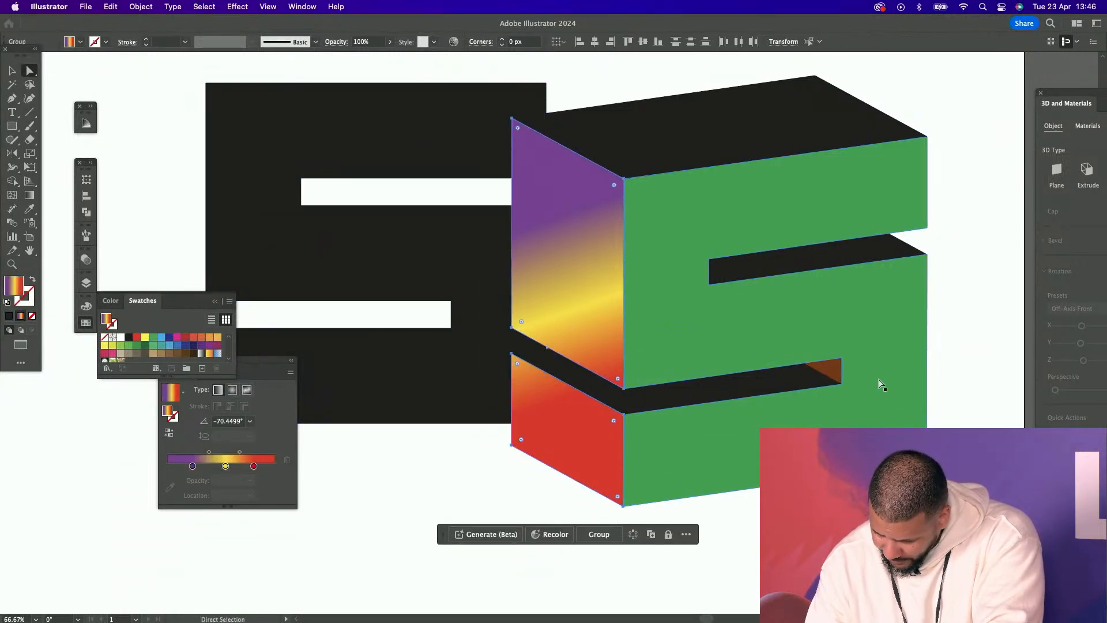
pyautogui.click(834, 374)
pyautogui.click(30, 211)
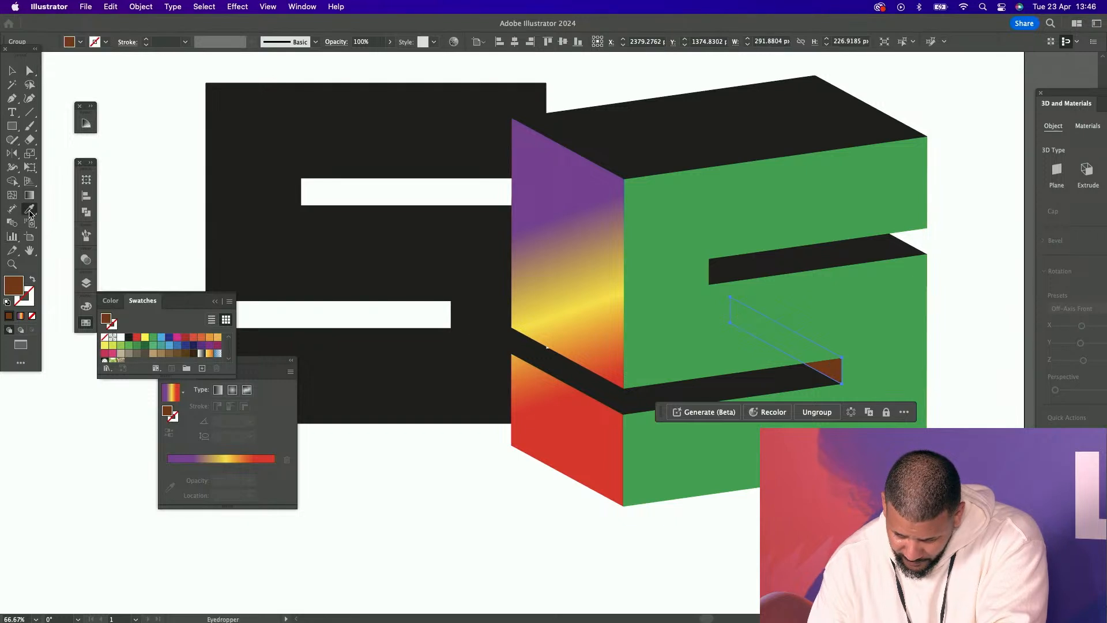
pyautogui.click(591, 223)
pyautogui.click(12, 70)
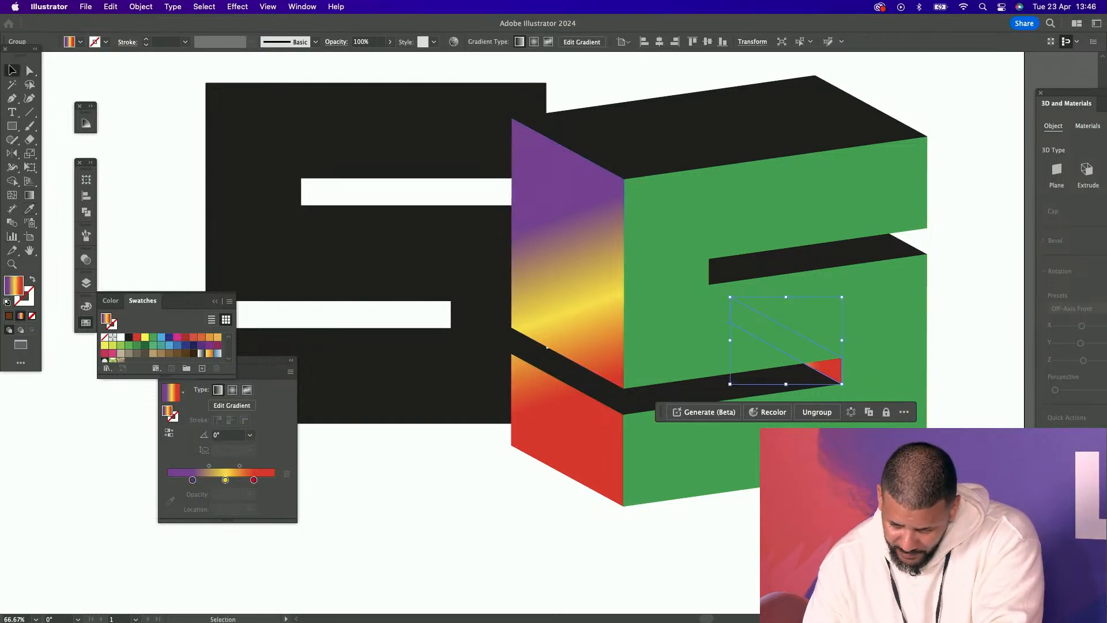
pyautogui.click(708, 65)
# Switch to Photoshop and create a new 3000 x 3000 px document at 300 ppi
pyautogui.click(712, 597)
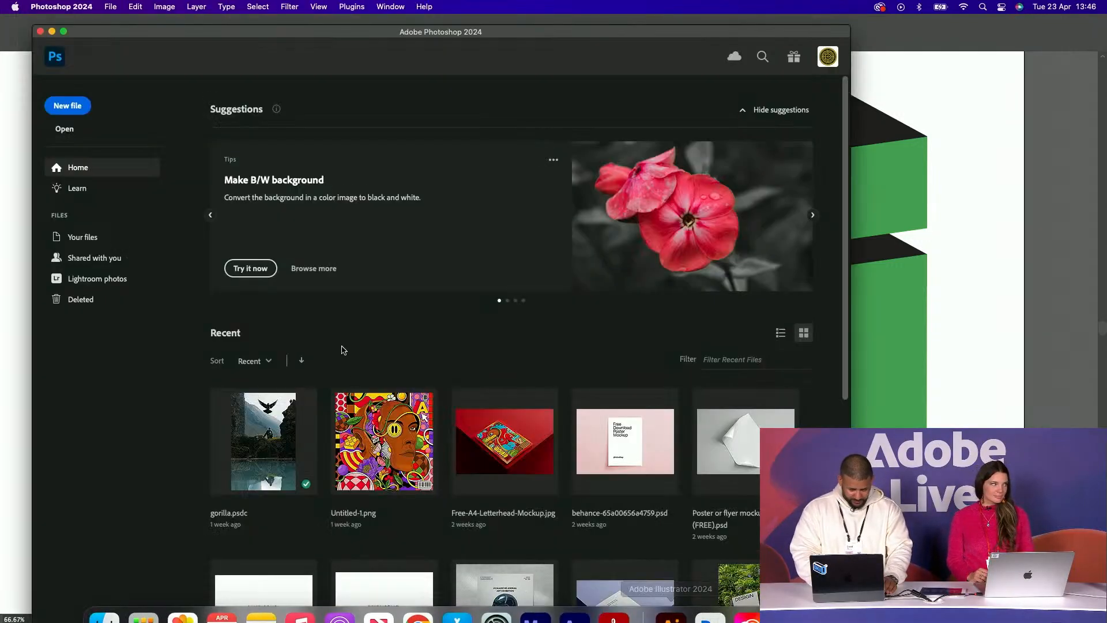
pyautogui.click(67, 105)
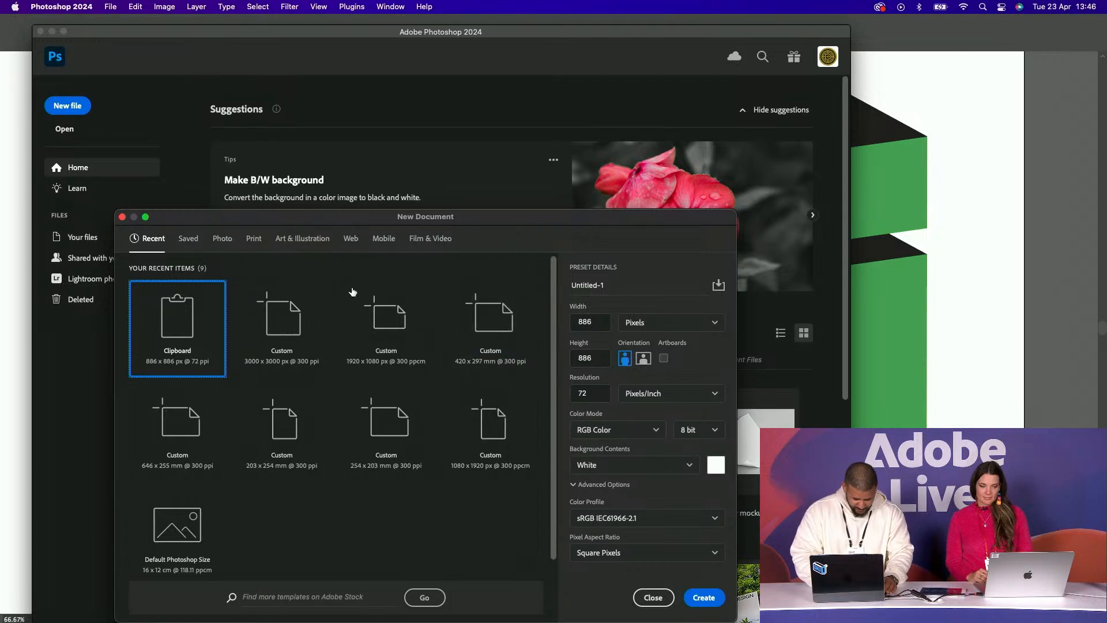
pyautogui.click(285, 323)
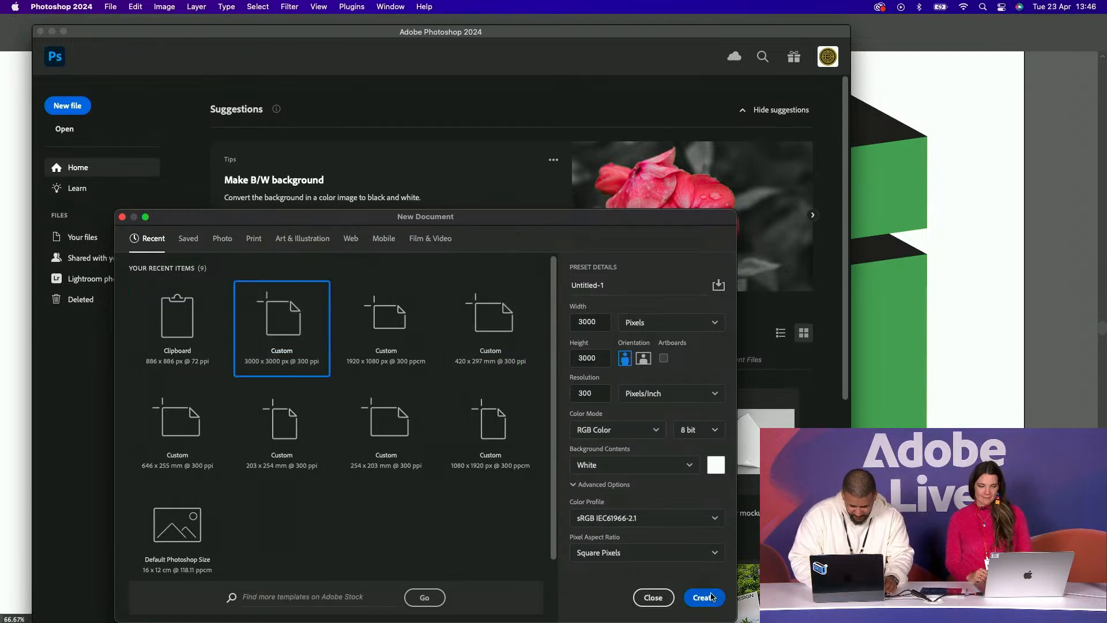
pyautogui.click(704, 597)
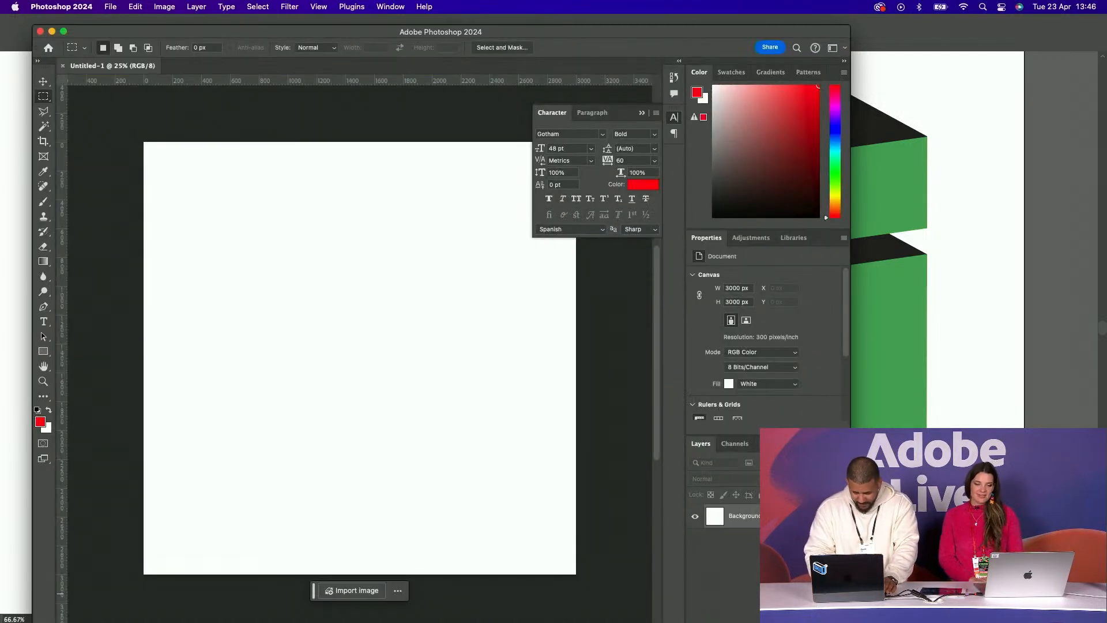
# Switch back to Illustrator and fill the 3D S's side faces and small inner notch face with yellow
pyautogui.click(986, 313)
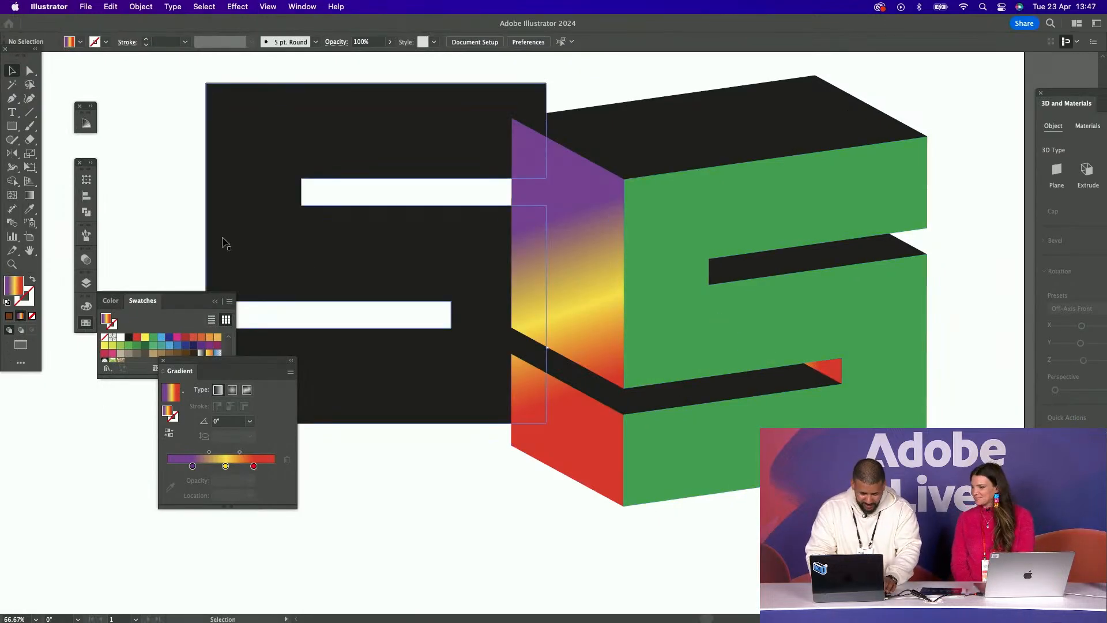
pyautogui.click(29, 69)
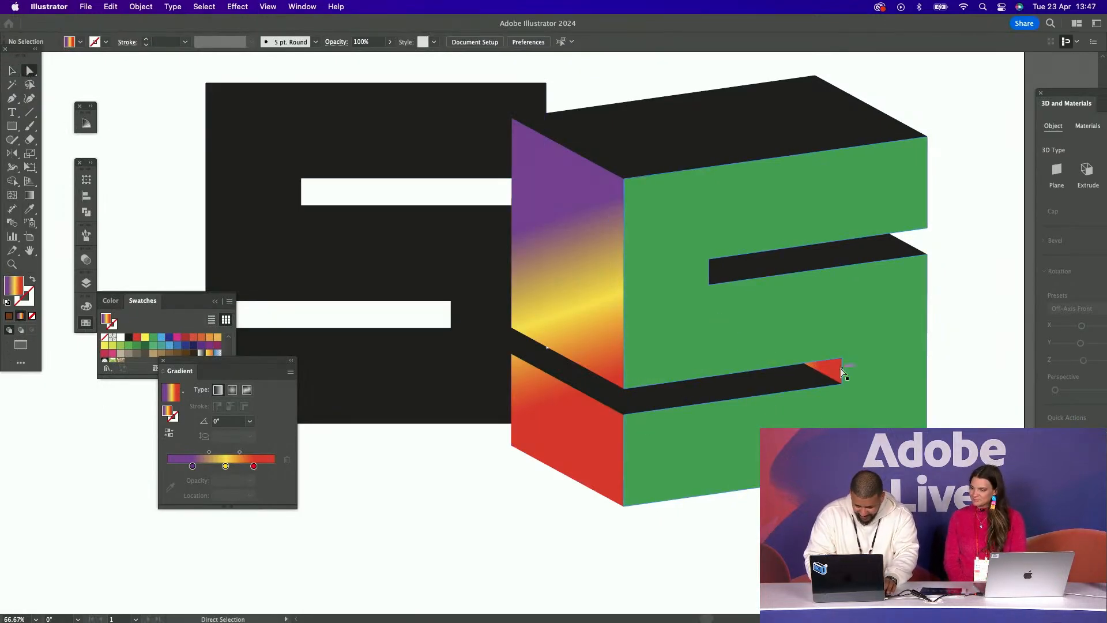
pyautogui.click(519, 393)
pyautogui.keyDown('shift'); pyautogui.click(570, 317); pyautogui.keyUp('shift')
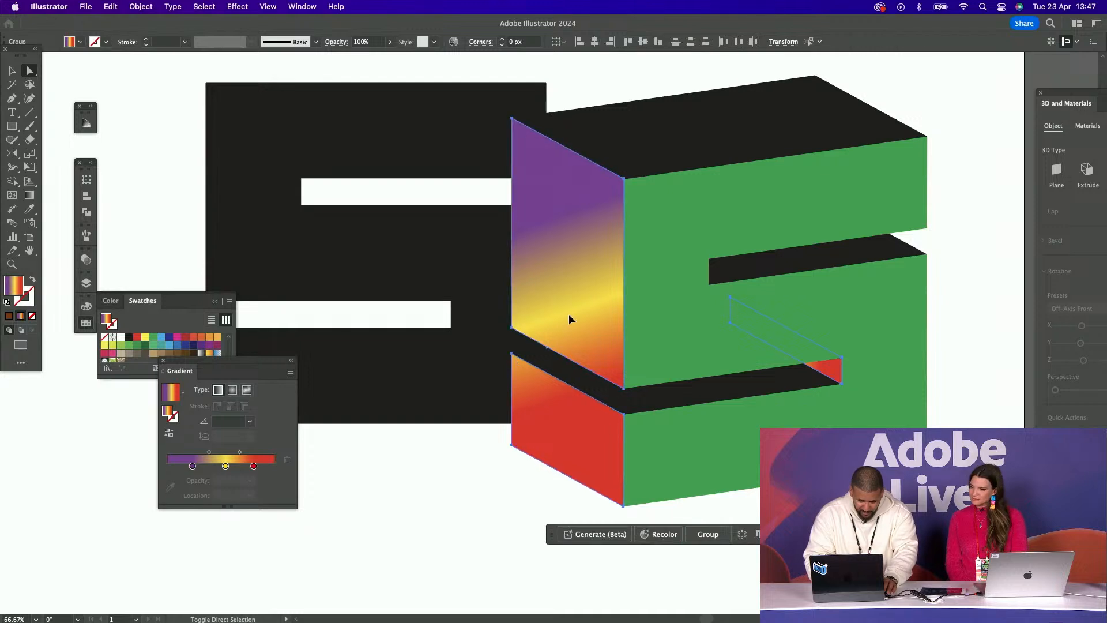
pyautogui.click(145, 338)
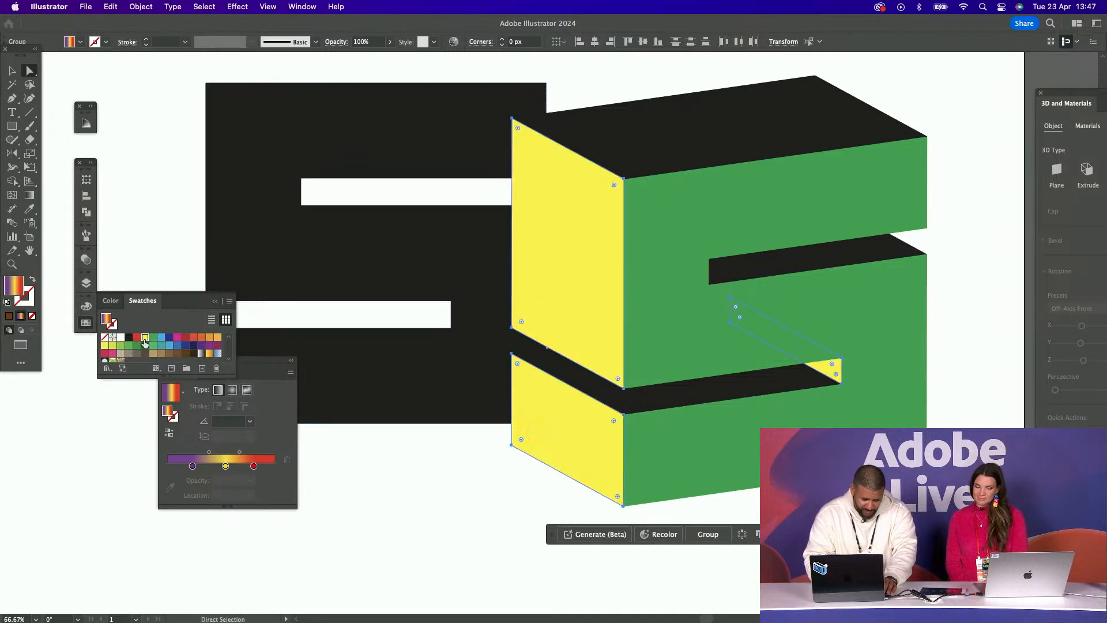
# Cut the whole 3D S from the artboard
pyautogui.click(12, 71)
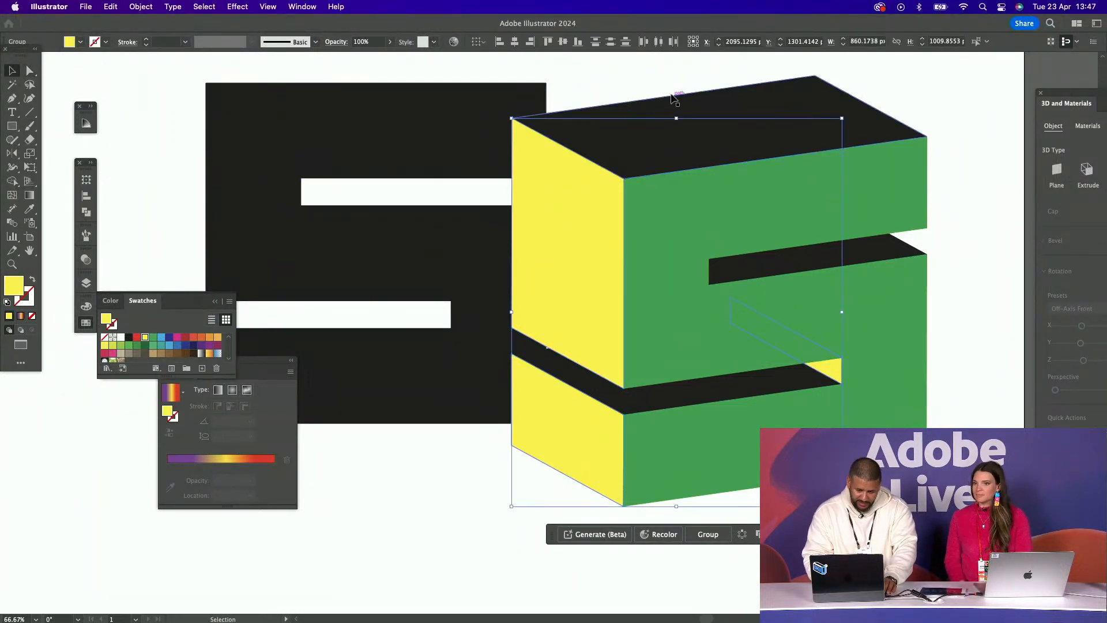
pyautogui.click(680, 141)
pyautogui.press('Delete')
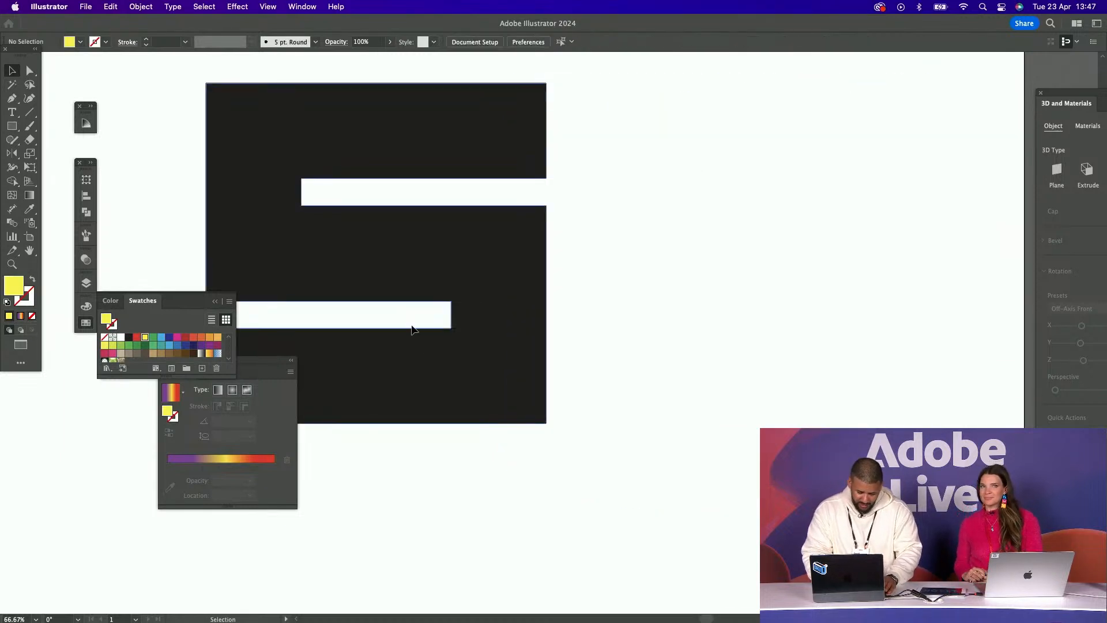
# Switch to Photoshop, paste the 3D S as a smart object and scale it down to about 2311 x 2229 px
pyautogui.moveTo(515, 607)
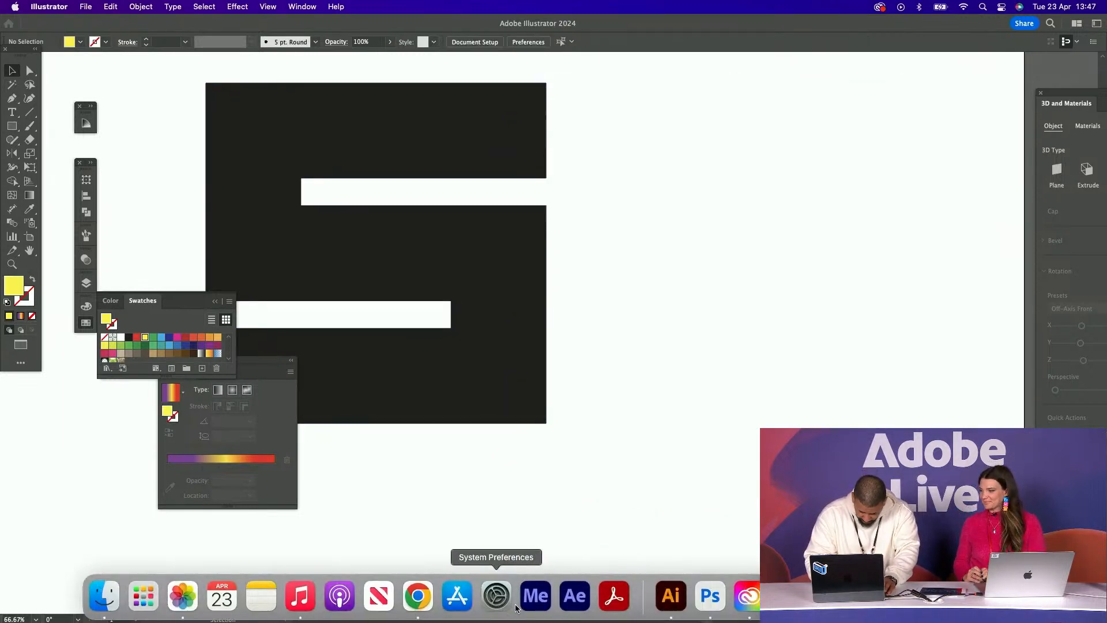
pyautogui.click(710, 596)
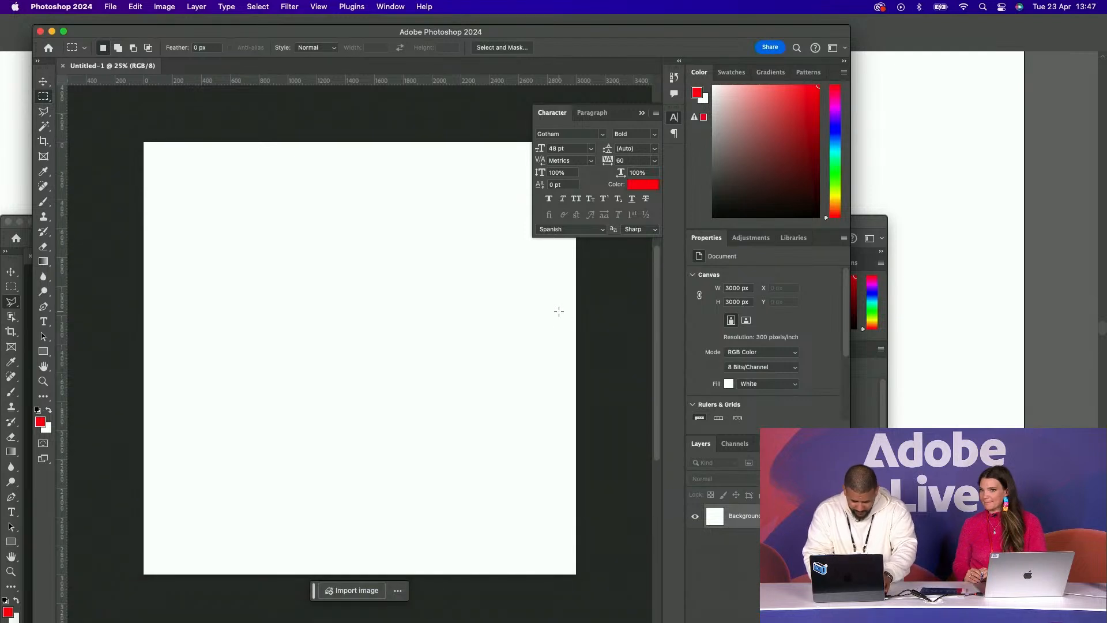
pyautogui.press('super+v')
pyautogui.click(533, 281)
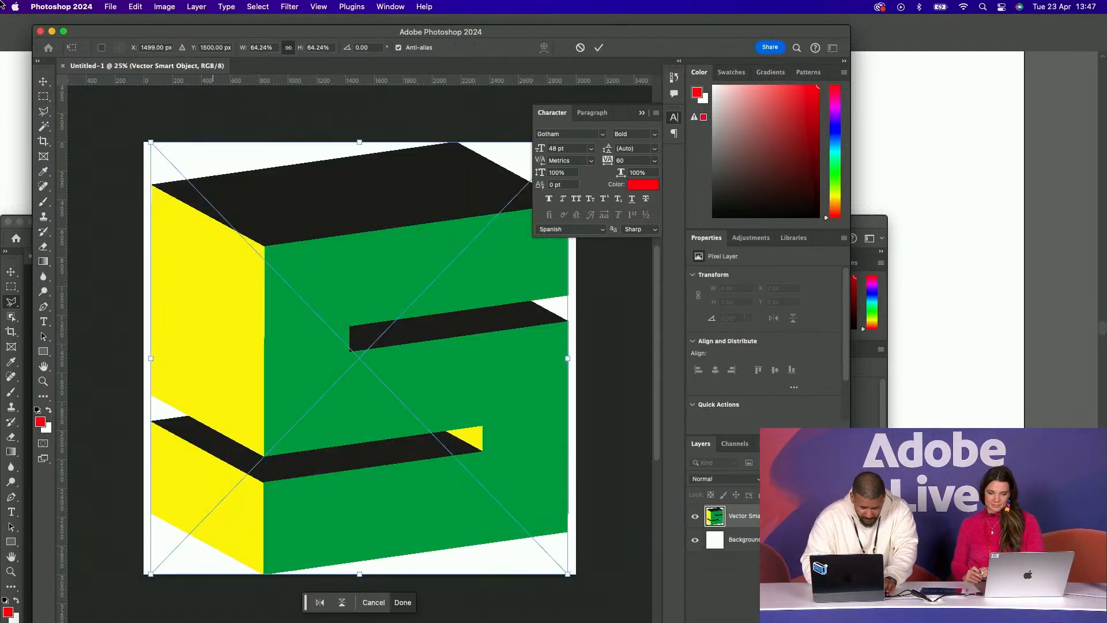
pyautogui.moveTo(151, 143); pyautogui.dragTo(191, 193)
pyautogui.press('Return')
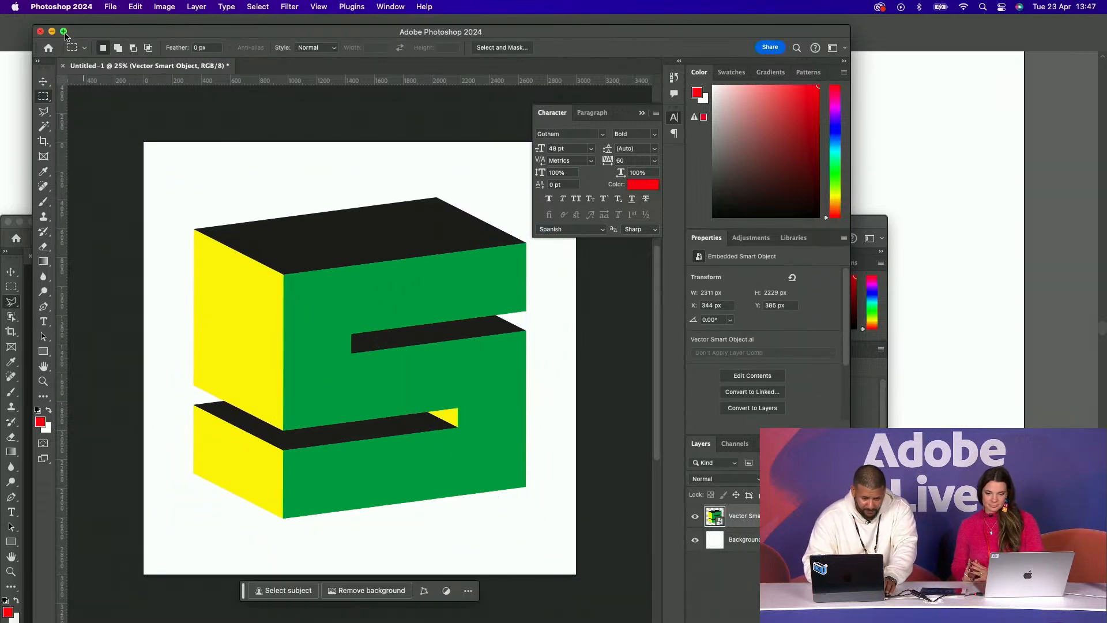
# Enlarge the Photoshop window and add a new empty layer above the 3D S smart object
pyautogui.click(64, 32)
pyautogui.scroll(3, 801, 425)
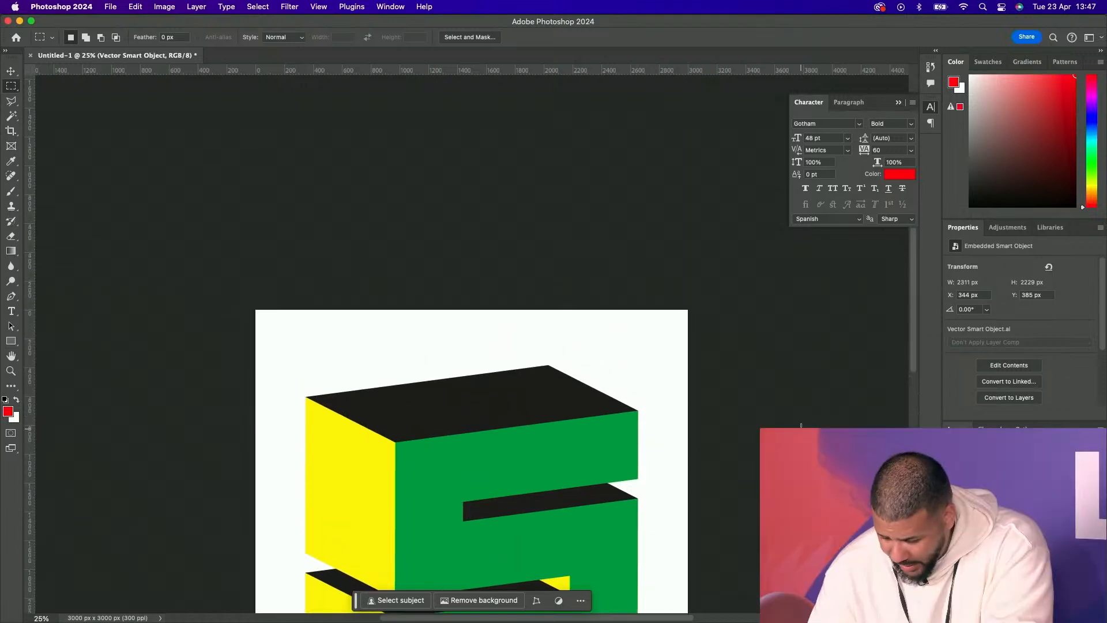
pyautogui.scroll(5, 801, 426)
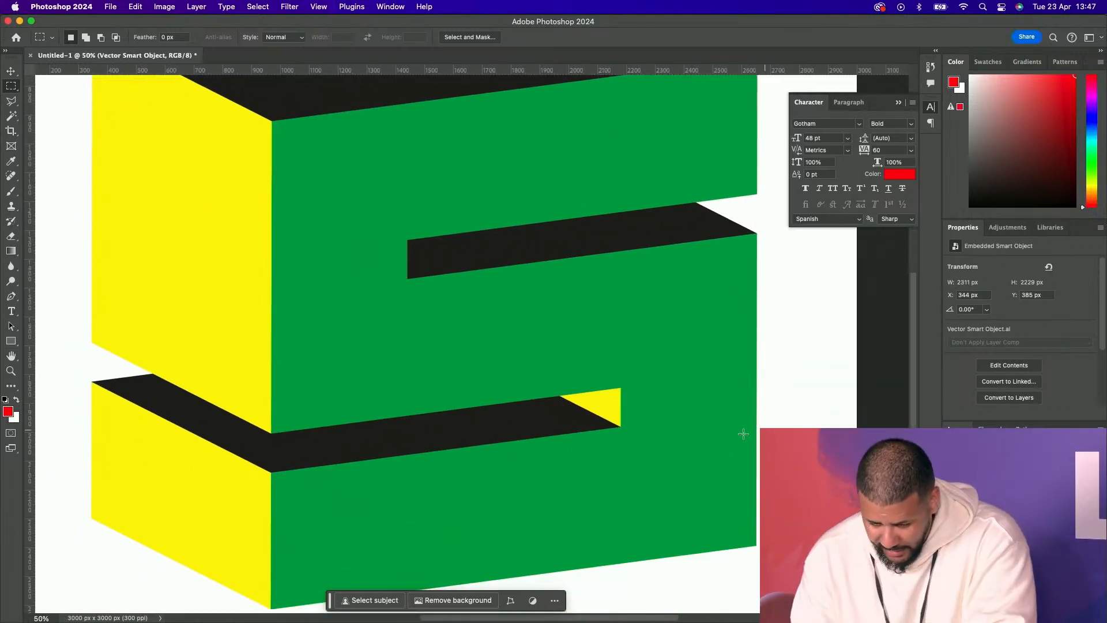
pyautogui.click(12, 117)
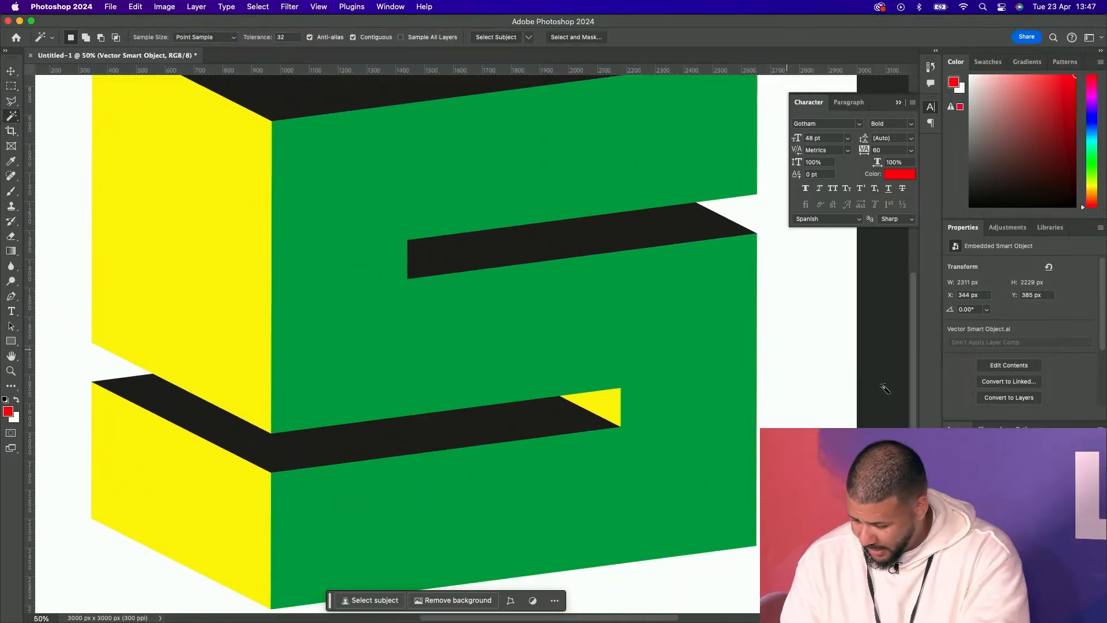
pyautogui.click(1056, 616)
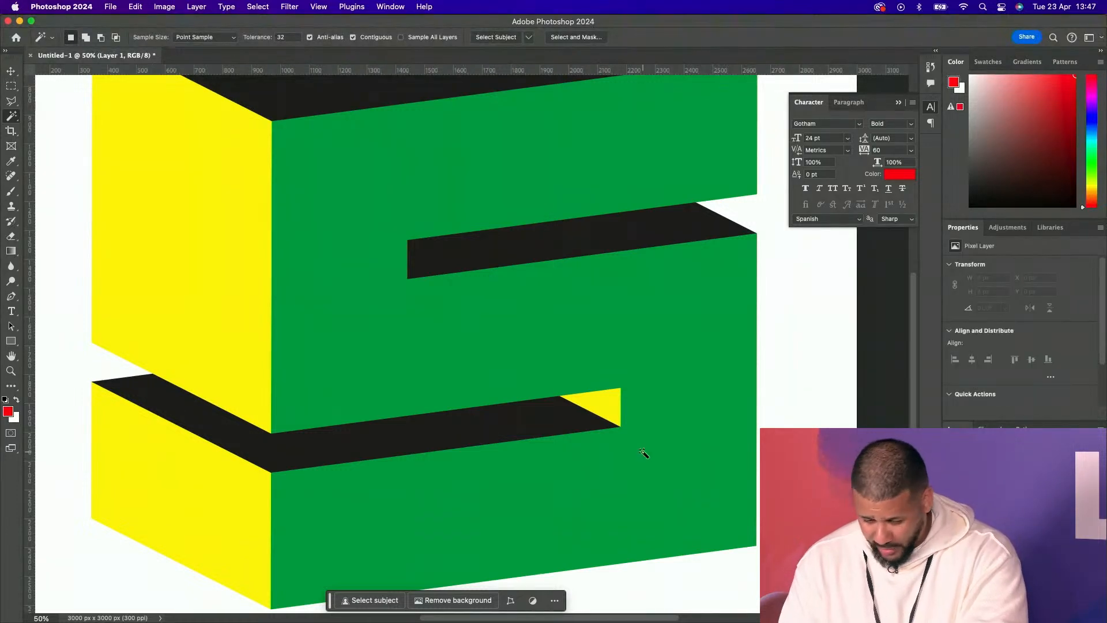
pyautogui.click(723, 443)
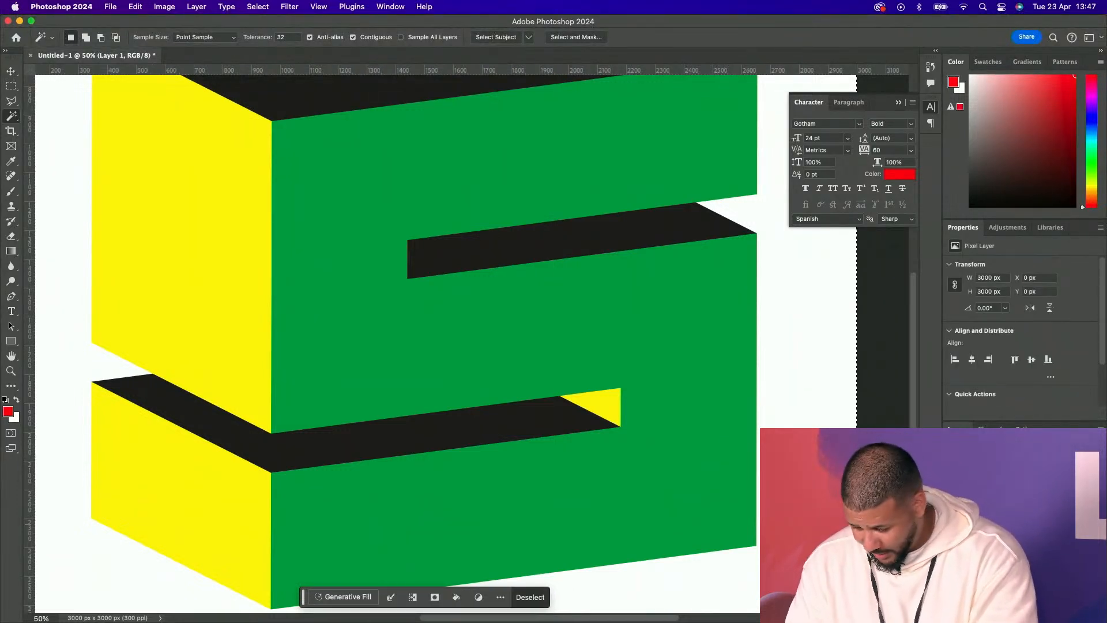
pyautogui.click(998, 534)
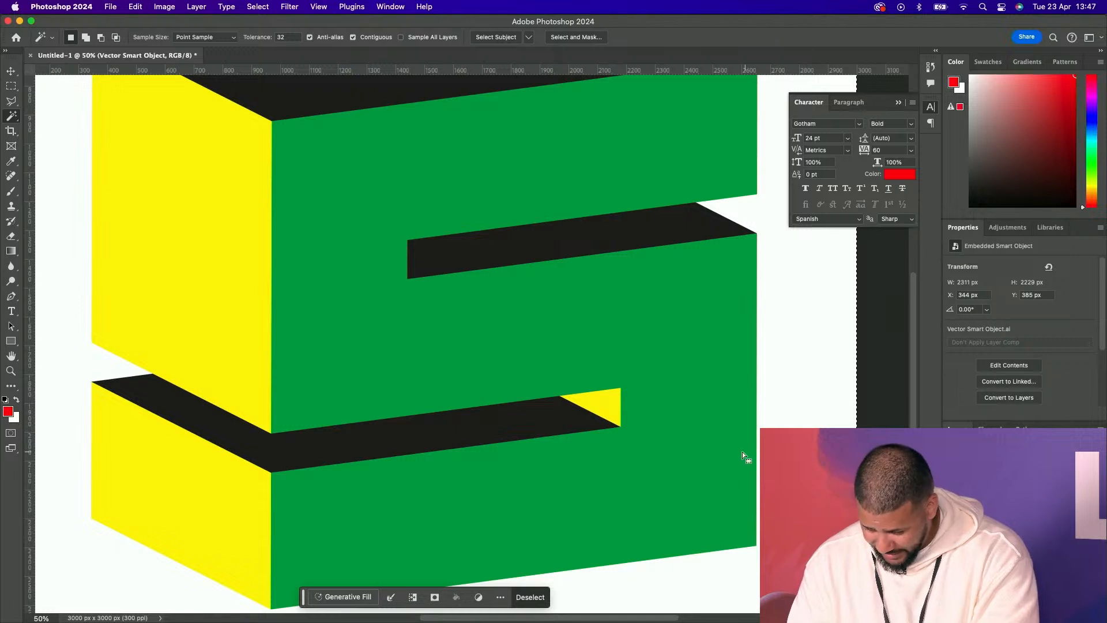
pyautogui.press('super+d')
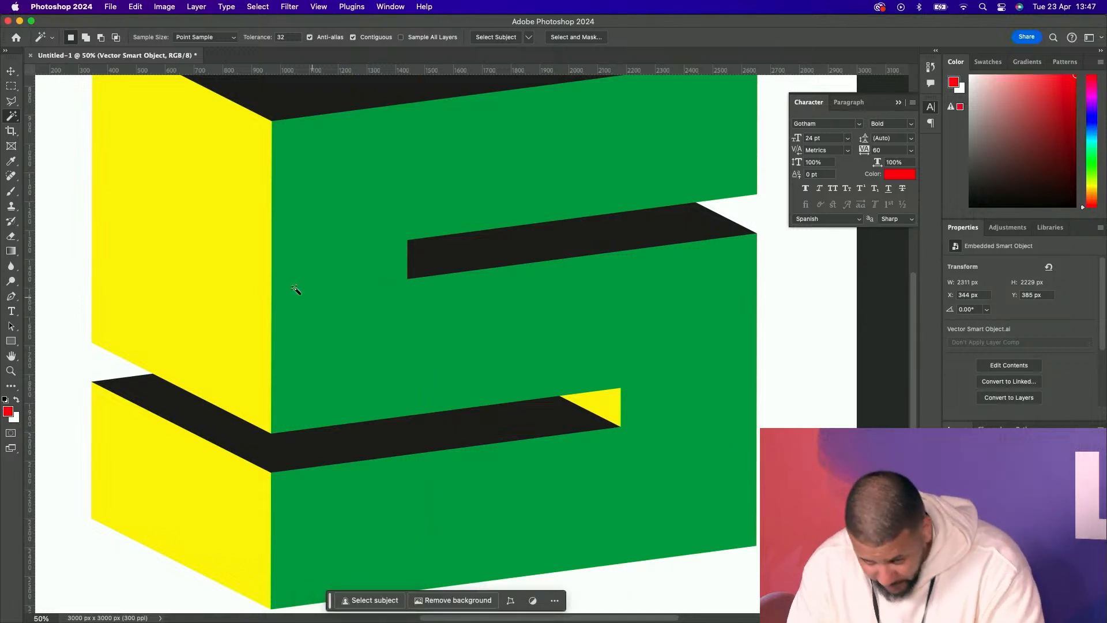
pyautogui.click(589, 344)
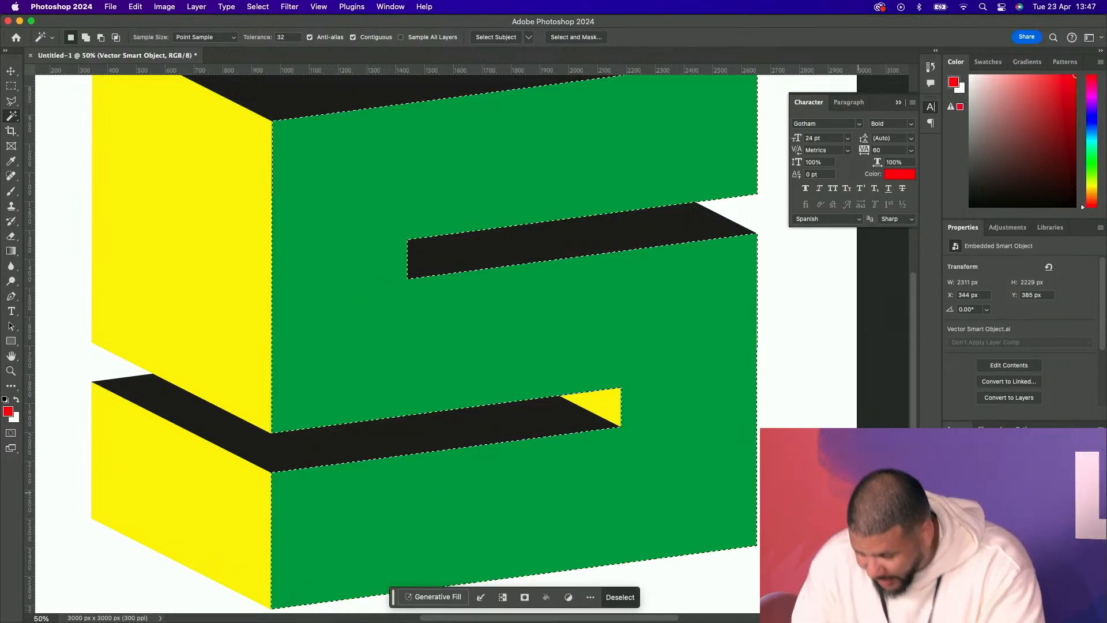
pyautogui.press('super+d')
pyautogui.click(255, 7)
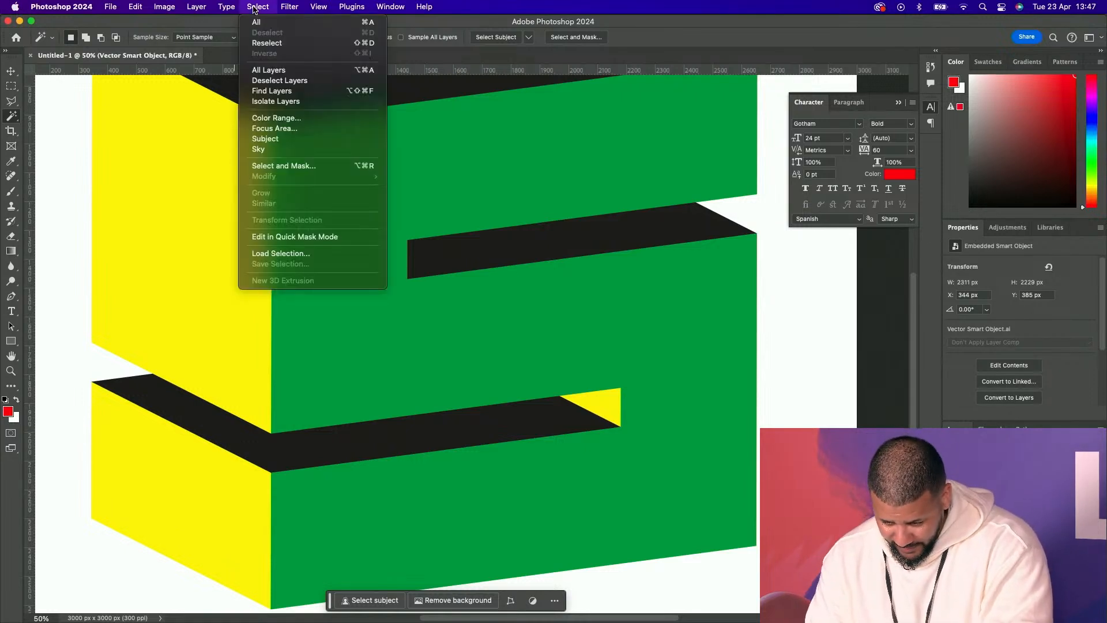
pyautogui.click(256, 7)
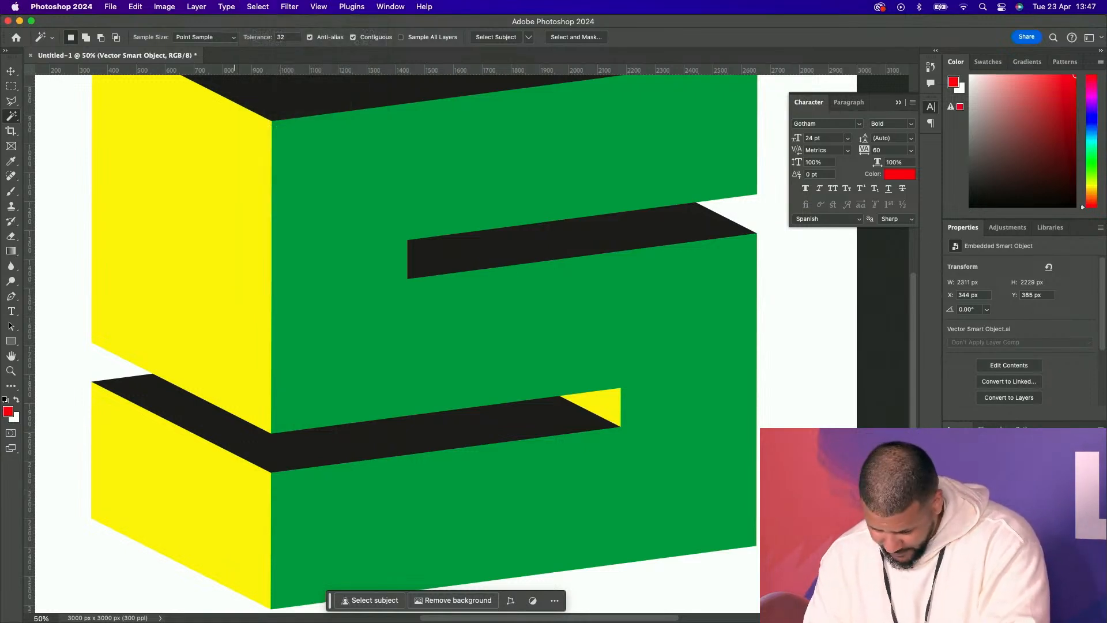
# Brush soft red at size 1760 over the right half of the S on the new empty layer, then hide that layer
pyautogui.click(1006, 498)
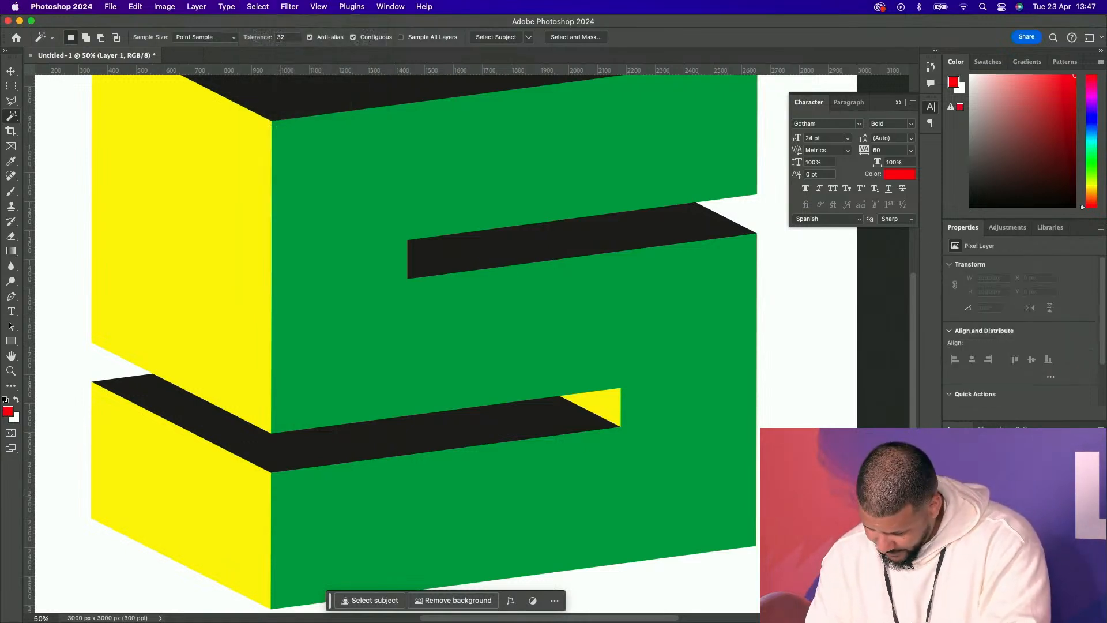
pyautogui.click(6, 194)
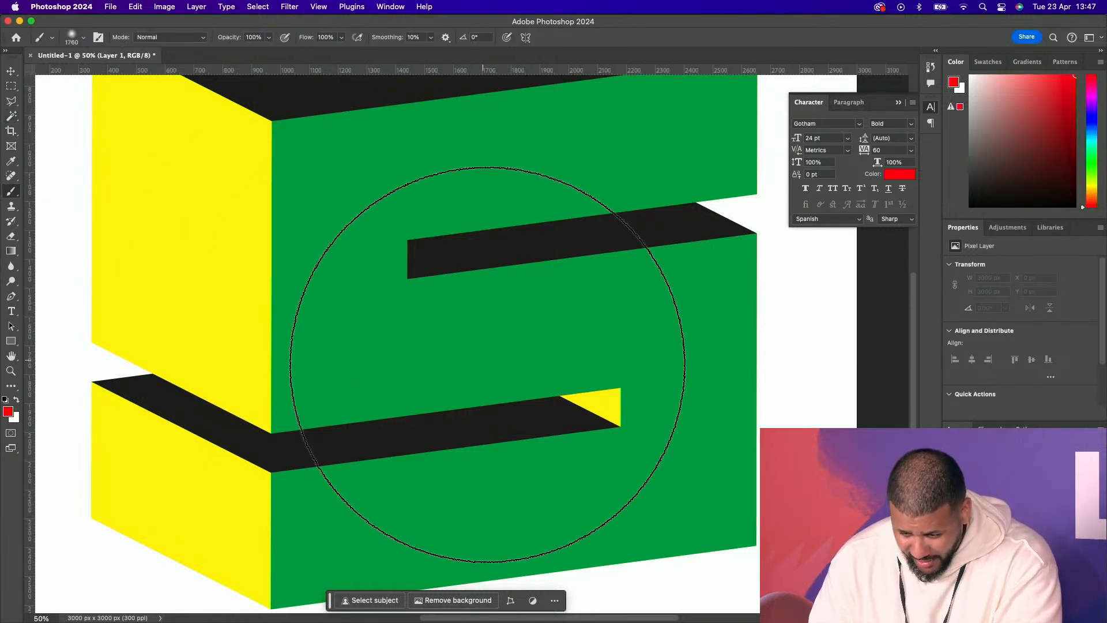
pyautogui.press('super+minus')
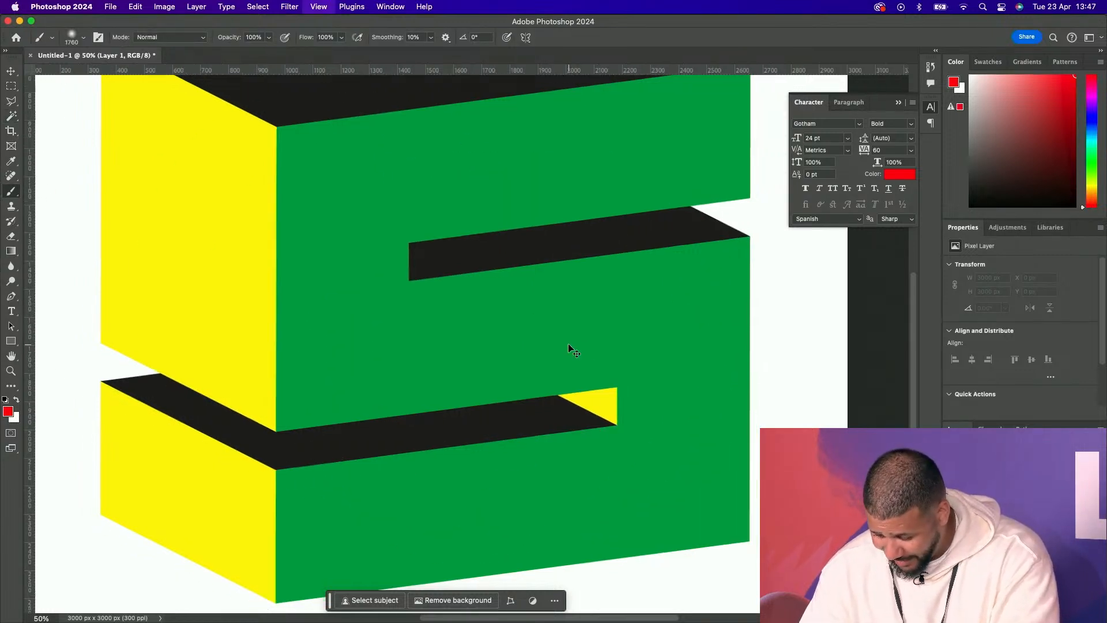
pyautogui.moveTo(584, 437)
pyautogui.mouseDown()
pyautogui.moveTo(623, 434)
pyautogui.moveTo(640, 404)
pyautogui.mouseUp()
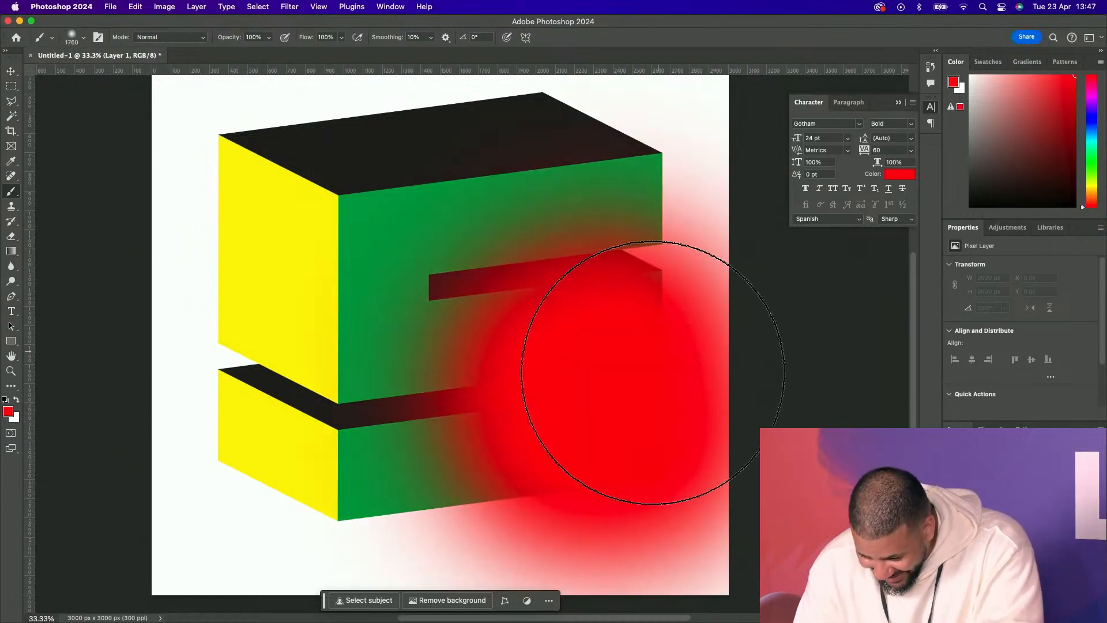
pyautogui.moveTo(663, 308)
pyautogui.mouseDown()
pyautogui.moveTo(615, 178)
pyautogui.moveTo(569, 144)
pyautogui.mouseUp()
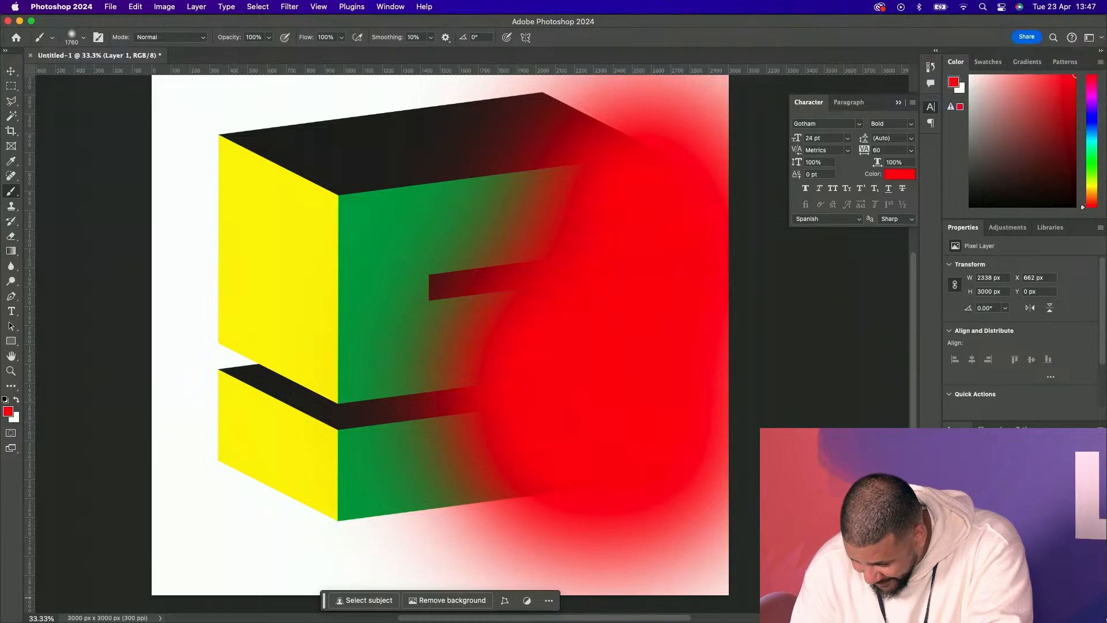
pyautogui.press('super+z')
pyautogui.press('super+z')
# Select the smart object's green front face with the Magic Wand and copy the red paint inside it to its own layer
pyautogui.click(11, 116)
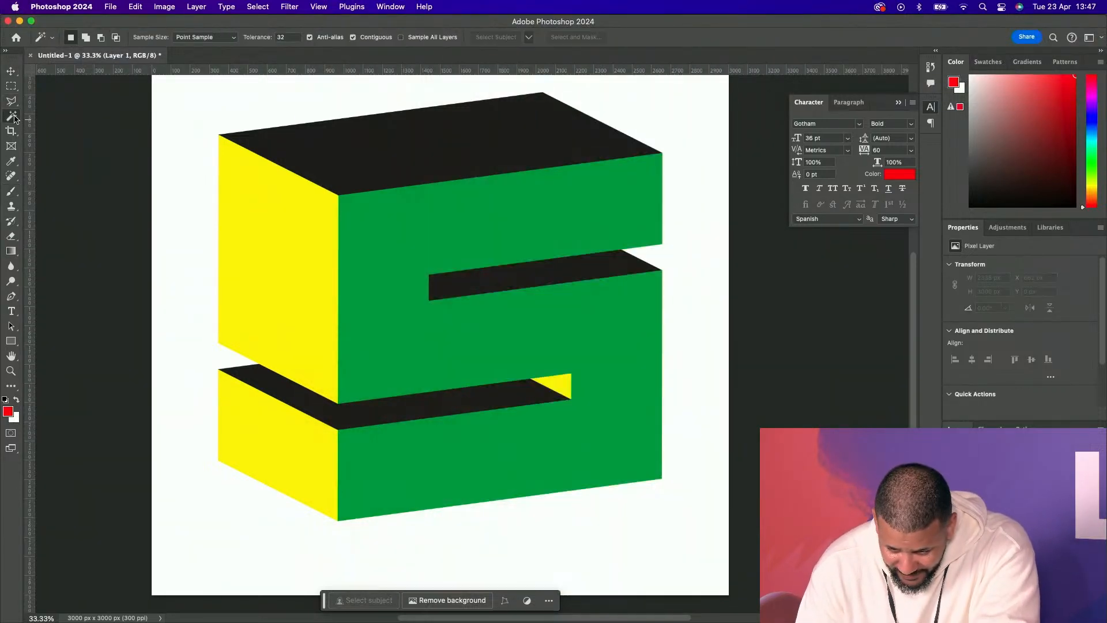
pyautogui.click(558, 330)
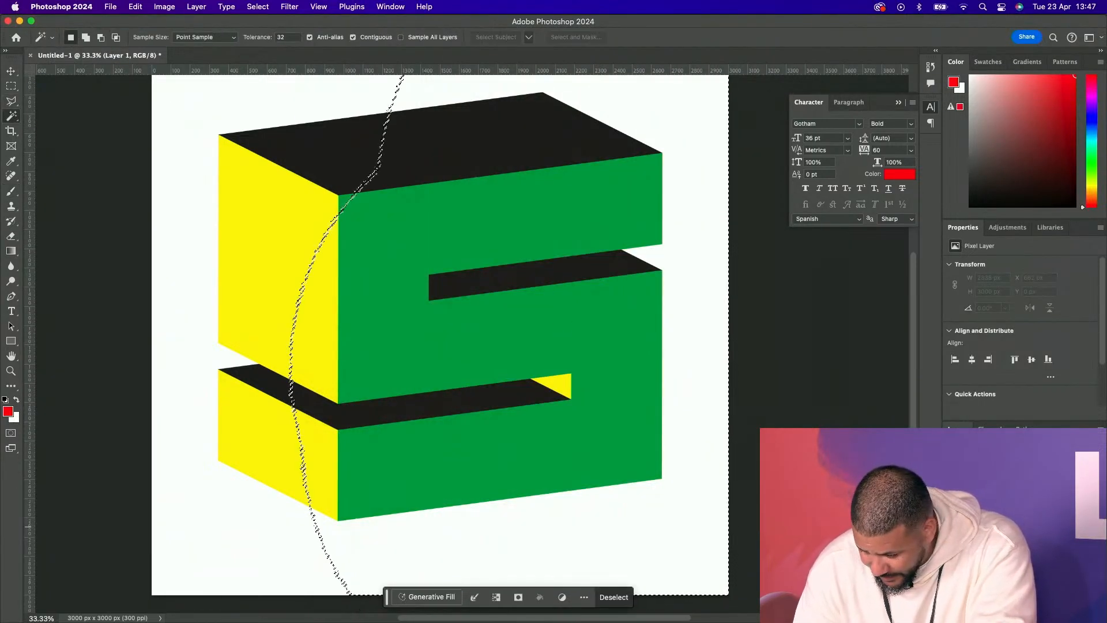
pyautogui.click(1001, 507)
pyautogui.click(611, 329)
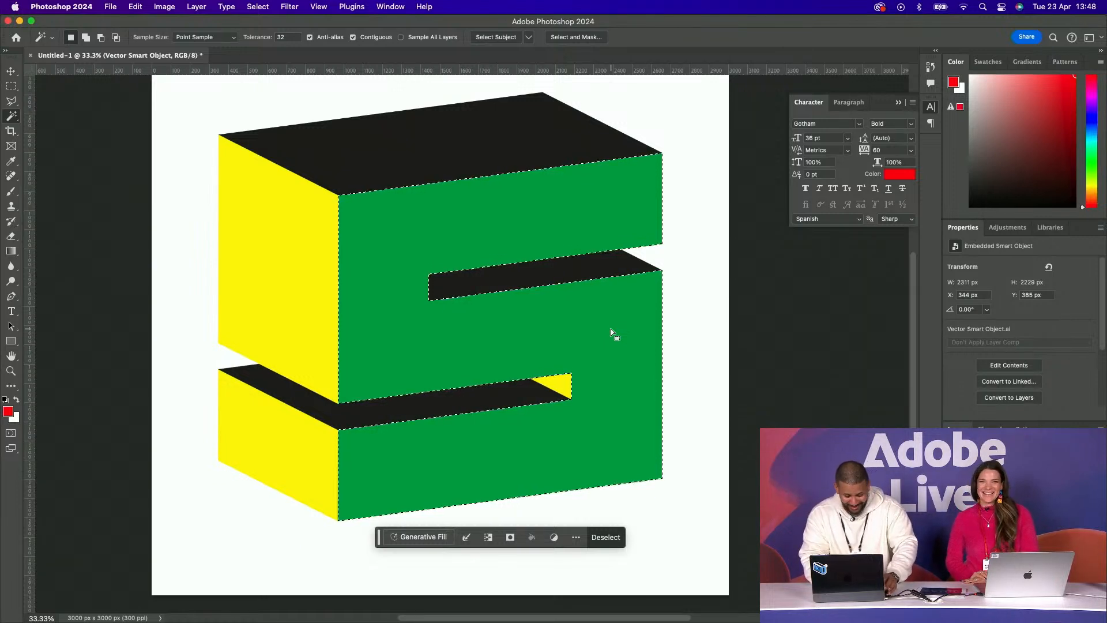
pyautogui.click(1003, 501)
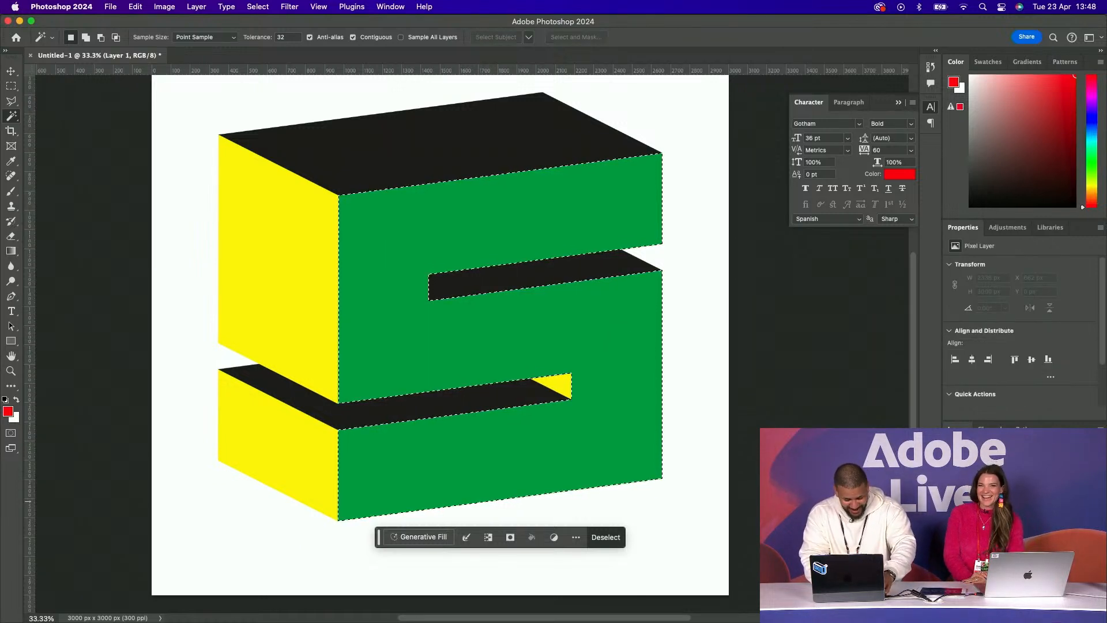
pyautogui.press('super+j')
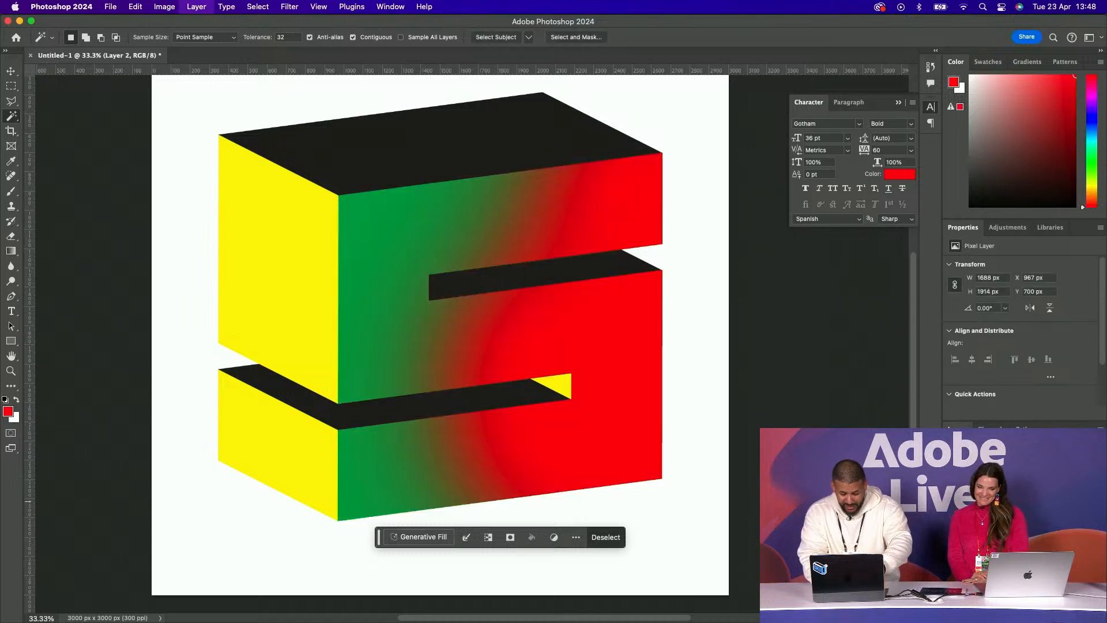
pyautogui.click(1003, 526)
pyautogui.press('BackSpace')
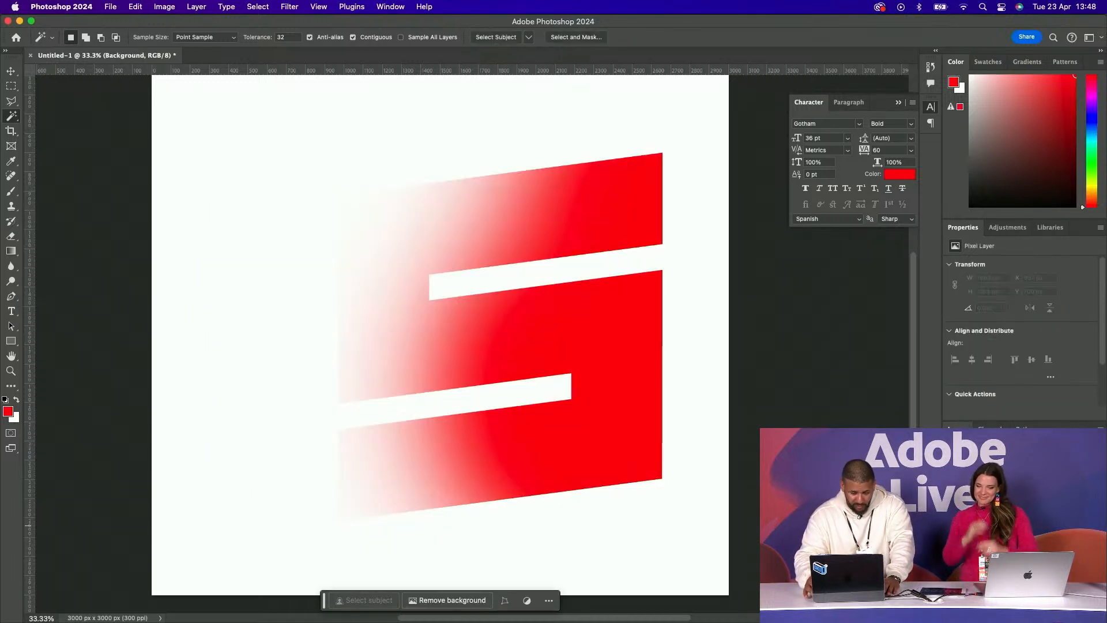
pyautogui.press('super+z')
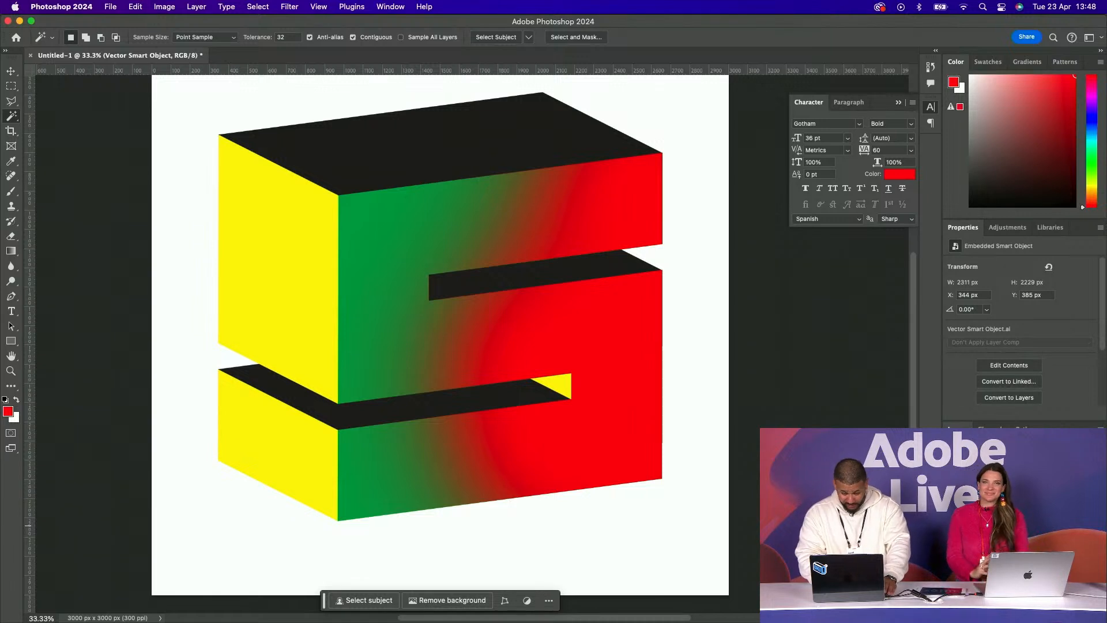
pyautogui.click(1004, 495)
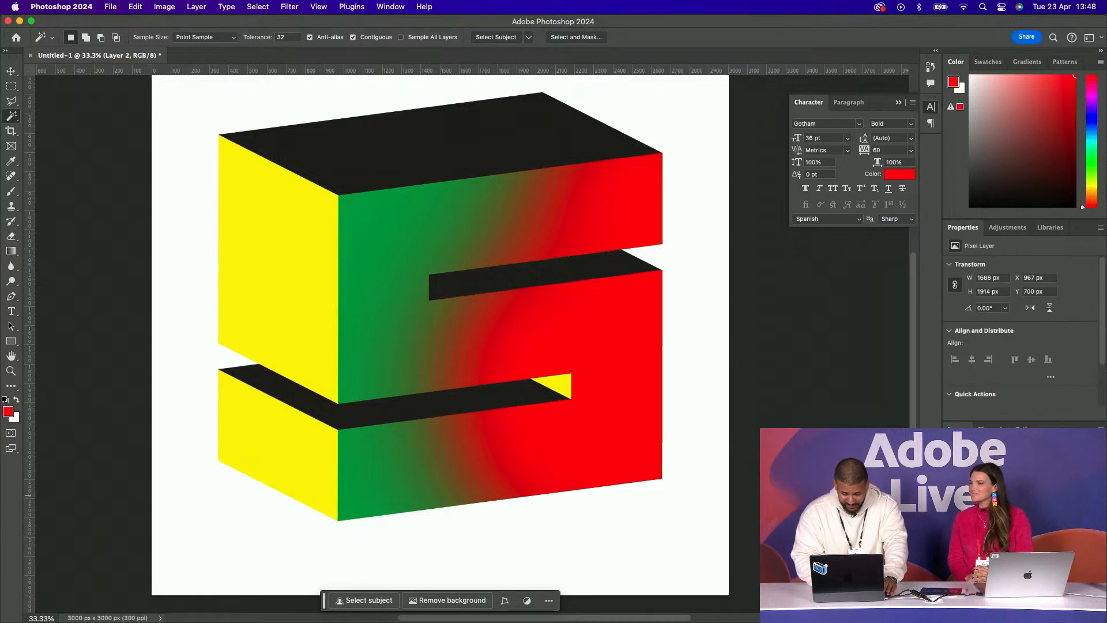
pyautogui.click(1004, 510)
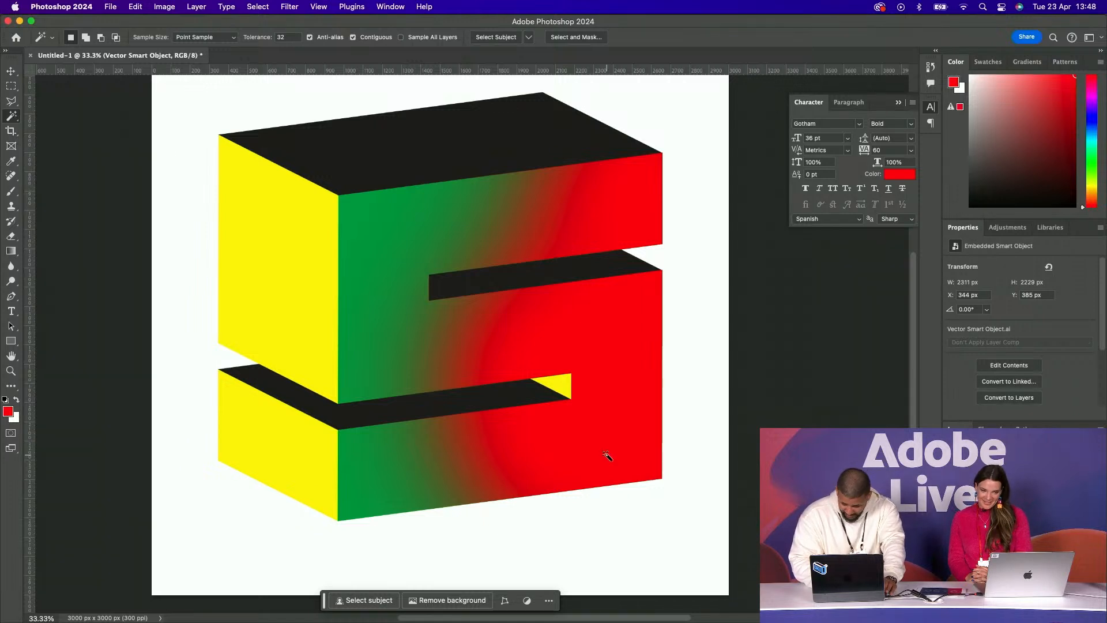
pyautogui.click(1004, 526)
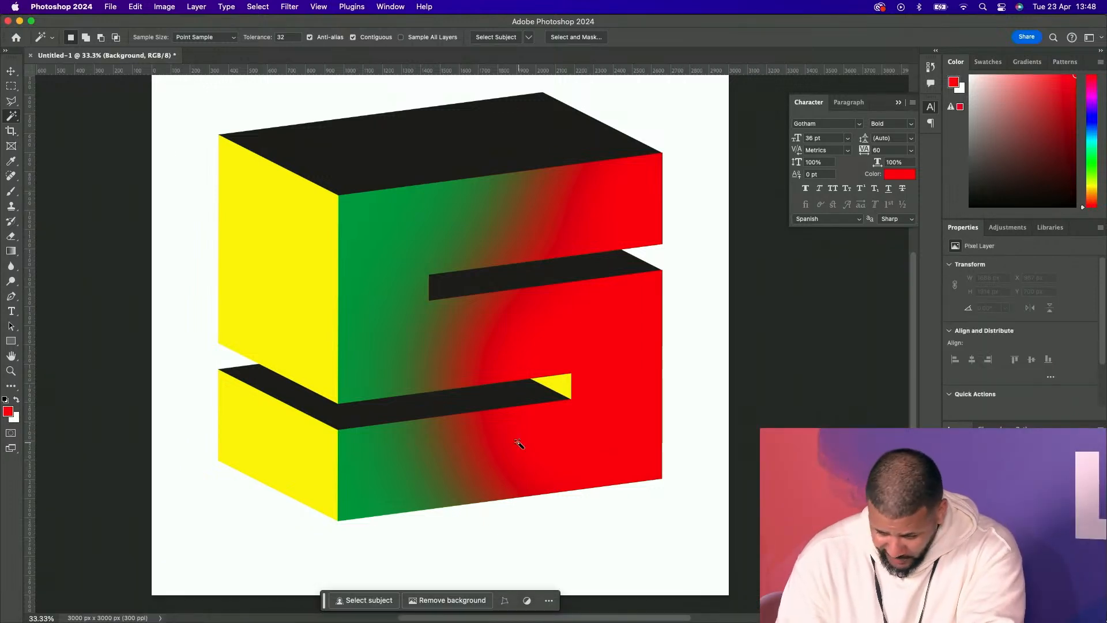
pyautogui.click(313, 435)
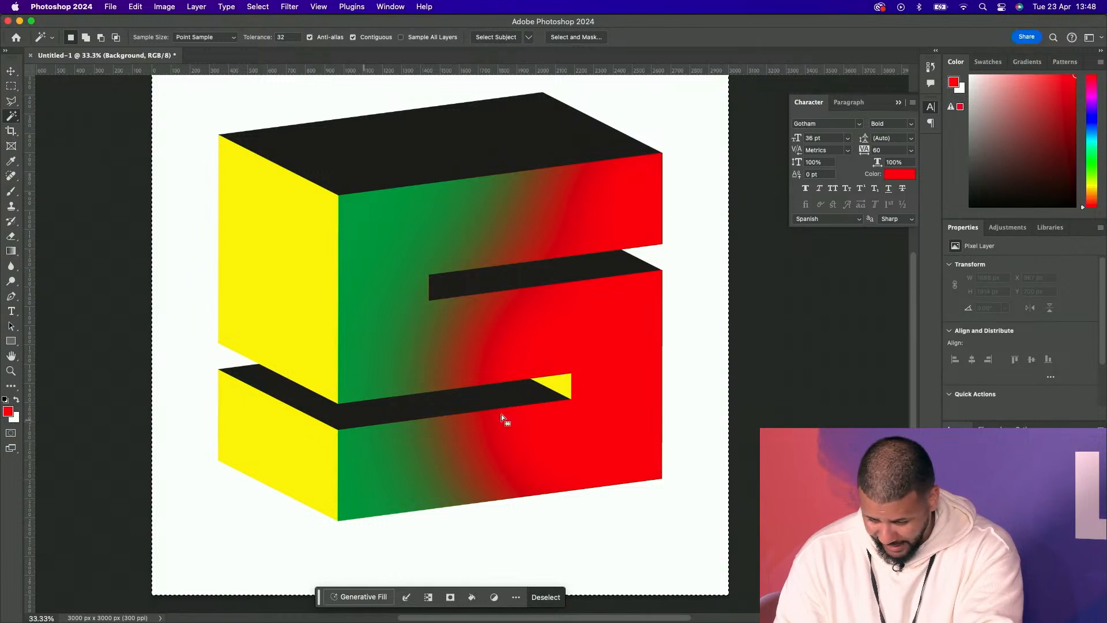
# Select both large yellow side faces of the smart object together with the Magic Wand
pyautogui.click(1003, 519)
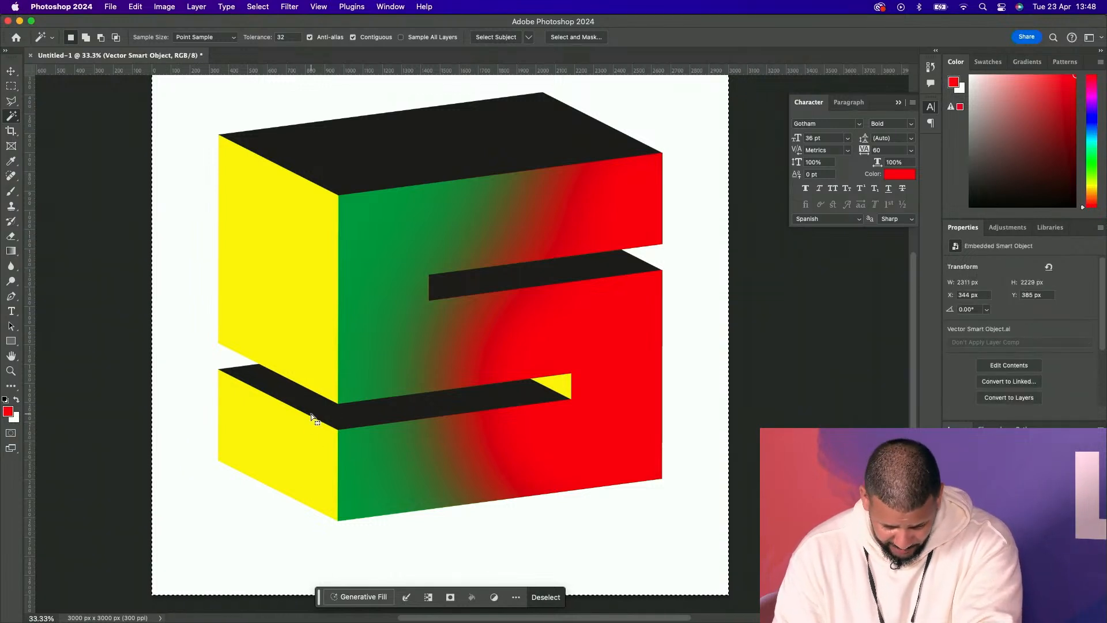
pyautogui.click(297, 438)
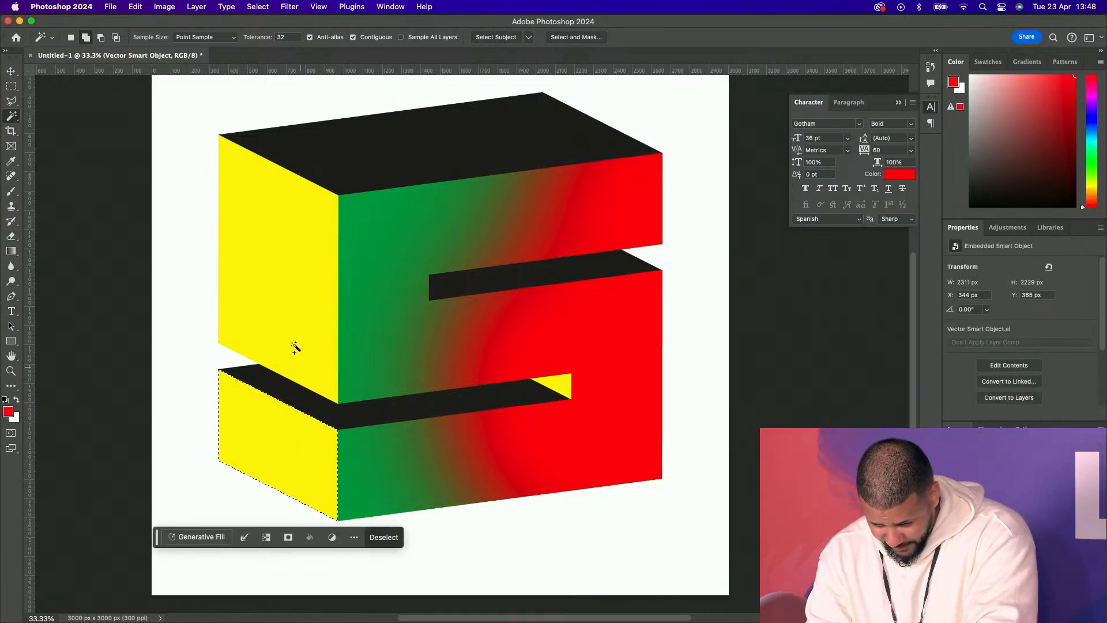
pyautogui.keyDown('shift'); pyautogui.click(282, 282); pyautogui.keyUp('shift')
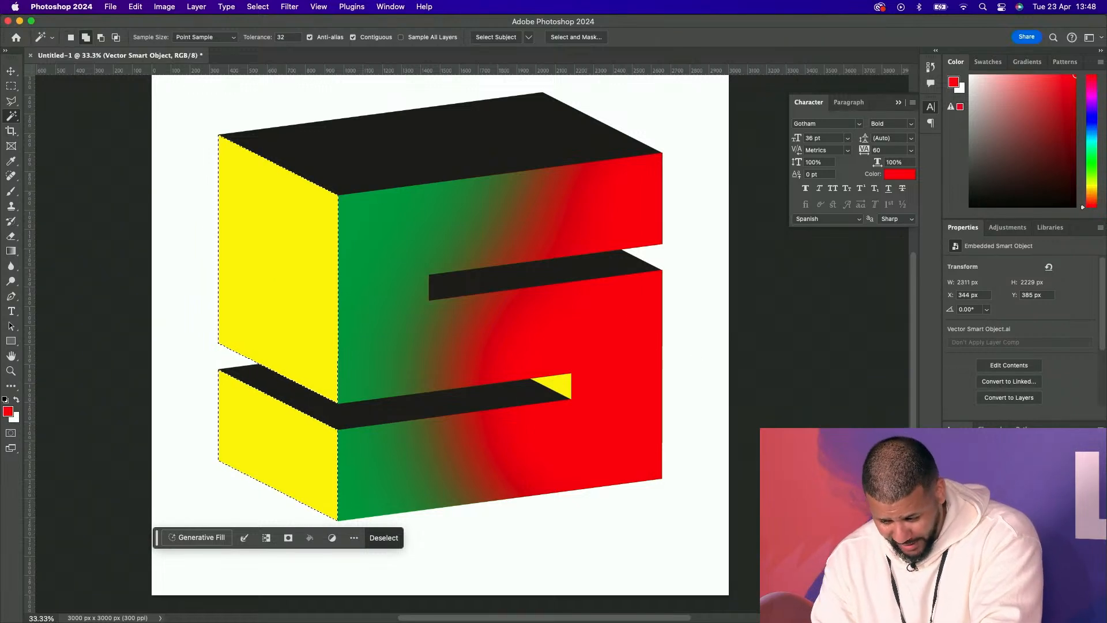
# Add a new layer and brush soft red shading onto the selected side faces along their edge with the front face
pyautogui.press('super+j')
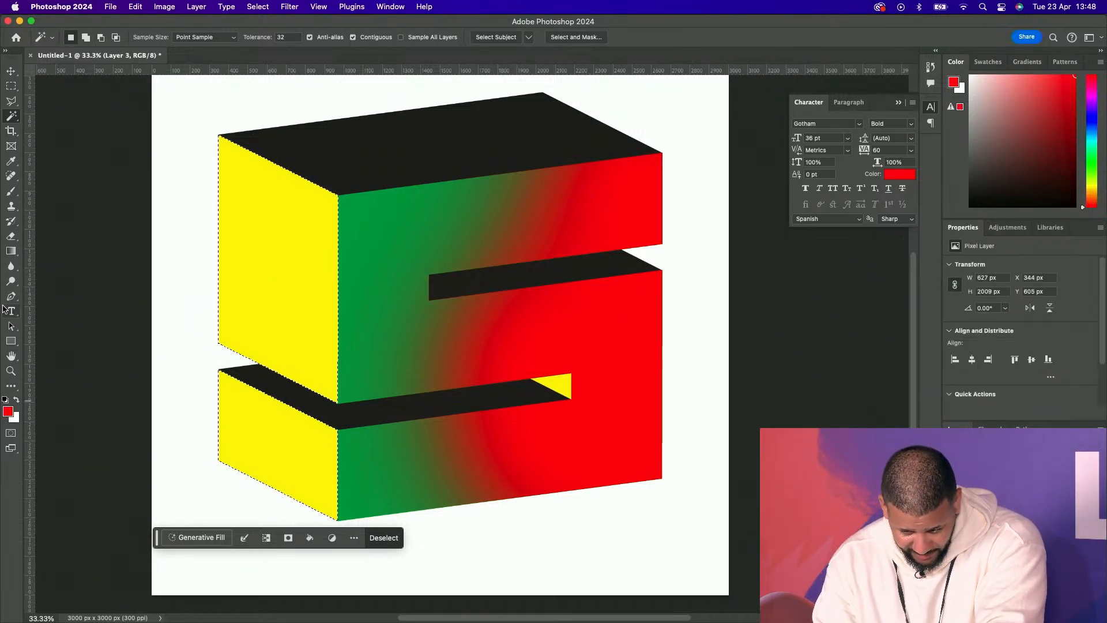
pyautogui.click(10, 194)
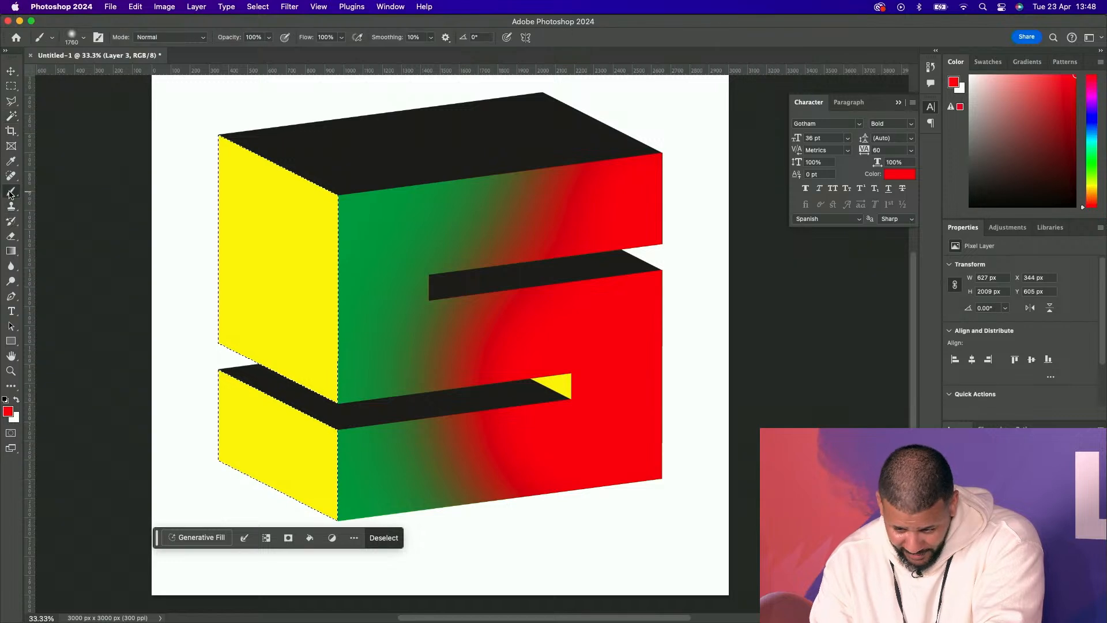
pyautogui.moveTo(499, 494)
pyautogui.mouseDown()
pyautogui.moveTo(408, 396)
pyautogui.moveTo(420, 274)
pyautogui.moveTo(408, 146)
pyautogui.mouseUp()
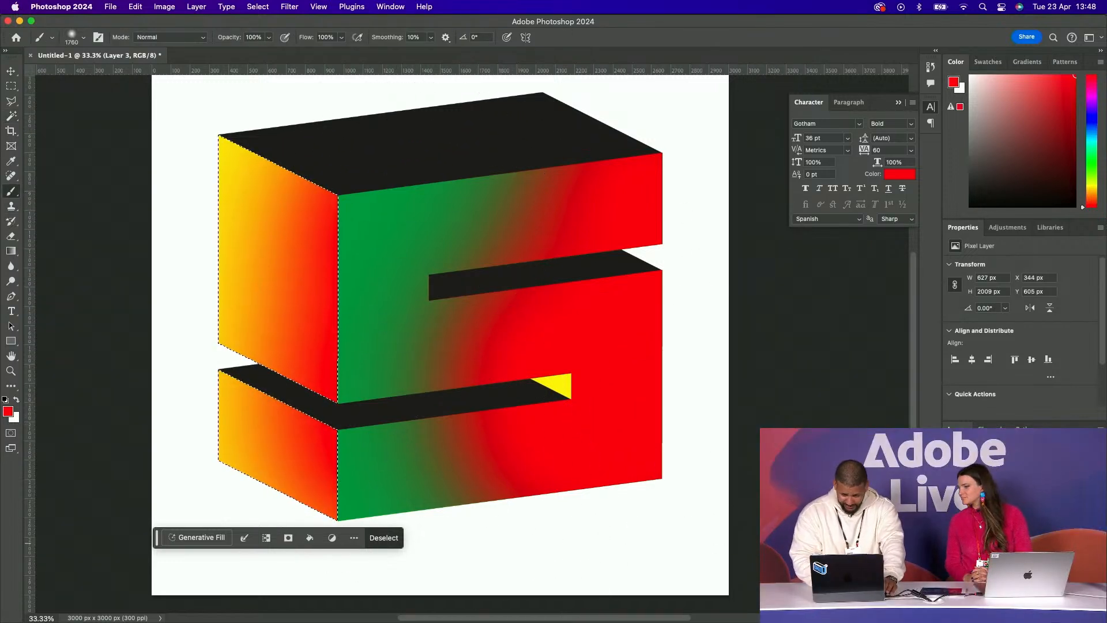
pyautogui.click(1006, 545)
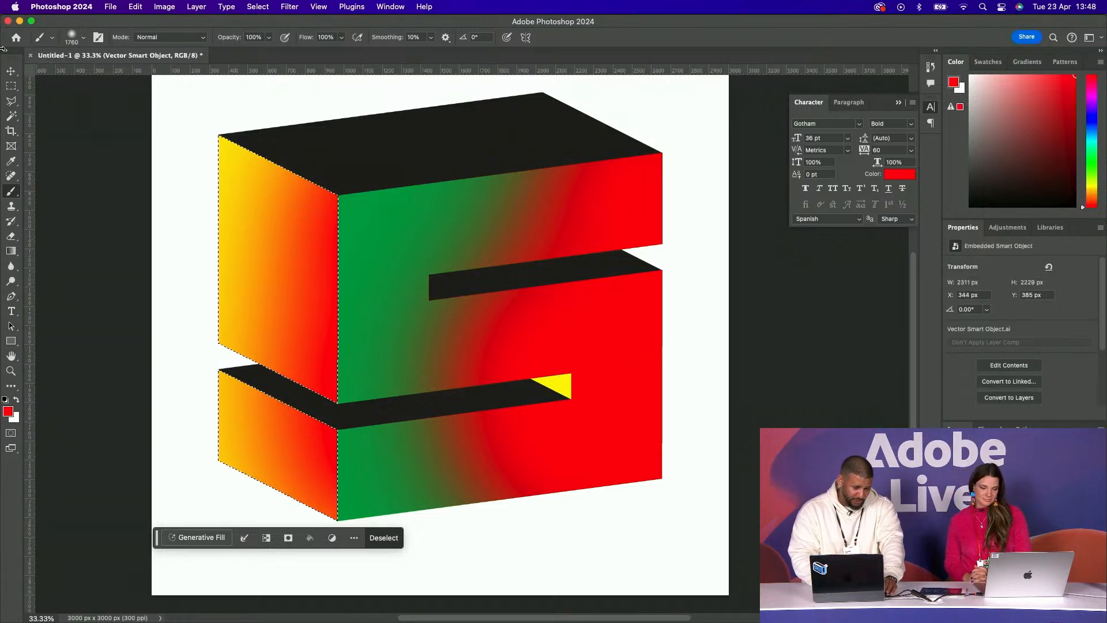
pyautogui.press('v')
pyautogui.click(1006, 480)
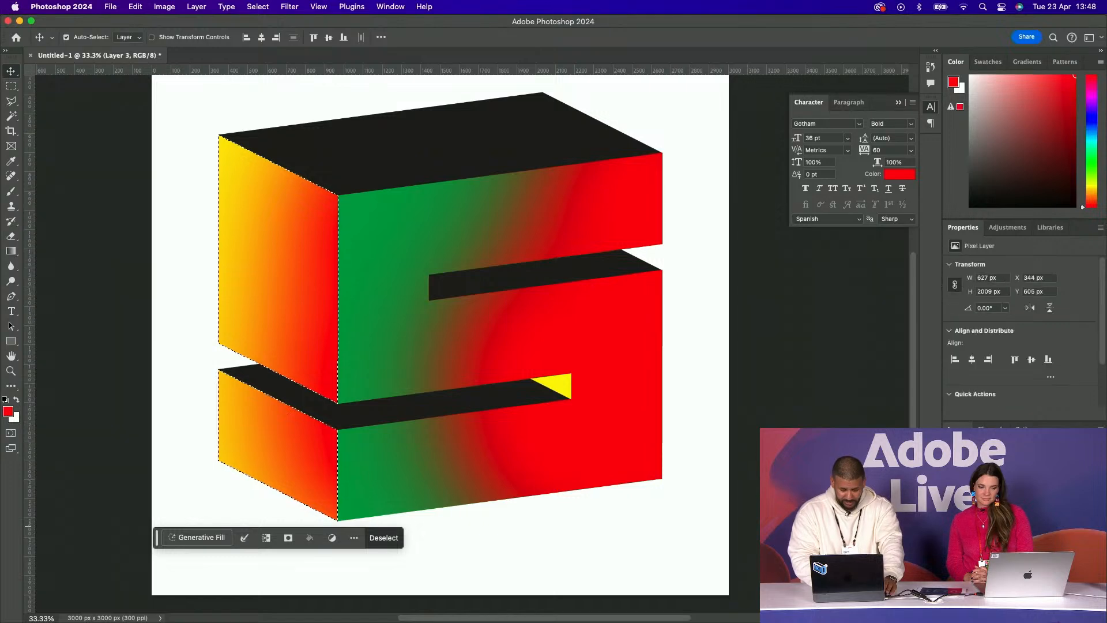
pyautogui.keyDown('shift'); pyautogui.click(1006, 495); pyautogui.keyUp('shift')
pyautogui.press('super+j')
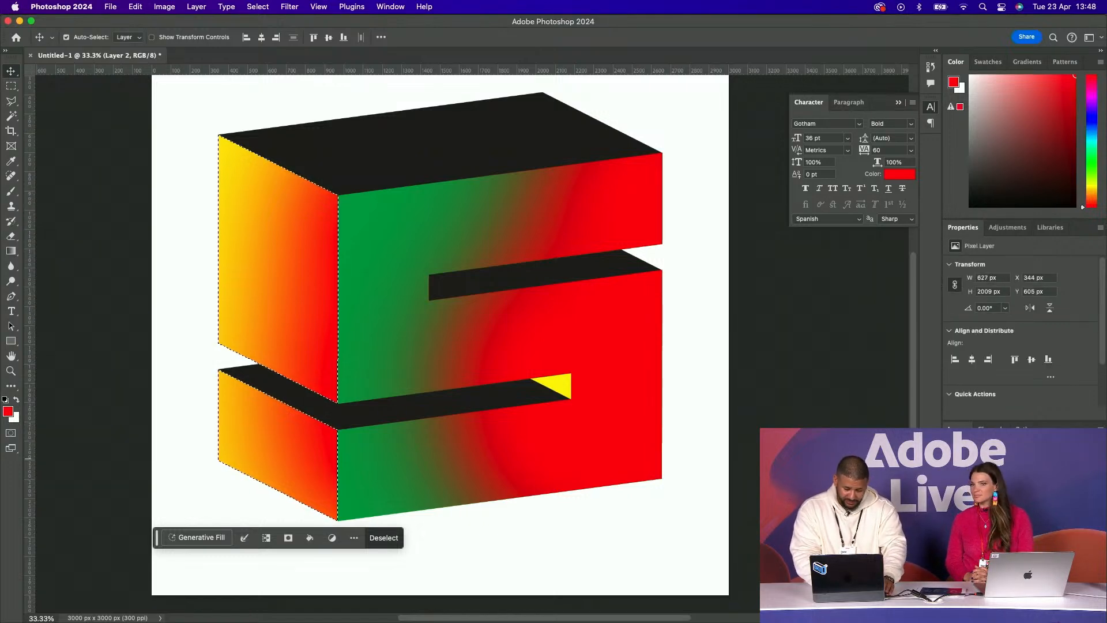
# Try a different blend mode on the red shading of the S
pyautogui.click(951, 502)
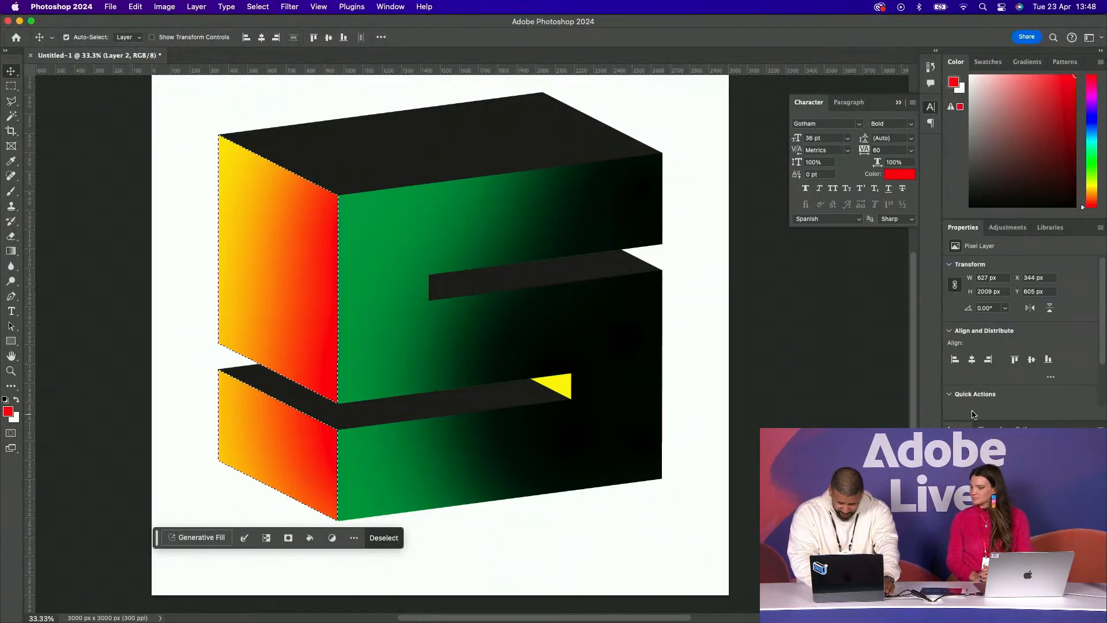
pyautogui.click(976, 467)
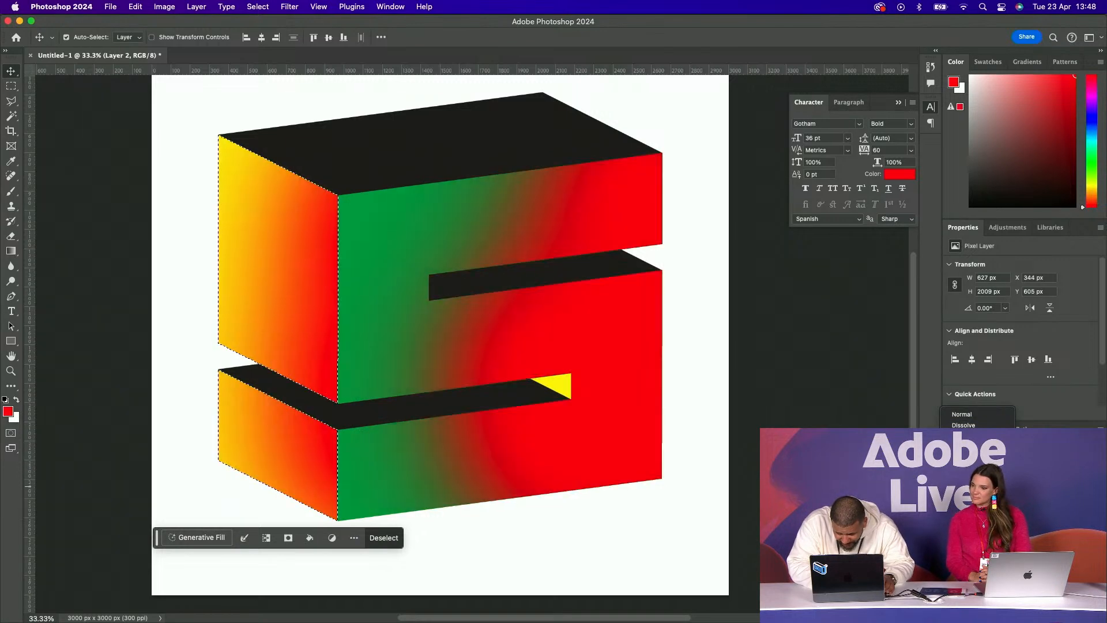
pyautogui.click(974, 510)
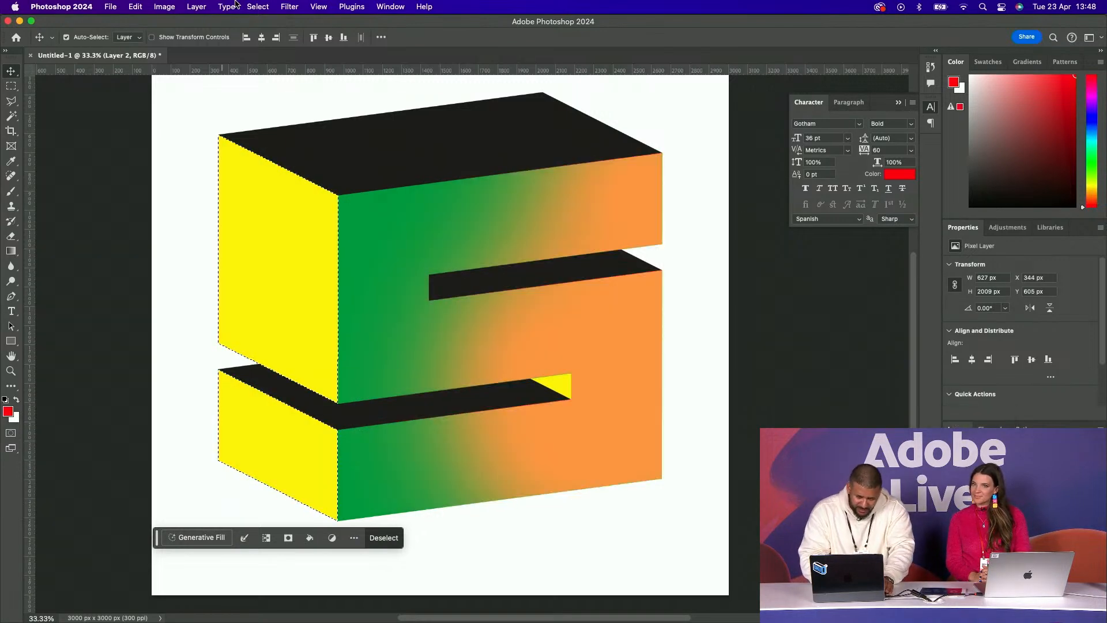
# Apply a Color Halftone filter with a maximum radius of 40 pixels to the shading on the selected side faces
pyautogui.click(286, 6)
pyautogui.moveTo(378, 157)
pyautogui.moveTo(395, 175)
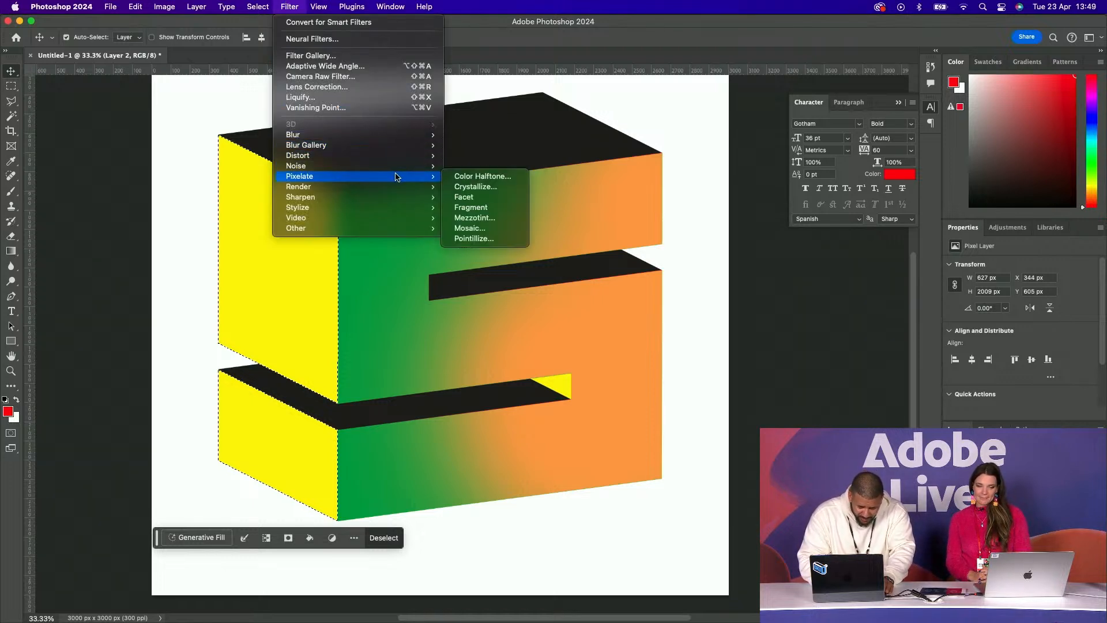
pyautogui.click(455, 176)
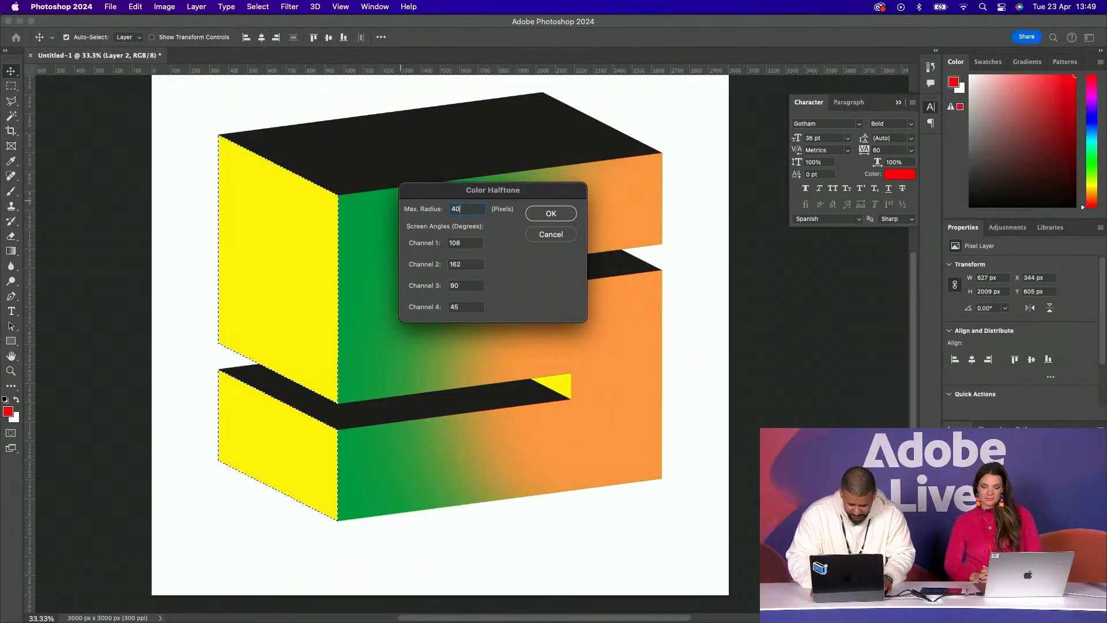
pyautogui.press('Return')
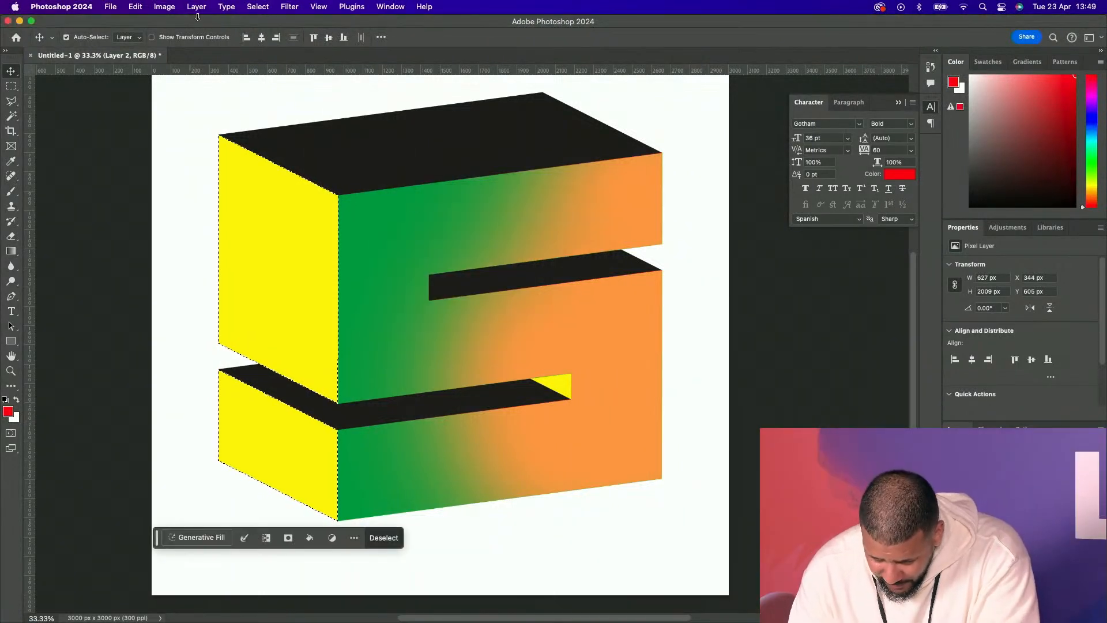
# Apply Color Halftone again to the side faces' shading with a maximum radius of 80 pixels
pyautogui.click(285, 8)
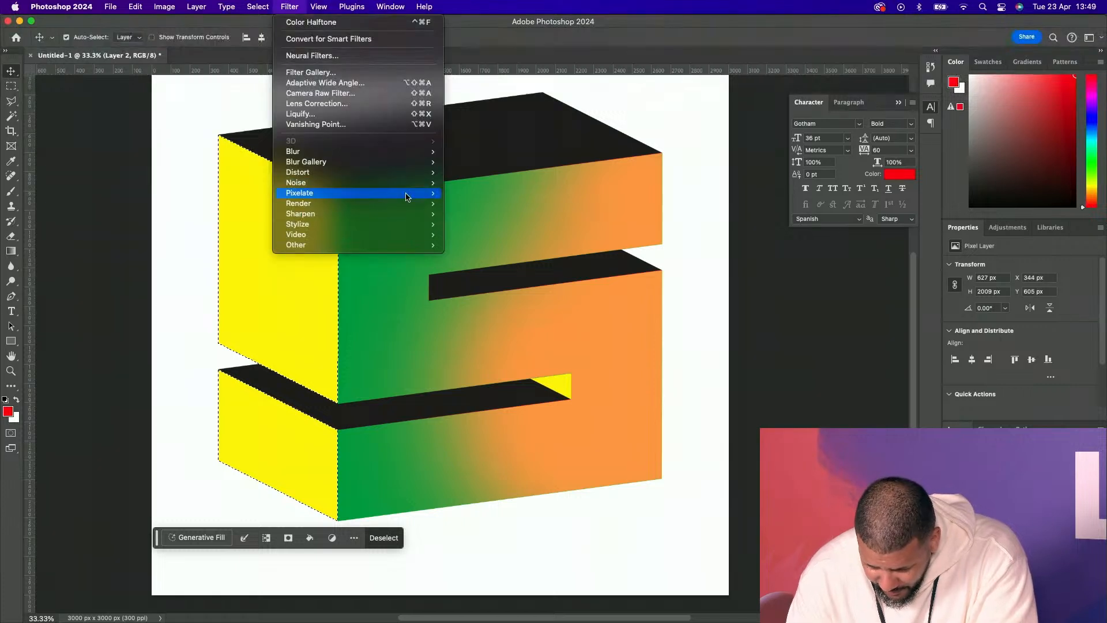
pyautogui.moveTo(405, 193)
pyautogui.click(491, 193)
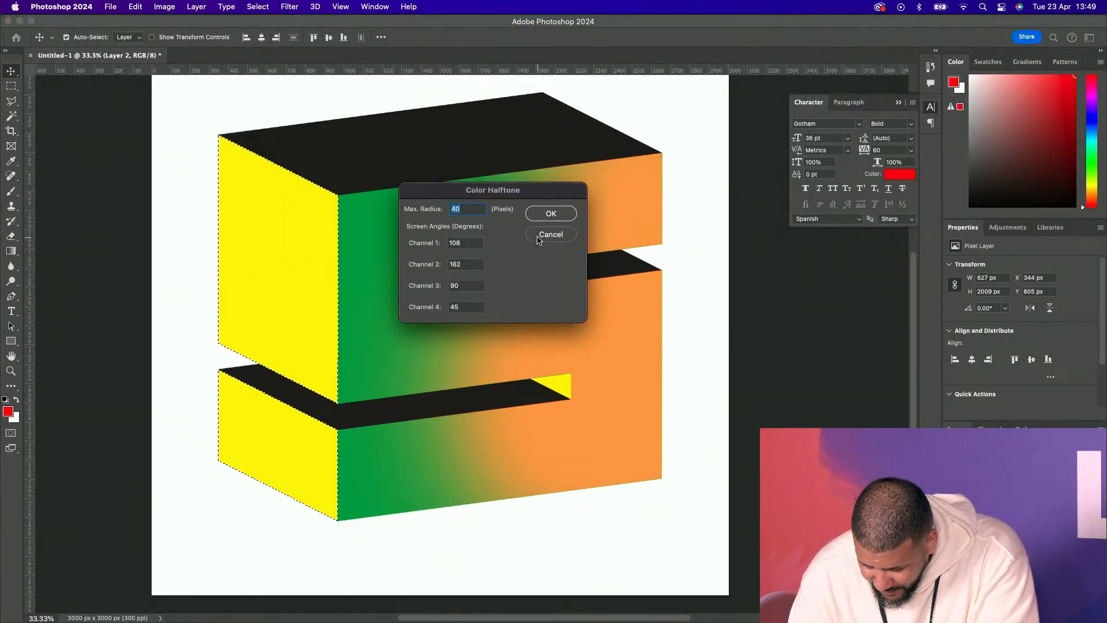
pyautogui.write('80')
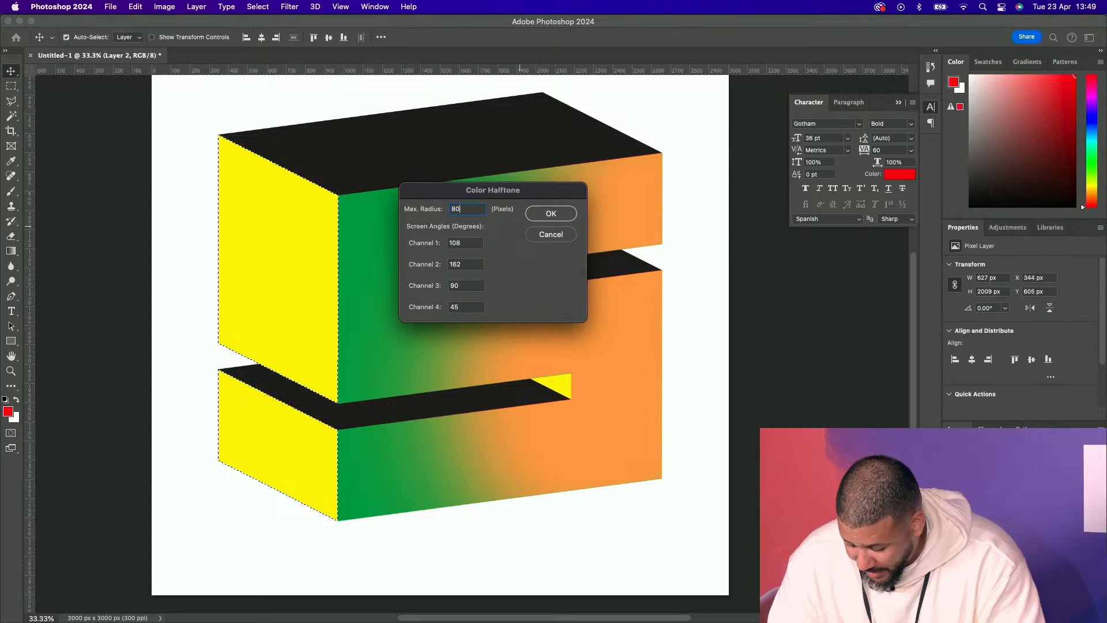
pyautogui.press('Return')
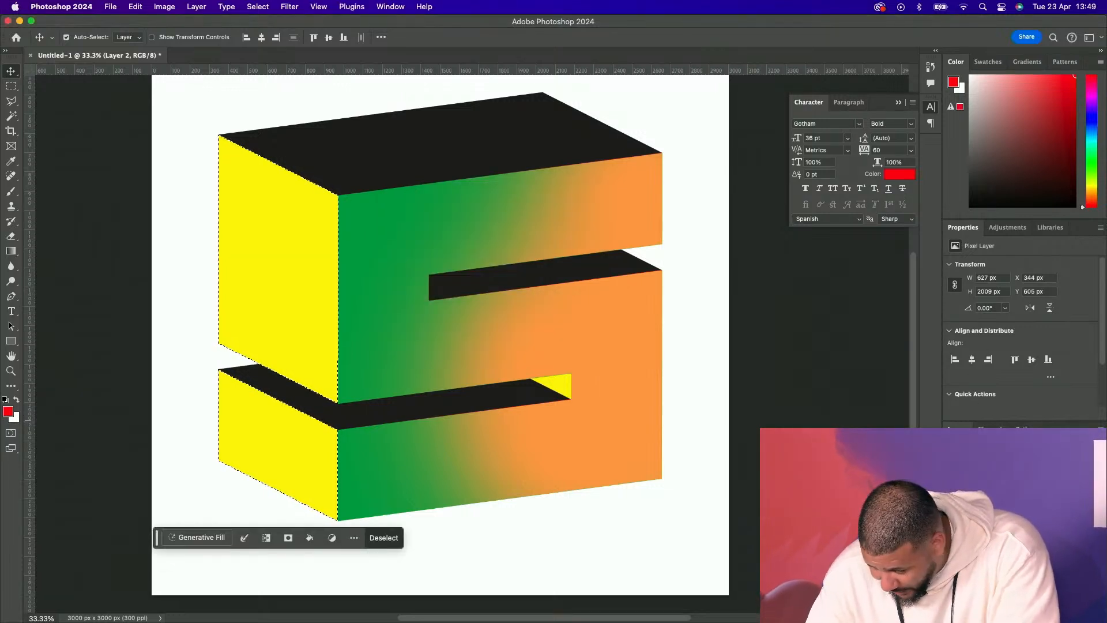
# Try another blend mode on the red shading, then set its blend mode to Normal
pyautogui.click(976, 459)
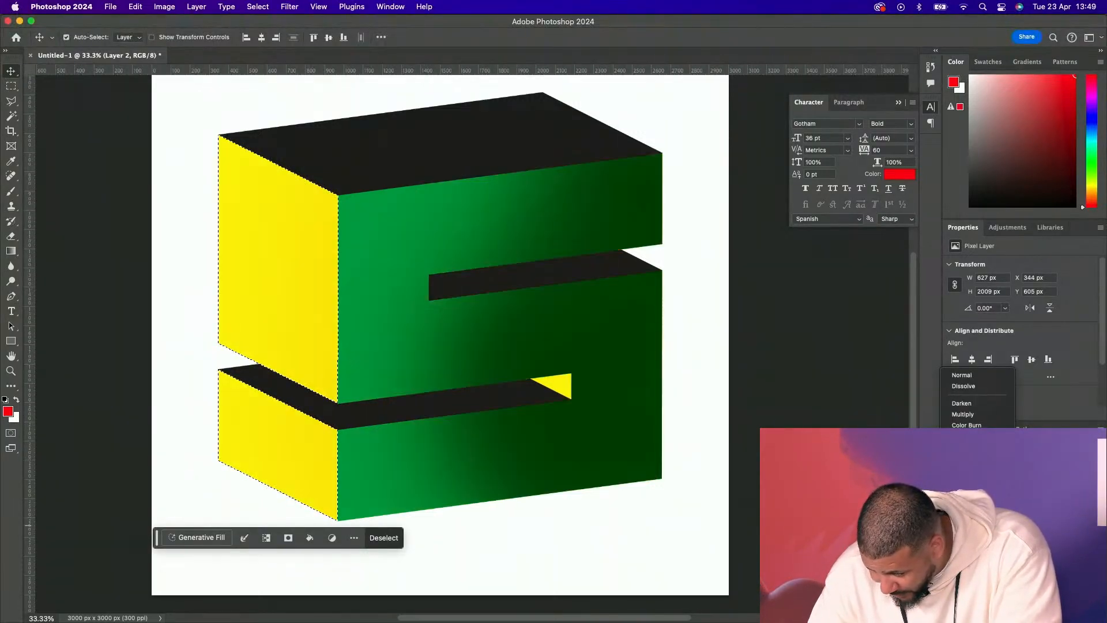
pyautogui.click(967, 436)
pyautogui.click(976, 460)
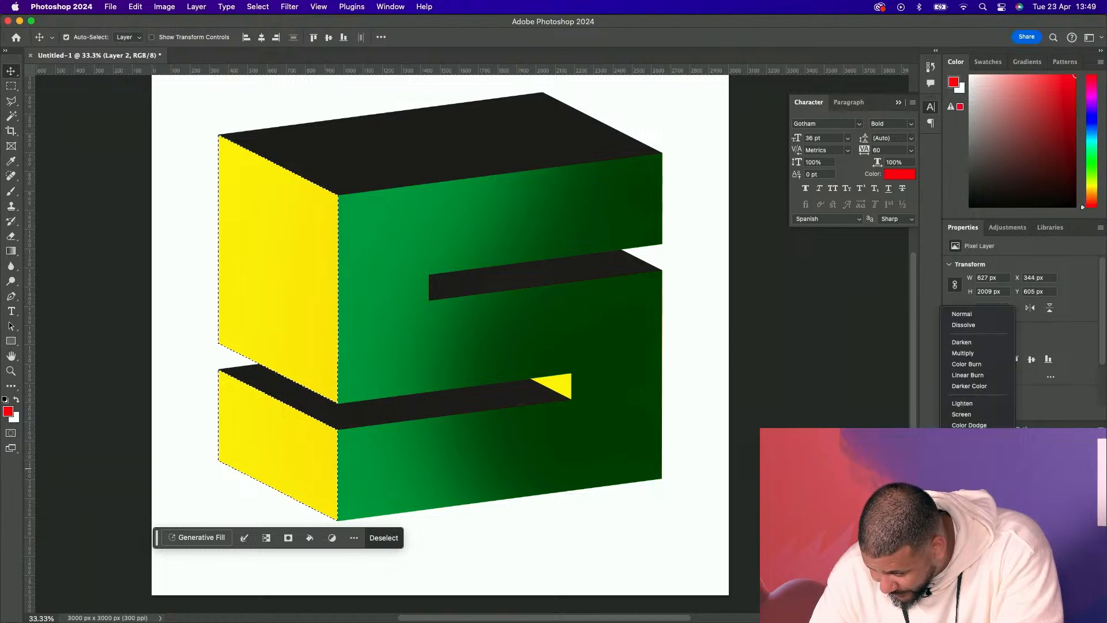
pyautogui.click(981, 316)
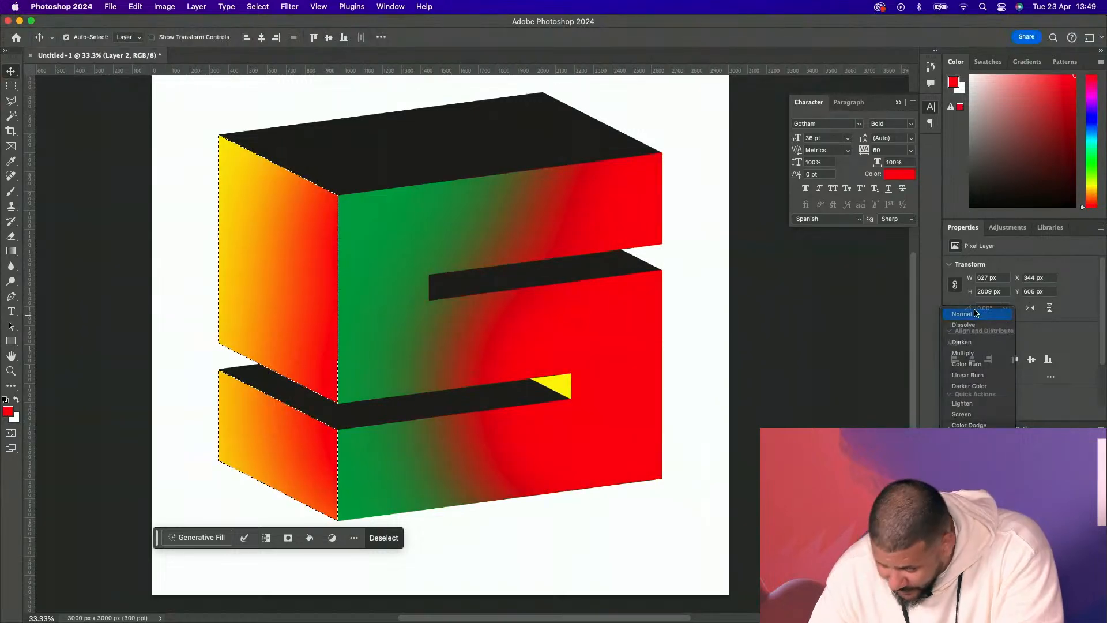
# Add Gaussian noise of 141.24% to the red shading on the selected side faces
pyautogui.click(278, 7)
pyautogui.moveTo(400, 186)
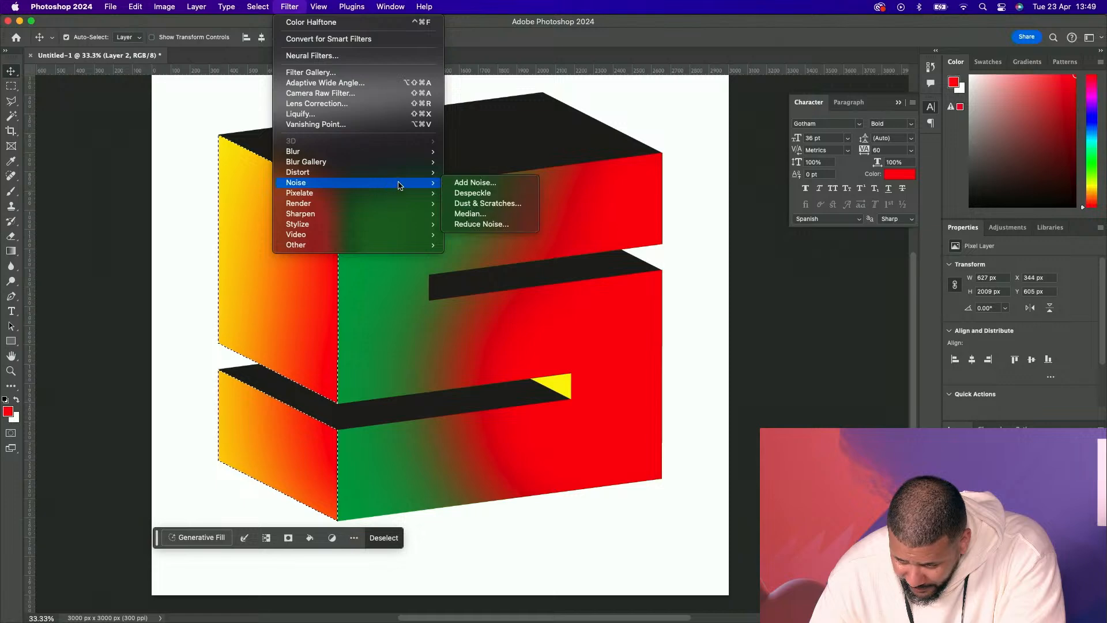
pyautogui.click(478, 182)
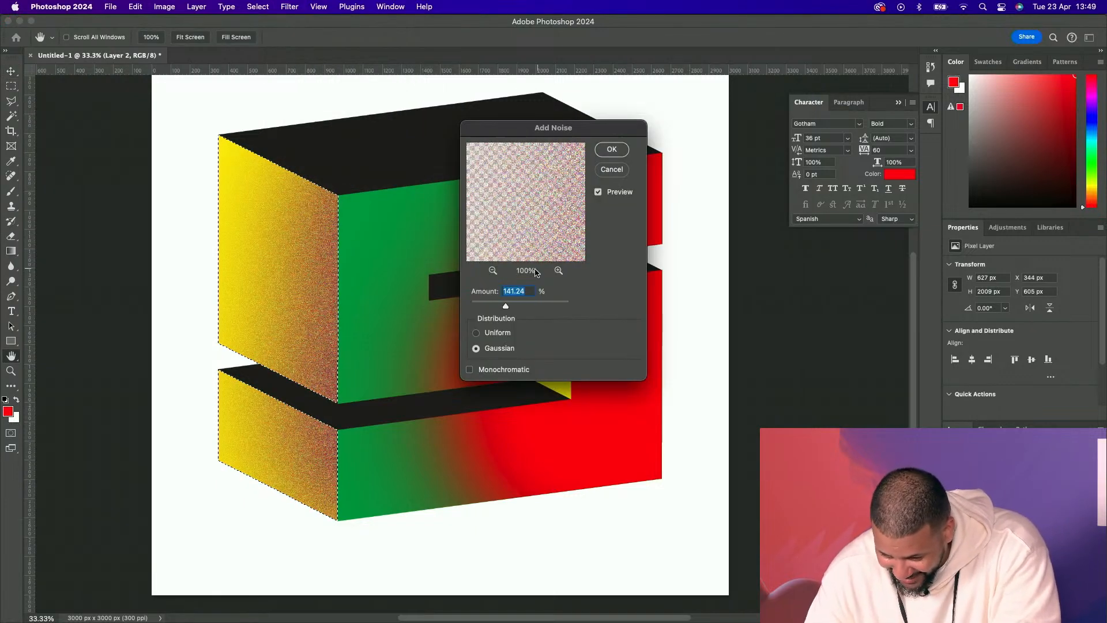
pyautogui.click(611, 149)
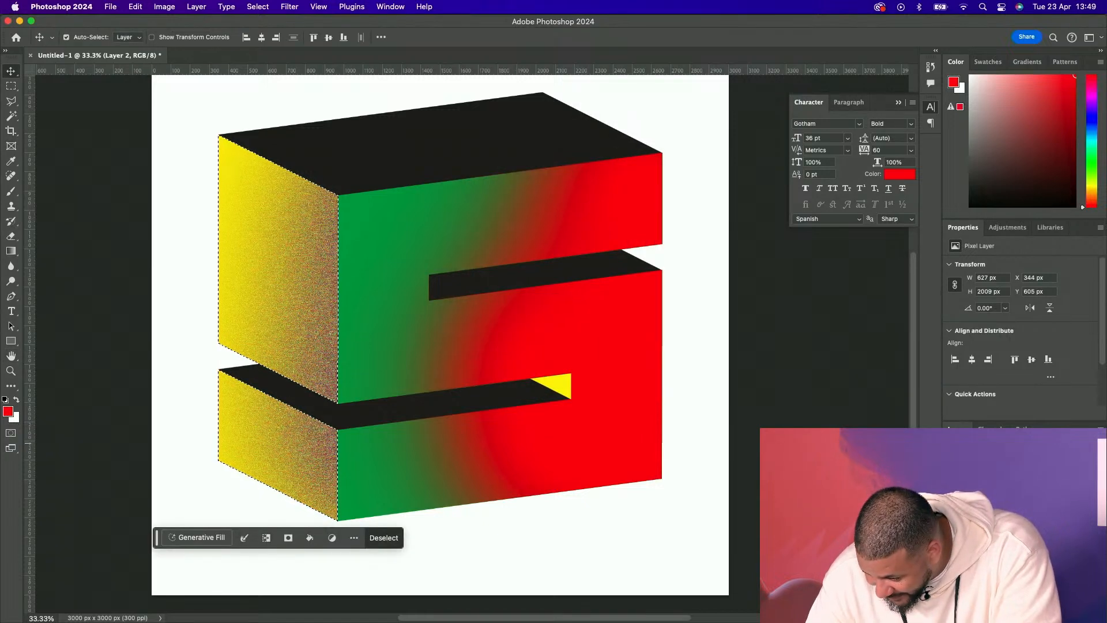
# Preview other blend modes on the noisy shading and return it to Normal
pyautogui.click(976, 445)
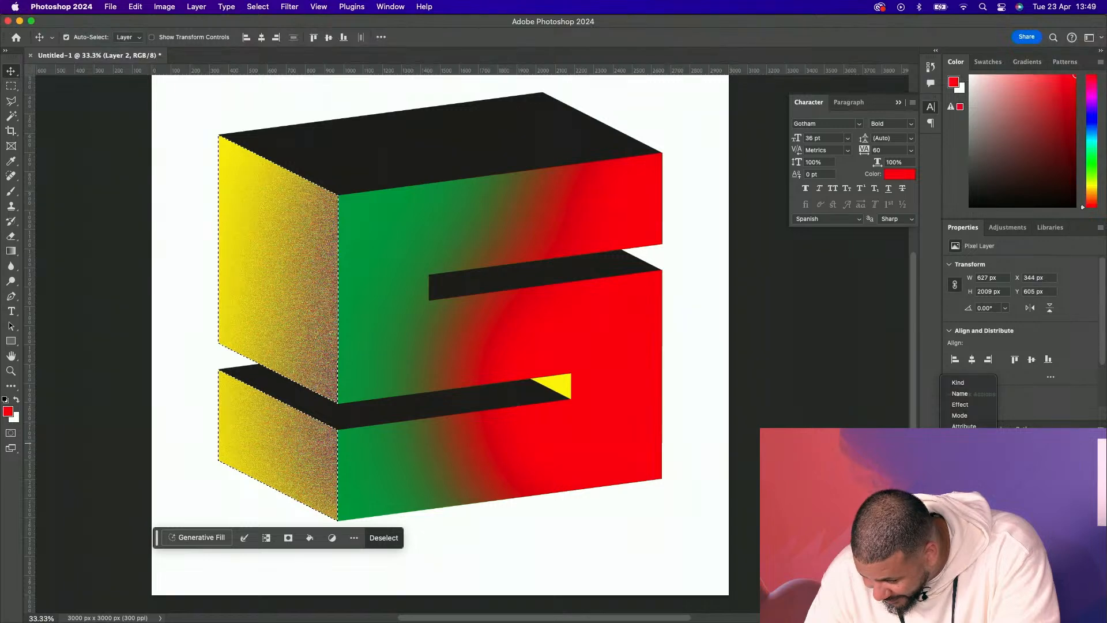
pyautogui.click(975, 460)
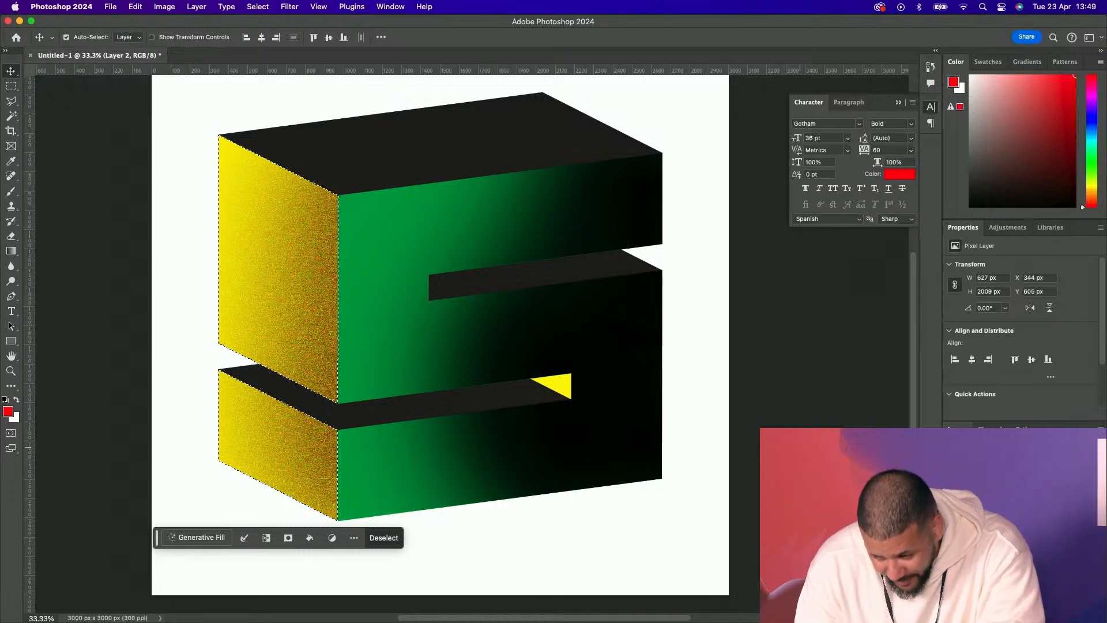
pyautogui.click(974, 457)
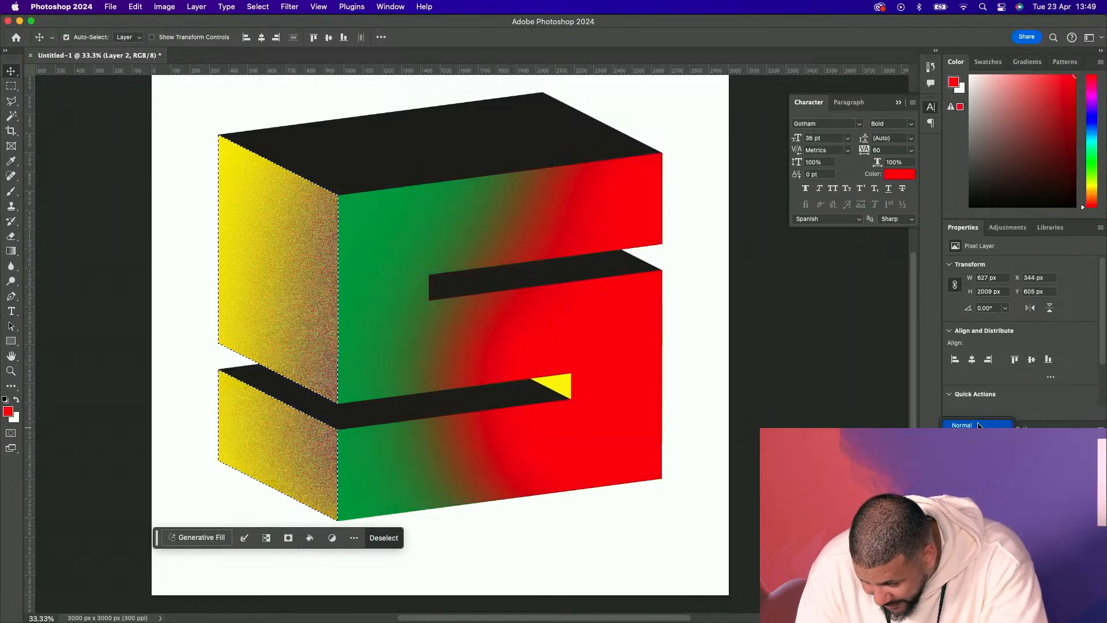
pyautogui.click(973, 426)
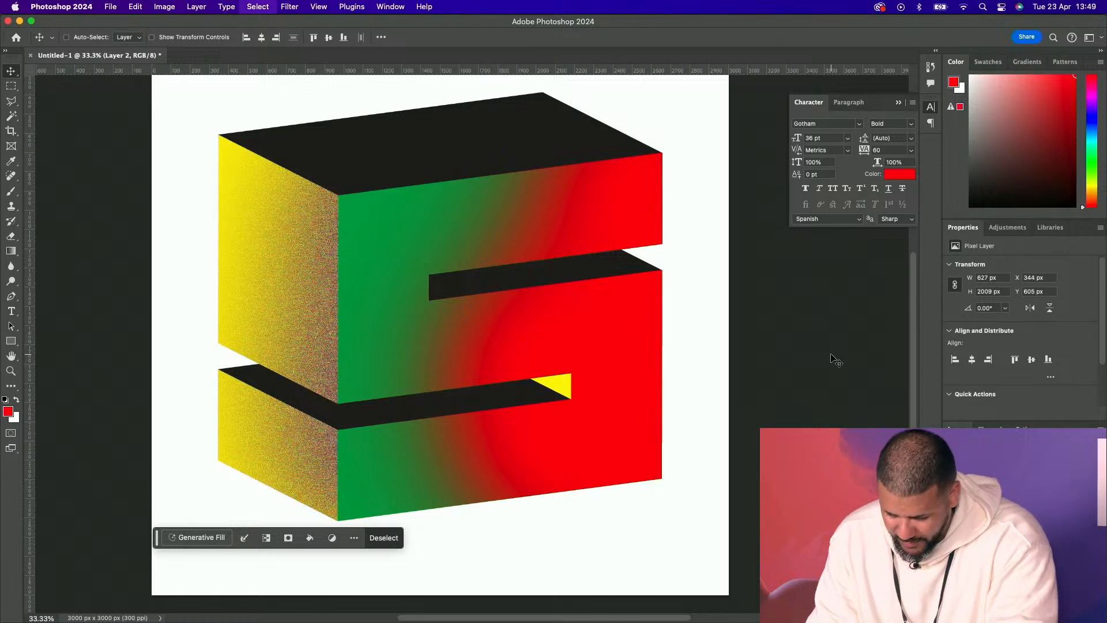
# Clear the selection and merge the shading layers with the S artwork into a single layer
pyautogui.press('super+d')
pyautogui.keyDown('shift'); pyautogui.click(1003, 488); pyautogui.keyUp('shift')
pyautogui.press('super+e')
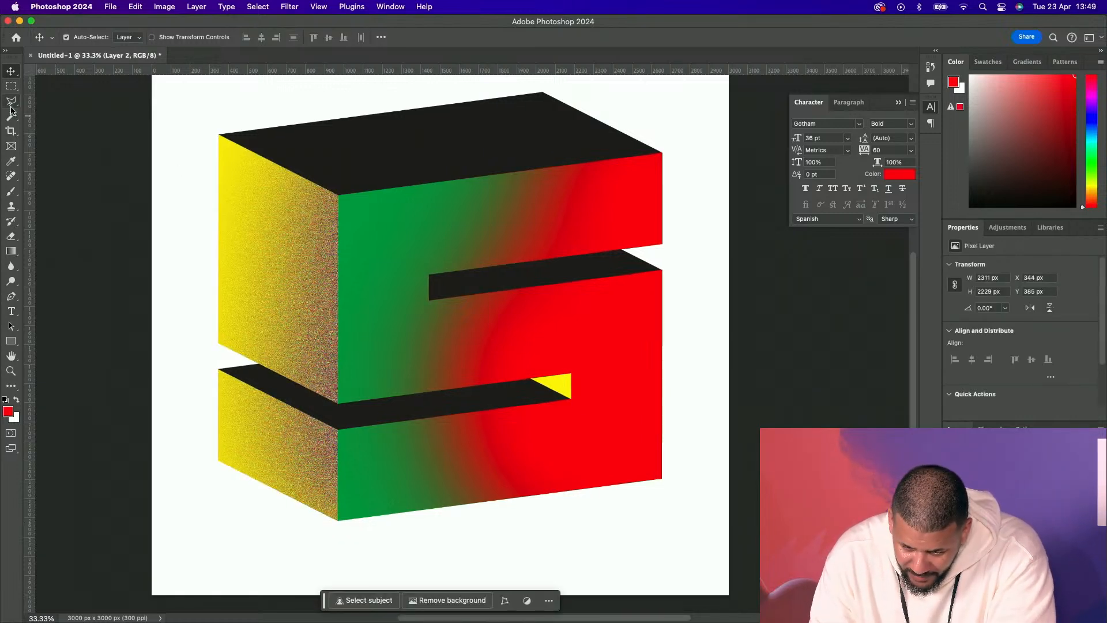
pyautogui.click(12, 103)
pyautogui.keyDown('super'); pyautogui.click(975, 490); pyautogui.keyUp('super')
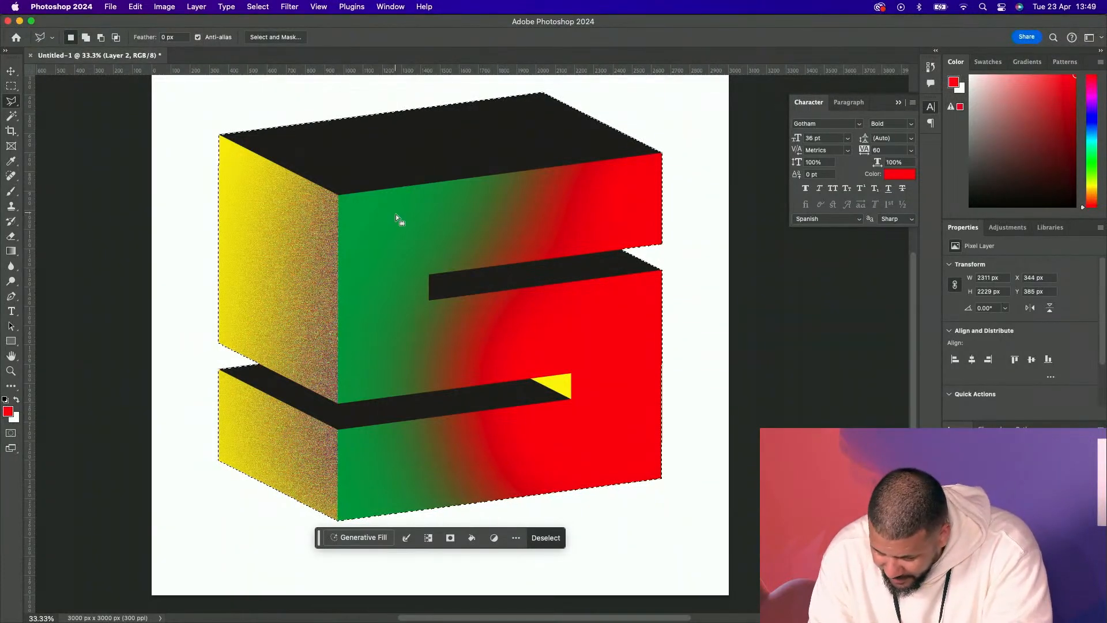
pyautogui.press('super+d')
# Select the upper green area of the merged S's front face with the Magic Wand
pyautogui.click(11, 117)
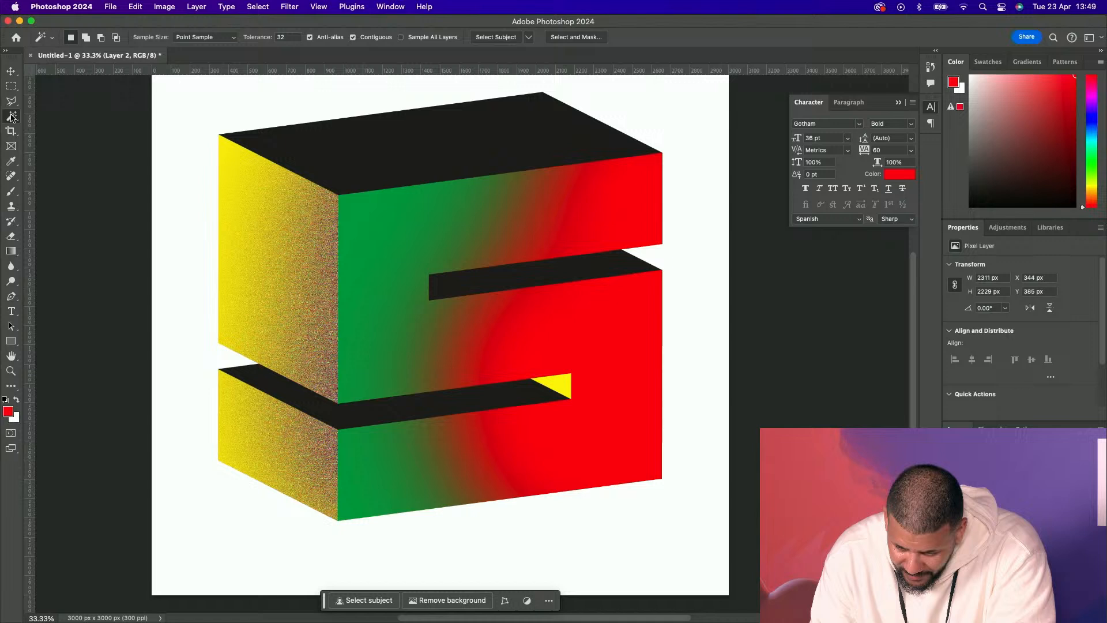
pyautogui.click(464, 219)
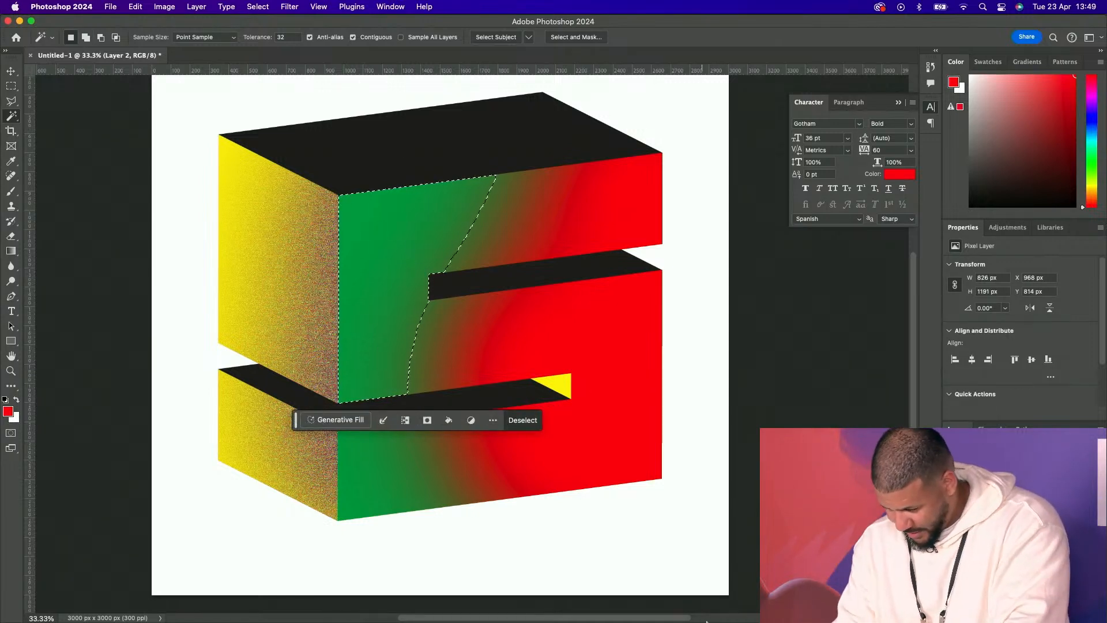
# Switch to Illustrator and turn the flat black S's fill into a 30 pt outline stroke with no fill
pyautogui.click(671, 596)
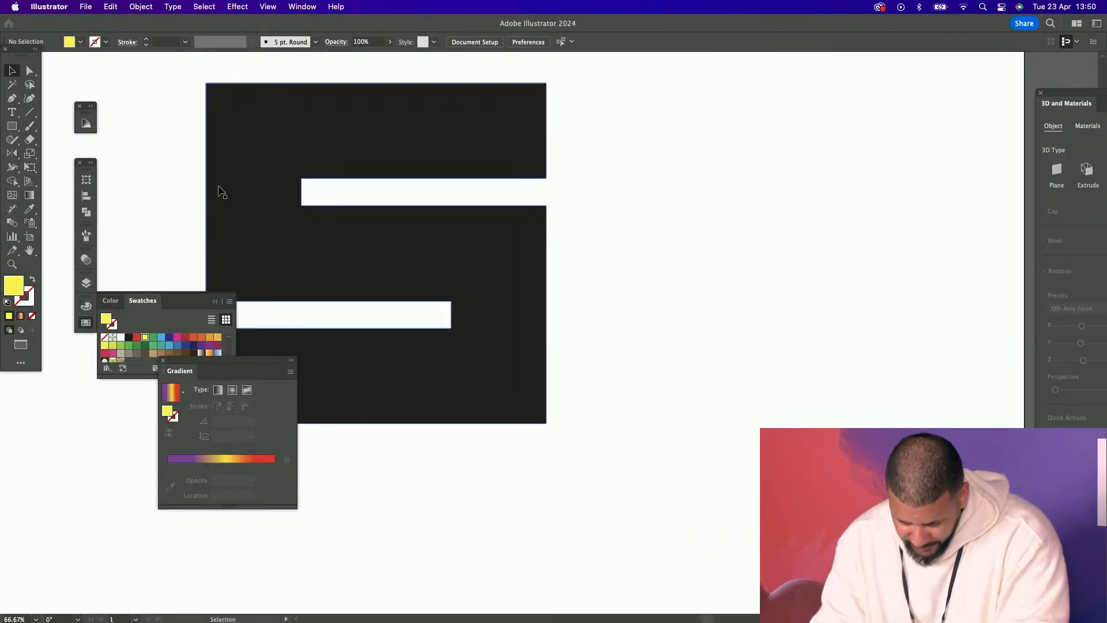
pyautogui.click(401, 159)
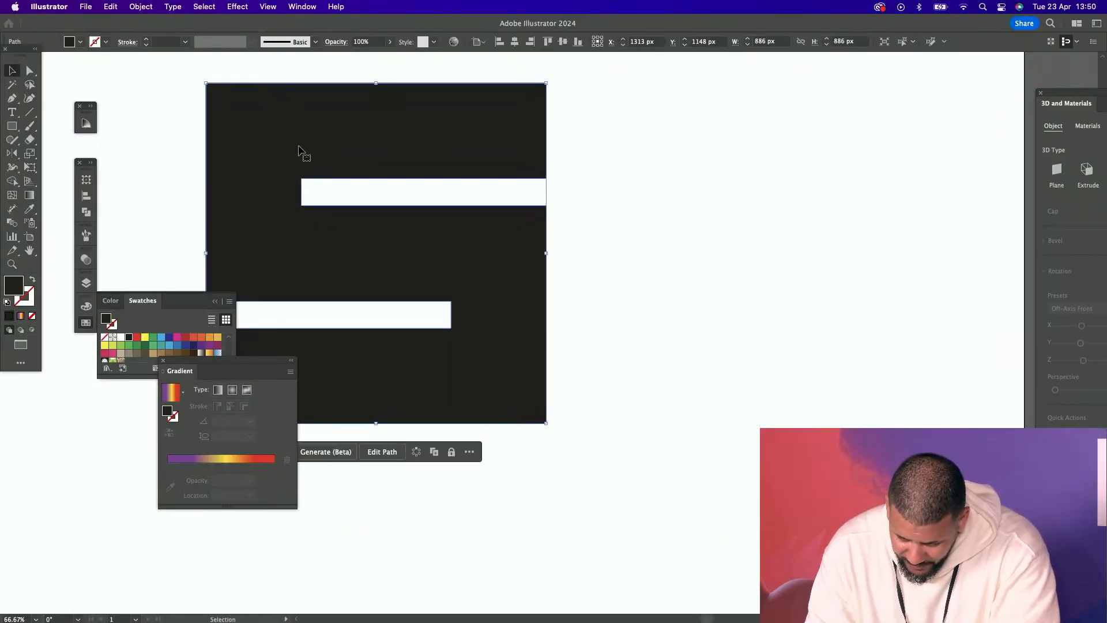
pyautogui.click(33, 281)
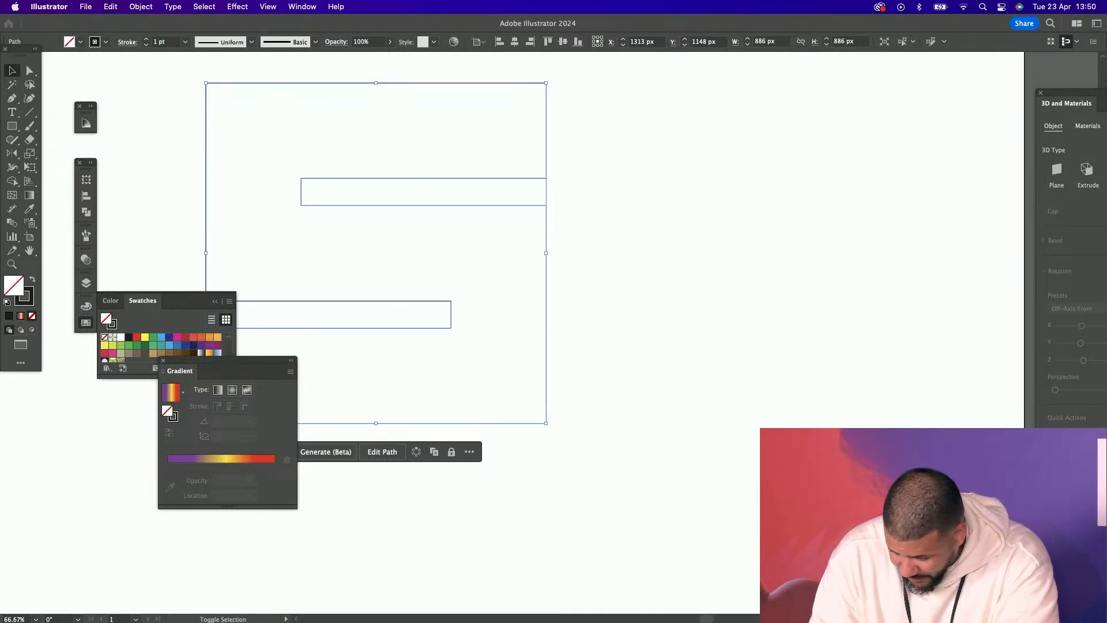
pyautogui.hotkey('shift', 'Up')
pyautogui.hotkey('shift', 'Up')
pyautogui.hotkey('shift', 'Up')
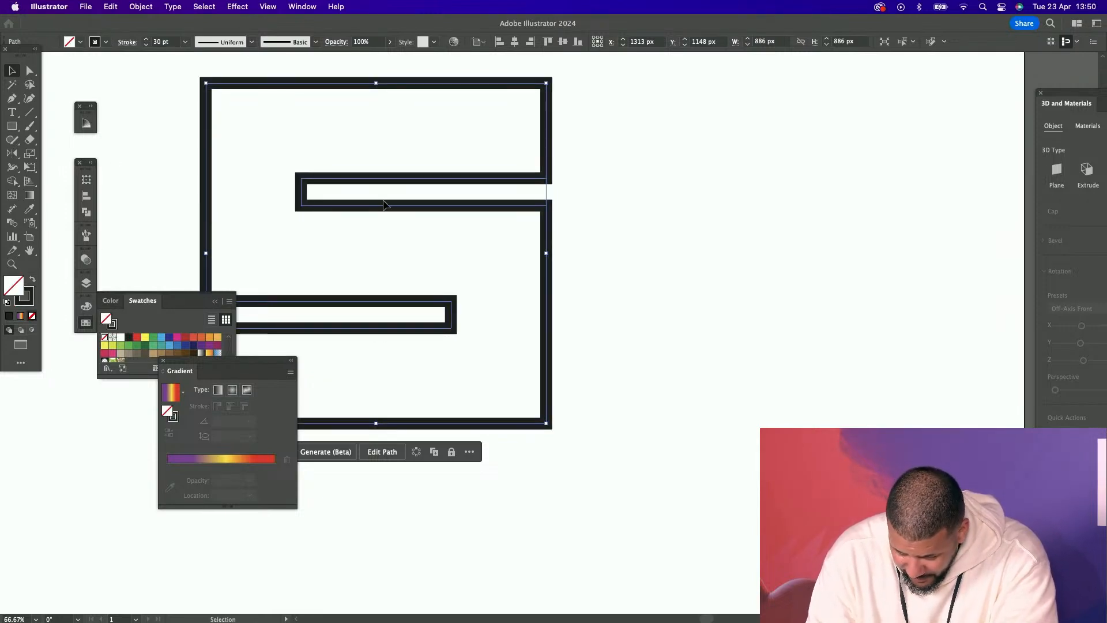
# Make three horizontal copies of the outlined S, each offset about 90 px to the right, and group all four outlines
pyautogui.moveTo(375, 207); pyautogui.dragTo(407, 213)
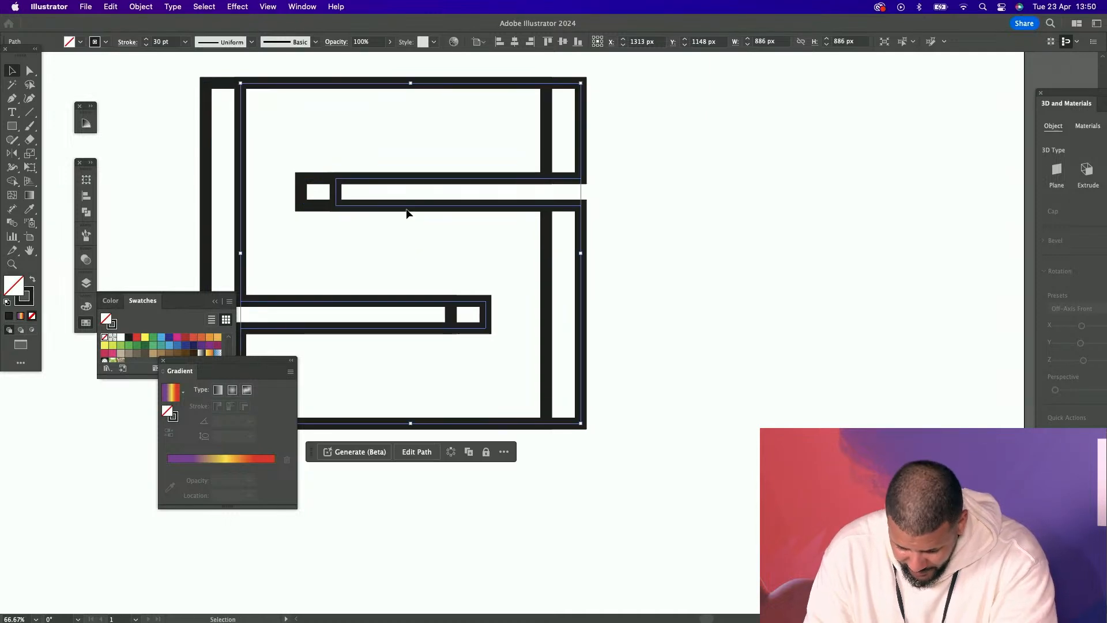
pyautogui.press('super+d')
pyautogui.press('super+d')
pyautogui.moveTo(708, 154); pyautogui.dragTo(459, 402)
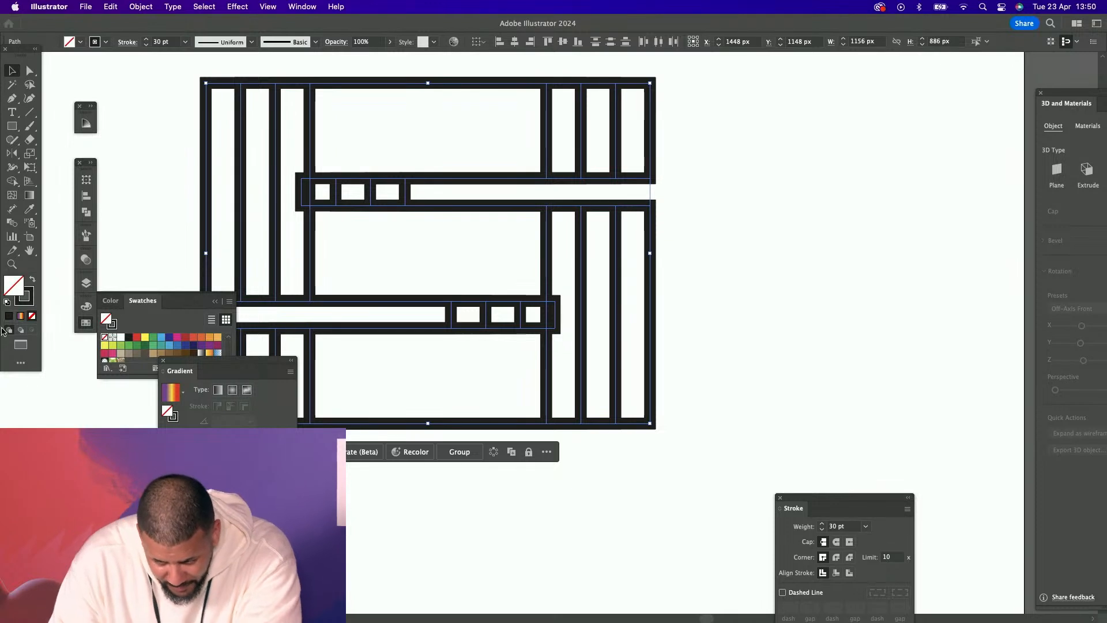
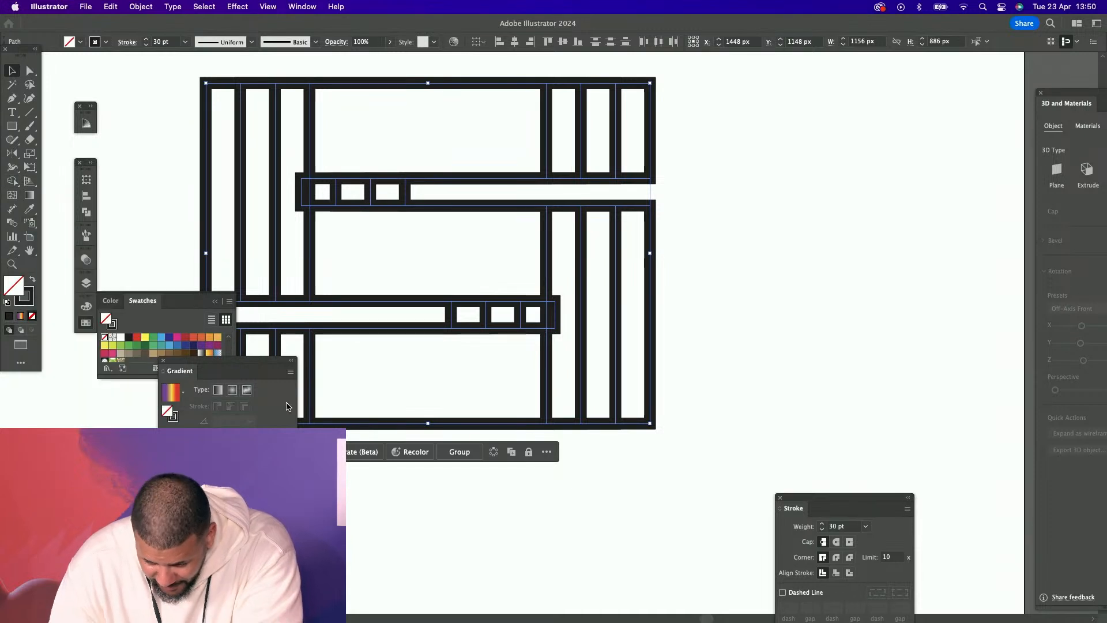
pyautogui.click(86, 213)
pyautogui.press('super+g')
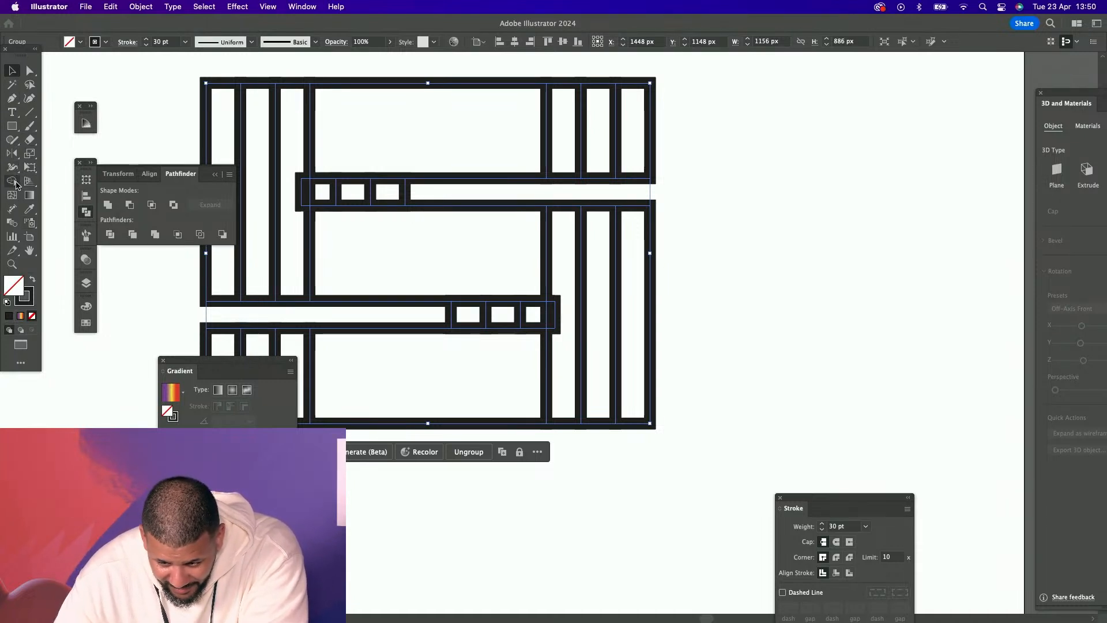
# Merge the overlapping regions of the outlined copies with Shape Builder into one S front face, keeping the divided bars along its right edge
pyautogui.click(13, 182)
pyautogui.moveTo(407, 161)
pyautogui.mouseDown()
pyautogui.moveTo(257, 133)
pyautogui.moveTo(228, 161)
pyautogui.moveTo(237, 193)
pyautogui.moveTo(273, 226)
pyautogui.moveTo(488, 246)
pyautogui.moveTo(528, 308)
pyautogui.moveTo(476, 319)
pyautogui.moveTo(470, 342)
pyautogui.mouseUp()
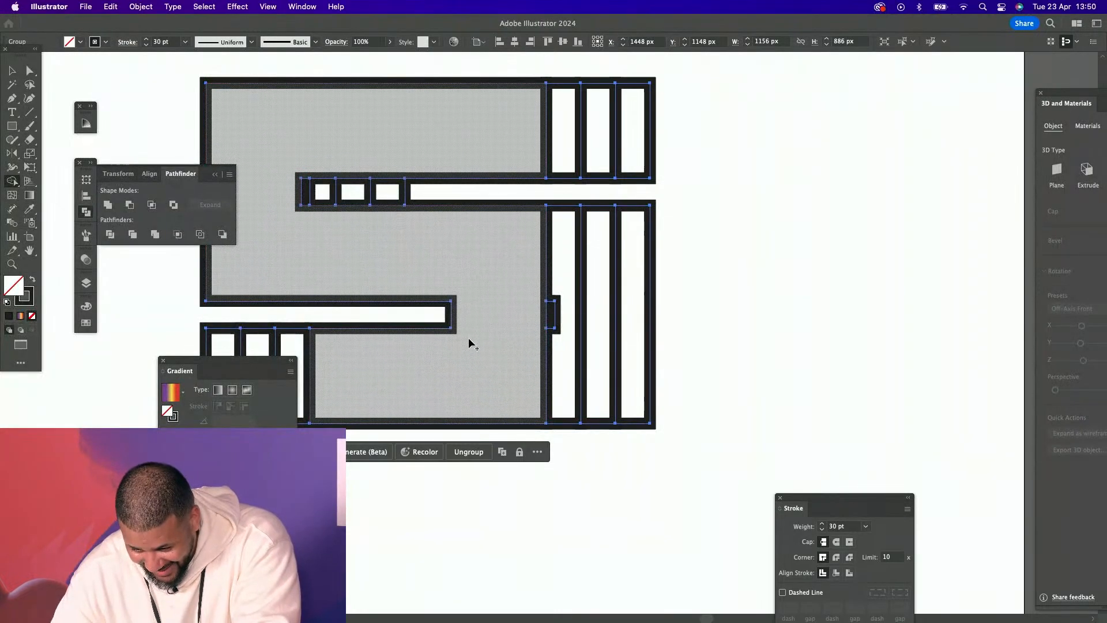
pyautogui.hscroll(-3, 406, 382)
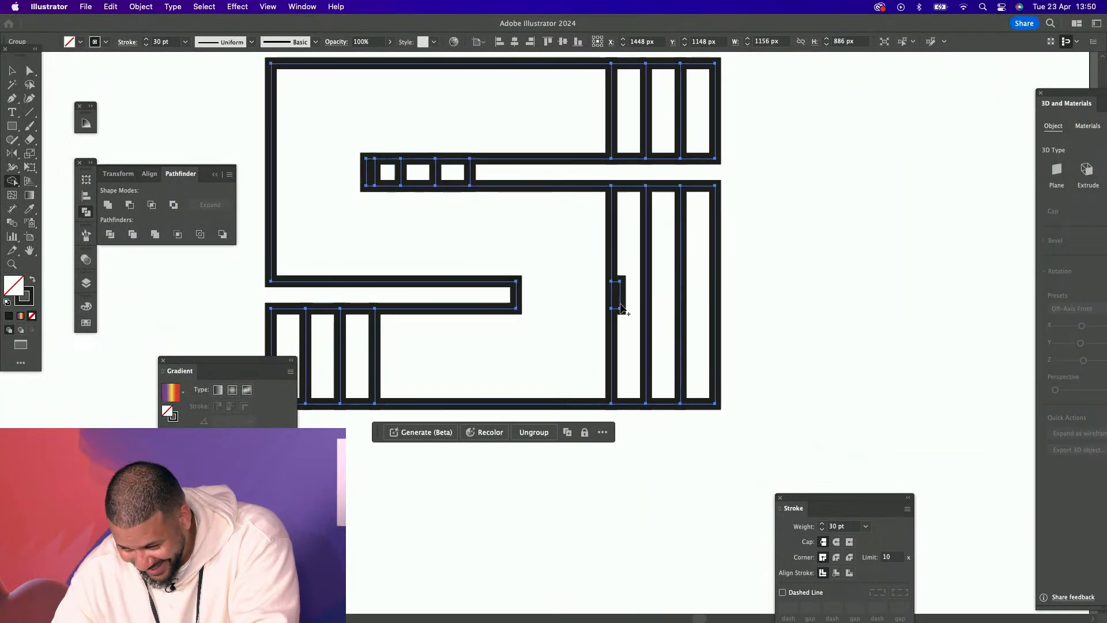
pyautogui.moveTo(624, 262); pyautogui.dragTo(617, 306)
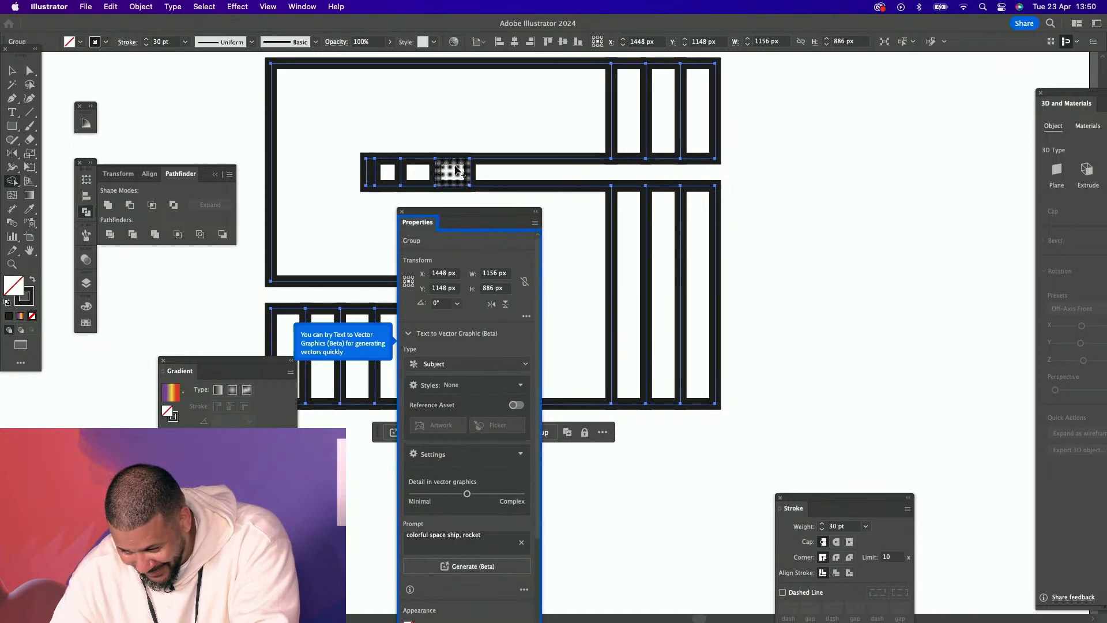
pyautogui.moveTo(455, 173); pyautogui.dragTo(368, 176)
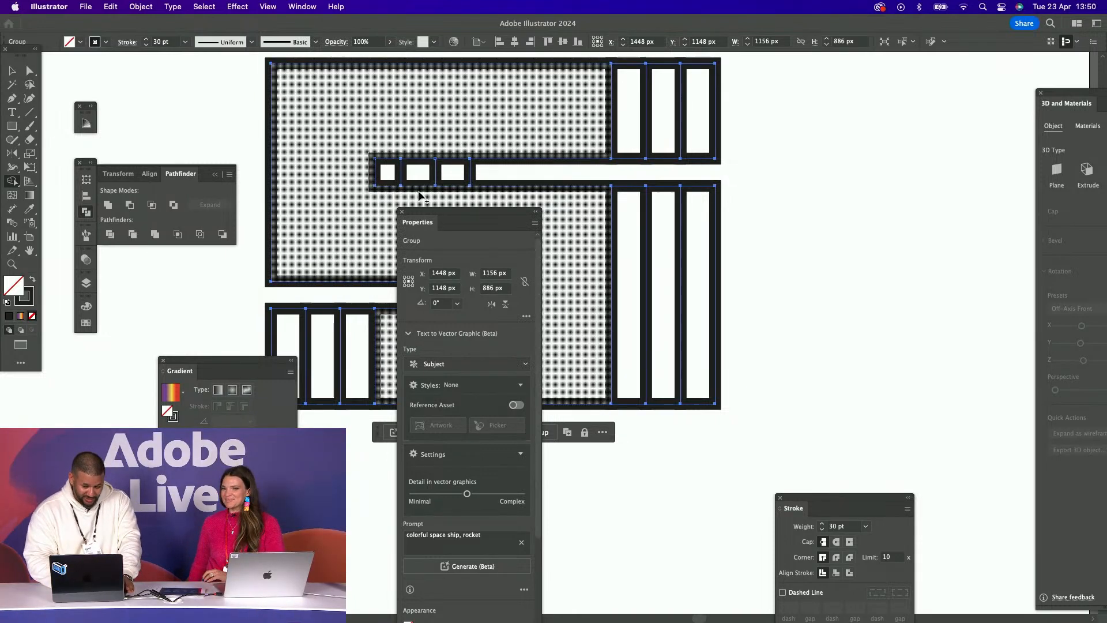
pyautogui.moveTo(465, 216)
pyautogui.mouseDown()
pyautogui.moveTo(803, 218)
pyautogui.moveTo(840, 237)
pyautogui.mouseUp()
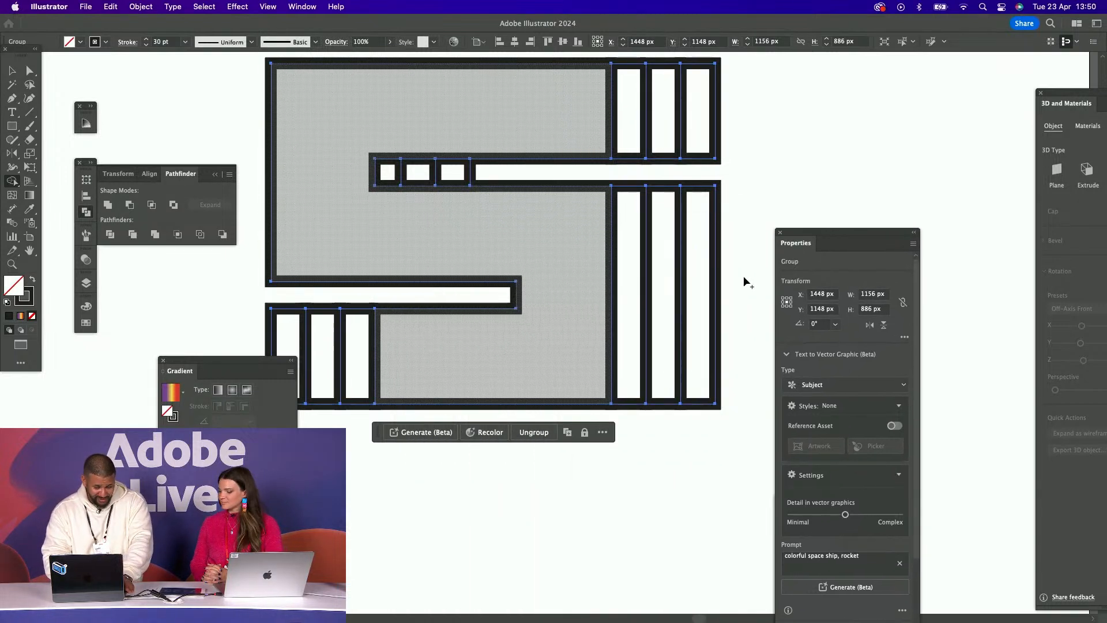
pyautogui.moveTo(426, 346); pyautogui.dragTo(287, 371)
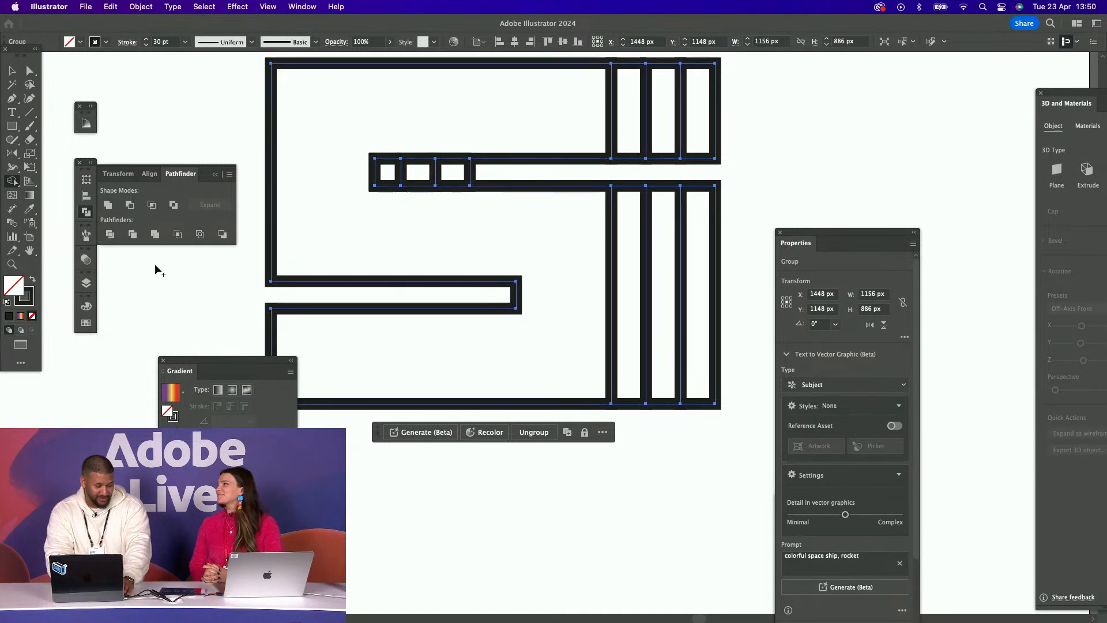
pyautogui.press('v')
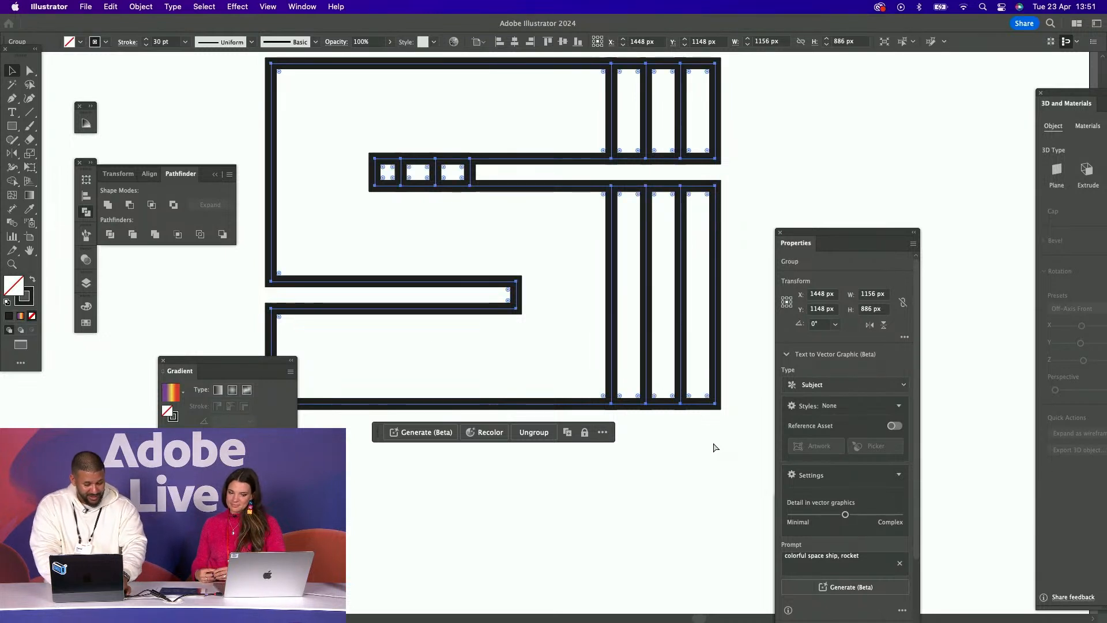
# Switch to Photoshop, hide the coloured S layer and fill a new layer above it with black
pyautogui.moveTo(615, 621)
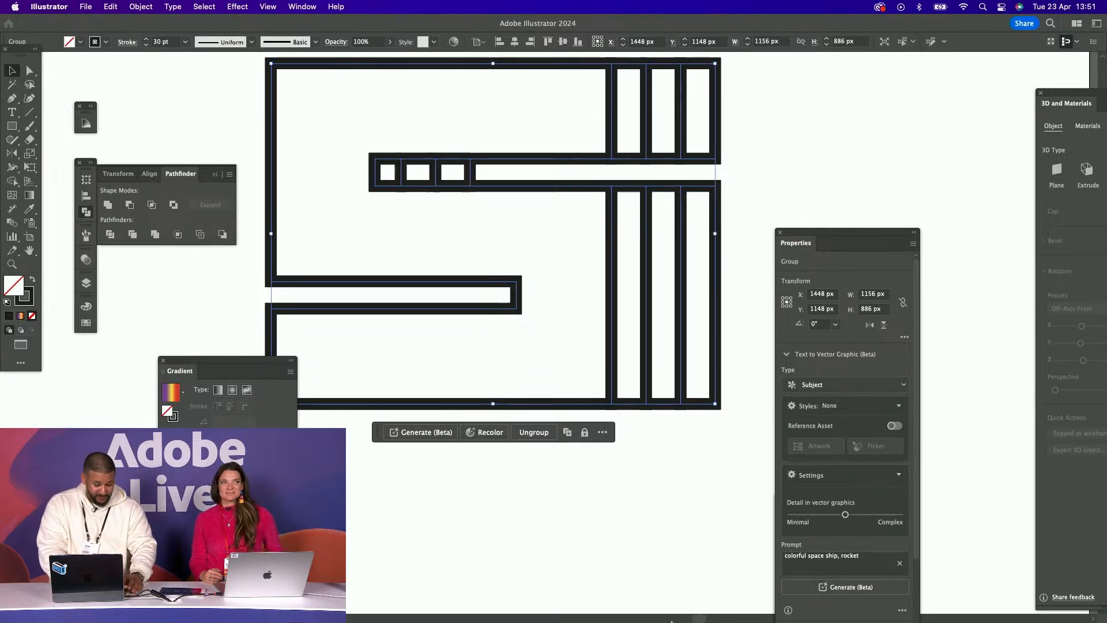
pyautogui.moveTo(671, 611)
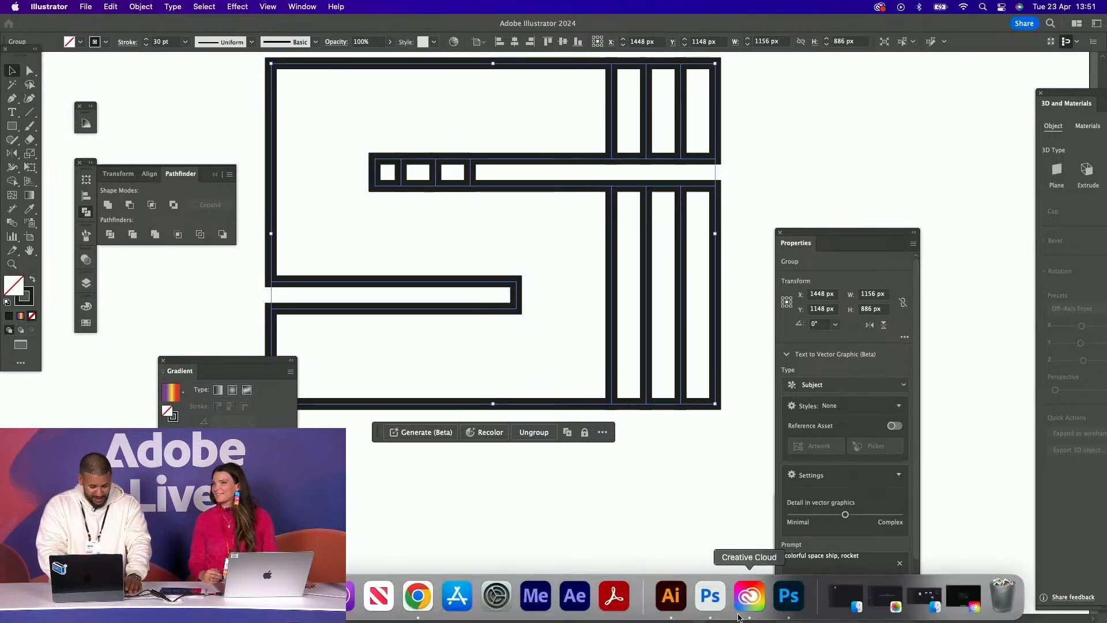
pyautogui.click(790, 595)
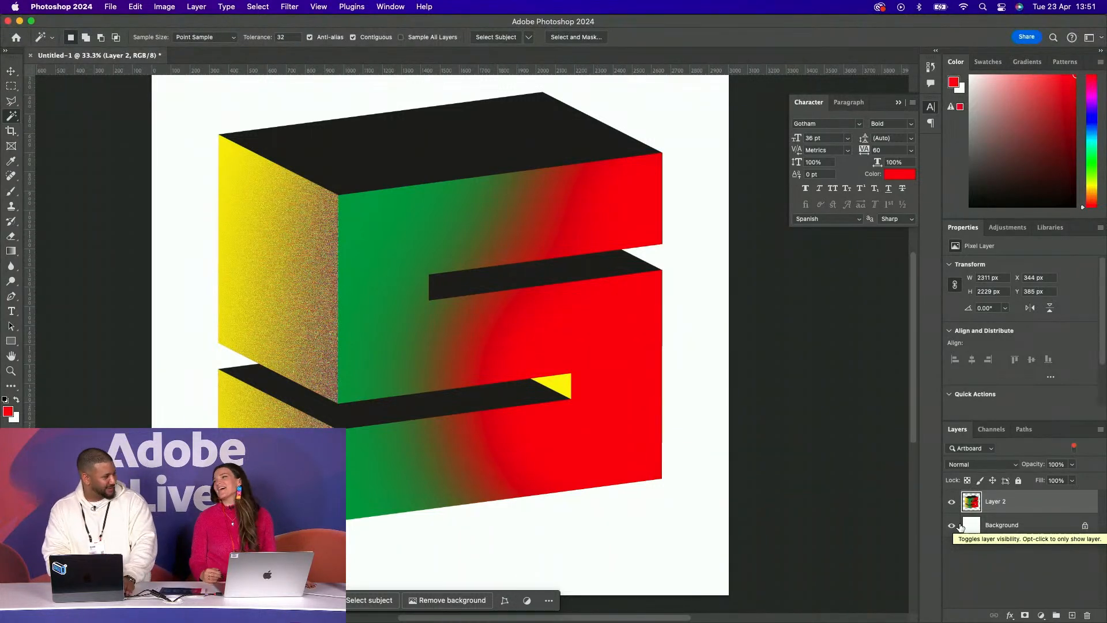
pyautogui.click(952, 502)
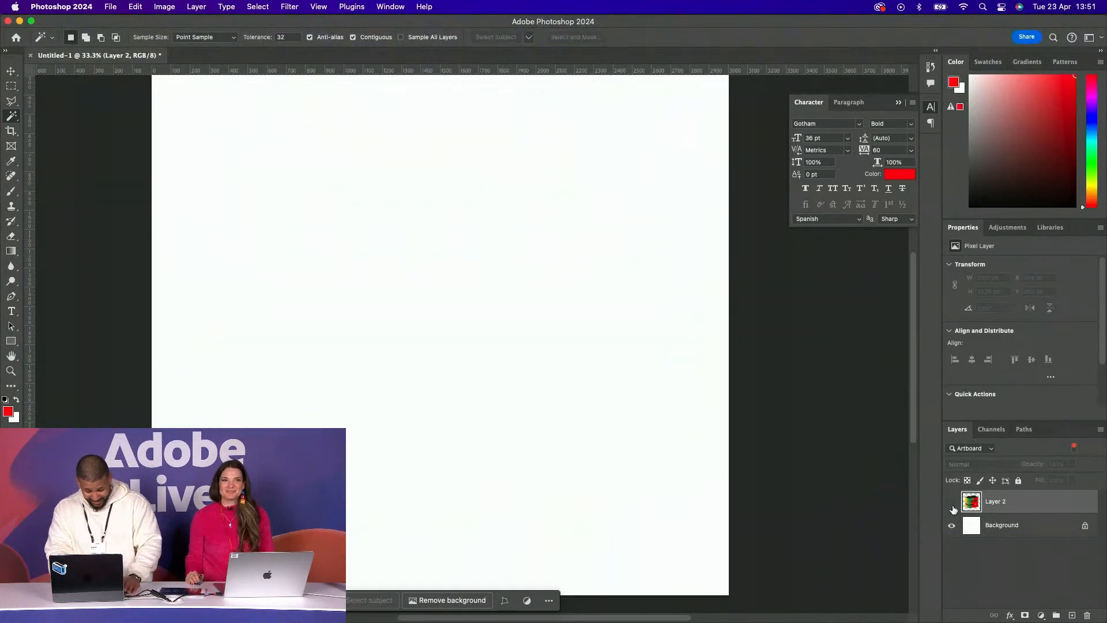
pyautogui.click(1071, 615)
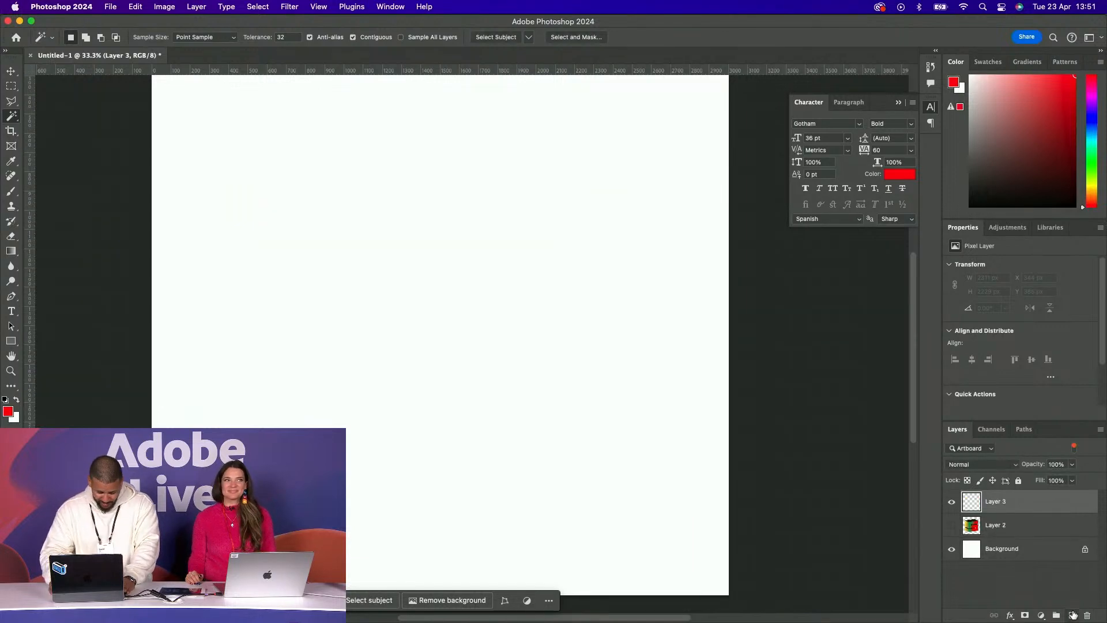
pyautogui.click(5, 399)
pyautogui.hotkey('alt', 'BackSpace')
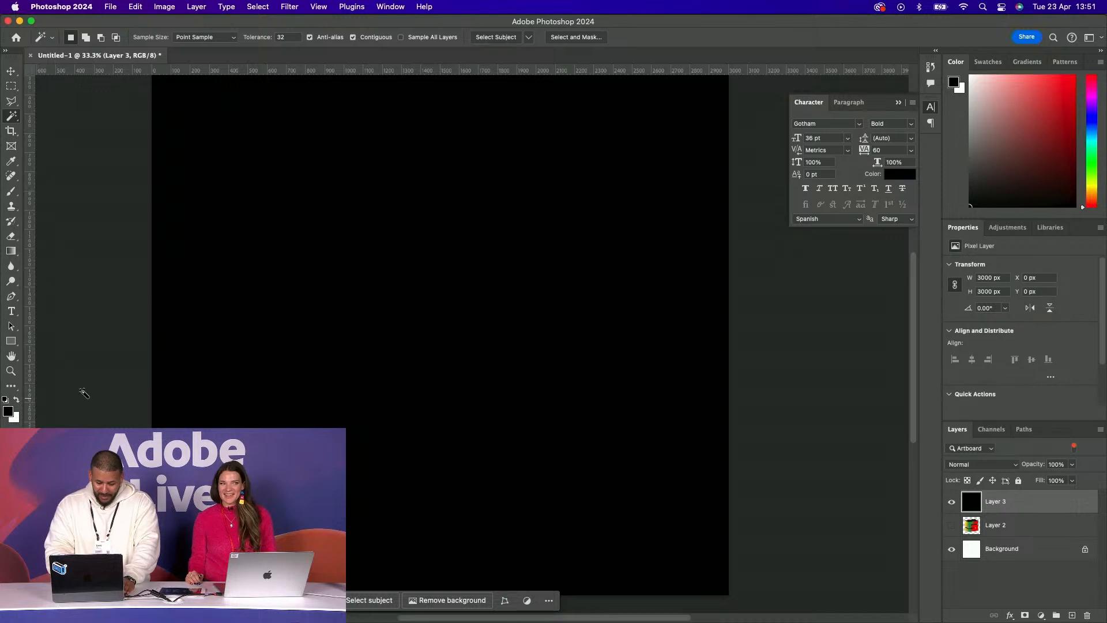
# Paste the outlined S as a Smart Object and scale it to about 44%, centred on the canvas
pyautogui.press('super+v')
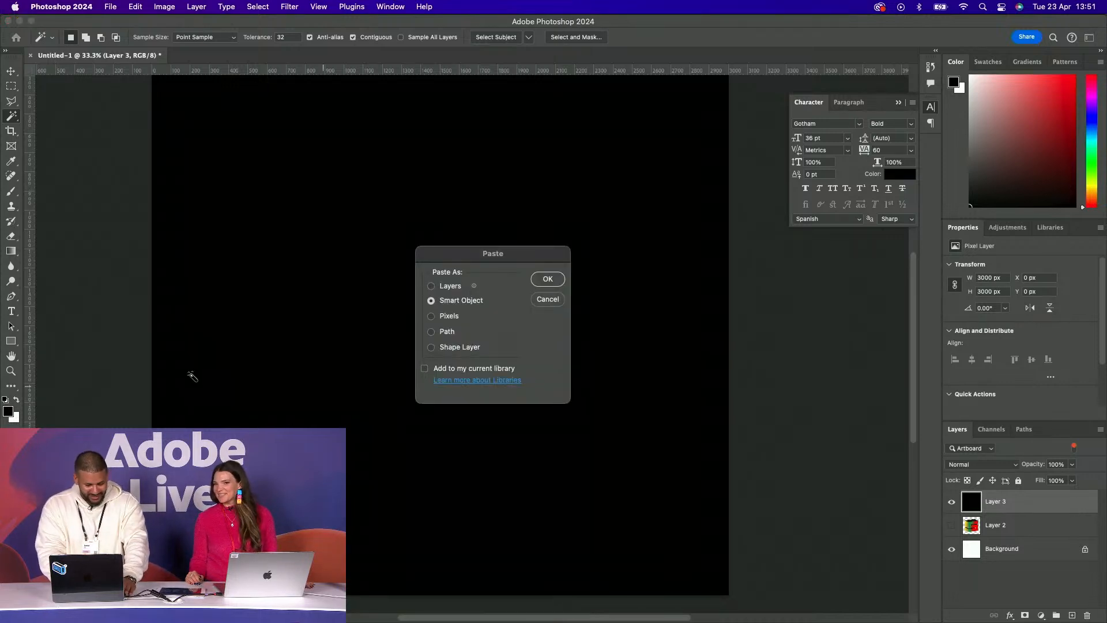
pyautogui.click(547, 279)
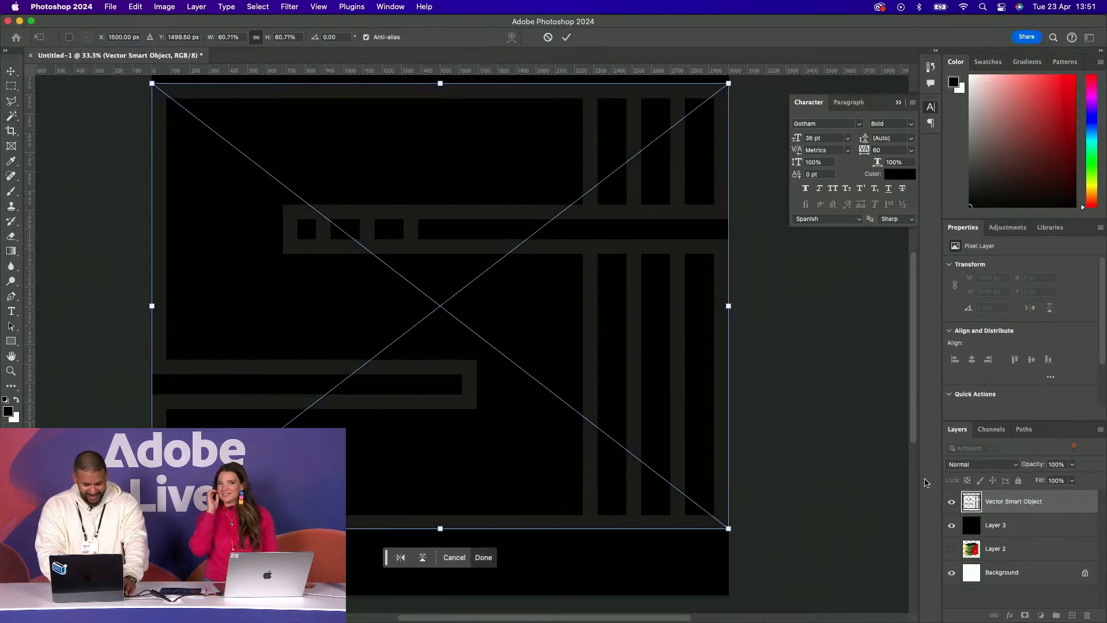
pyautogui.moveTo(721, 79); pyautogui.dragTo(561, 197)
pyautogui.moveTo(502, 270); pyautogui.dragTo(582, 209)
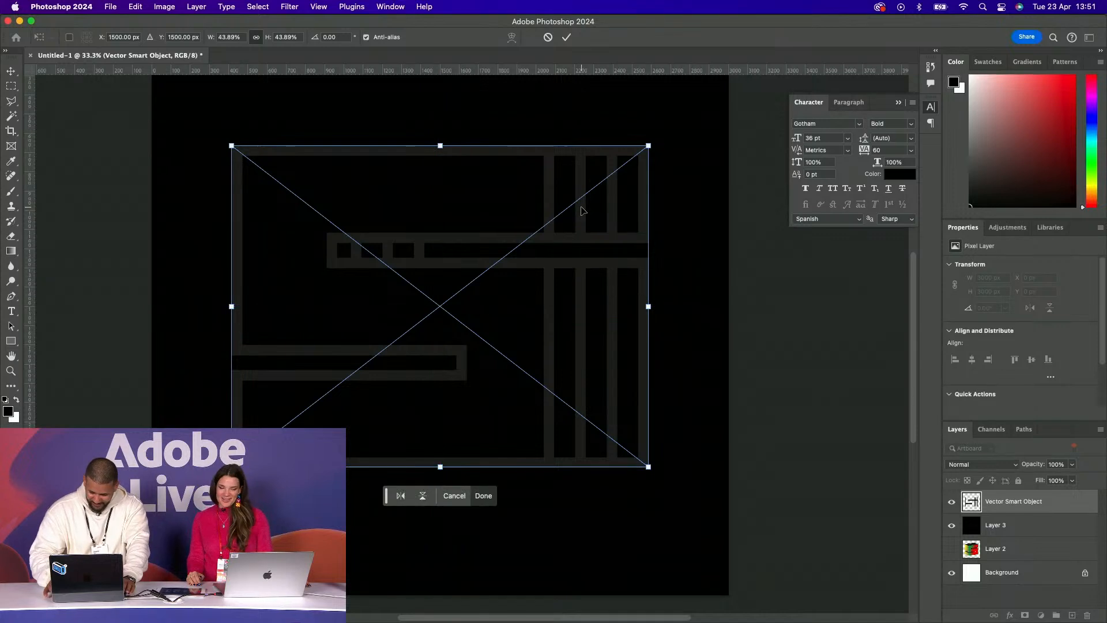
pyautogui.press('Return')
# Load the Smart Object's outline as a selection and add an empty layer inside a new layer group
pyautogui.press('w')
pyautogui.keyDown('super'); pyautogui.click(967, 503); pyautogui.keyUp('super')
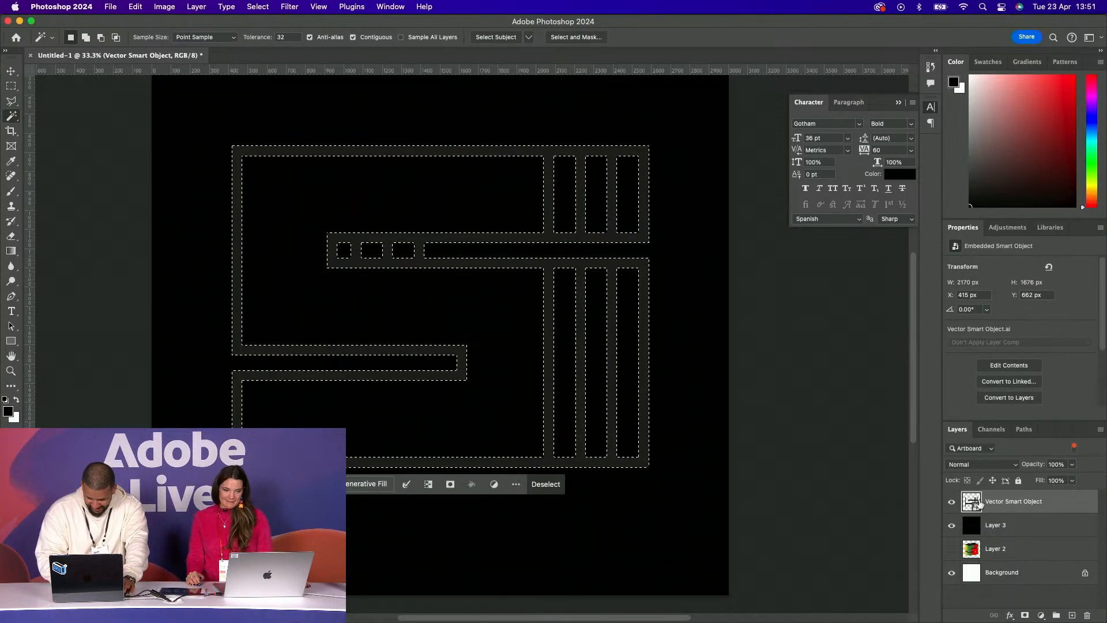
pyautogui.click(1057, 616)
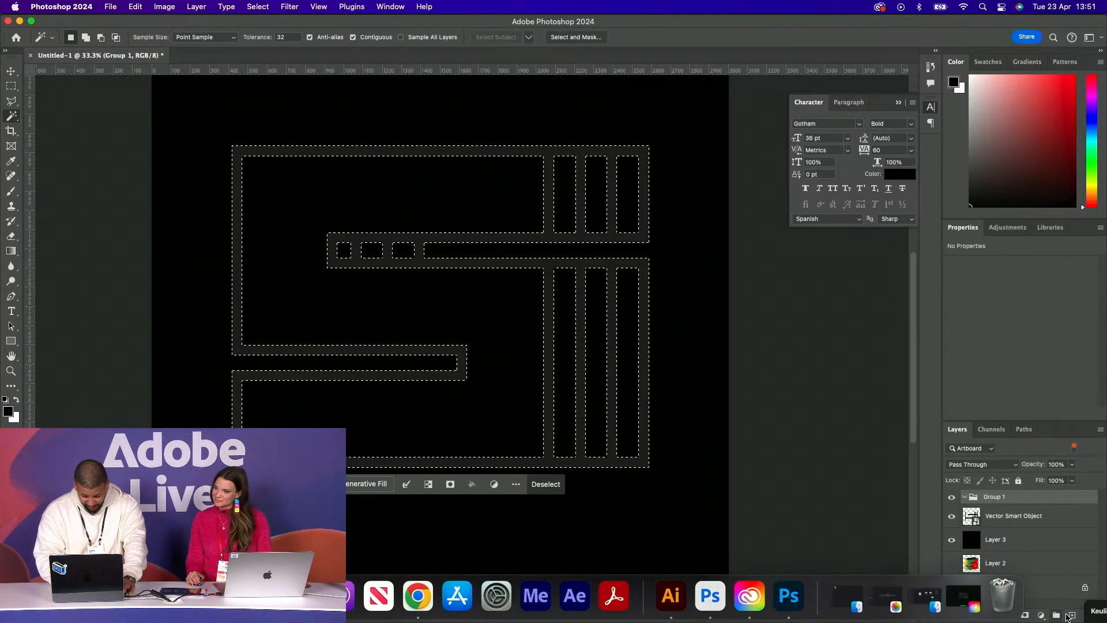
pyautogui.click(1073, 616)
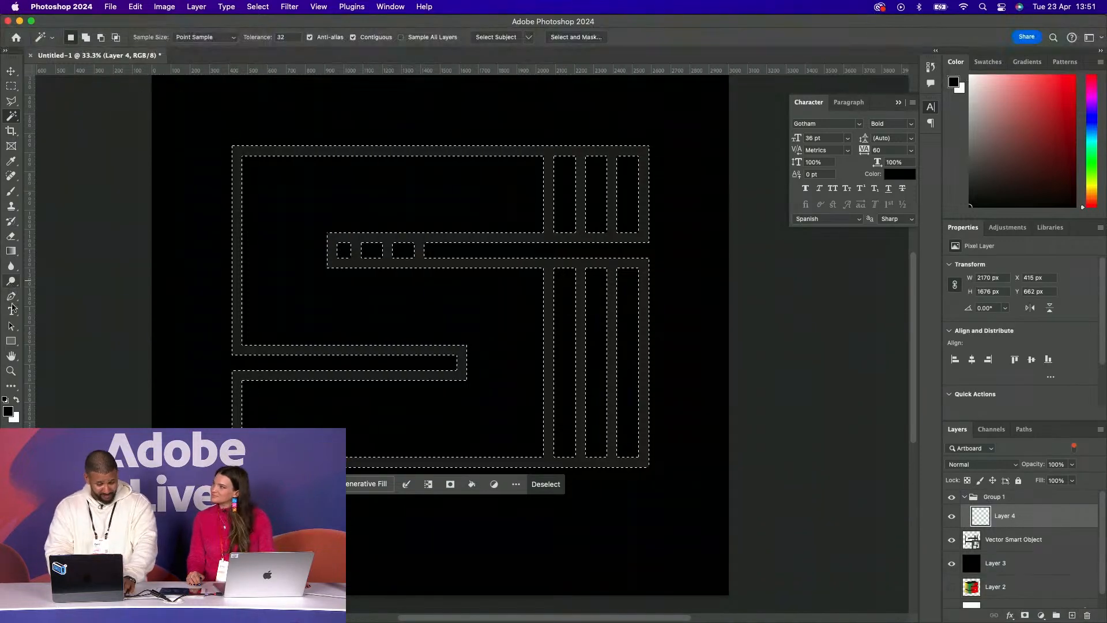
# Paint orange with a large soft brush over the selected outline's upper-right and lower-left areas
pyautogui.click(8, 410)
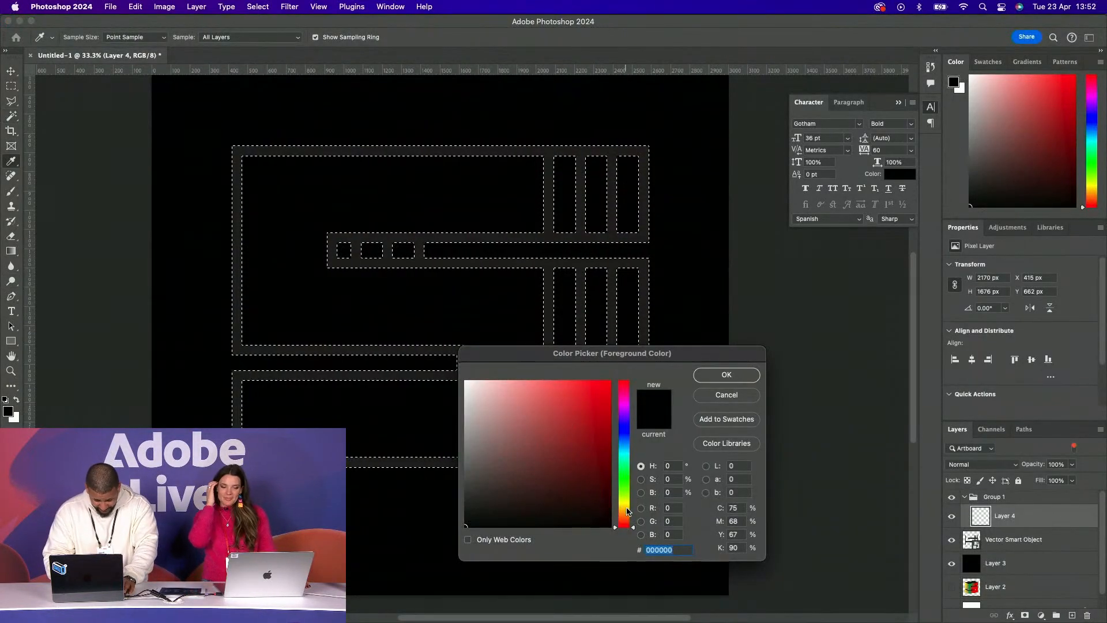
pyautogui.click(627, 509)
pyautogui.moveTo(558, 440); pyautogui.dragTo(669, 360)
pyautogui.click(707, 381)
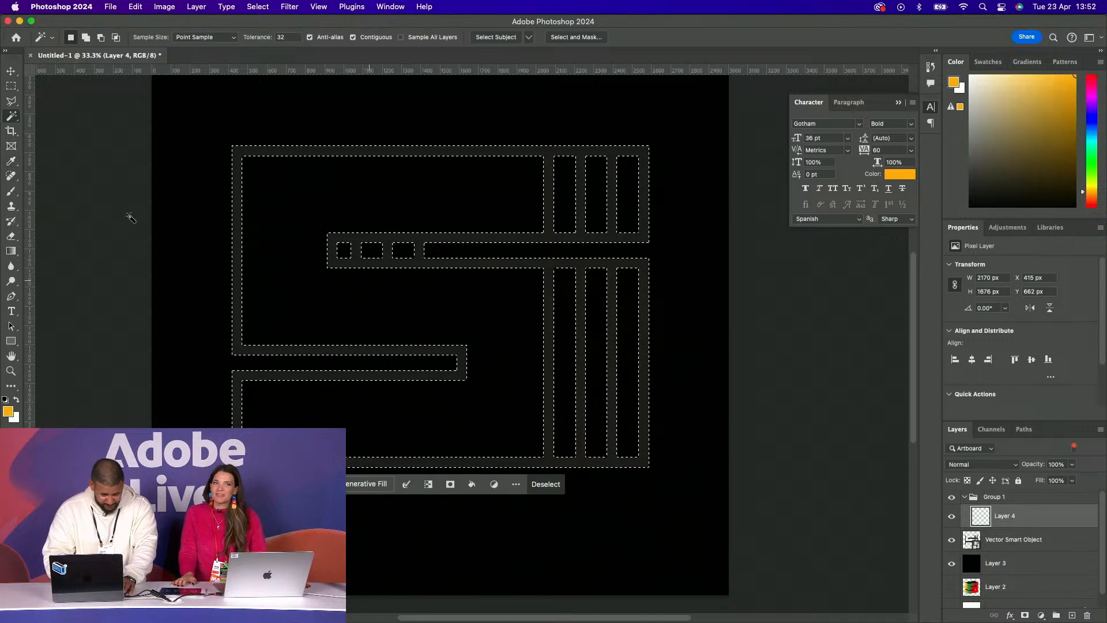
pyautogui.click(11, 195)
pyautogui.moveTo(501, 203)
pyautogui.mouseDown()
pyautogui.moveTo(576, 188)
pyautogui.moveTo(573, 173)
pyautogui.mouseUp()
pyautogui.moveTo(235, 482)
pyautogui.mouseDown()
pyautogui.moveTo(198, 408)
pyautogui.moveTo(222, 346)
pyautogui.mouseUp()
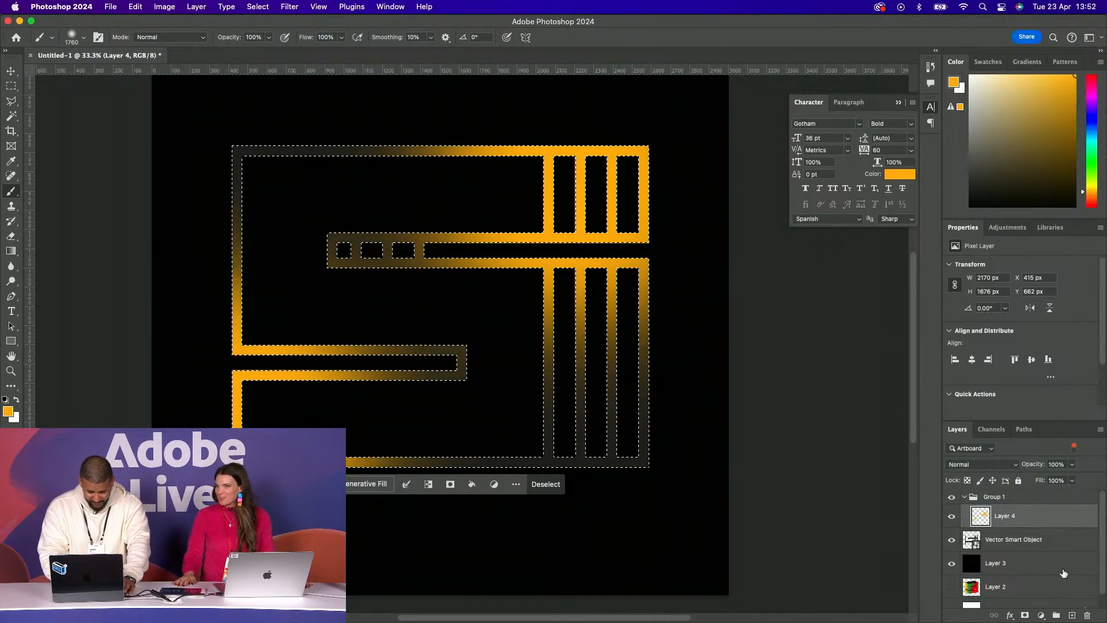
# Paint red with the soft brush over the outline's lower-right and upper-left areas on a new layer
pyautogui.click(1071, 616)
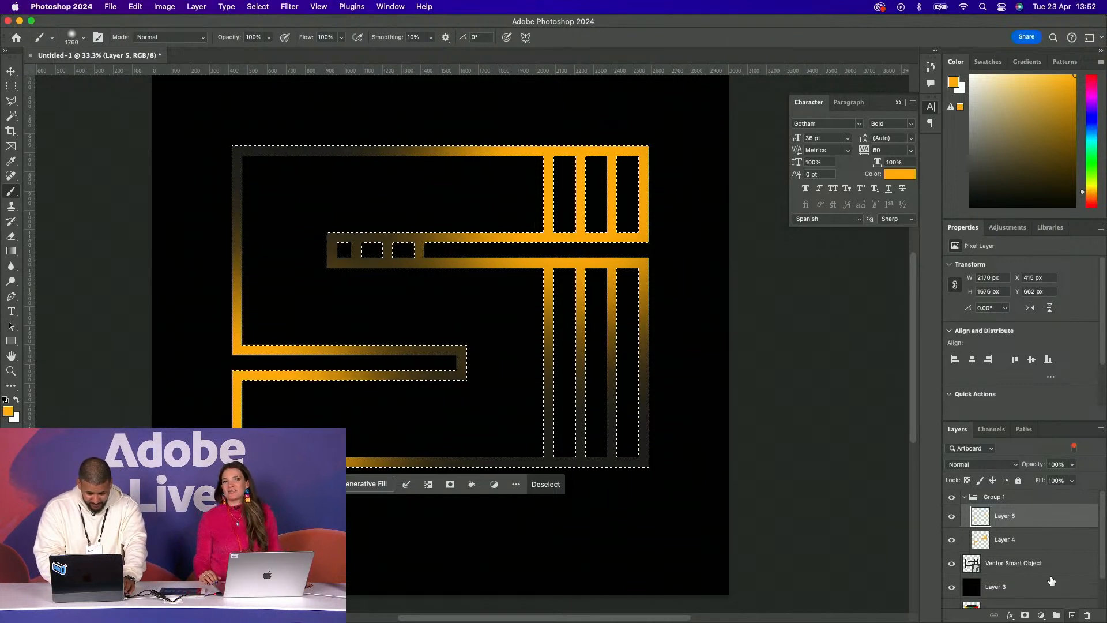
pyautogui.click(9, 412)
pyautogui.moveTo(617, 404); pyautogui.dragTo(630, 364)
pyautogui.click(738, 377)
pyautogui.press('b')
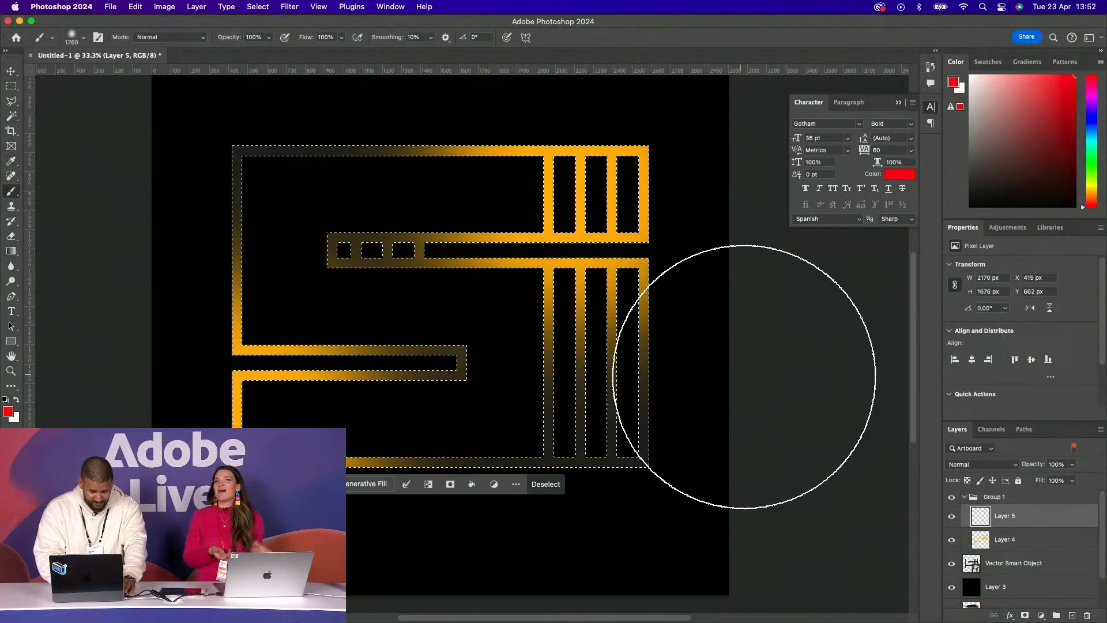
pyautogui.moveTo(625, 475)
pyautogui.mouseDown()
pyautogui.moveTo(591, 469)
pyautogui.moveTo(612, 450)
pyautogui.mouseUp()
pyautogui.moveTo(342, 237)
pyautogui.mouseDown()
pyautogui.moveTo(373, 138)
pyautogui.moveTo(371, 182)
pyautogui.mouseUp()
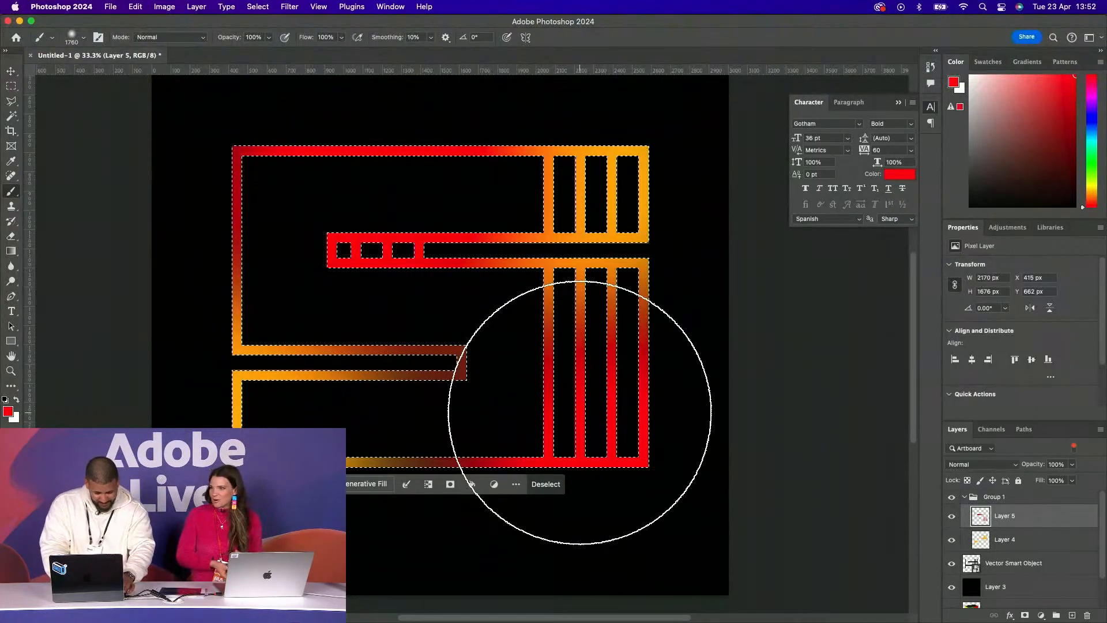
# Clear the selection and merge the orange and red paint layers into one
pyautogui.press('super+d')
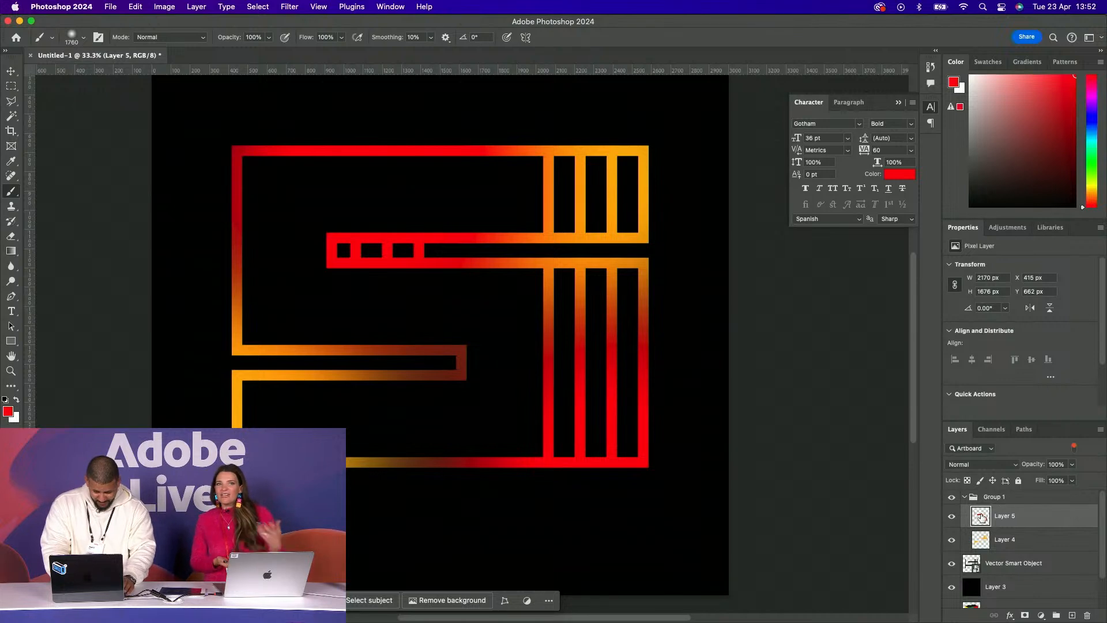
pyautogui.keyDown('shift'); pyautogui.click(1001, 539); pyautogui.keyUp('shift')
pyautogui.press('super+e')
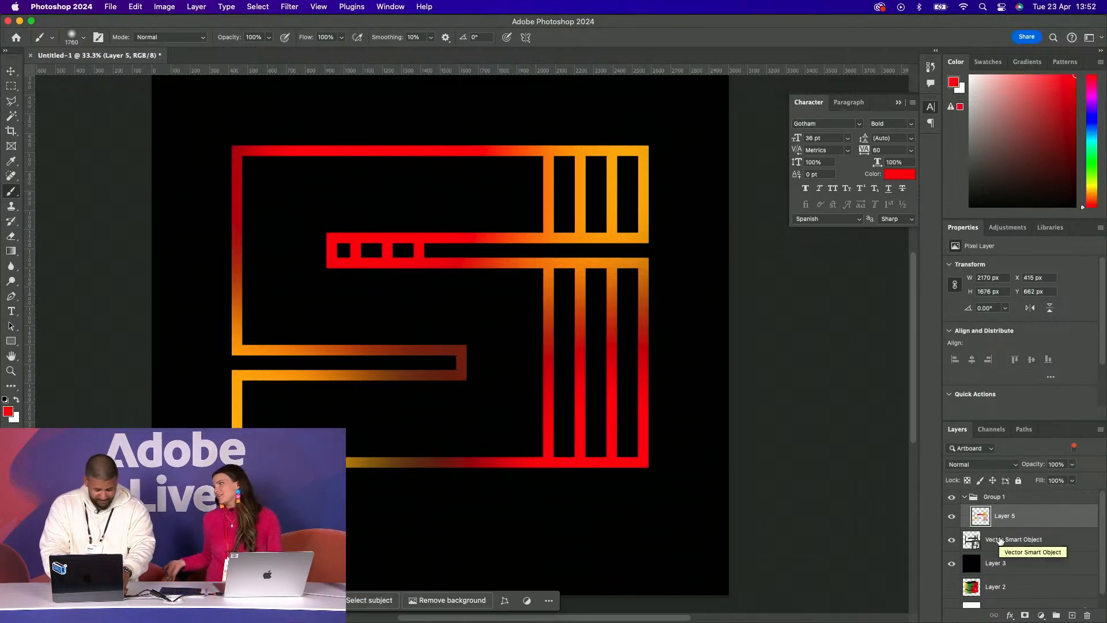
pyautogui.press('super+j')
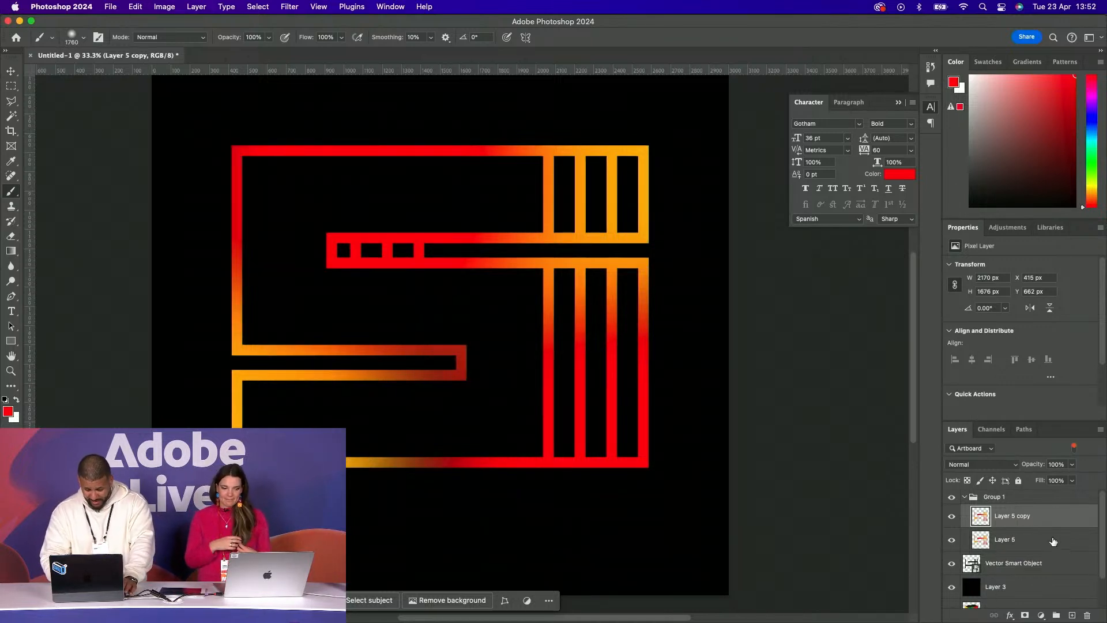
pyautogui.press('super+z')
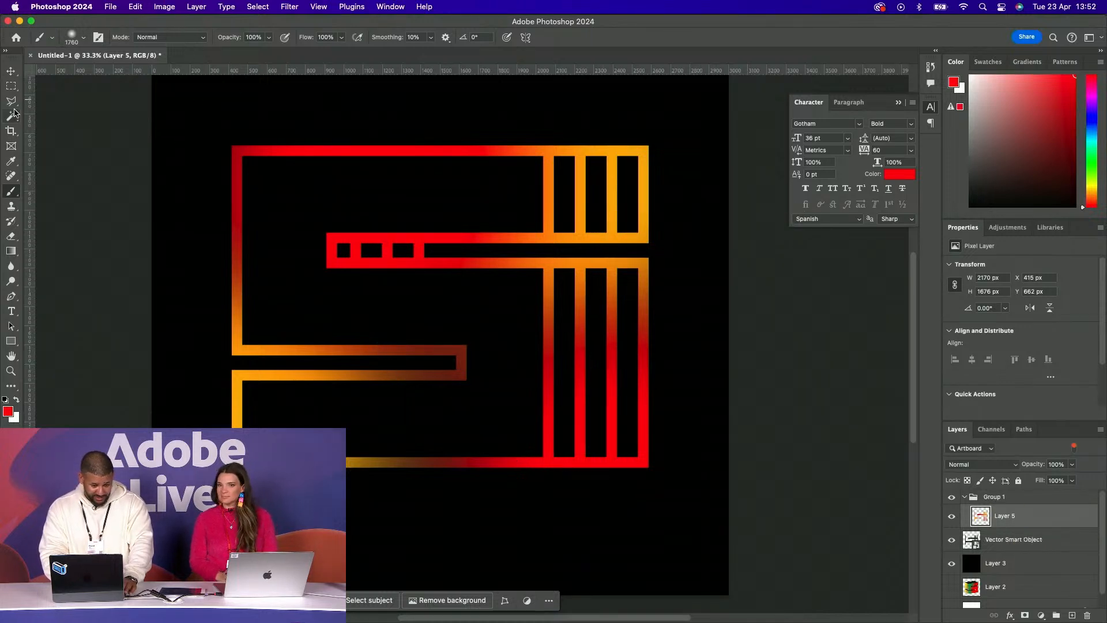
# Select the S's full silhouette using the Magic Wand, fill it with white on a new layer above the Smart Object, and deselect
pyautogui.click(12, 116)
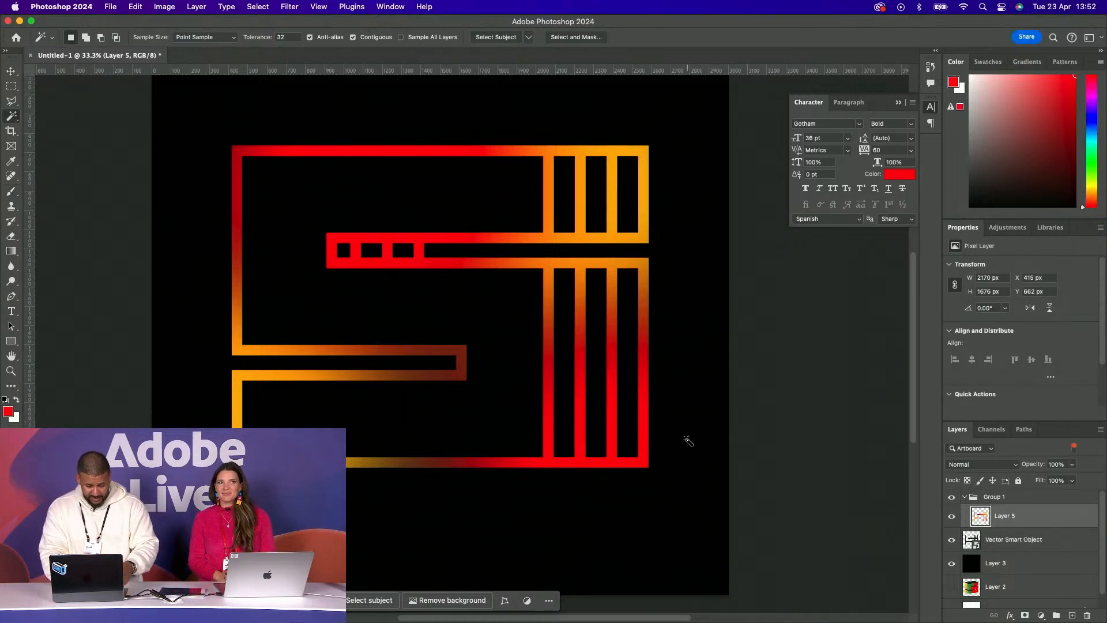
pyautogui.click(677, 360)
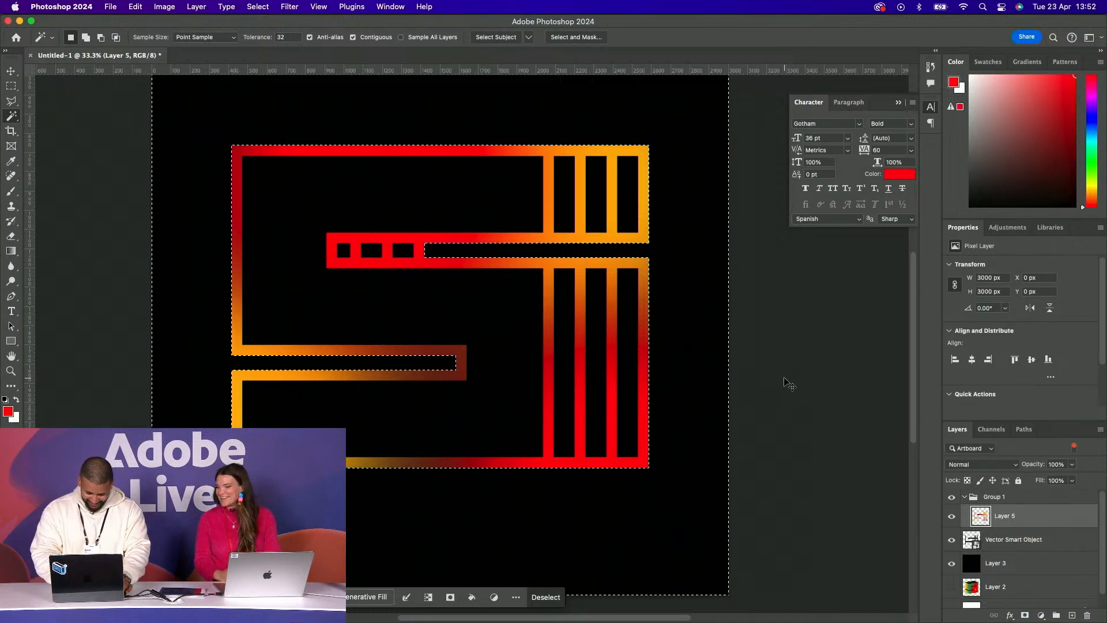
pyautogui.press('Delete')
pyautogui.click(1019, 538)
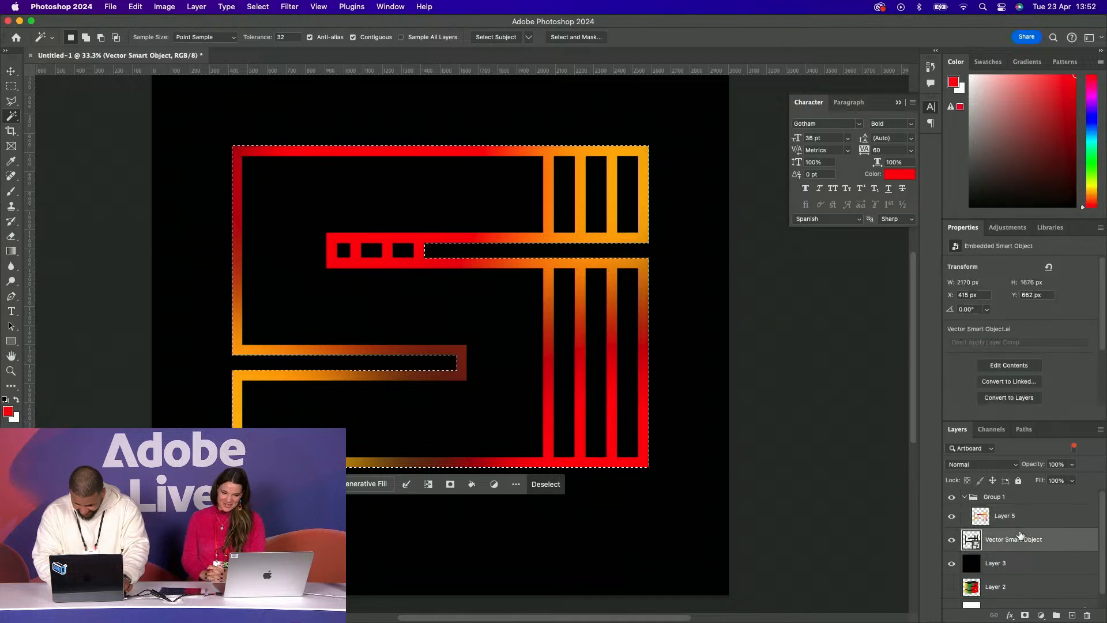
pyautogui.click(1072, 615)
pyautogui.press('super+BackSpace')
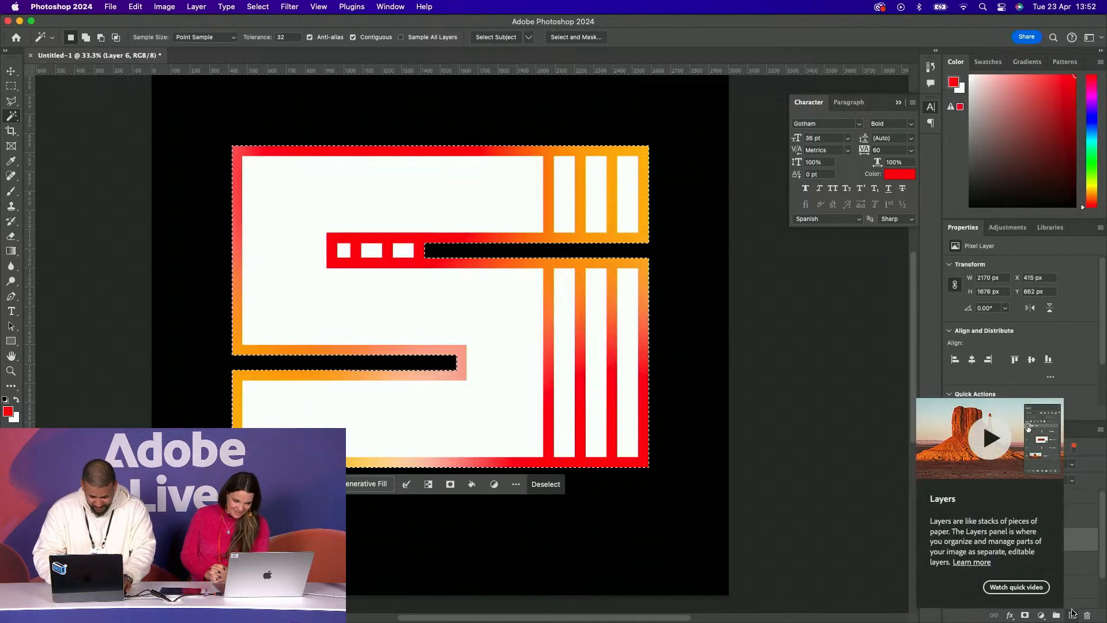
pyautogui.press('super+d')
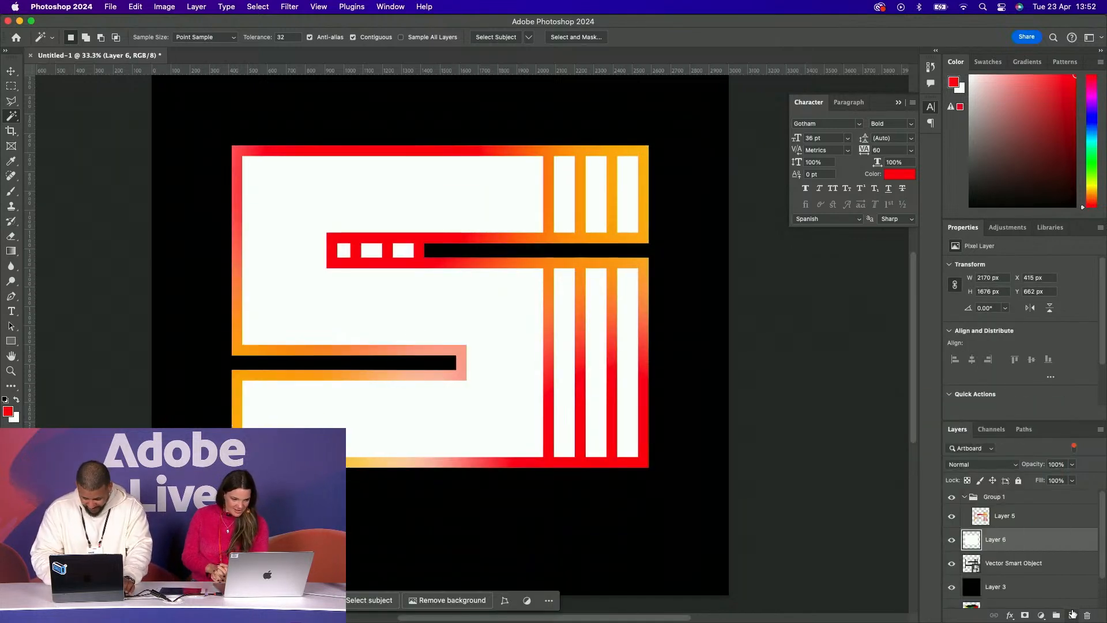
# Transform the white silhouette on Layer 6, moving it straight down to a reference-point Y of 1660 px
pyautogui.press('super+t')
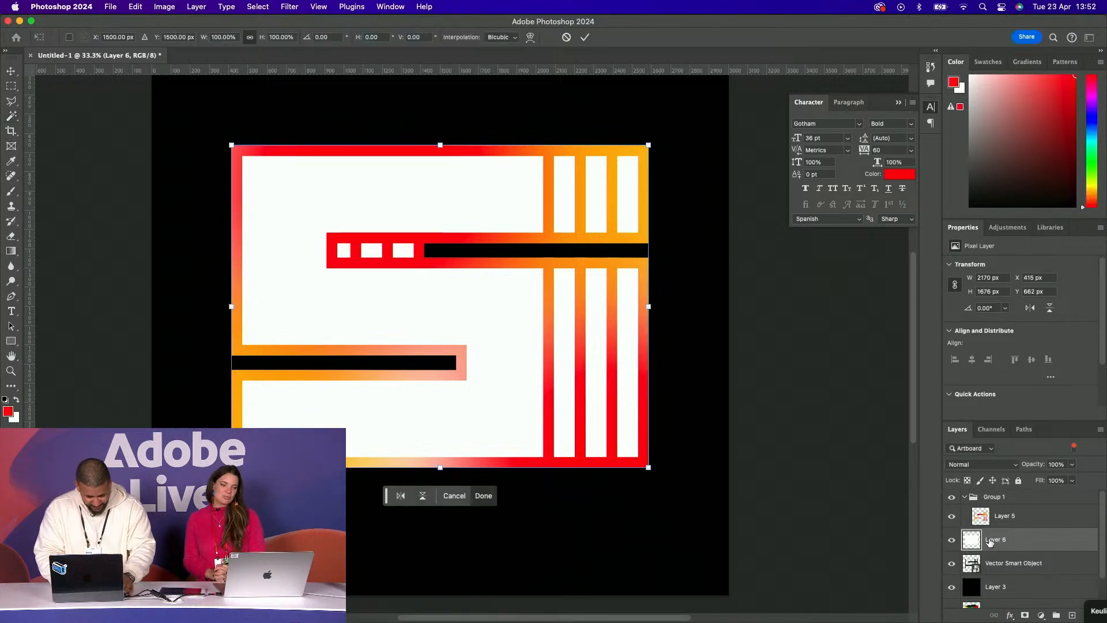
pyautogui.hotkey('shift', 'Down')
pyautogui.hotkey('shift', 'Down')
pyautogui.hotkey('shift', 'Down')
pyautogui.hotkey('shift', 'Down')
pyautogui.hotkey('shift', 'Down')
pyautogui.hotkey('shift', 'Down')
pyautogui.hotkey('shift', 'Down')
pyautogui.hotkey('shift', 'Down')
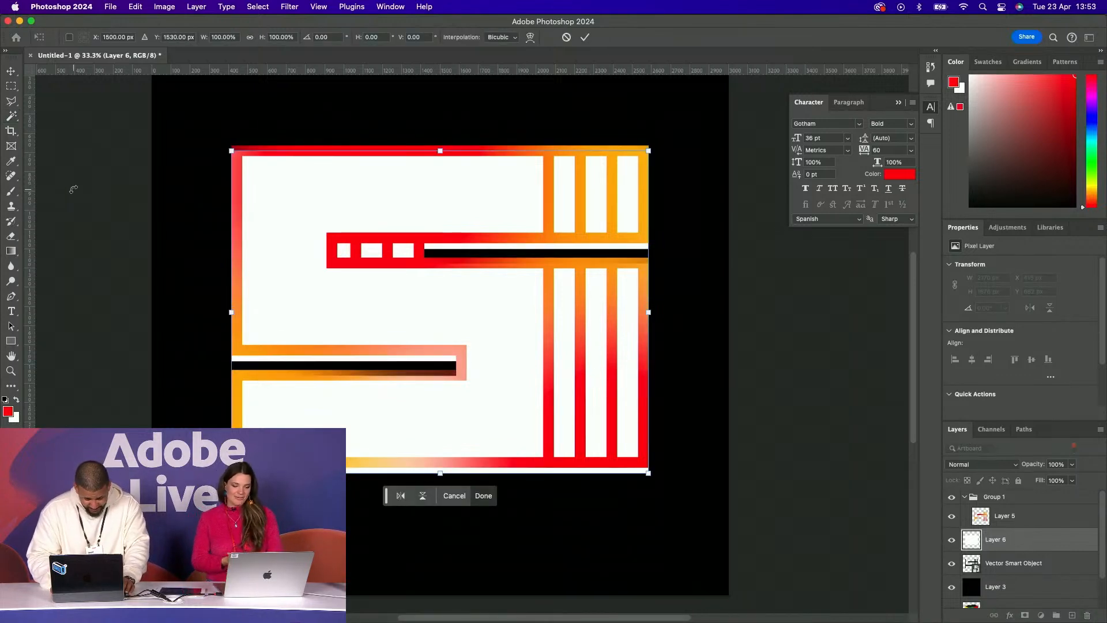
pyautogui.hotkey('shift', 'Down')
pyautogui.hotkey('shift', 'Down')
pyautogui.hotkey('shift', 'Down')
pyautogui.hotkey('shift', 'Down')
pyautogui.hotkey('shift', 'Down')
pyautogui.hotkey('shift', 'Down')
pyautogui.hotkey('shift', 'Down')
pyautogui.hotkey('shift', 'Down')
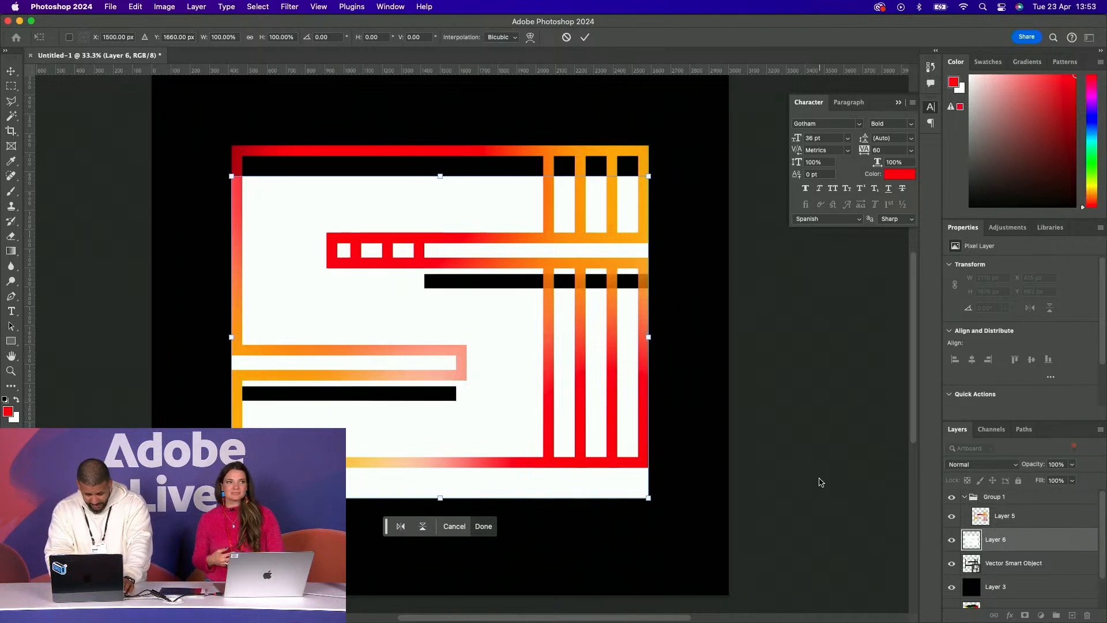
# Select the area outside the S with the Magic Wand, copy that part of the shifted white Layer 6 to a new layer, and delete Layer 6
pyautogui.click(952, 541)
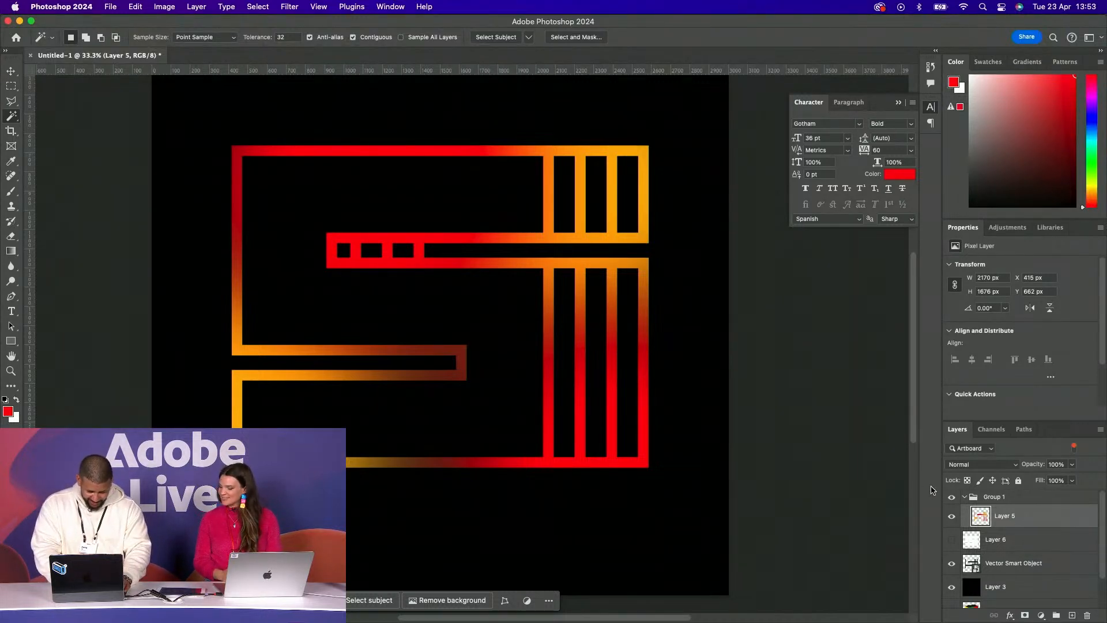
pyautogui.click(683, 259)
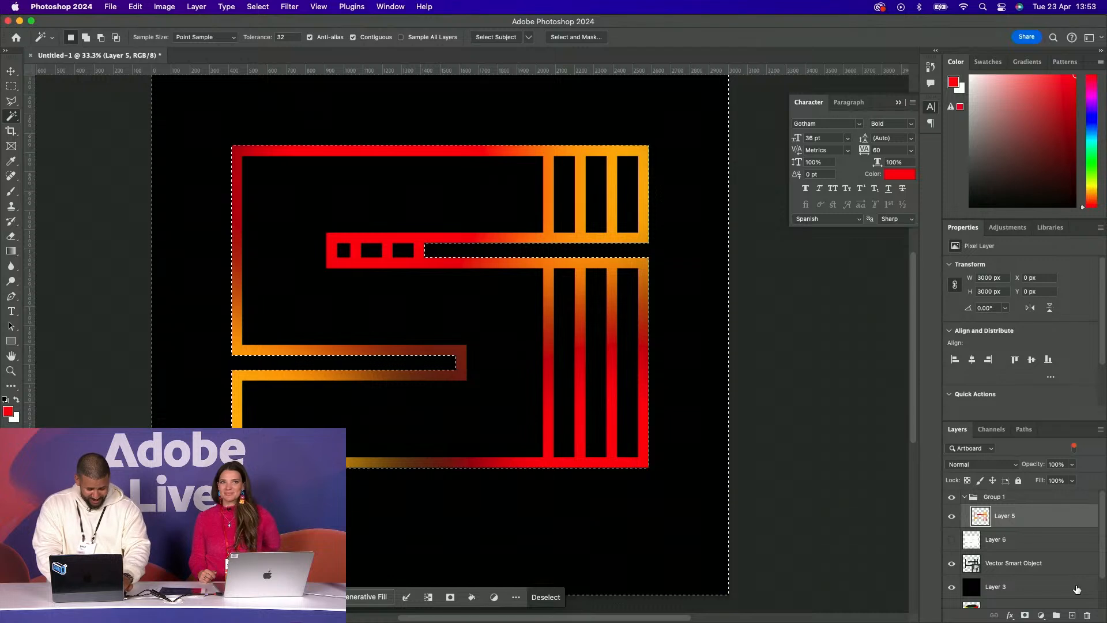
pyautogui.press('super+shift+i')
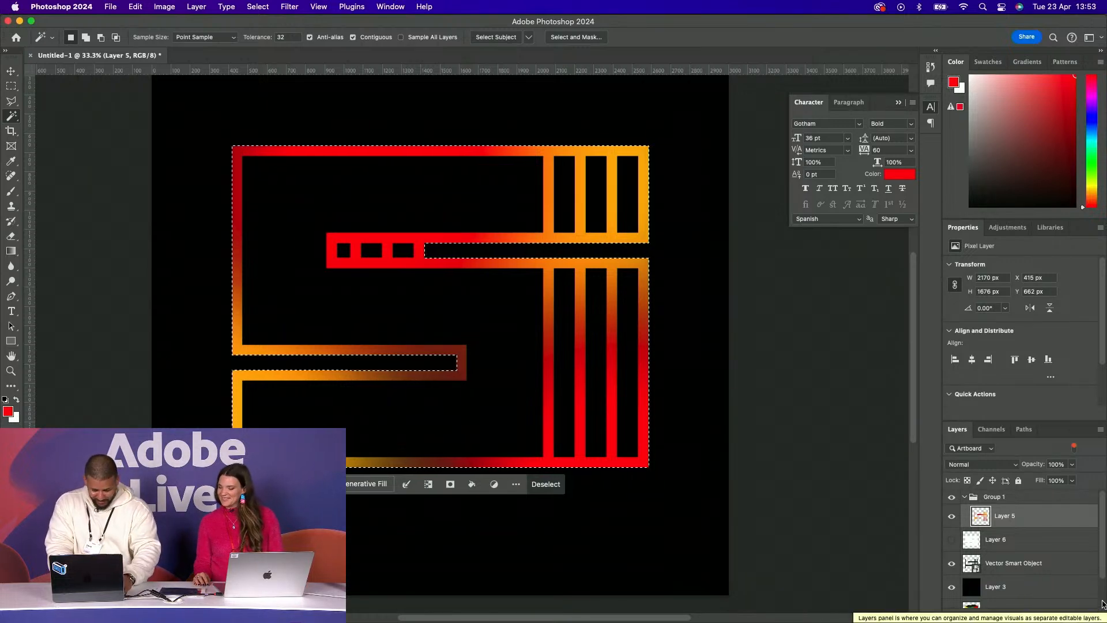
pyautogui.click(992, 540)
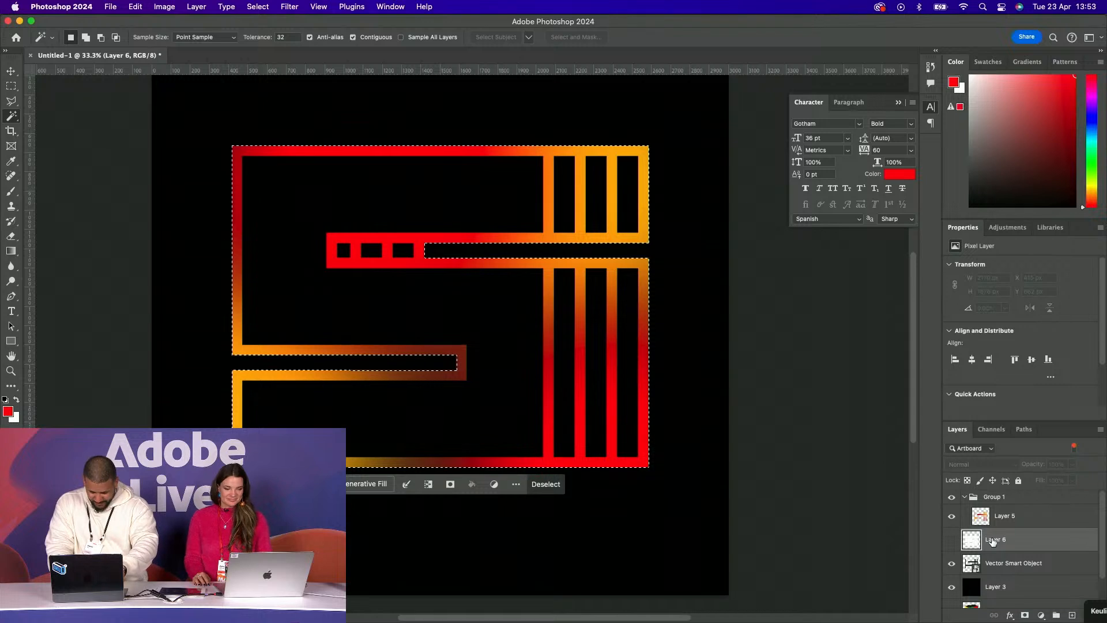
pyautogui.press('super+j')
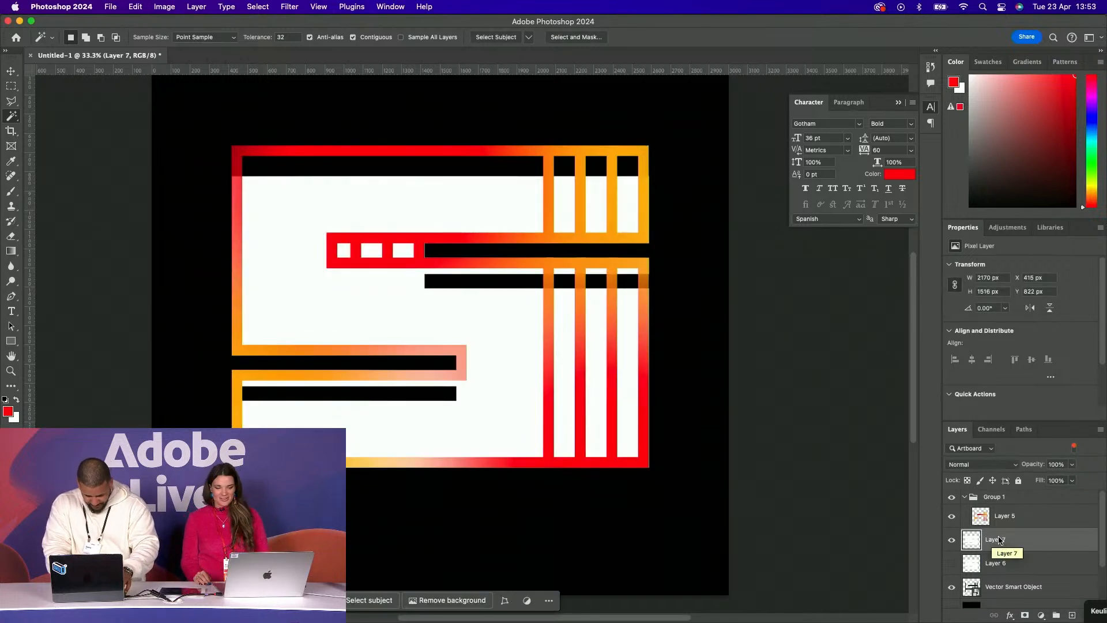
pyautogui.press('super+z')
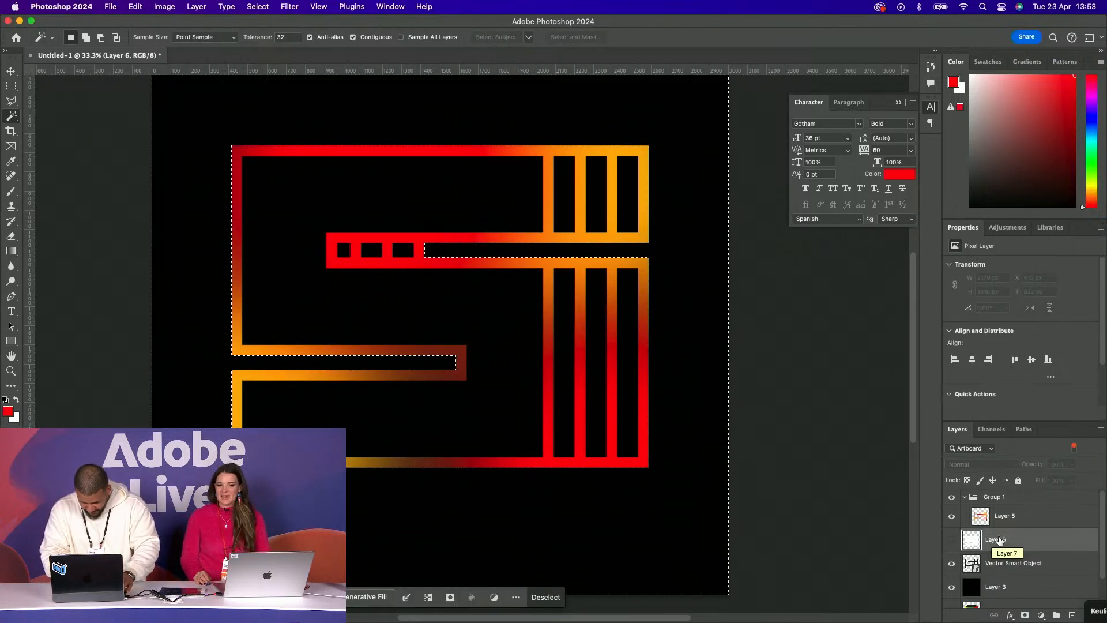
pyautogui.press('super+j')
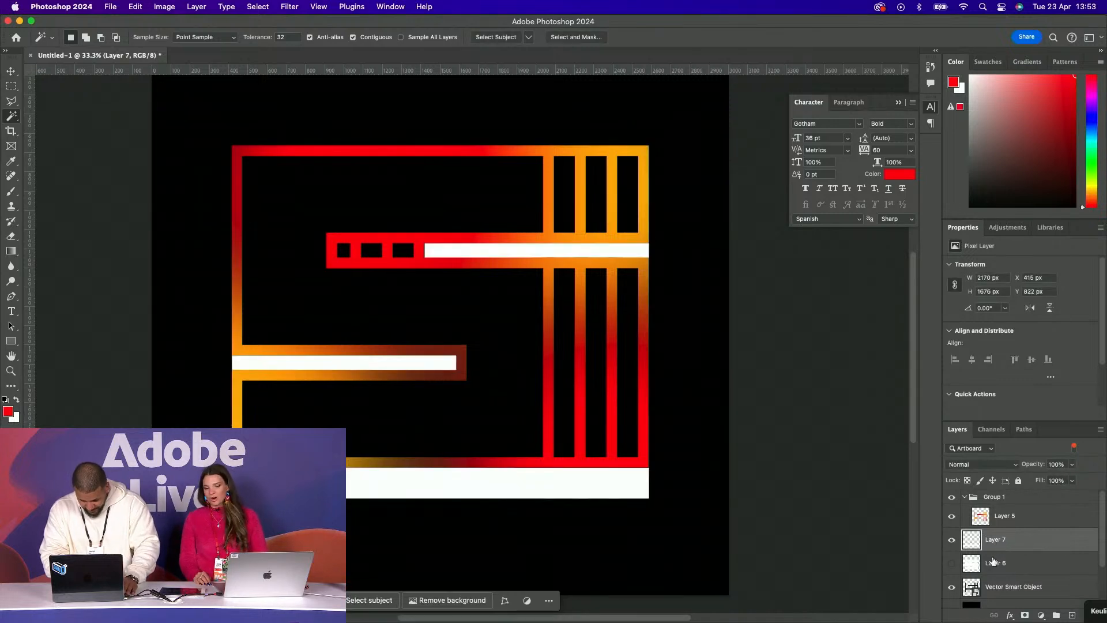
pyautogui.click(991, 564)
pyautogui.moveTo(992, 563); pyautogui.dragTo(1087, 615)
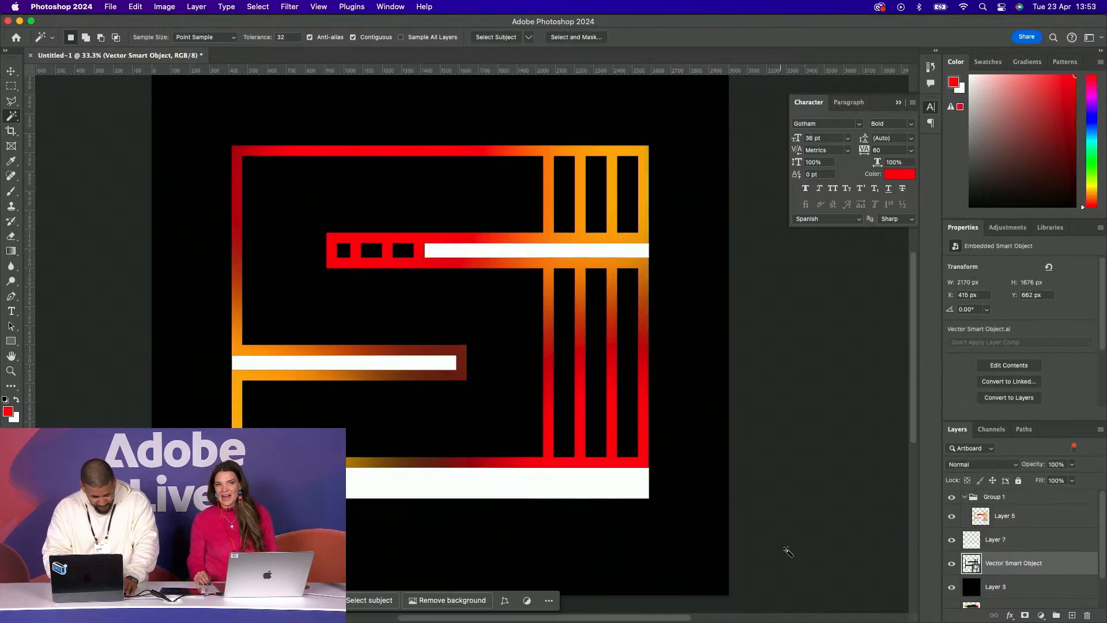
# Switch to Illustrator and restore the screen mode that shows the document tabs
pyautogui.click(19, 22)
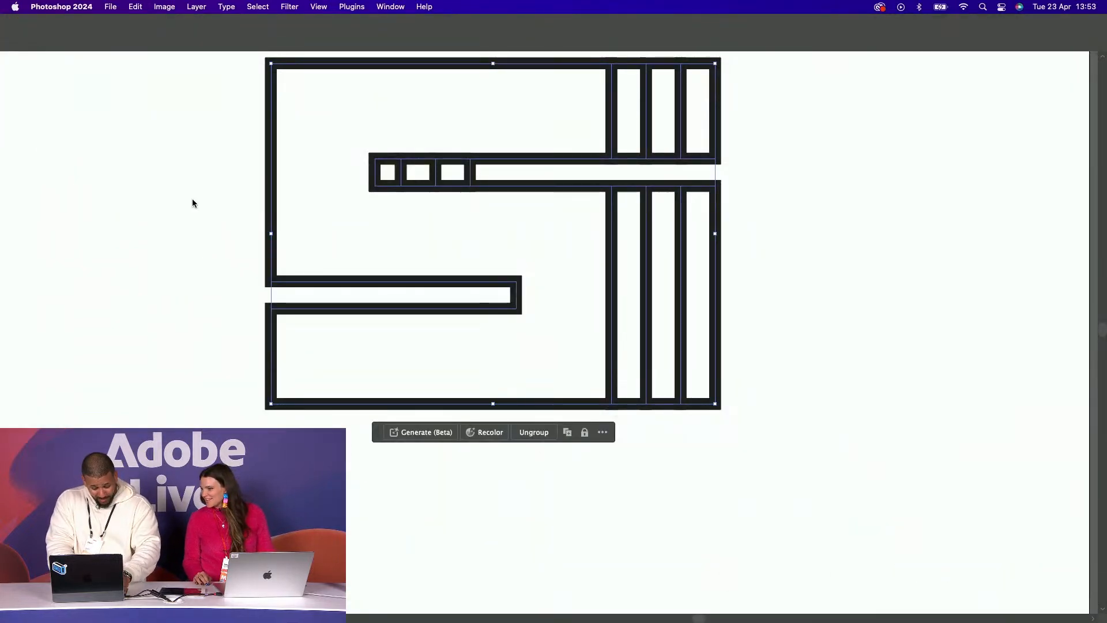
pyautogui.press('super+Tab')
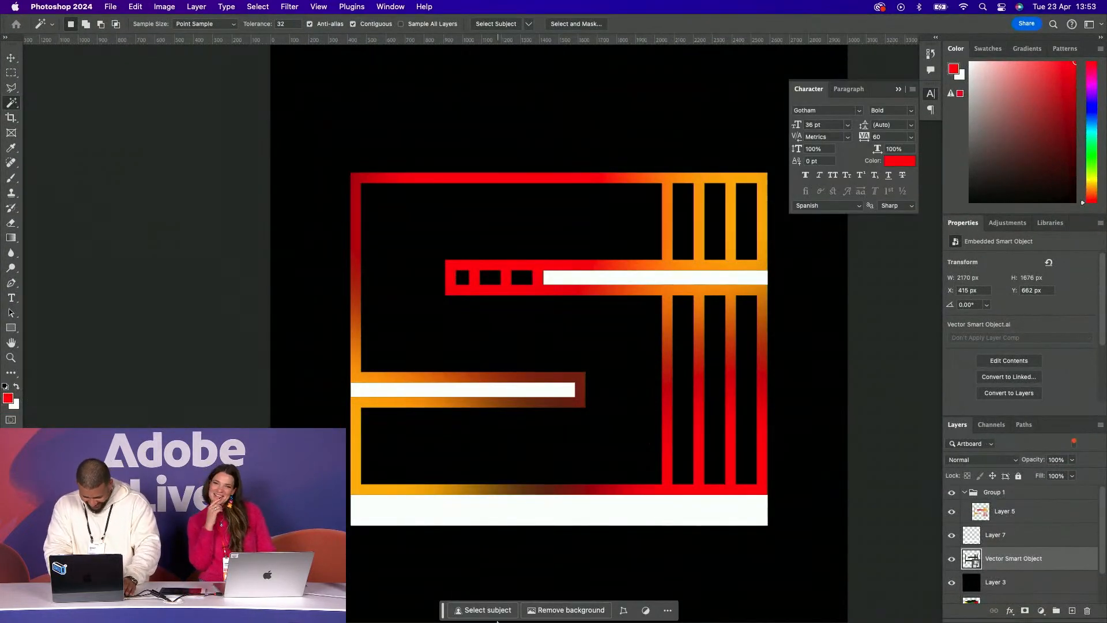
pyautogui.click(667, 596)
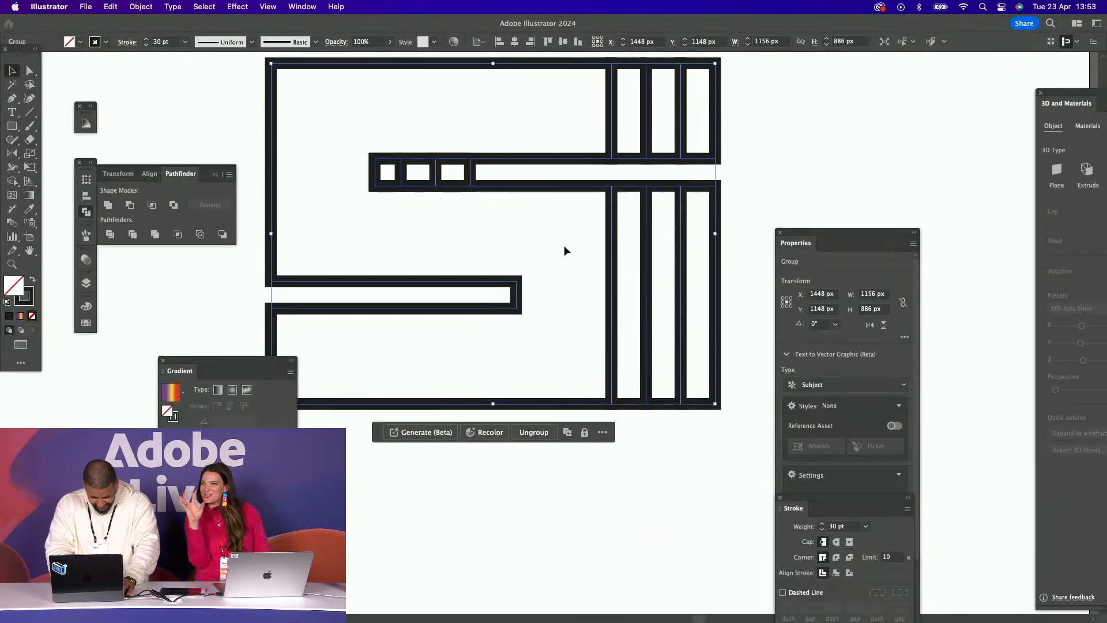
pyautogui.press('f')
pyautogui.press('f')
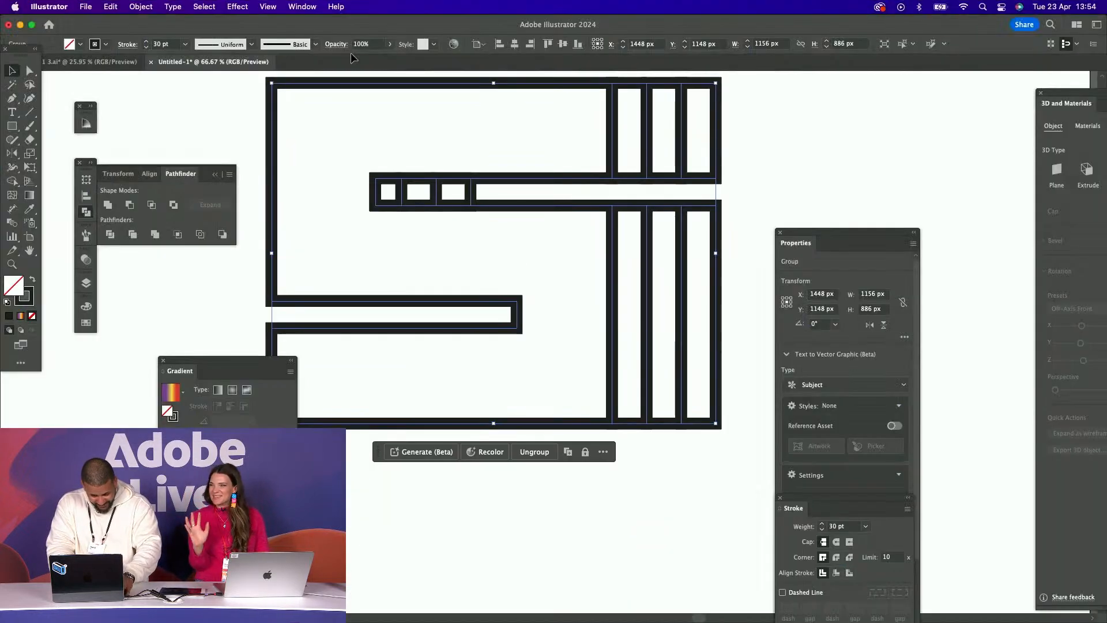
# Open the other illustration document and delete the purple-blue face artwork from its third artboard
pyautogui.click(92, 62)
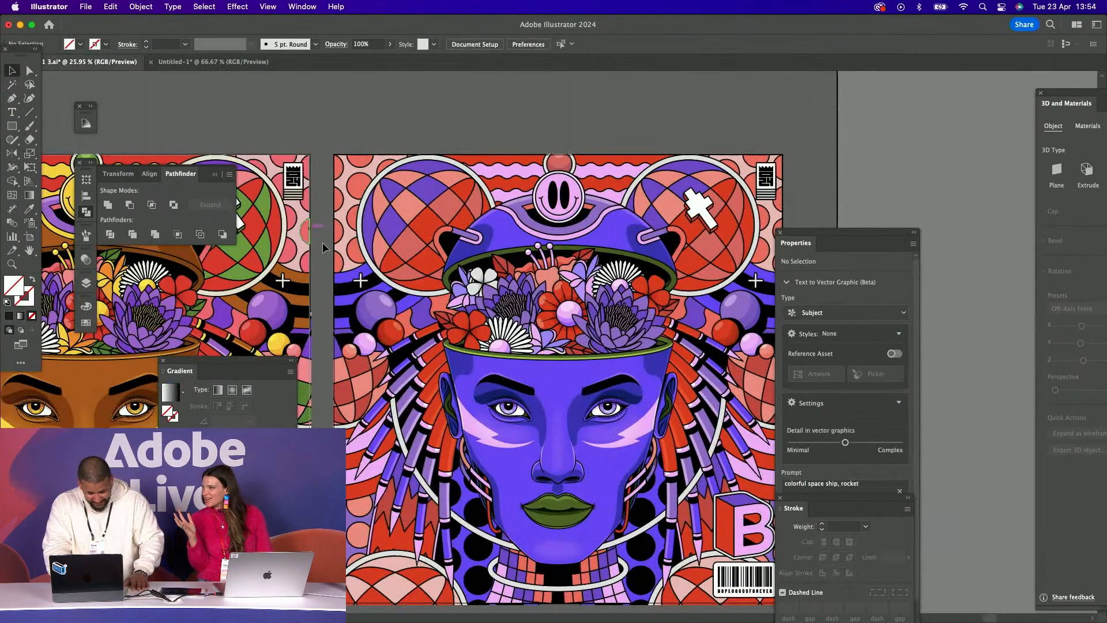
pyautogui.click(400, 203)
pyautogui.press('Delete')
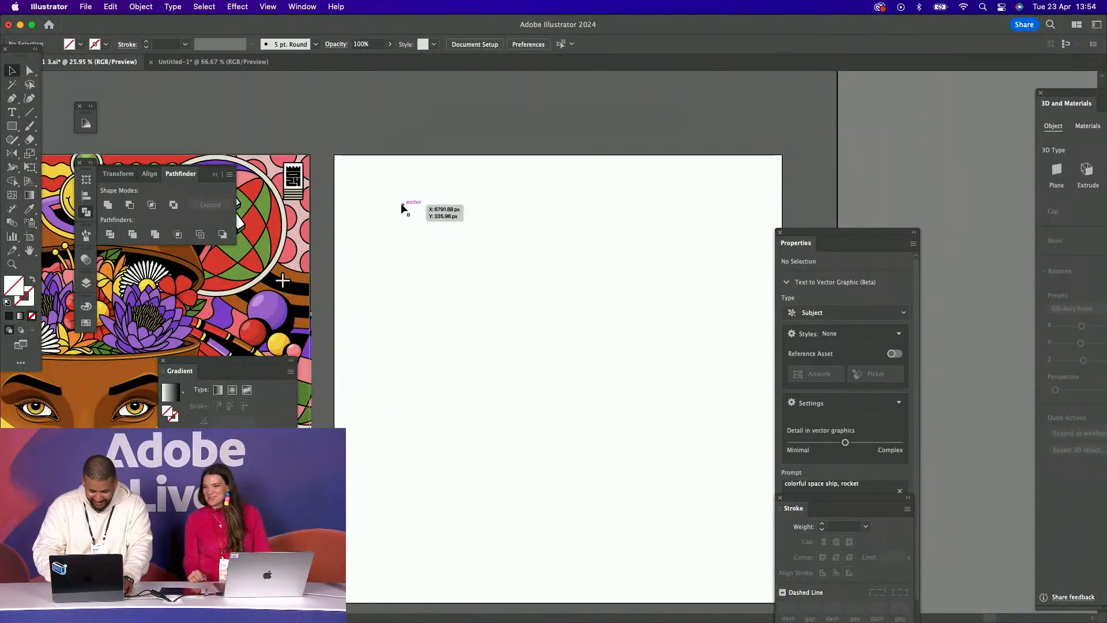
# Duplicate Artboard 1 together with its smiley-eyed head illustration into the empty space to its left
pyautogui.hscroll(-5, 401, 204)
pyautogui.hscroll(-10, 400, 205)
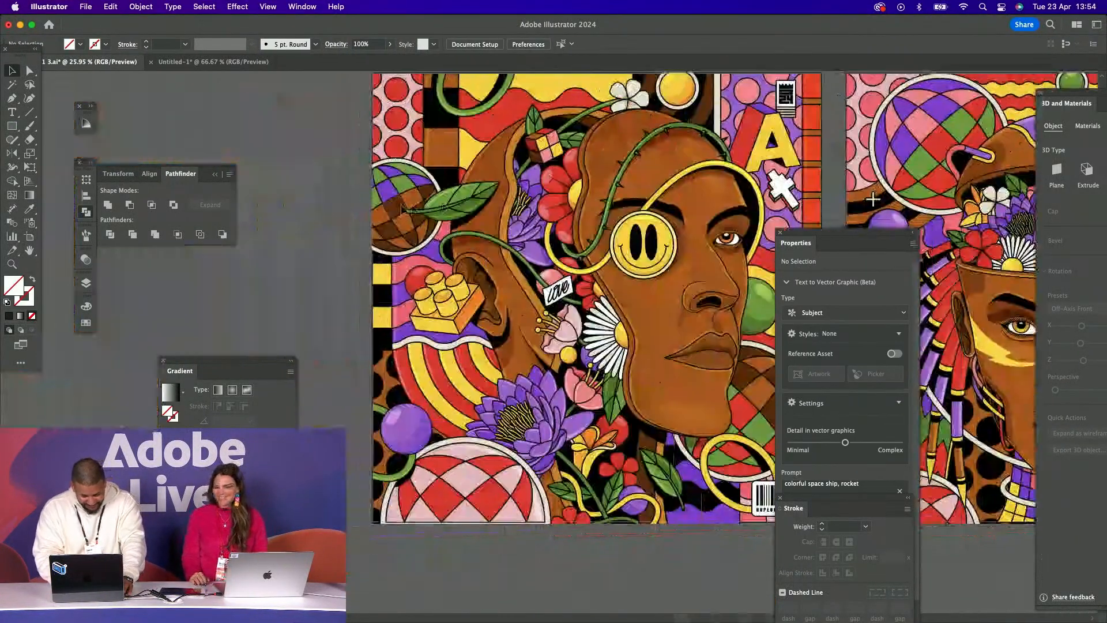
pyautogui.click(497, 284)
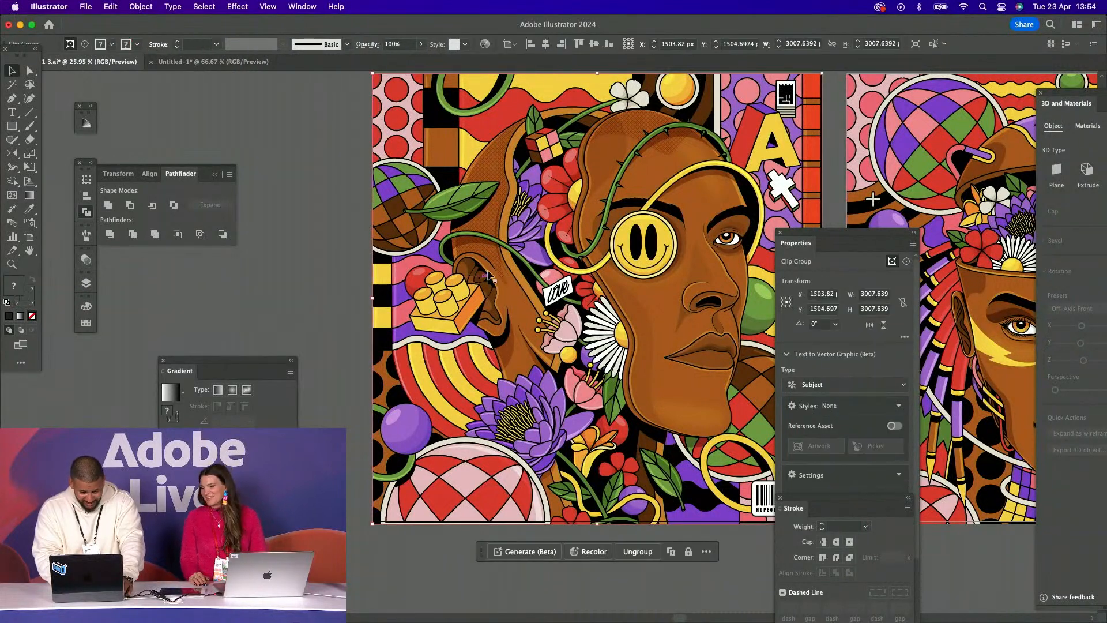
pyautogui.press('super+minus')
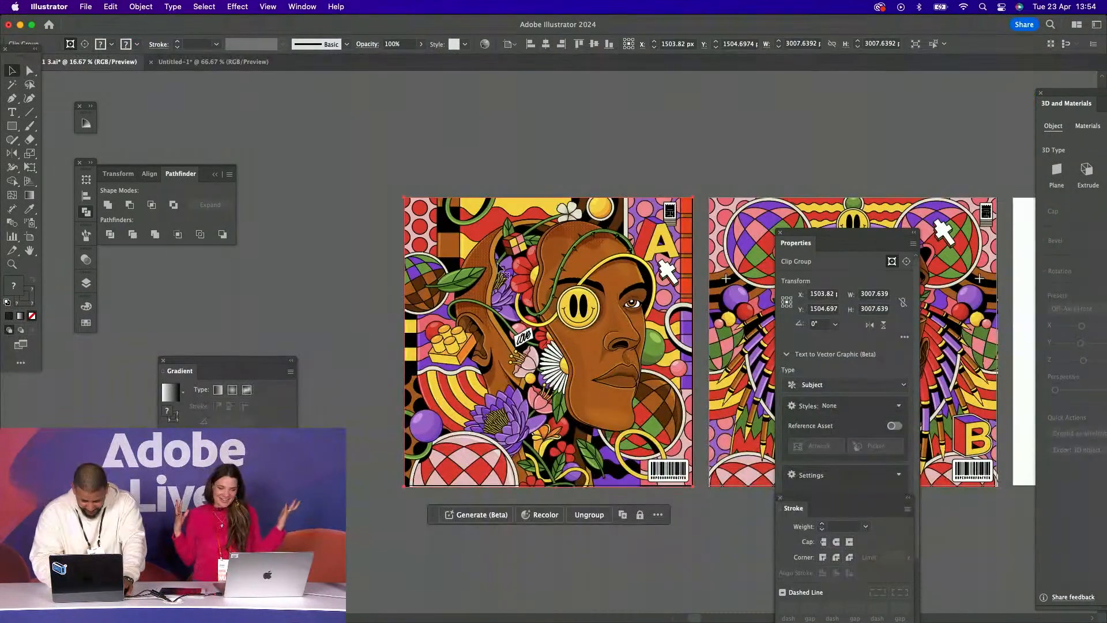
pyautogui.click(29, 236)
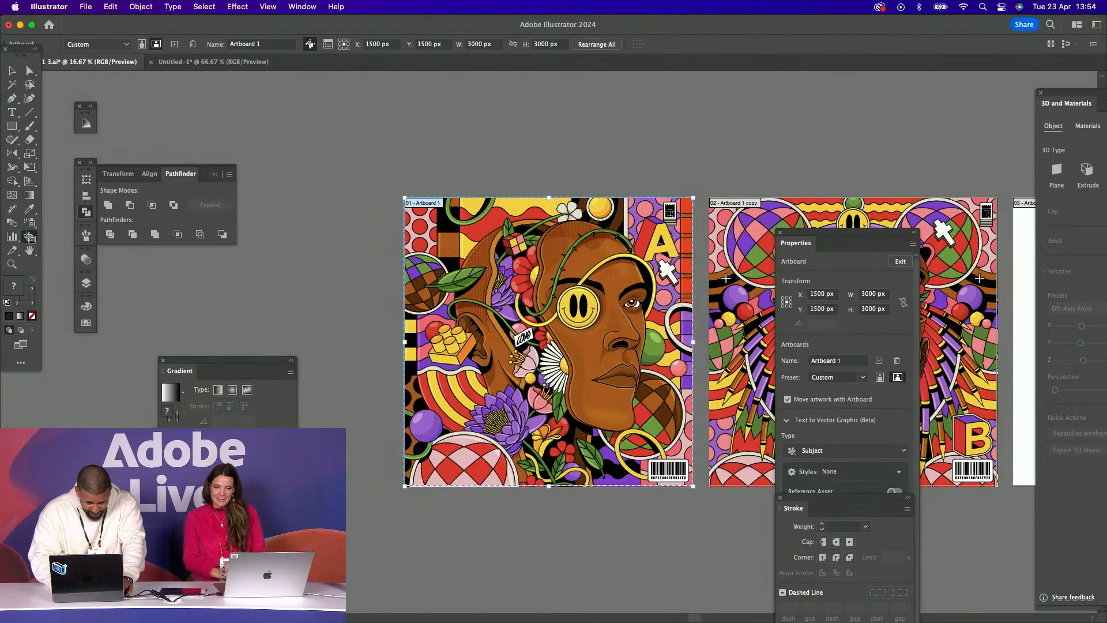
pyautogui.moveTo(650, 299); pyautogui.dragTo(760, 307)
pyautogui.moveTo(680, 308); pyautogui.dragTo(364, 304)
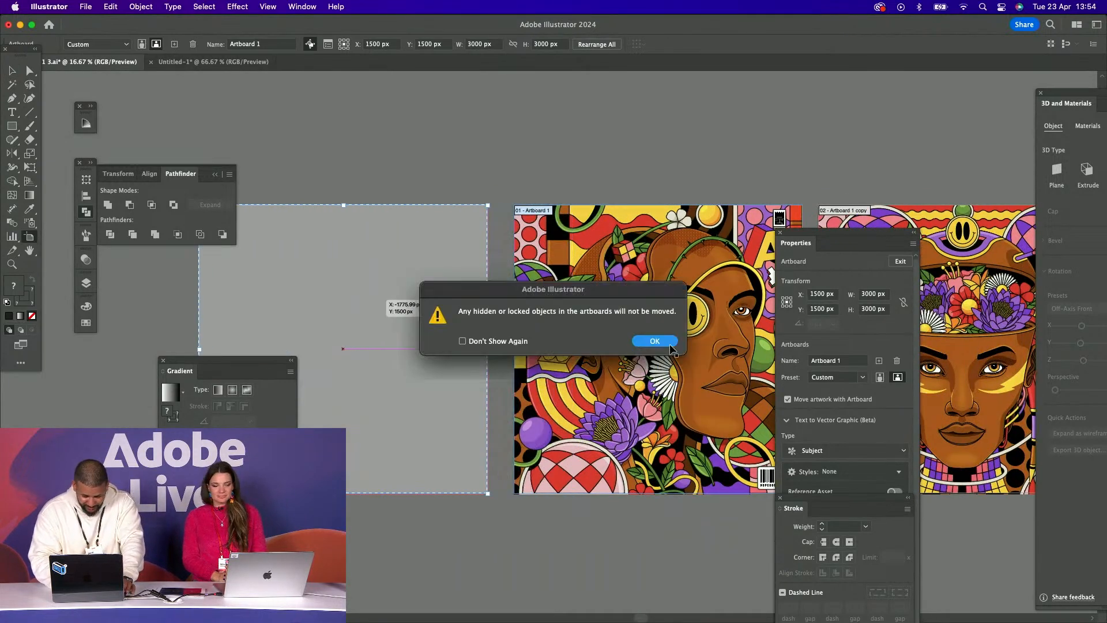
pyautogui.click(670, 345)
# Isolate the duplicated head illustration's clip group and select the artwork group inside it
pyautogui.press('y')
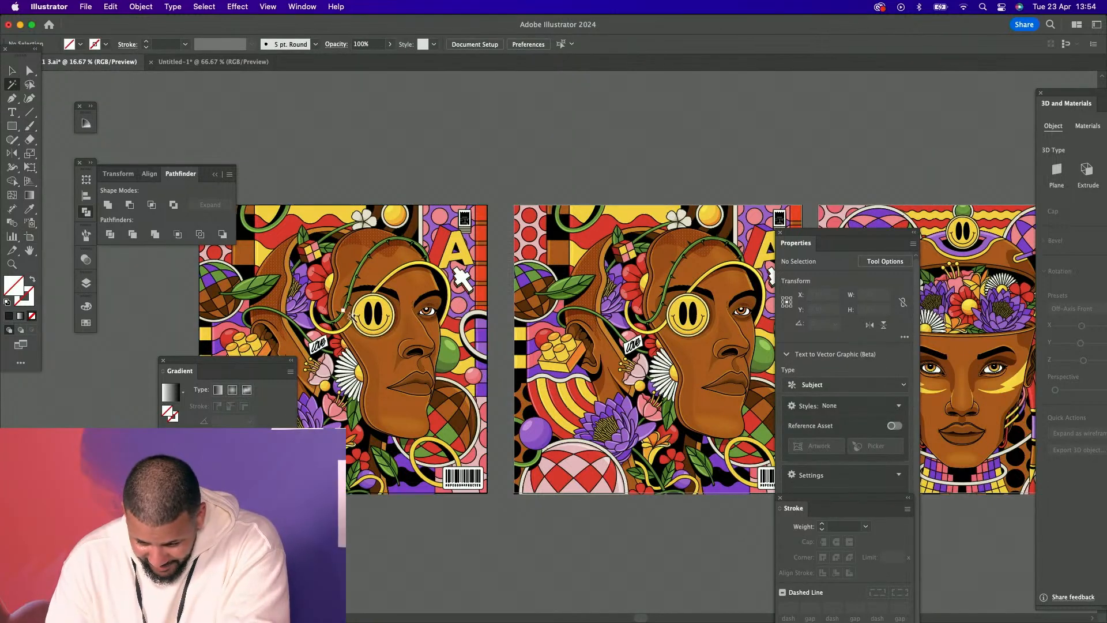
pyautogui.press('super+a')
pyautogui.click(10, 71)
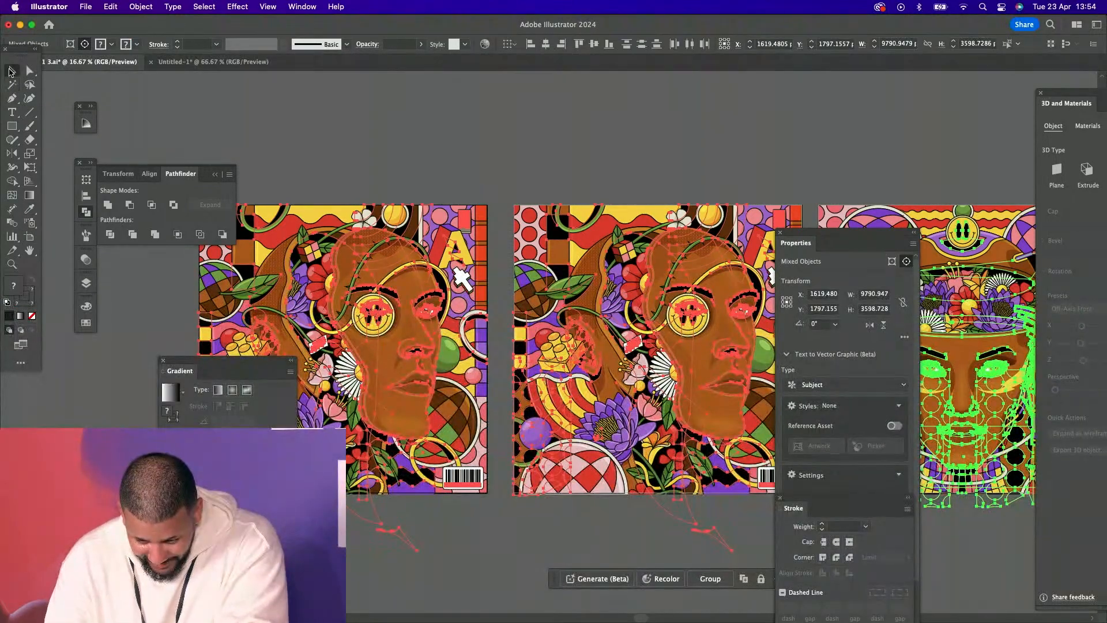
pyautogui.click(401, 239)
pyautogui.doubleClick(400, 239)
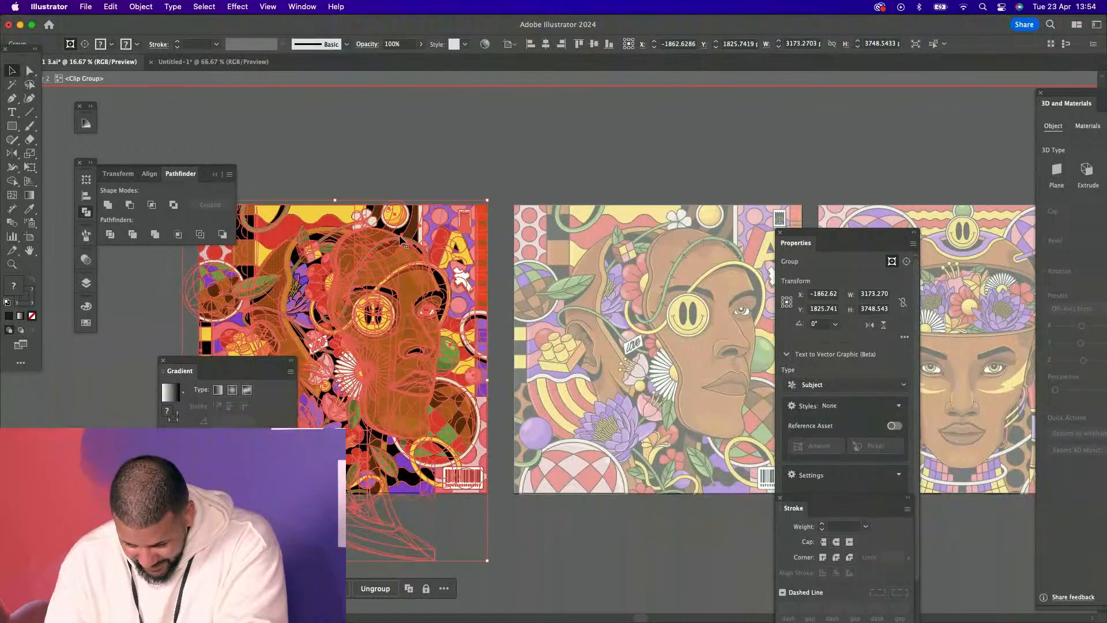
# Set the stroke colour of the isolated artwork group to bright green (95FF2E) and deselect it
pyautogui.click(33, 300)
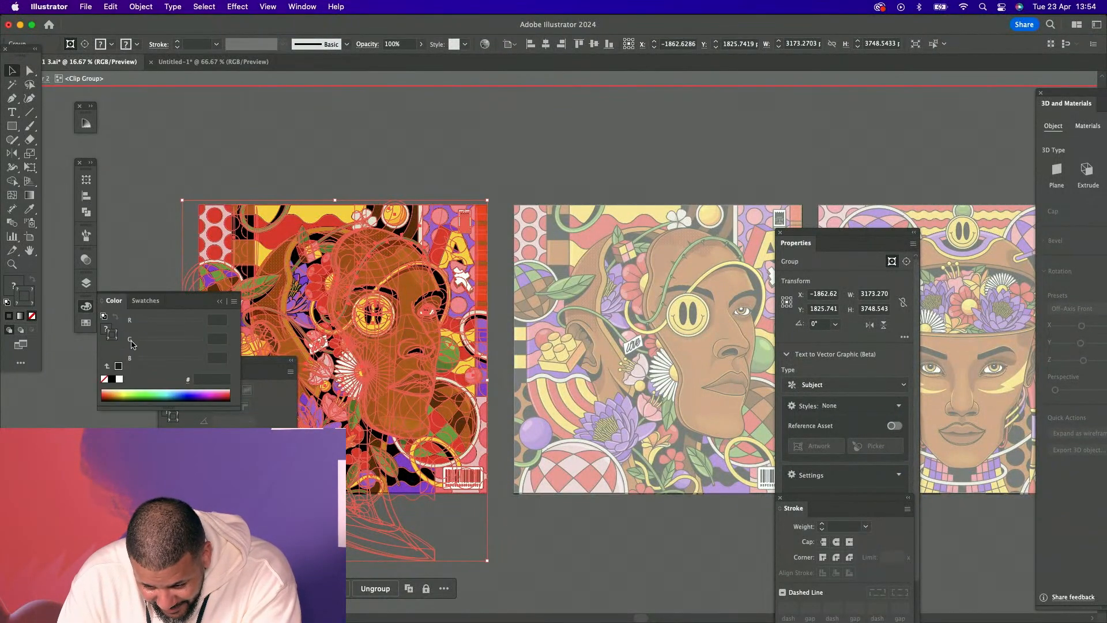
pyautogui.click(133, 393)
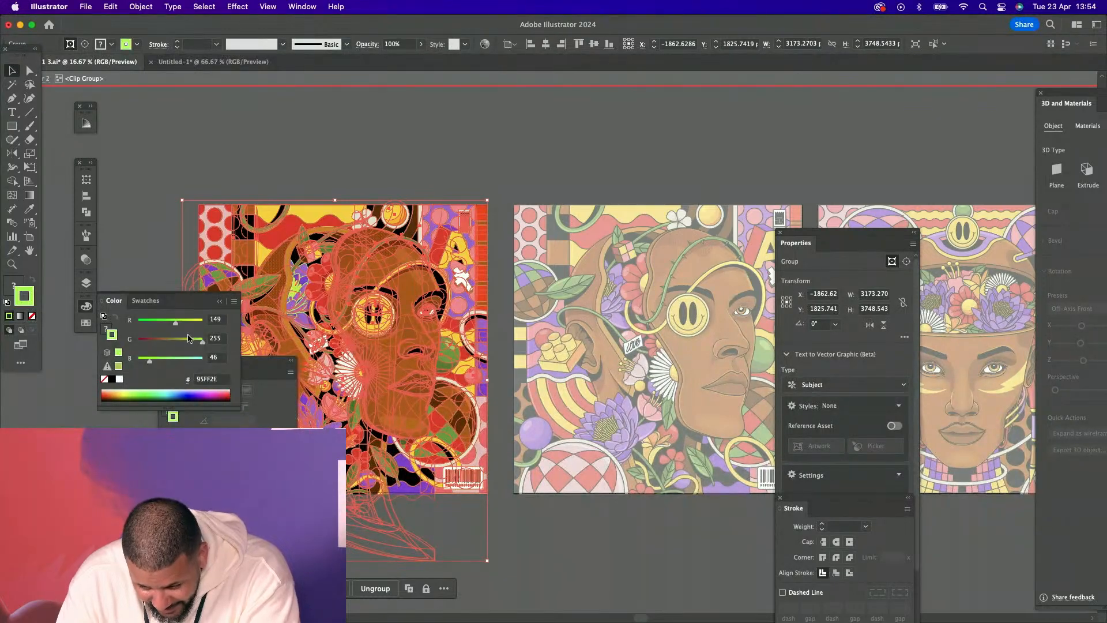
pyautogui.click(311, 106)
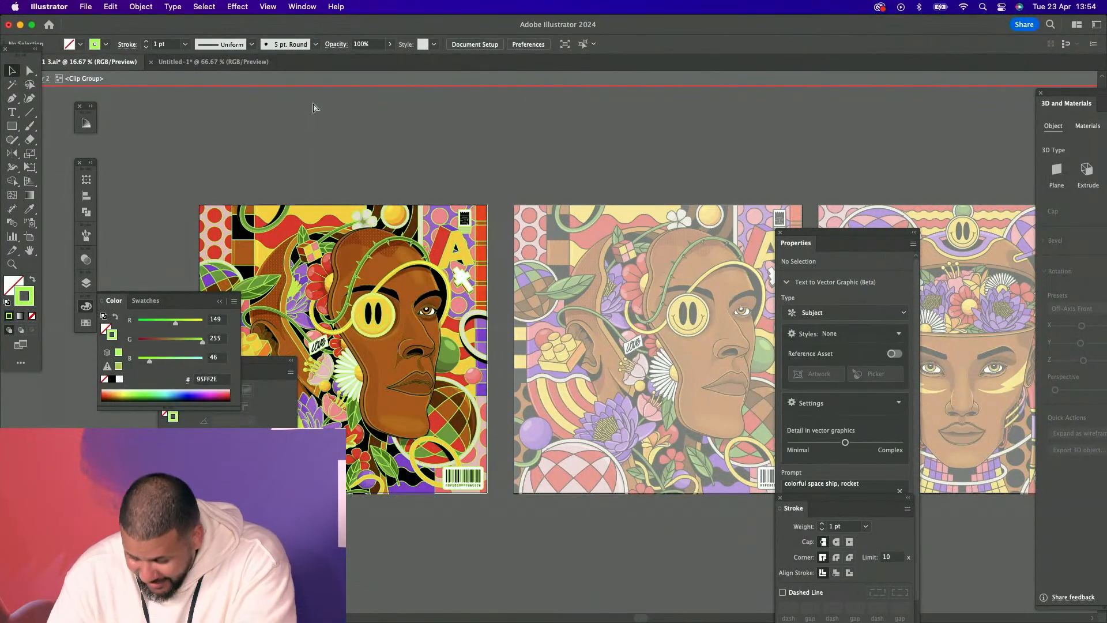
pyautogui.press('super+equal')
pyautogui.hscroll(-5, 313, 108)
pyautogui.scroll(1, 313, 108)
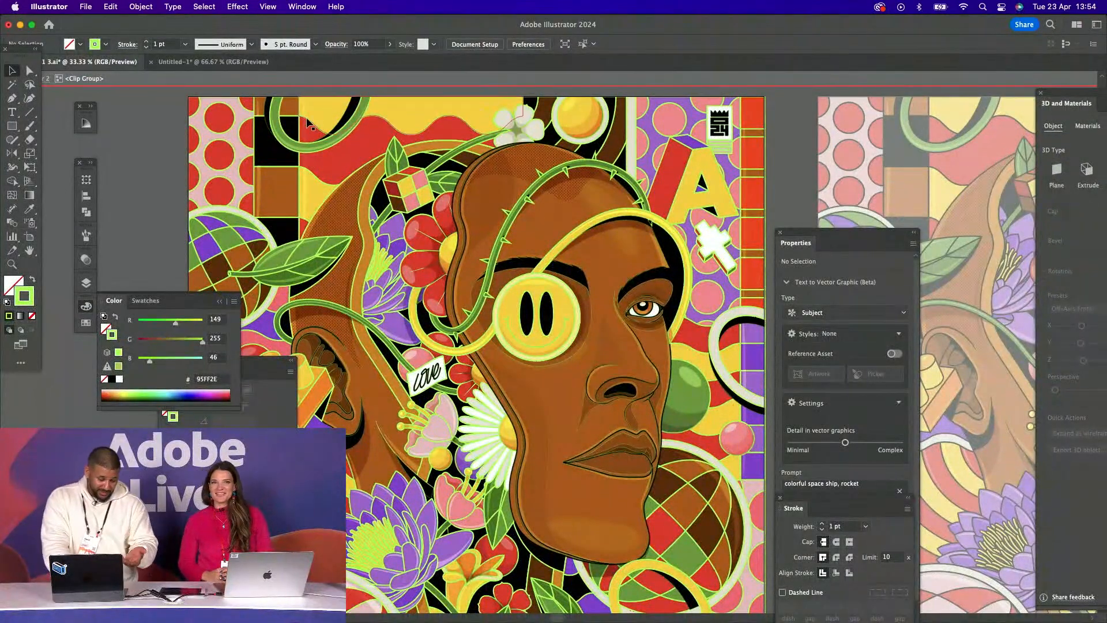
# Reselect the isolated artwork group, set its stroke colour to red (F4202E), and deselect it
pyautogui.click(157, 342)
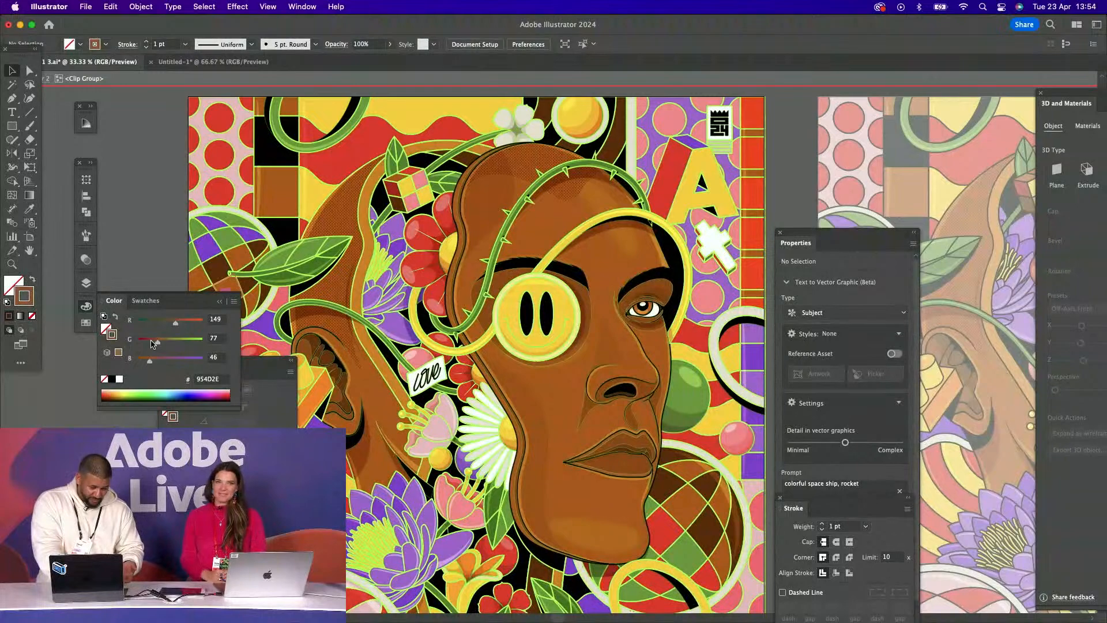
pyautogui.moveTo(197, 323); pyautogui.dragTo(209, 324)
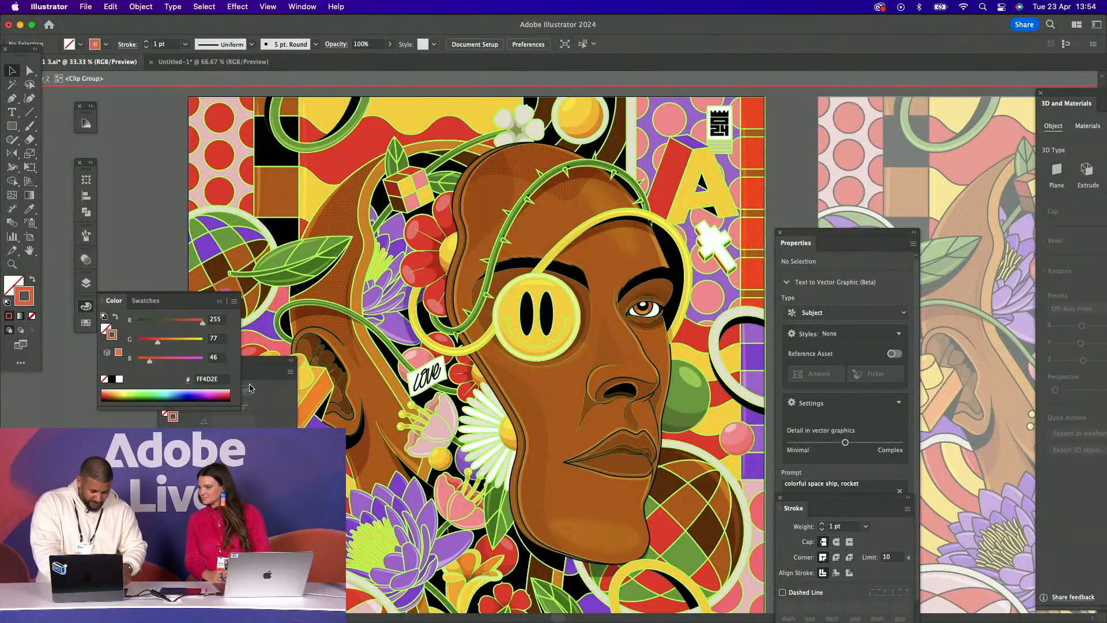
pyautogui.moveTo(374, 413); pyautogui.dragTo(416, 414)
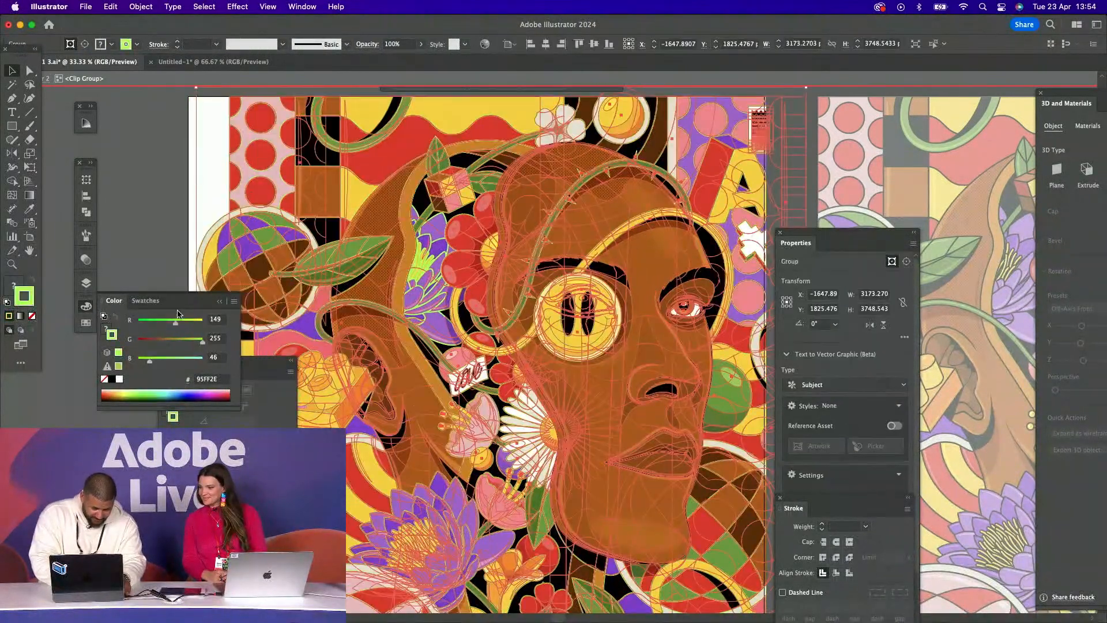
pyautogui.click(147, 342)
pyautogui.click(201, 324)
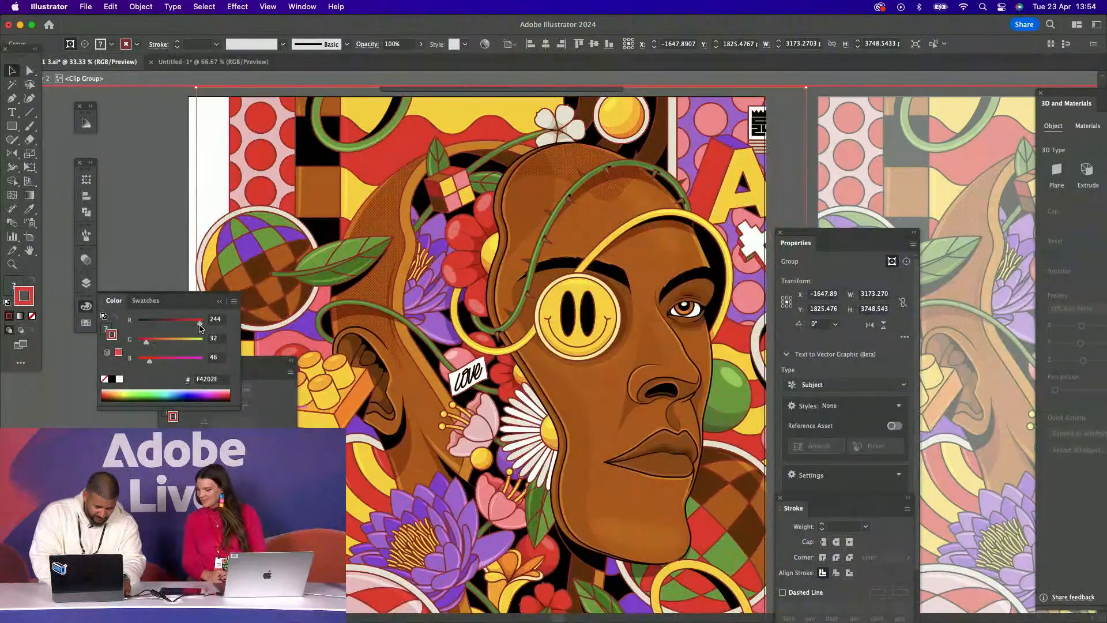
pyautogui.click(209, 171)
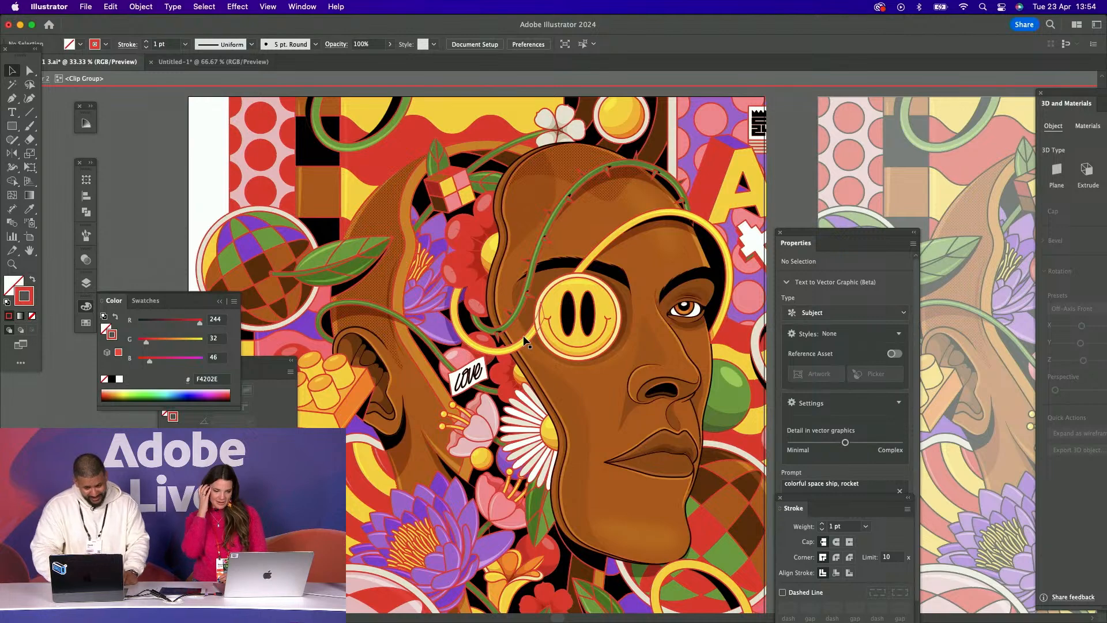
pyautogui.press('super+=')
pyautogui.press('super+=')
pyautogui.press('super+=')
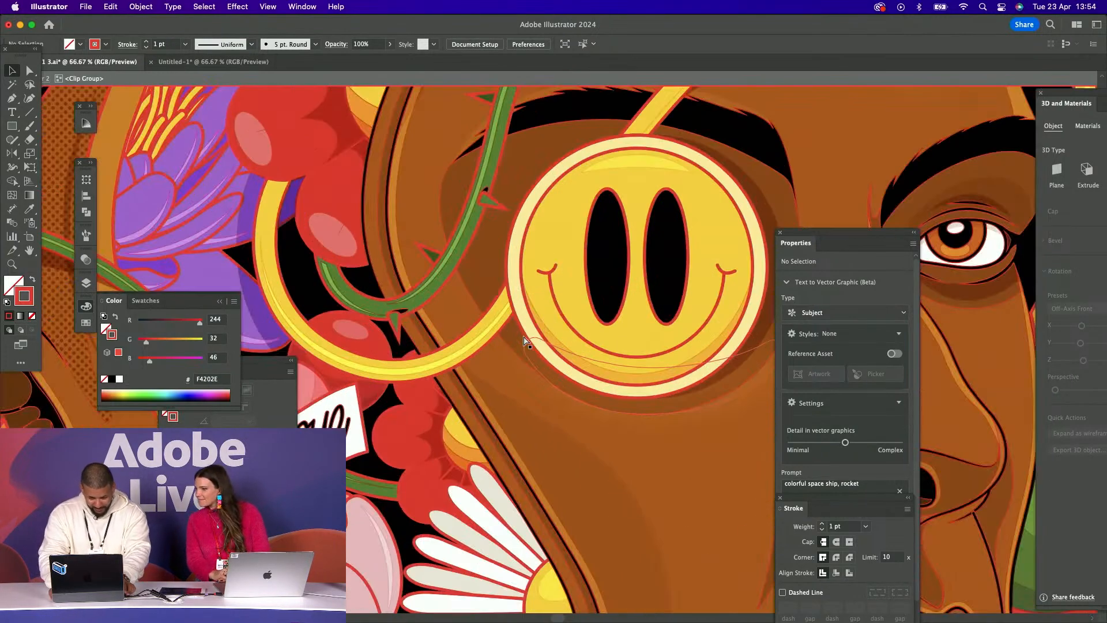
# Undo the green and red stroke colour changes on the duplicated head illustration and deselect all artwork
pyautogui.scroll(10, 525, 342)
pyautogui.hscroll(-3, 525, 342)
pyautogui.scroll(2, 525, 342)
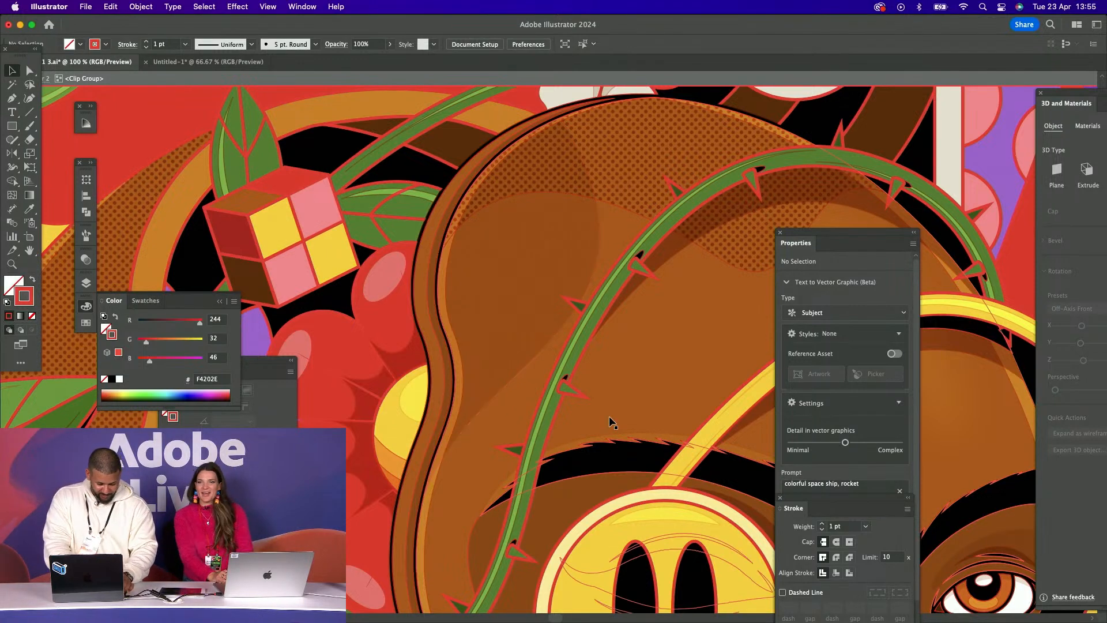
pyautogui.press('super+z')
pyautogui.press('super+z')
pyautogui.press('super+z')
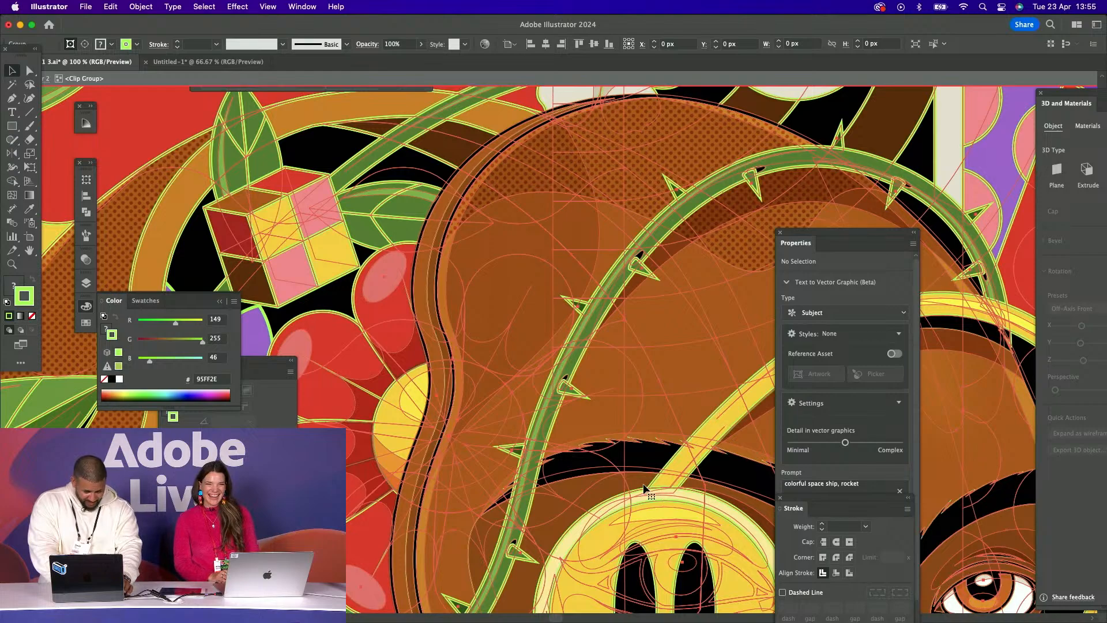
pyautogui.hscroll(5, 645, 487)
pyautogui.press('super+z')
pyautogui.press('super+z')
pyautogui.scroll(2, 468, 389)
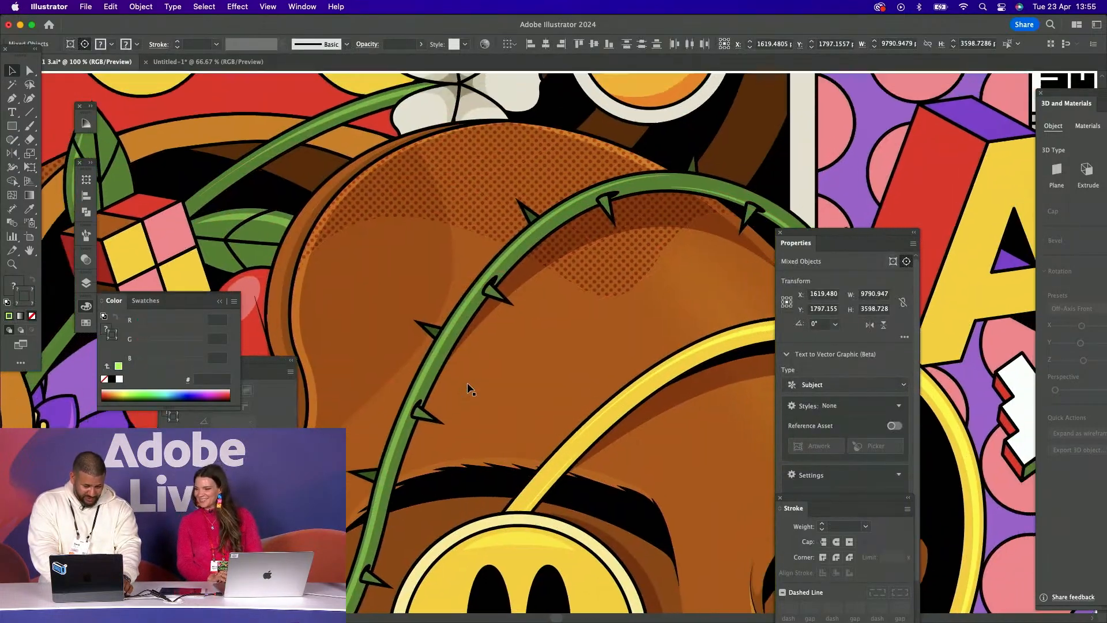
pyautogui.hscroll(-2, 467, 388)
pyautogui.press('super+minus')
pyautogui.press('super+minus')
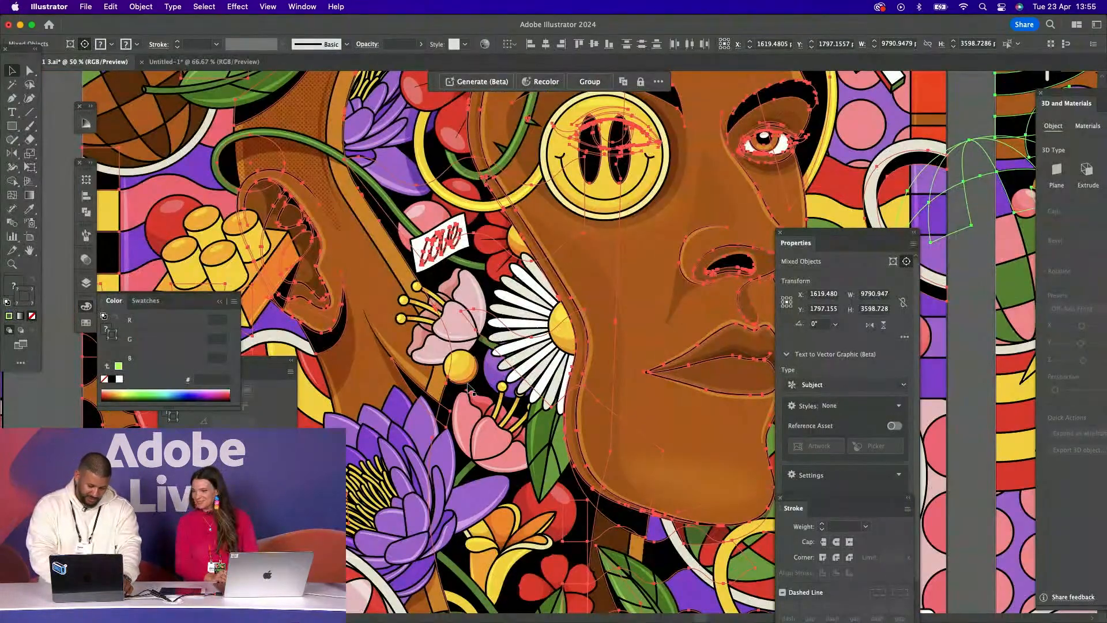
pyautogui.hscroll(6, 468, 388)
pyautogui.scroll(5, 468, 389)
pyautogui.press('super+minus')
pyautogui.press('super+minus')
pyautogui.press('super+minus')
pyautogui.press('super+minus')
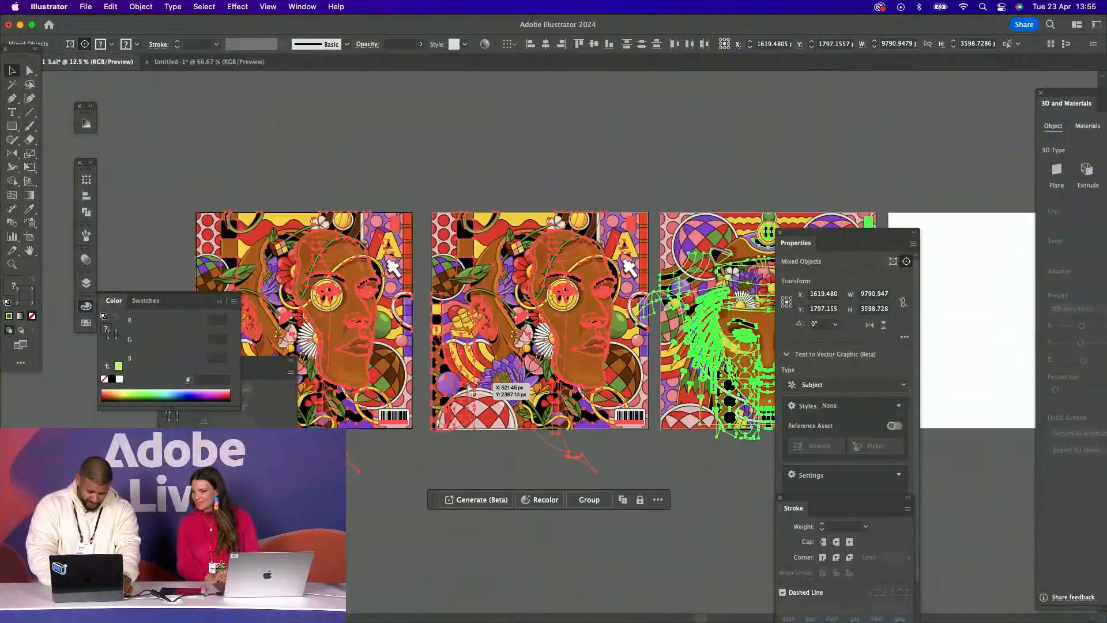
pyautogui.hscroll(8, 470, 390)
pyautogui.scroll(3, 472, 392)
pyautogui.click(679, 420)
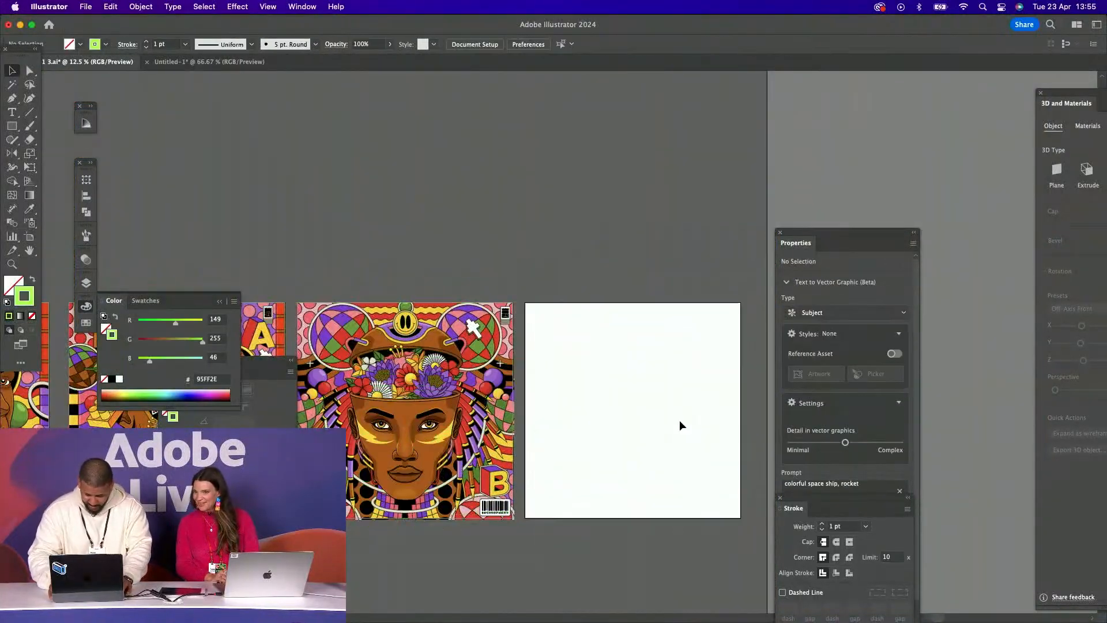
# Draw a circle about 822 px in diameter on the blank white artboard with the Ellipse tool
pyautogui.press('super+equal')
pyautogui.press('super+equal')
pyautogui.press('super+equal')
pyautogui.press('super+equal')
pyautogui.hscroll(15, 680, 421)
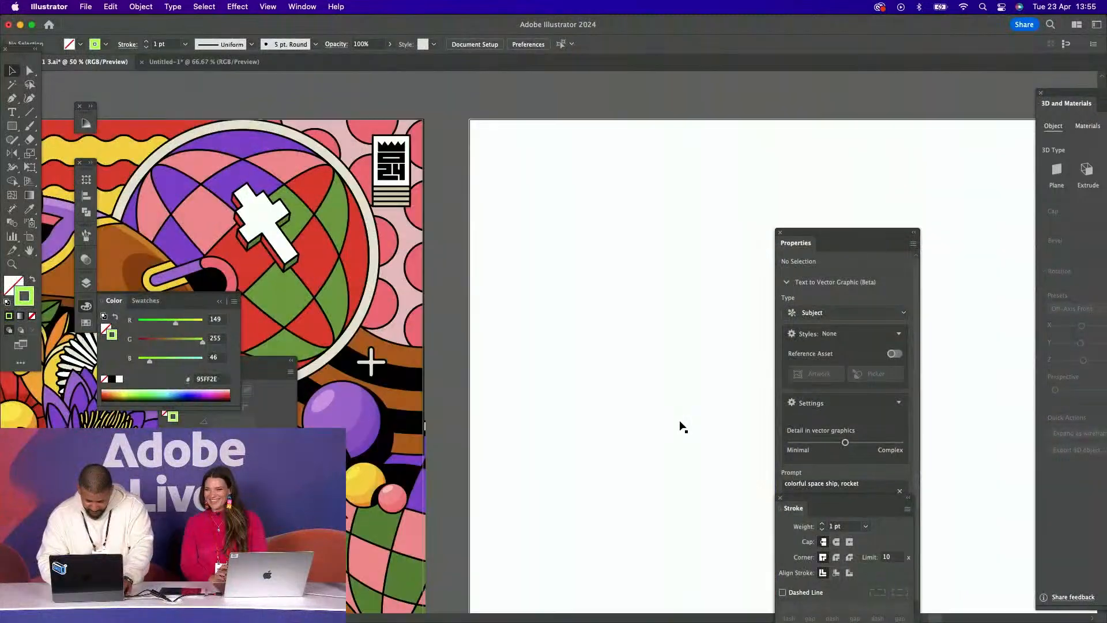
pyautogui.scroll(-2, 680, 420)
pyautogui.click(11, 138)
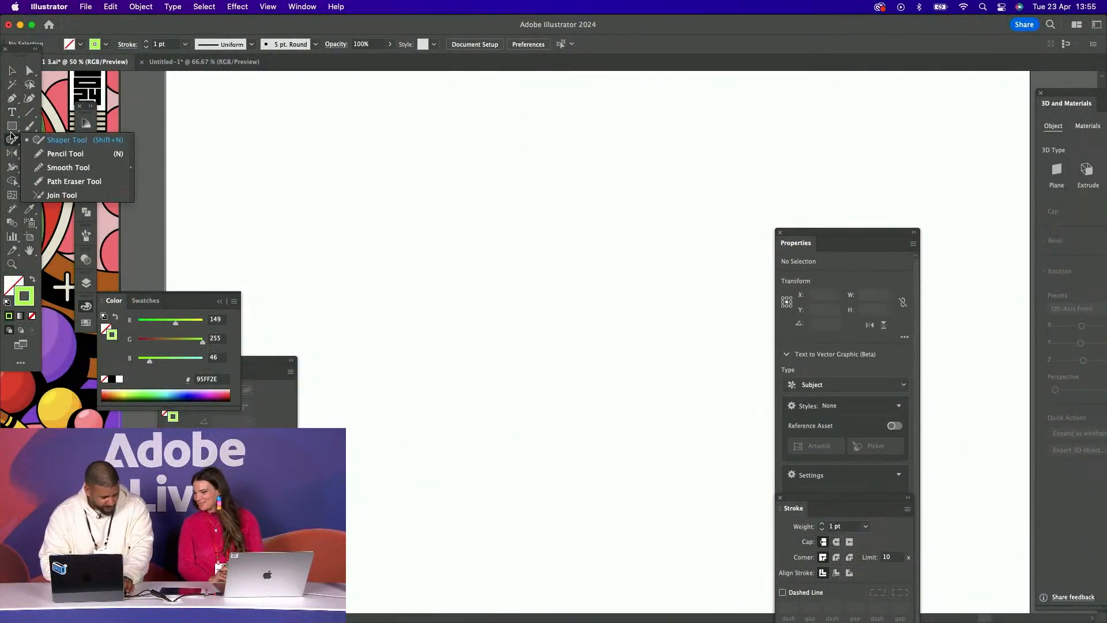
pyautogui.click(12, 127)
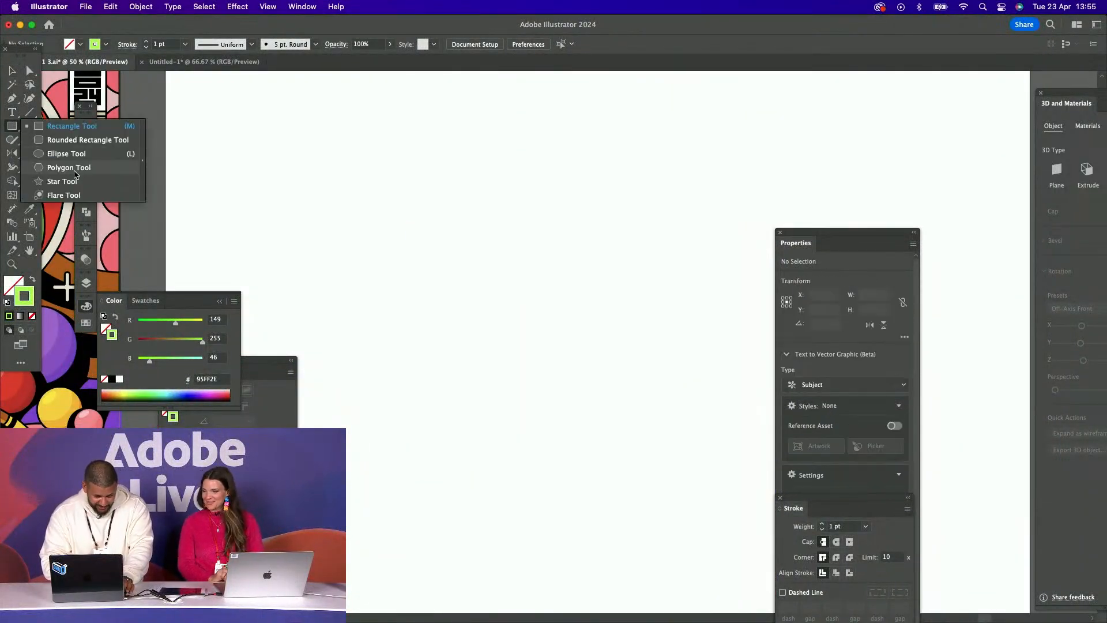
pyautogui.click(67, 155)
pyautogui.moveTo(393, 151); pyautogui.dragTo(630, 388)
# Give the circle a solid red fill with RGB values 255, 51, 46 and no stroke
pyautogui.click(151, 345)
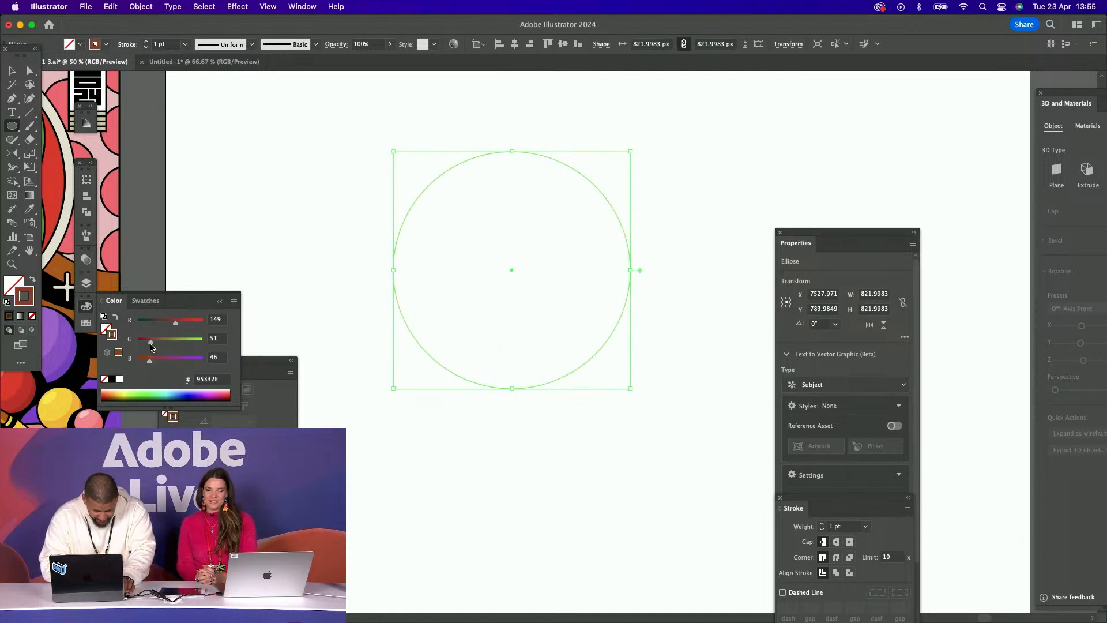
pyautogui.click(116, 319)
pyautogui.click(106, 327)
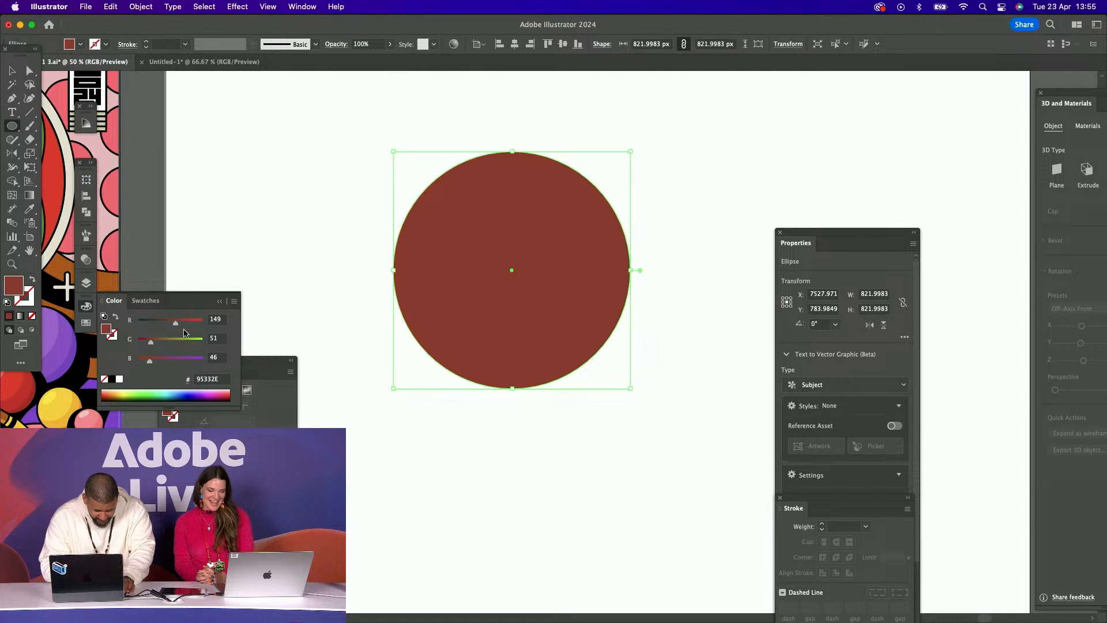
pyautogui.click(202, 323)
# Apply a linear gradient fill to the circle and colour the added stop near its white end blue (4576FF)
pyautogui.click(194, 424)
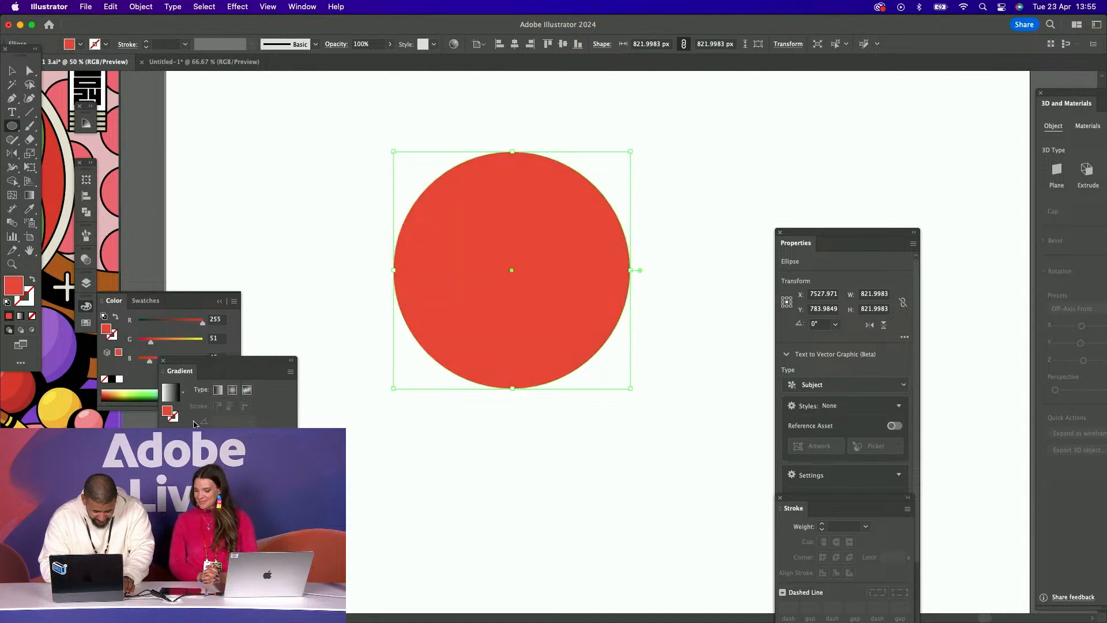
pyautogui.click(189, 455)
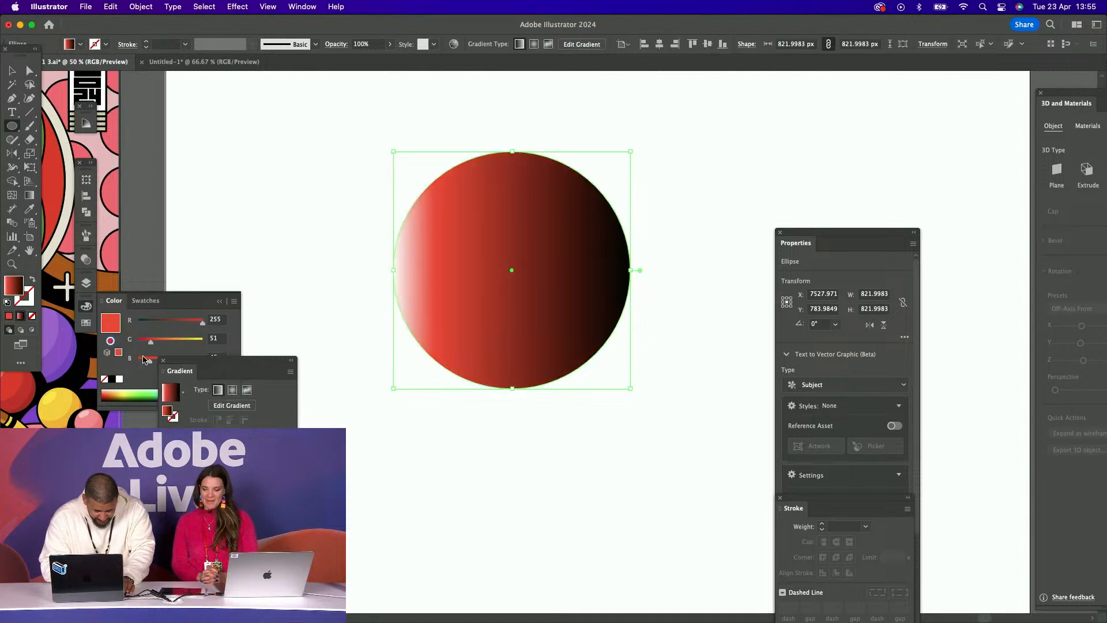
pyautogui.click(143, 356)
pyautogui.click(172, 394)
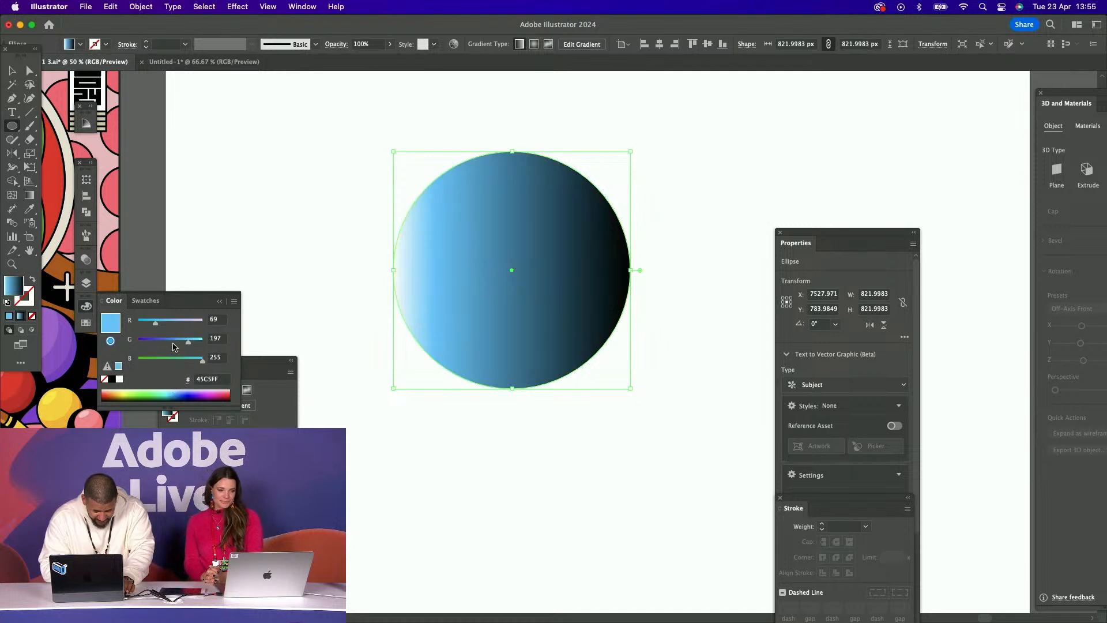
pyautogui.moveTo(173, 346); pyautogui.dragTo(169, 344)
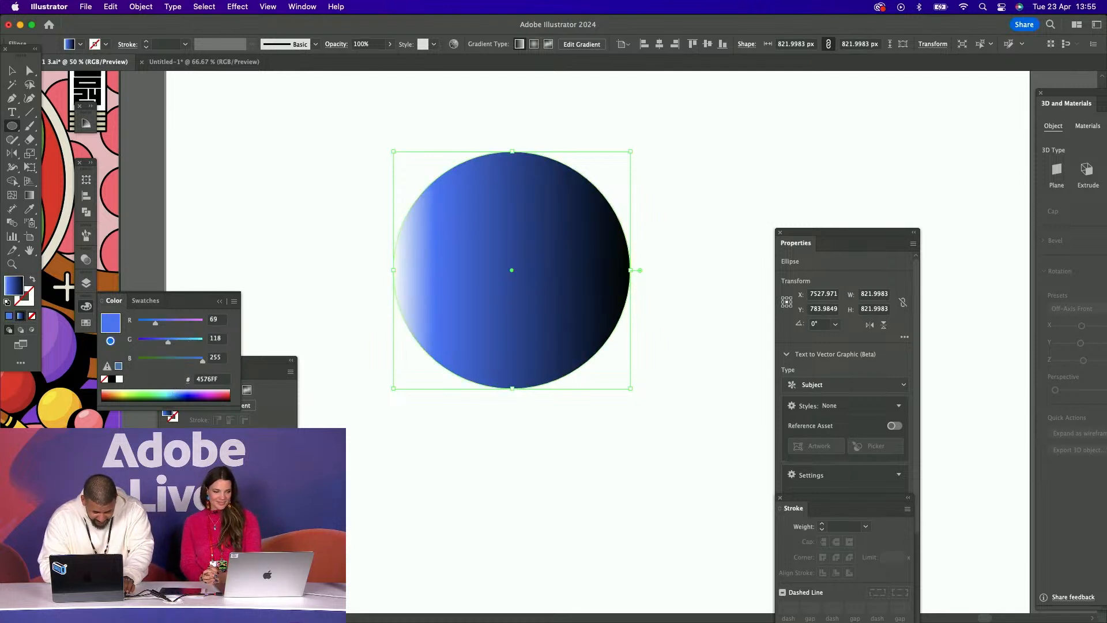
# Add magenta (FF17F7) and yellow-orange stops to the circle's gradient, and remove its white and black end stops
pyautogui.click(227, 456)
pyautogui.moveTo(219, 391); pyautogui.dragTo(214, 390)
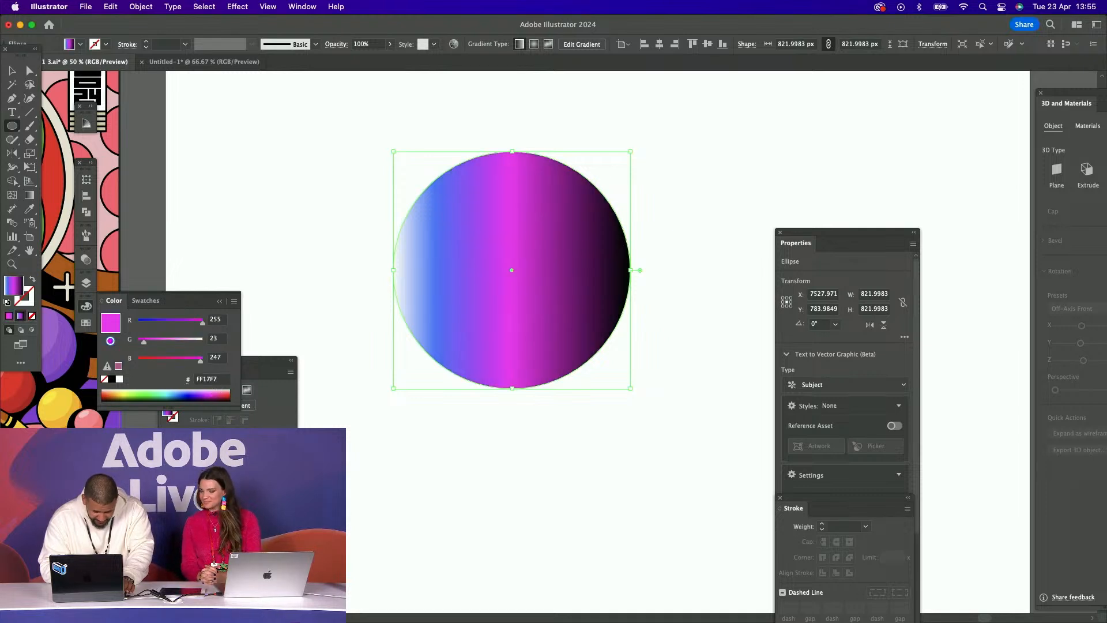
pyautogui.click(254, 455)
pyautogui.moveTo(154, 340); pyautogui.dragTo(207, 322)
pyautogui.click(196, 321)
pyautogui.moveTo(171, 359); pyautogui.dragTo(134, 360)
pyautogui.click(186, 342)
pyautogui.moveTo(287, 457); pyautogui.dragTo(286, 502)
pyautogui.moveTo(168, 456); pyautogui.dragTo(168, 500)
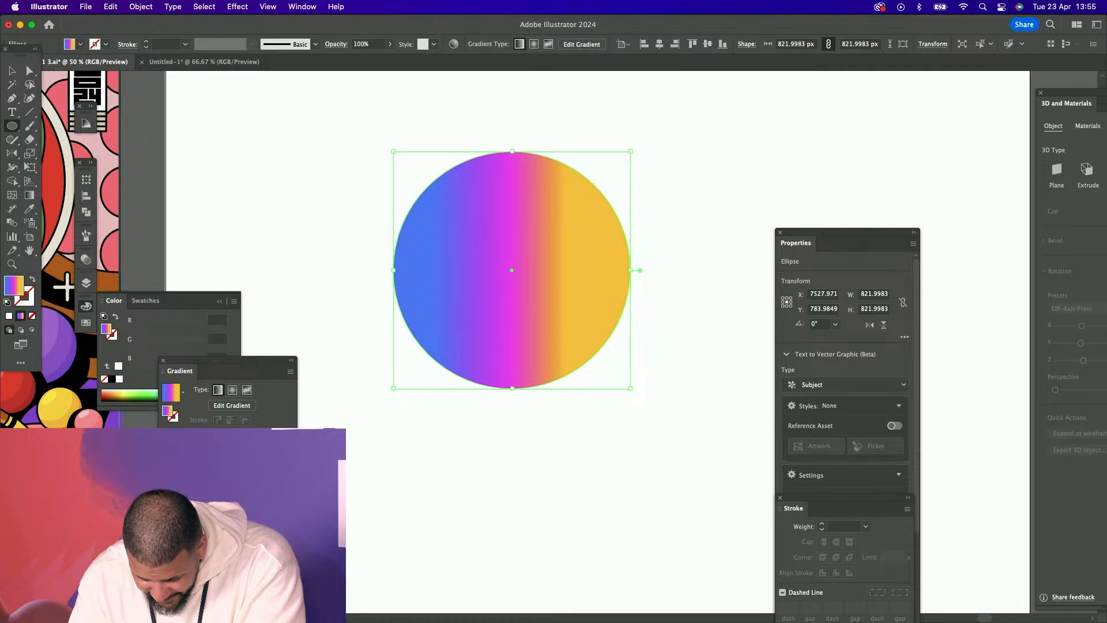
# Change the circle's gradient to radial and reverse it so yellow-orange sits at the centre and blue at the rim
pyautogui.click(231, 392)
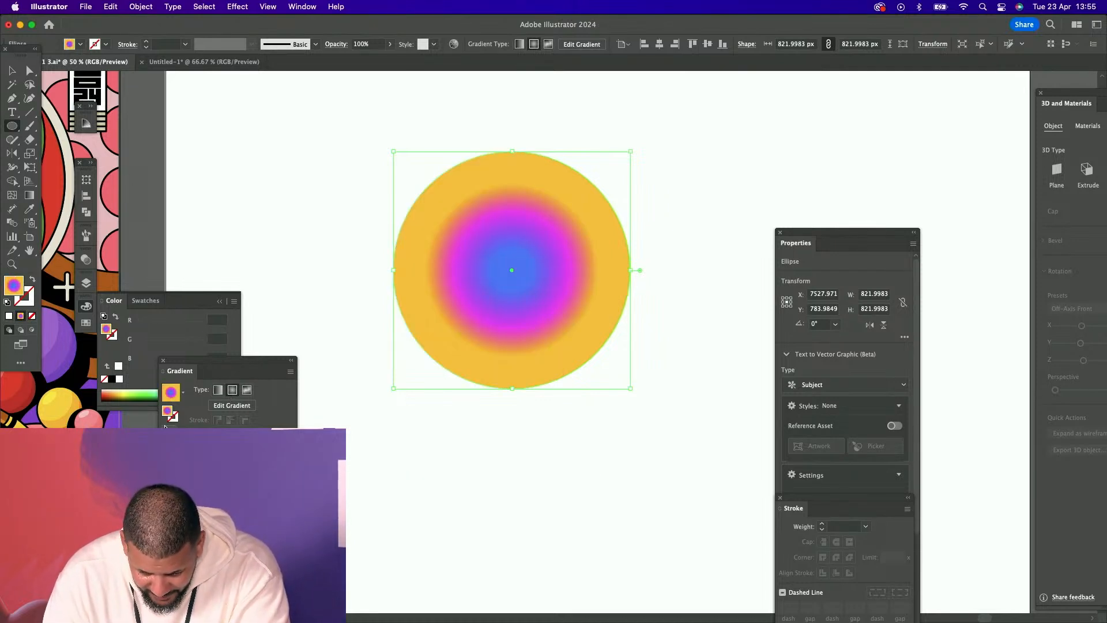
pyautogui.click(168, 433)
pyautogui.click(12, 70)
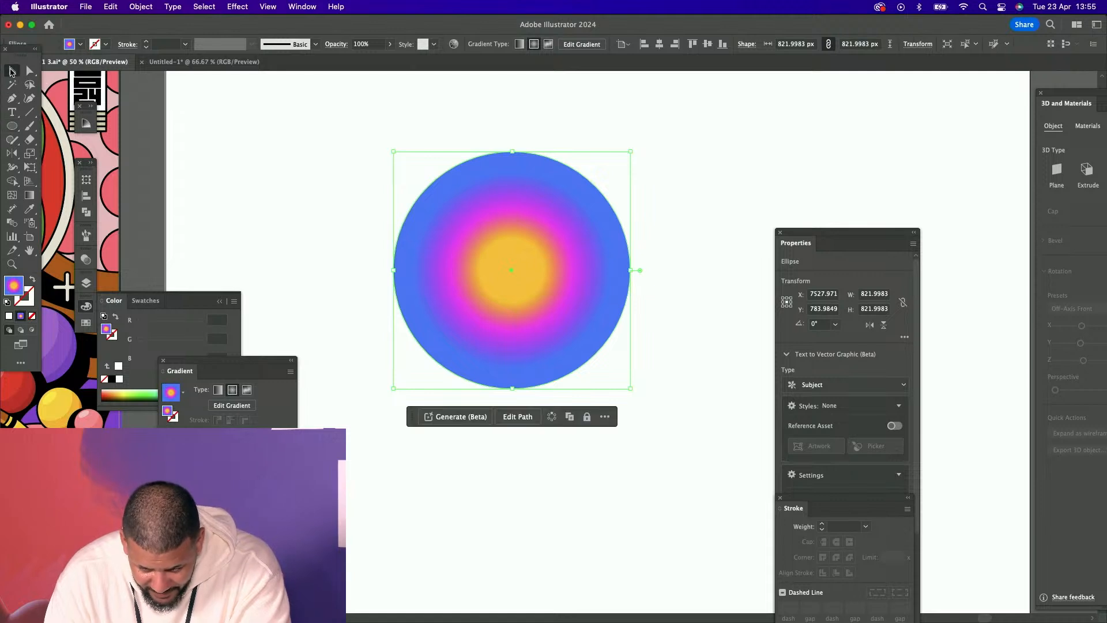
pyautogui.press('a')
pyautogui.press('v')
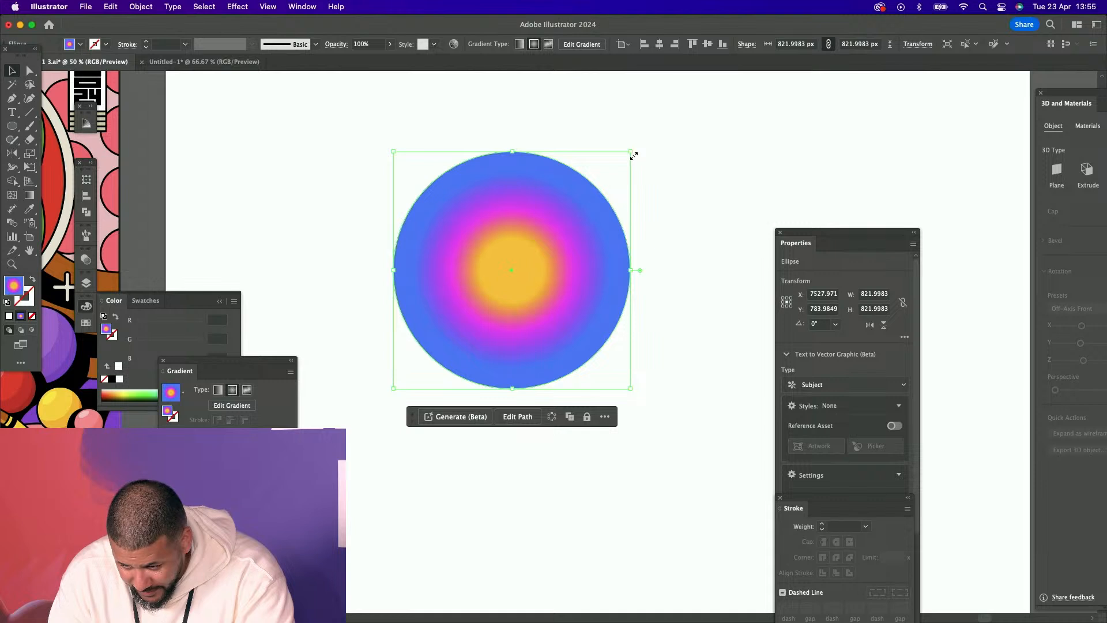
# Make a smaller concentric copy of the circle, fill it black, and shrink it to form the pupil inside the yellow centre
pyautogui.moveTo(633, 153); pyautogui.dragTo(566, 216)
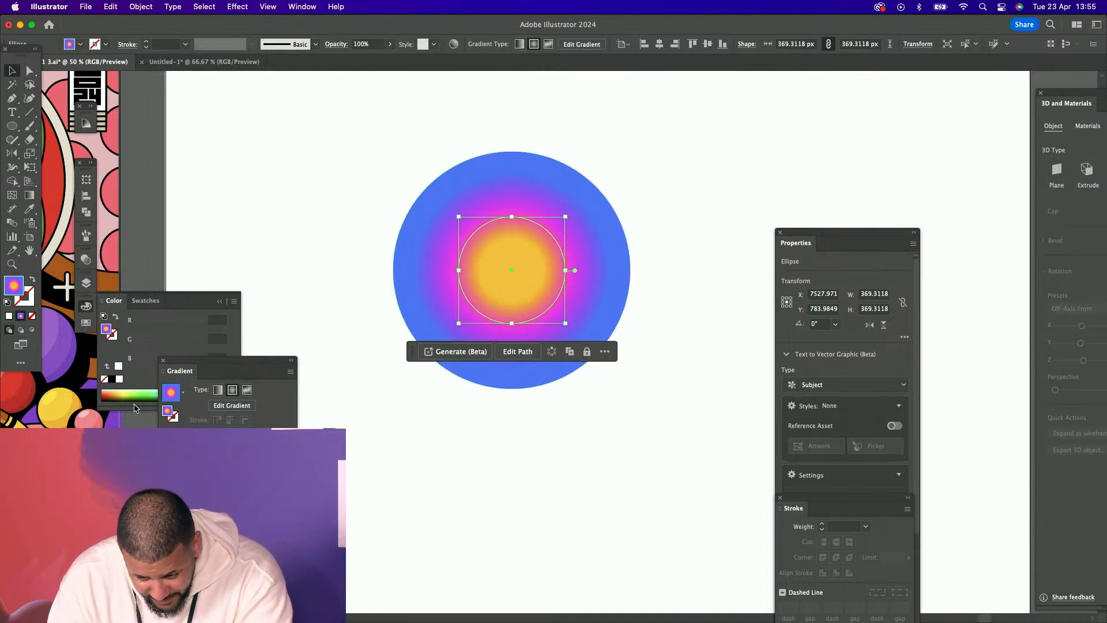
pyautogui.click(111, 381)
pyautogui.press('super+shift+a')
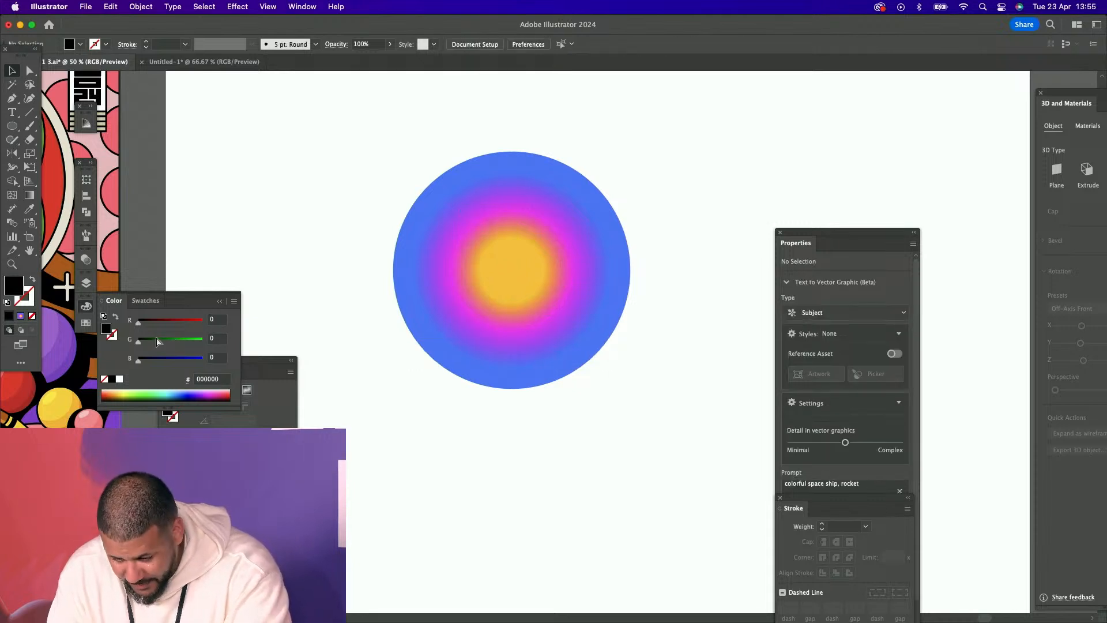
pyautogui.press('super+z')
pyautogui.moveTo(568, 215); pyautogui.dragTo(568, 249)
# Create an enlarged concentric copy of the iris circle about 1177 px wide and convert its two side anchors to sharp corners
pyautogui.click(594, 238)
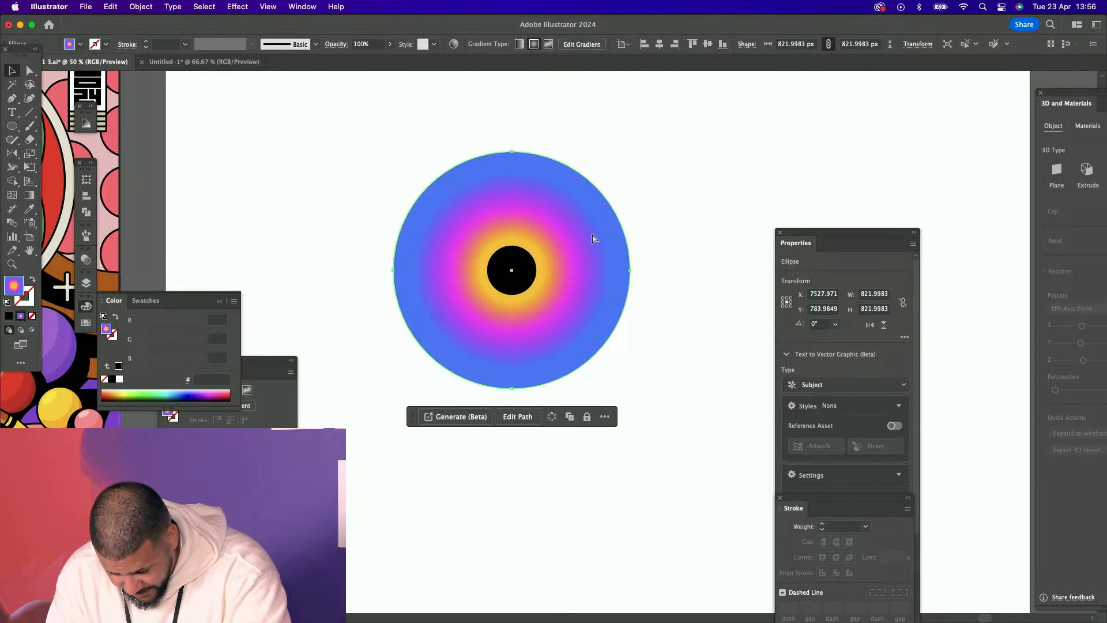
pyautogui.moveTo(634, 154); pyautogui.dragTo(683, 101)
pyautogui.moveTo(11, 98); pyautogui.dragTo(57, 139)
pyautogui.click(342, 269)
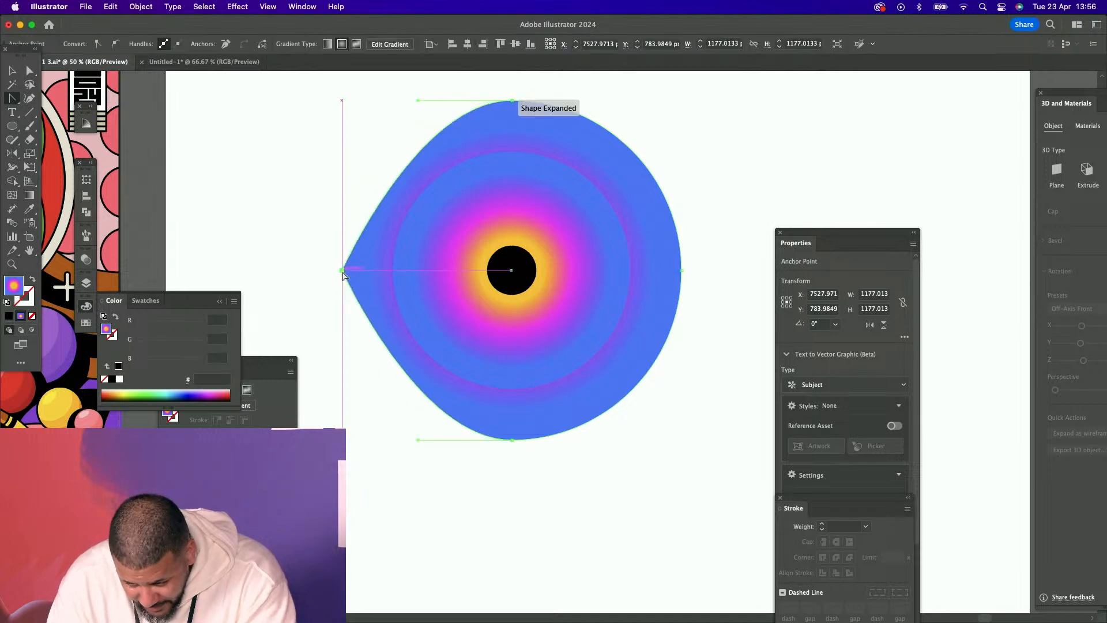
pyautogui.click(681, 270)
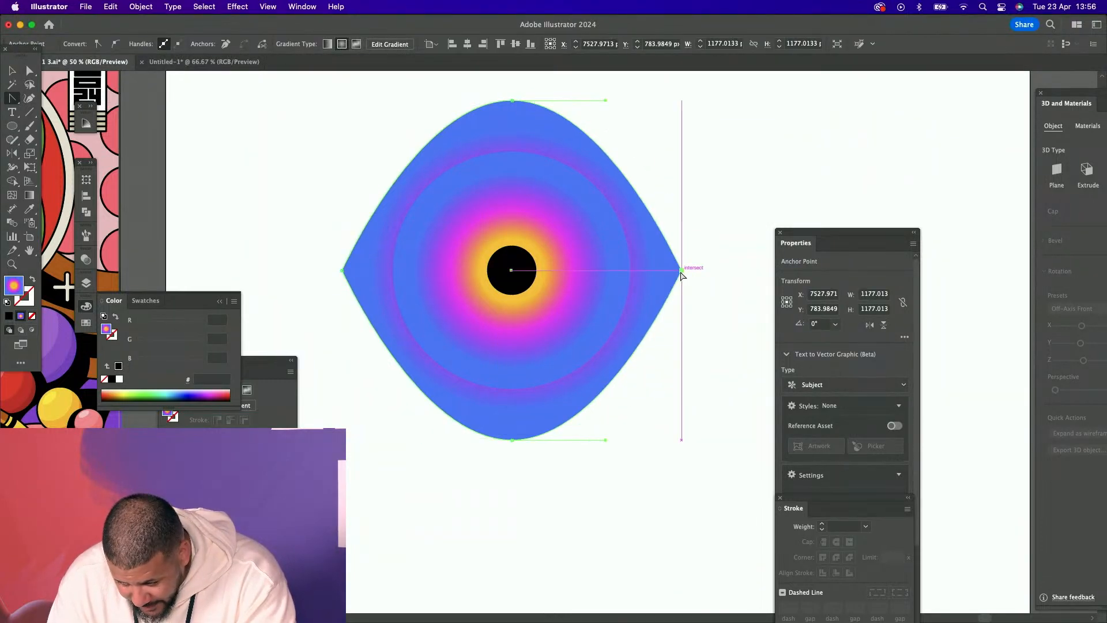
# Flatten the pointed outer shape from above and below to about 821 px high so it matches the iris height
pyautogui.press('v')
pyautogui.moveTo(512, 440); pyautogui.dragTo(517, 389)
pyautogui.moveTo(512, 101); pyautogui.dragTo(523, 154)
pyautogui.click(702, 227)
# Reverse the eye shape's radial gradient and enlarge the shape from its centre to about 1807 by 1259 px
pyautogui.click(664, 275)
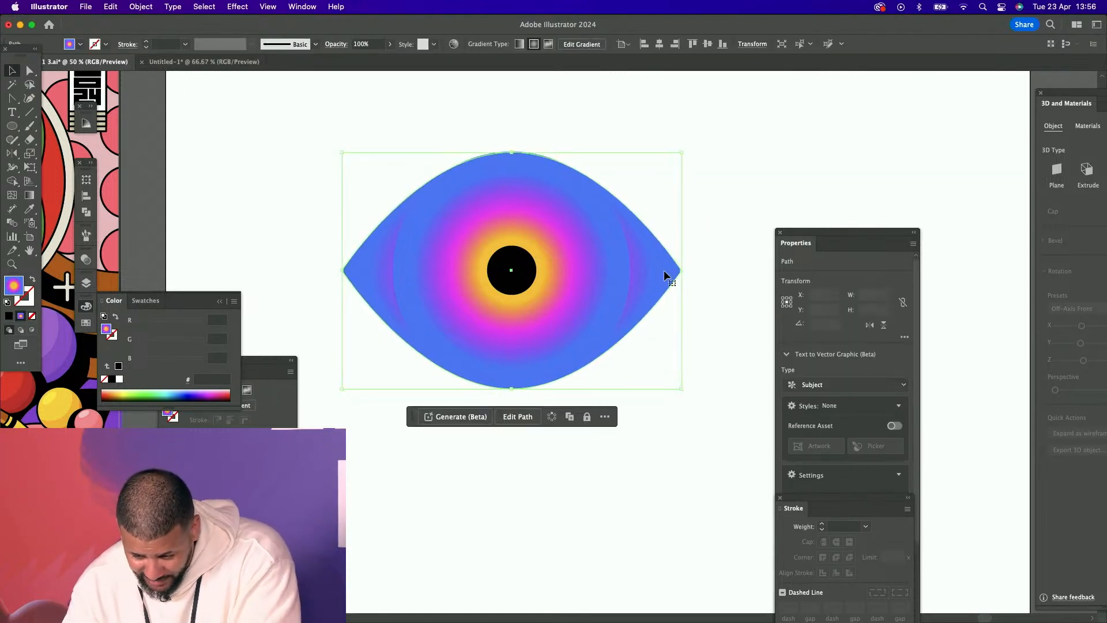
pyautogui.click(169, 433)
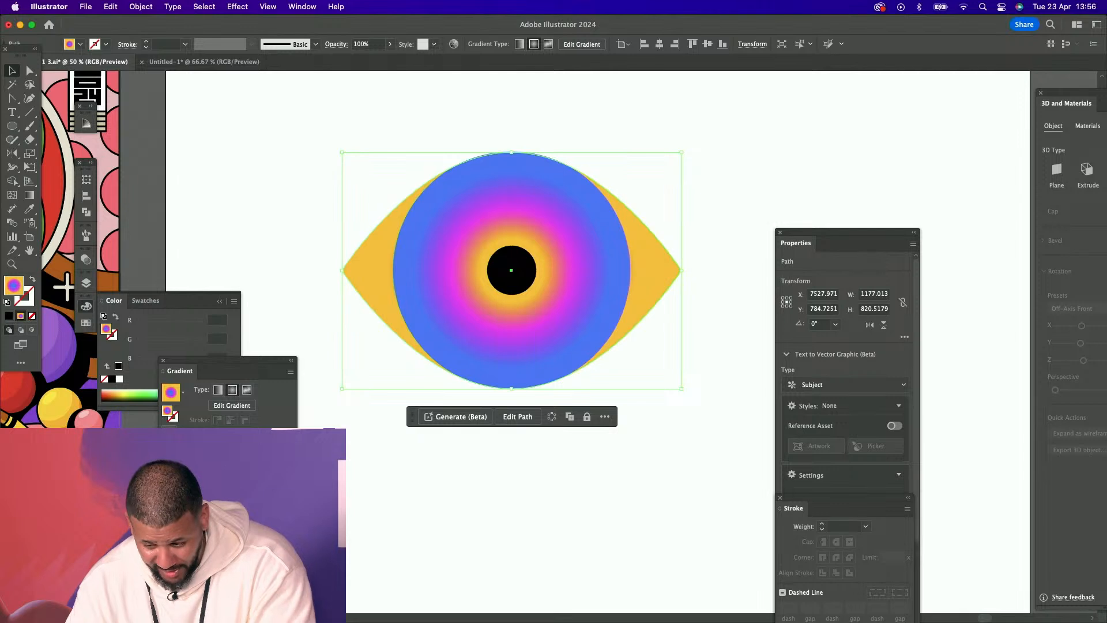
pyautogui.moveTo(683, 154); pyautogui.dragTo(830, 92)
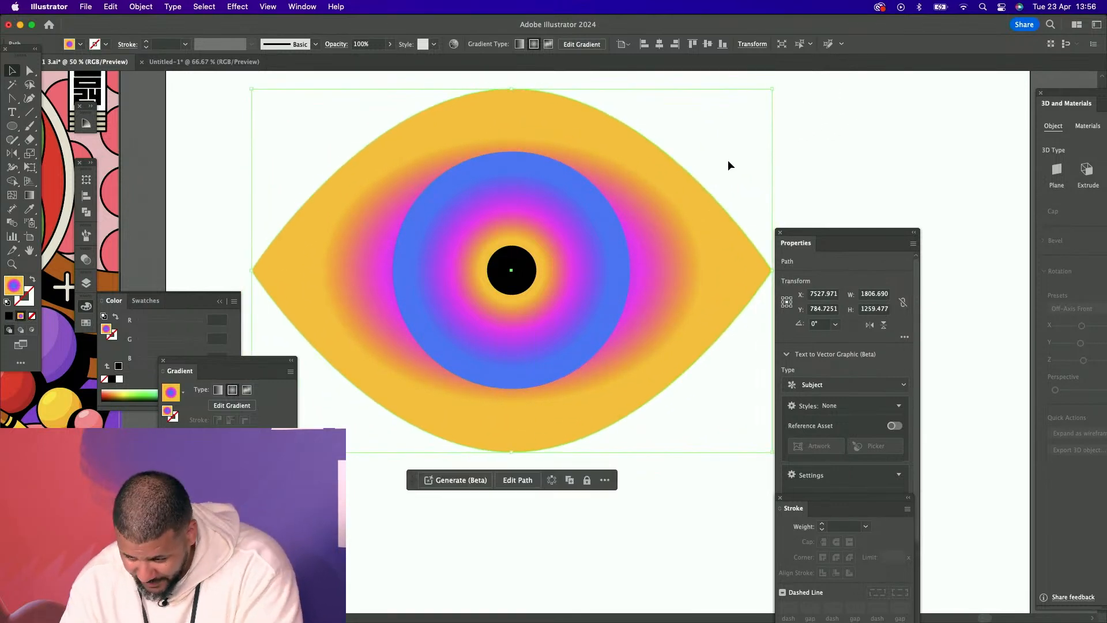
pyautogui.click(708, 162)
# Duplicate the enlarged eye shape in place and nudge one of the two shapes straight down by about 90 px
pyautogui.click(655, 209)
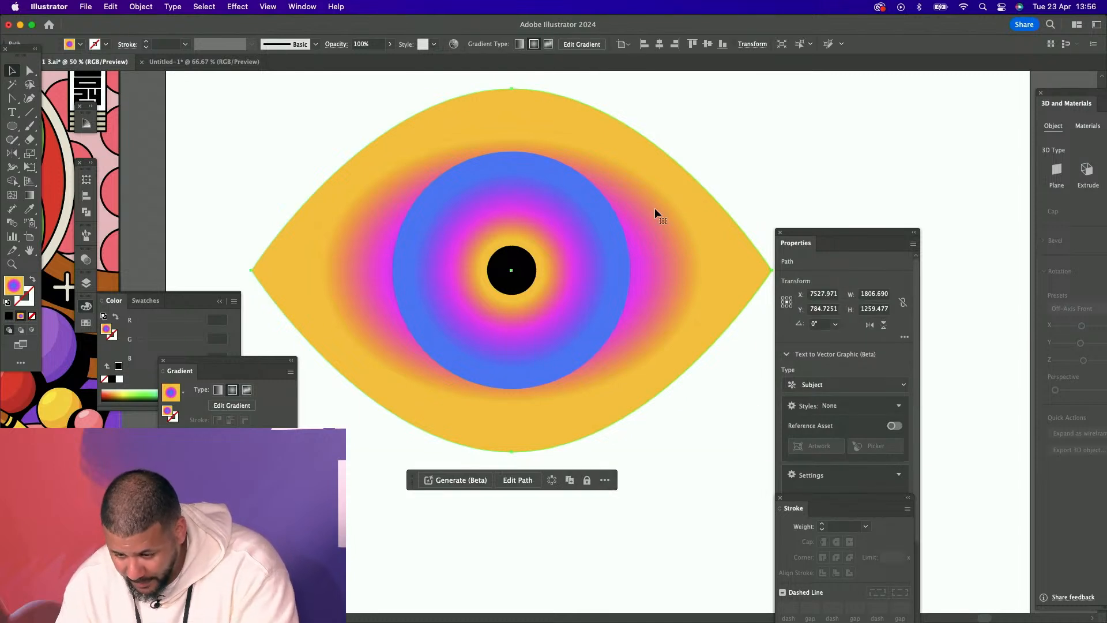
pyautogui.click(28, 70)
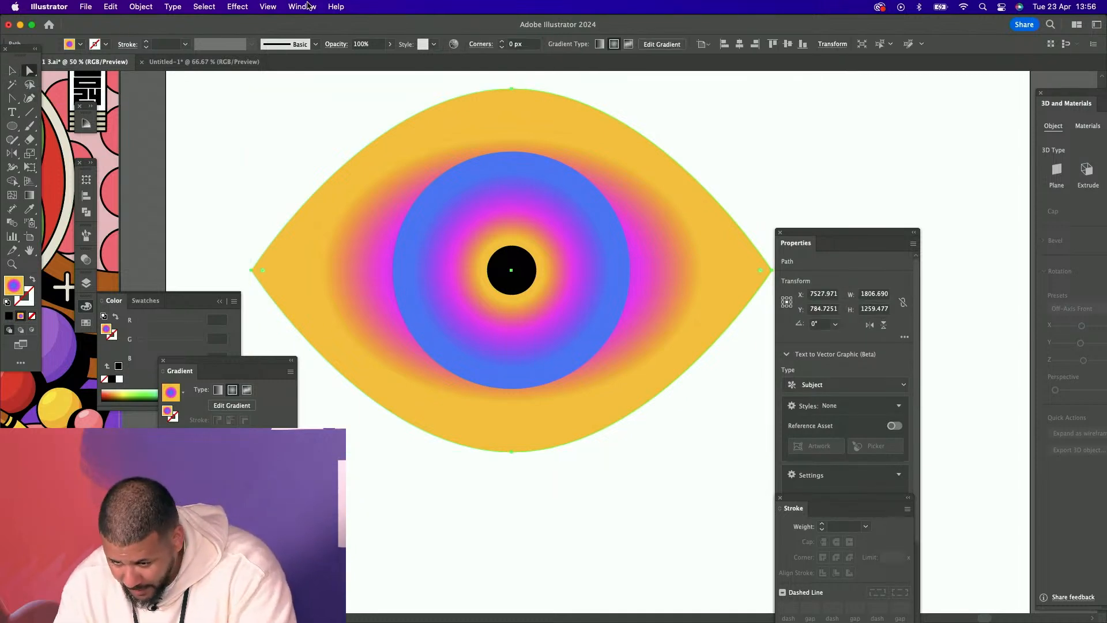
pyautogui.click(515, 90)
pyautogui.hotkey('shift', 'Down')
pyautogui.hotkey('shift', 'Down')
pyautogui.hotkey('shift', 'Down')
pyautogui.hotkey('shift', 'Down')
pyautogui.hotkey('shift', 'Down')
pyautogui.hotkey('shift', 'Down')
pyautogui.hotkey('shift', 'Down')
pyautogui.hotkey('shift', 'Down')
pyautogui.hotkey('shift', 'Down')
pyautogui.hotkey('shift', 'Down')
pyautogui.hotkey('shift', 'Down')
pyautogui.hotkey('shift', 'Down')
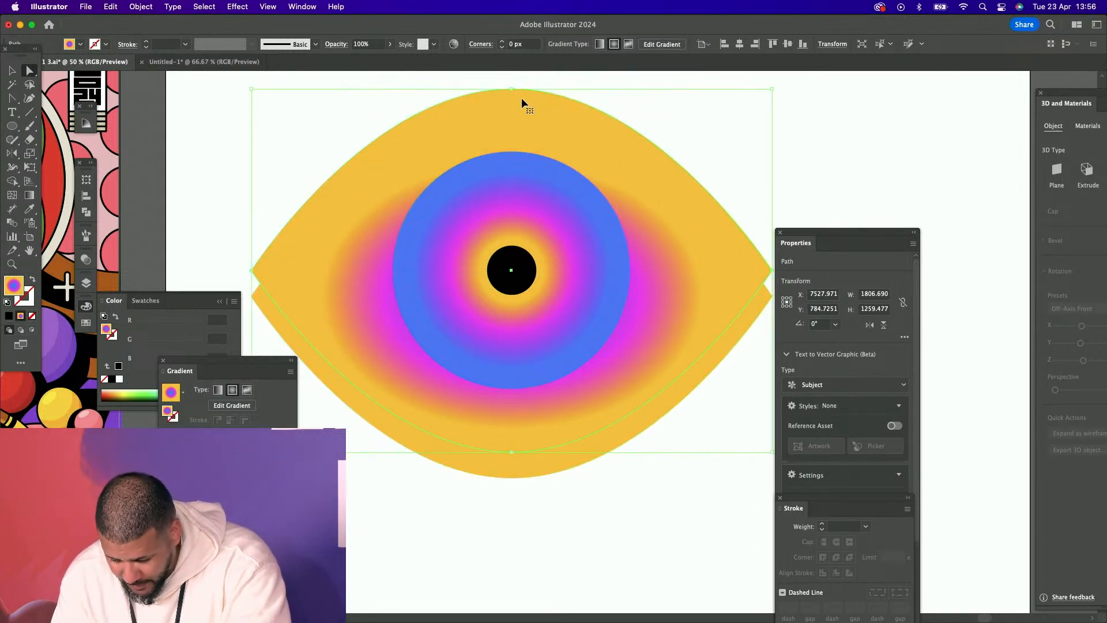
# Select both offset eye shapes, clear the gradient and colour controls out of the way, and reduce the selection to the lower shape
pyautogui.keyDown('shift'); pyautogui.click(521, 139); pyautogui.keyUp('shift')
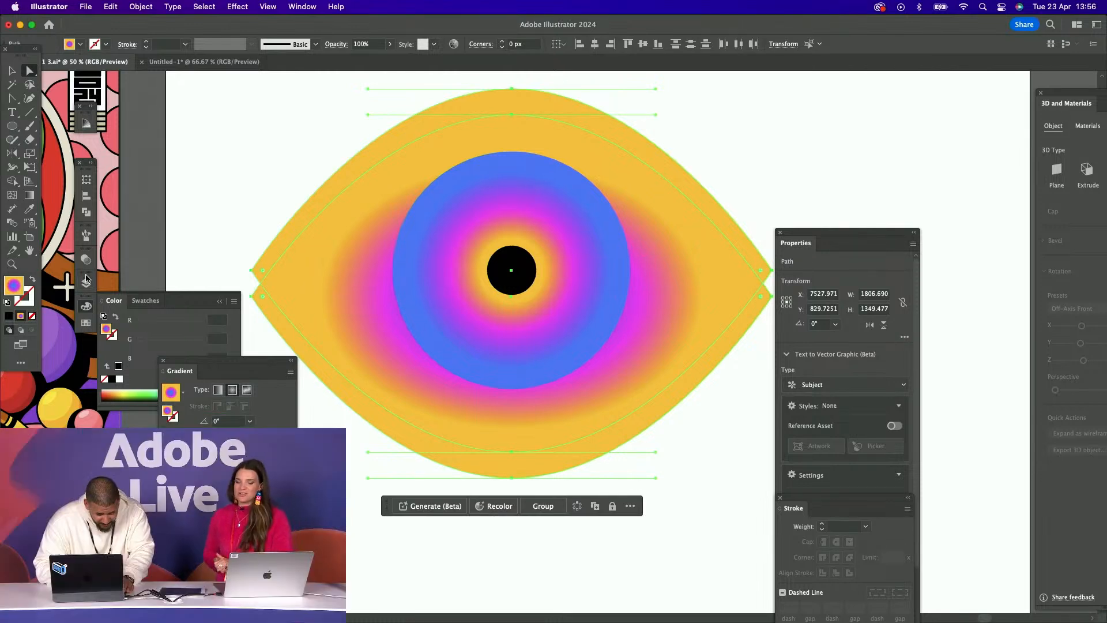
pyautogui.moveTo(227, 363); pyautogui.dragTo(224, 467)
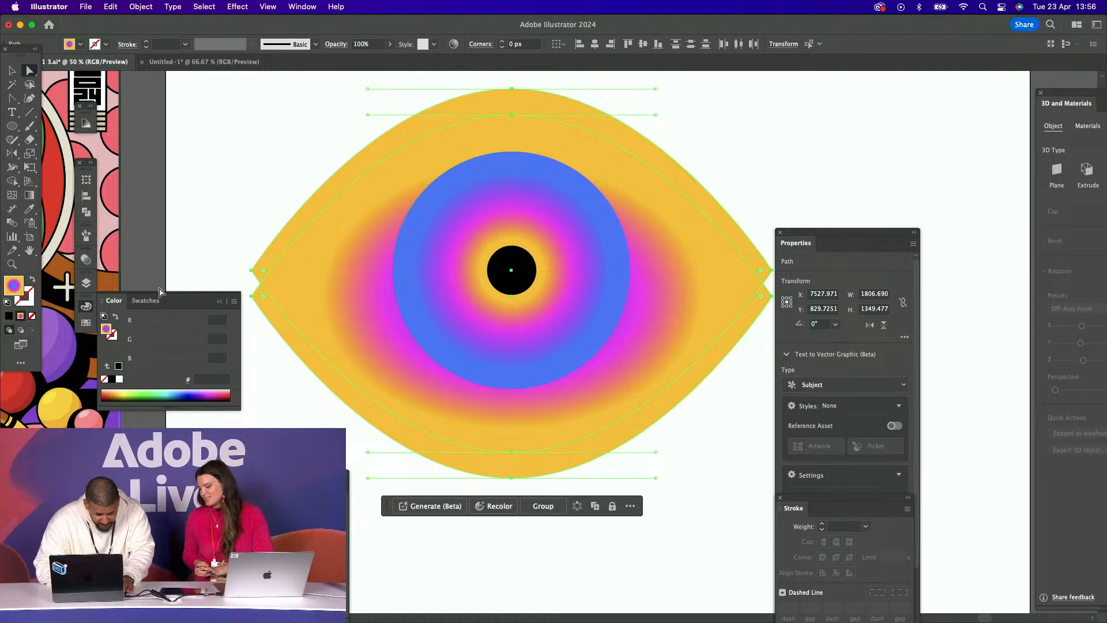
pyautogui.click(111, 304)
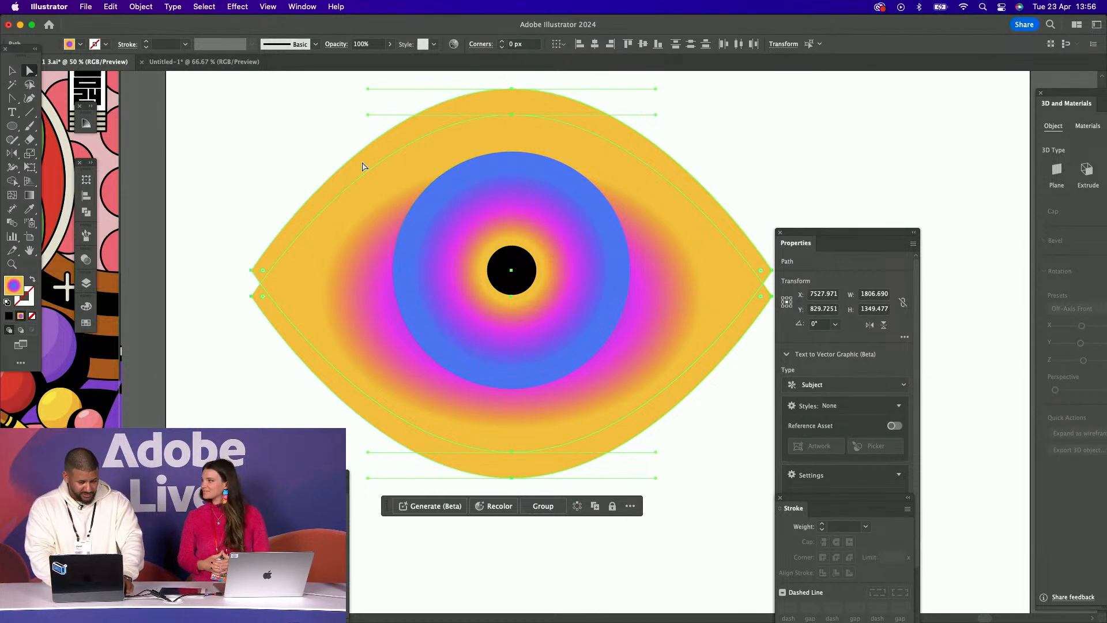
pyautogui.click(404, 134)
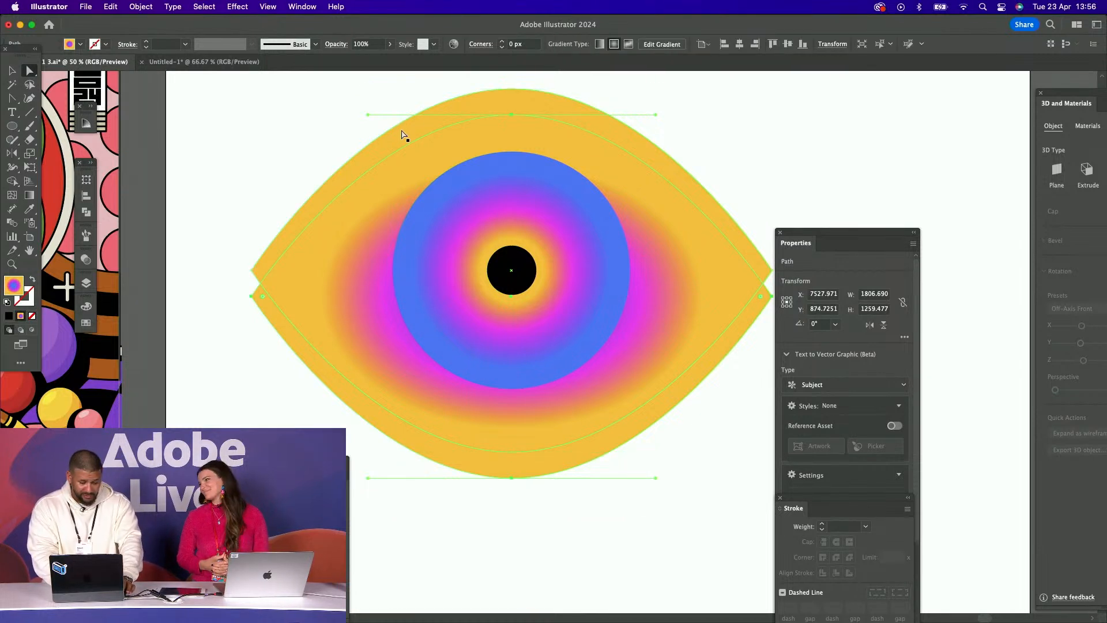